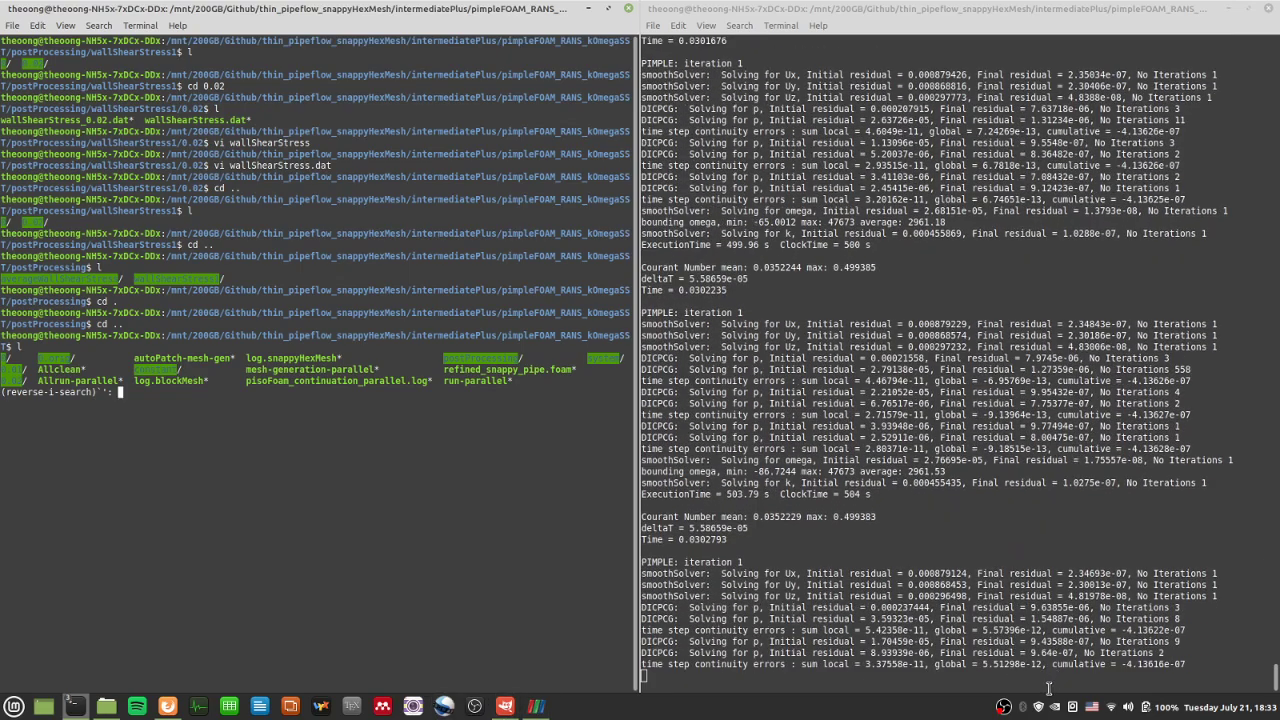
Step: Abort the reverse history search, then list, clear and re-list the case folder contents
left_click(1012, 707)
left_click(1012, 707)
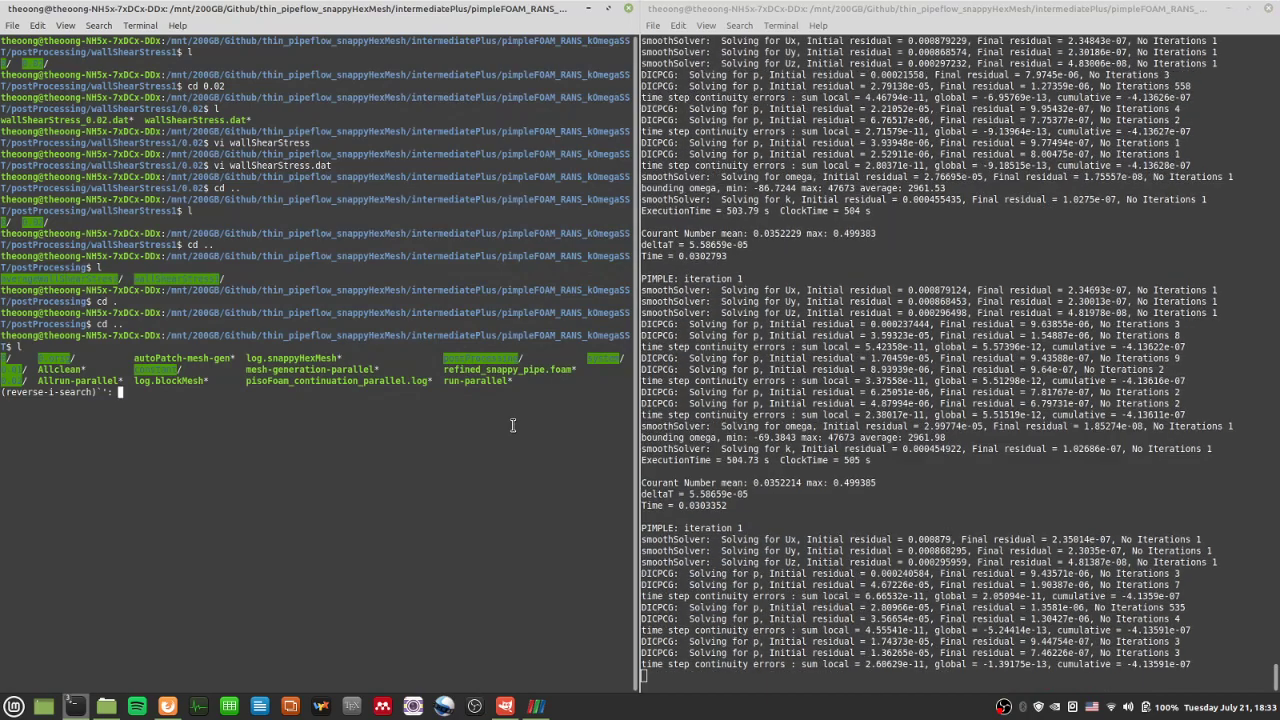
key("ctrl+c")
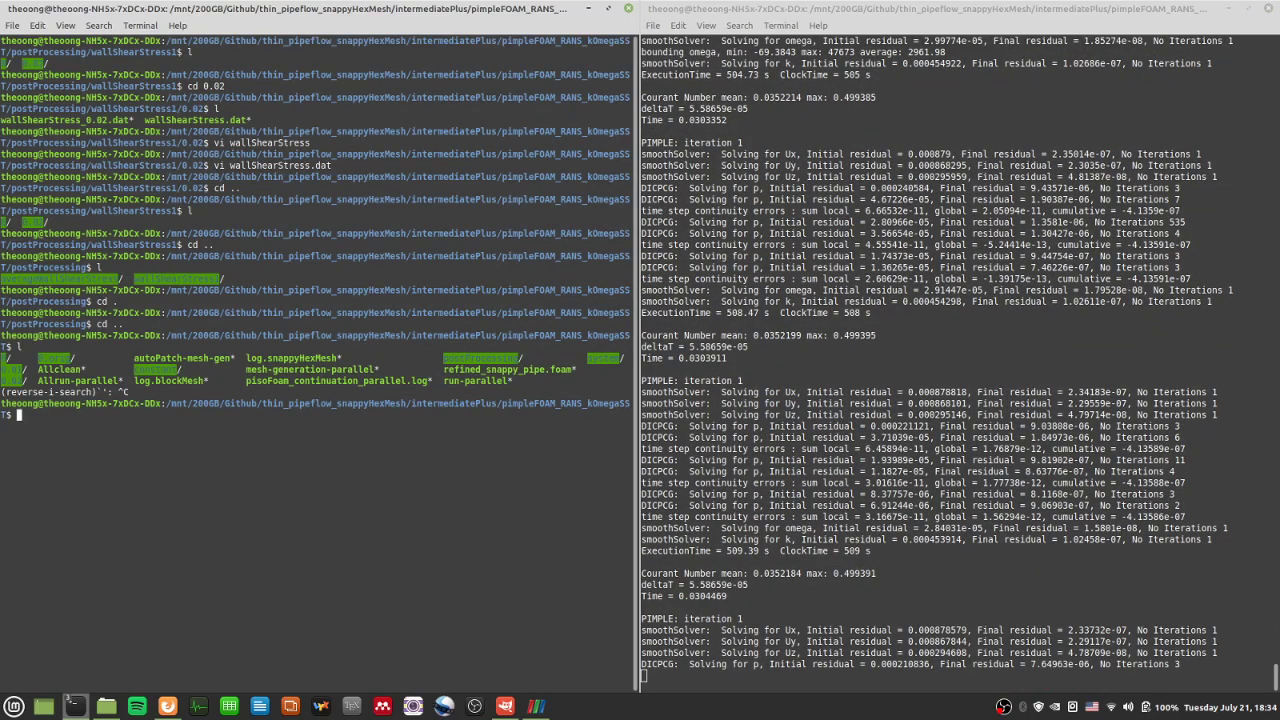
type("l")
key("Return")
type("clear")
key("Return")
type("l")
key("Return")
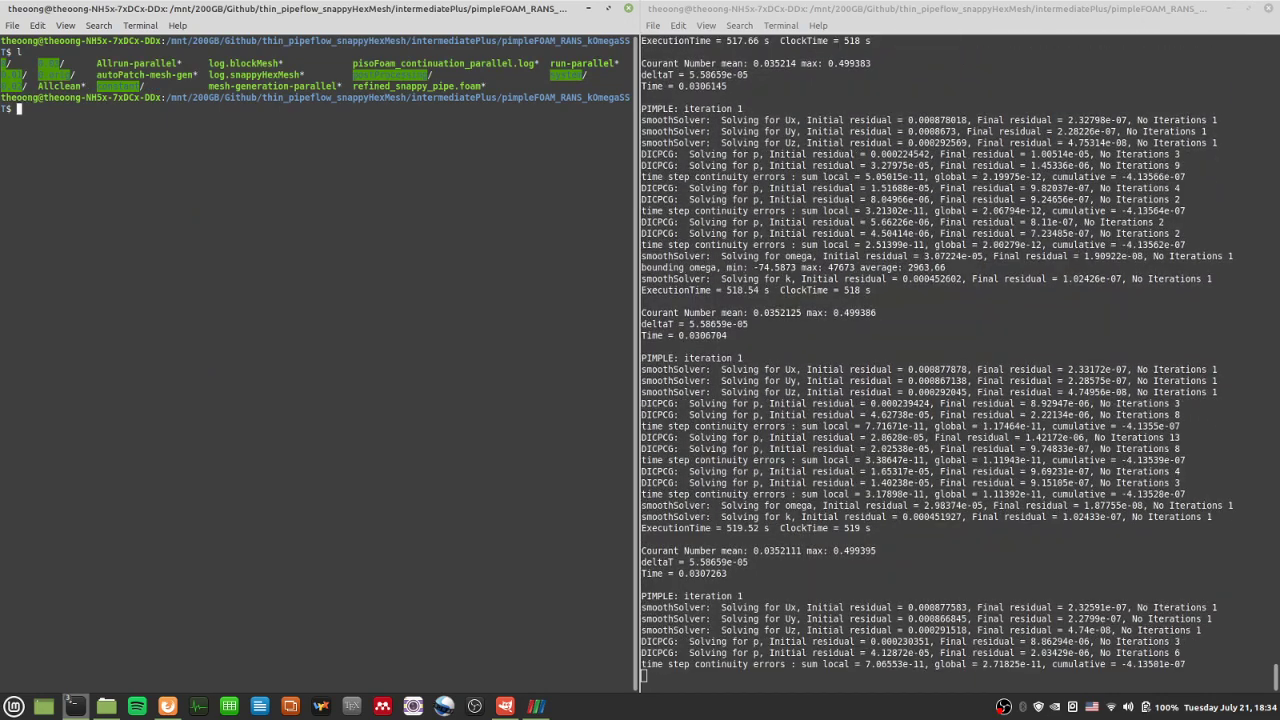
Step: Move into postProcessing/averageWallShearStress and list its time folders
type("cd po")
key("Tab")
key("Return")
type("l")
key("Return")
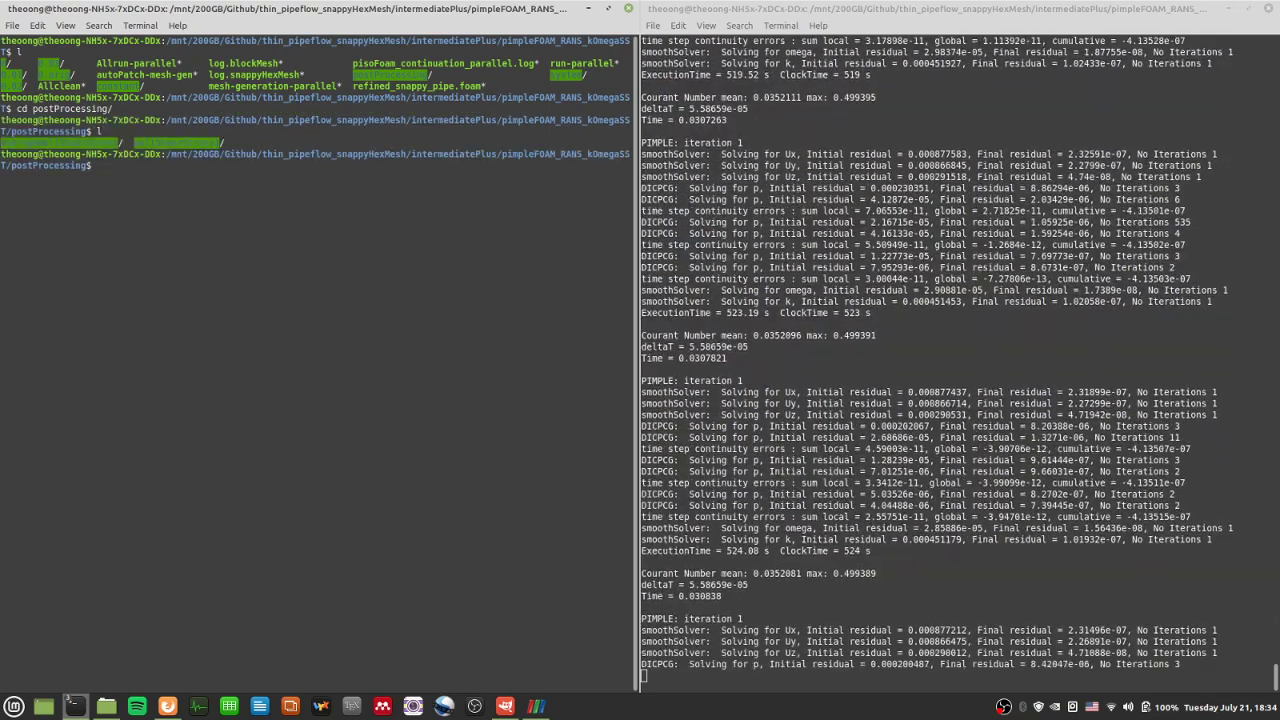
type("cd")
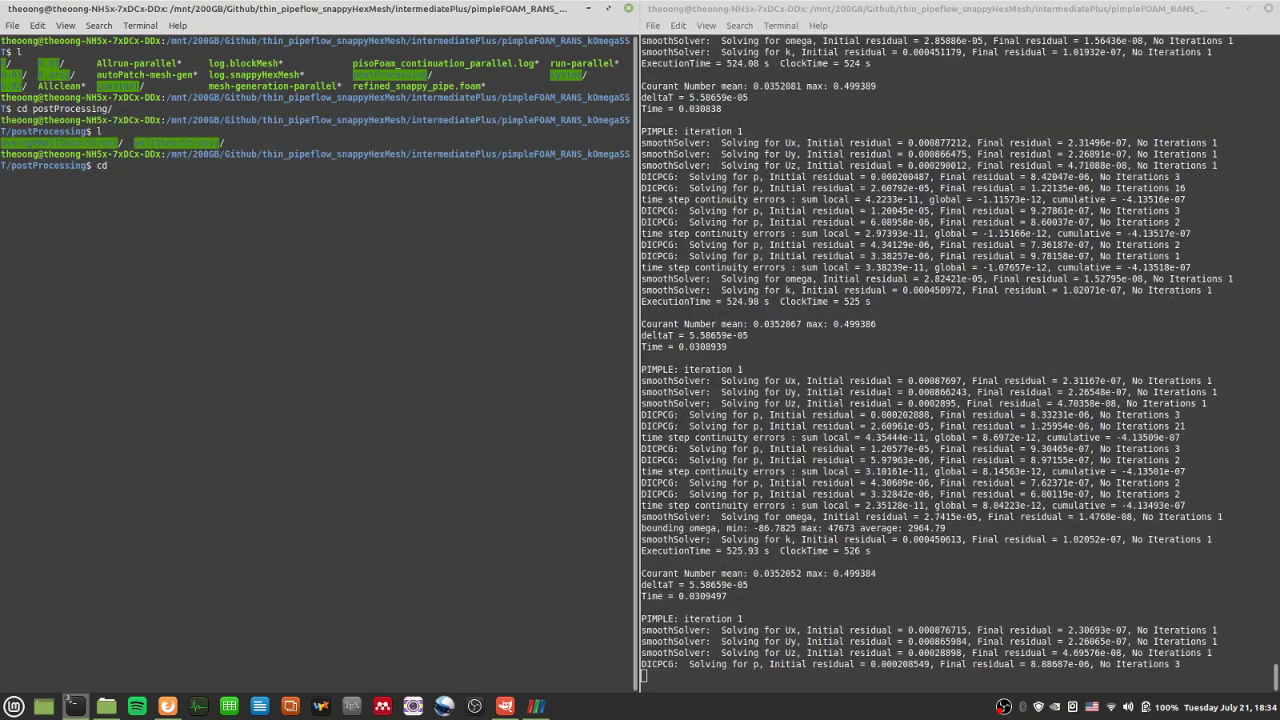
type(" a")
key("Tab")
key("Return")
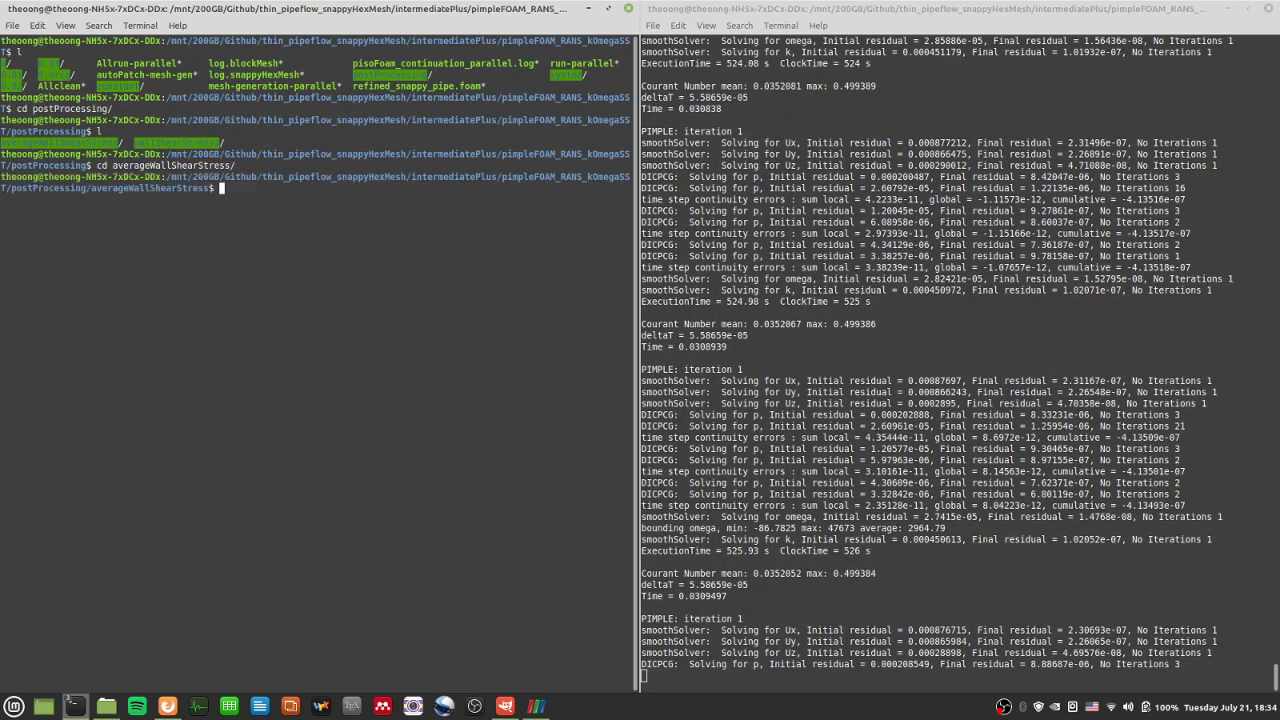
type("l")
key("Return")
Step: Enter the 0.02 folder and try surfaceFieldValue.dat in vi, quitting the empty file
type("cd 0.02")
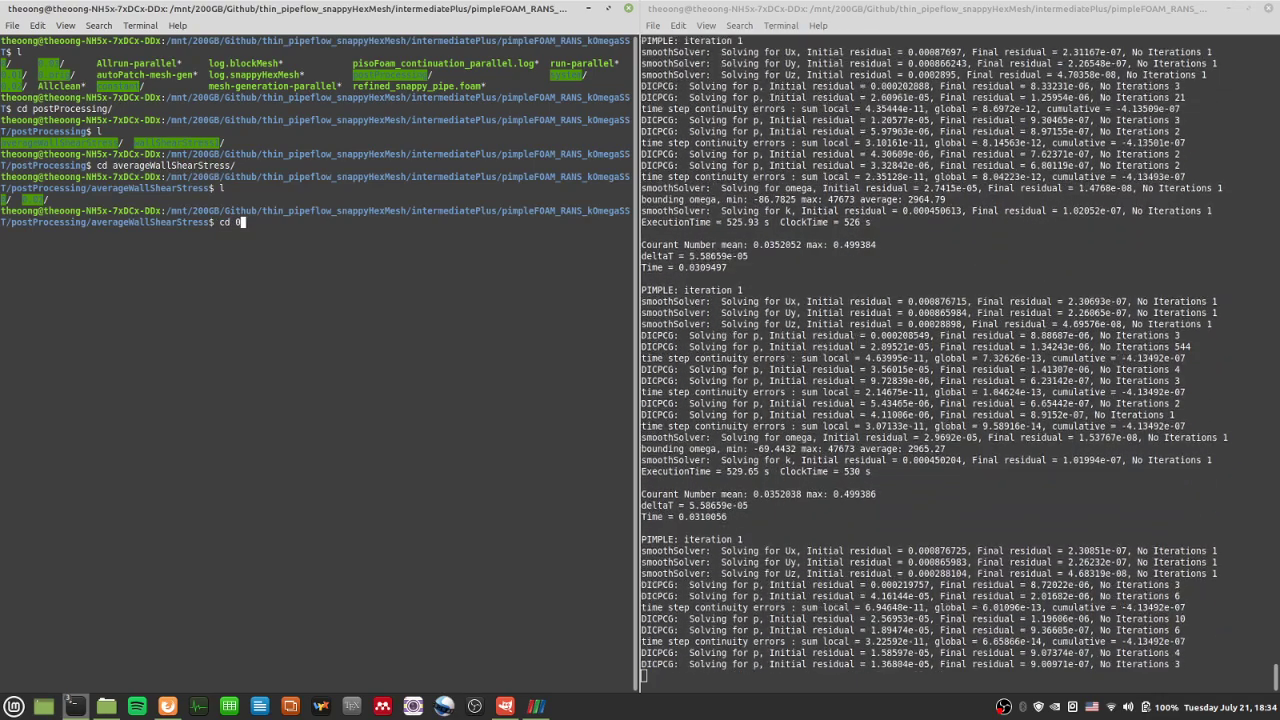
key("Return")
type("l")
key("Return")
type("vi s")
key("Tab")
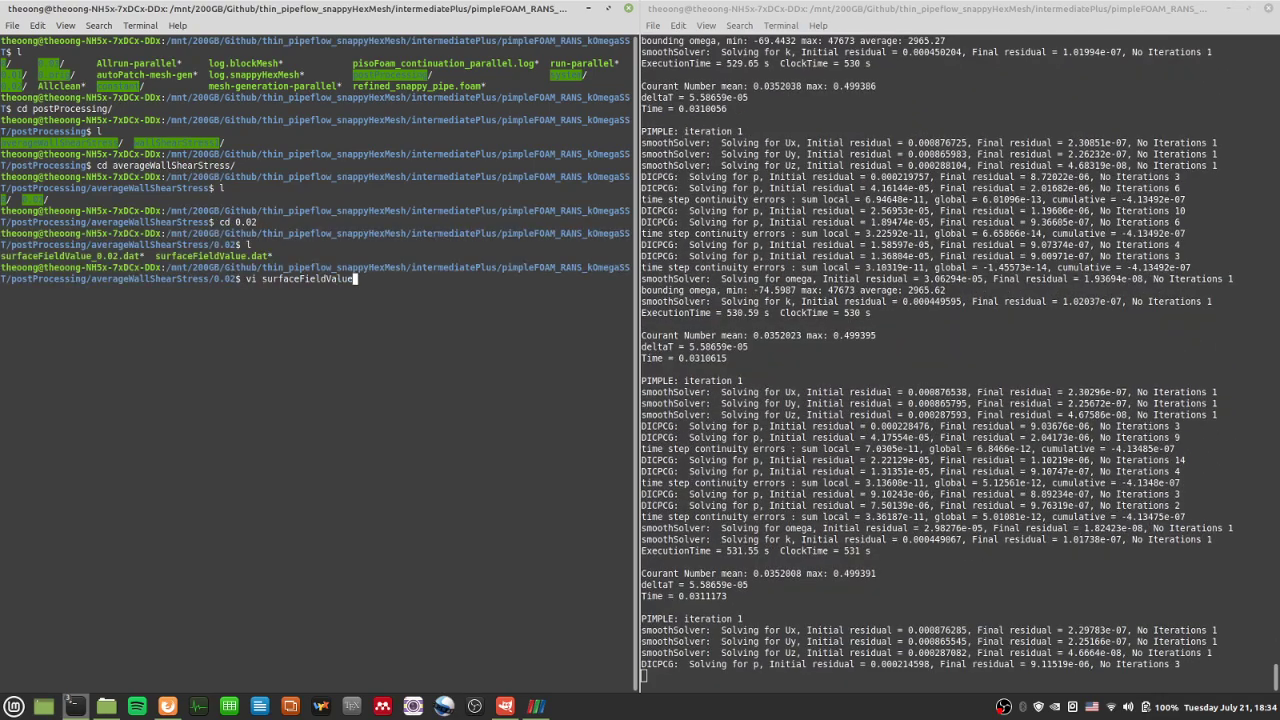
key("Return")
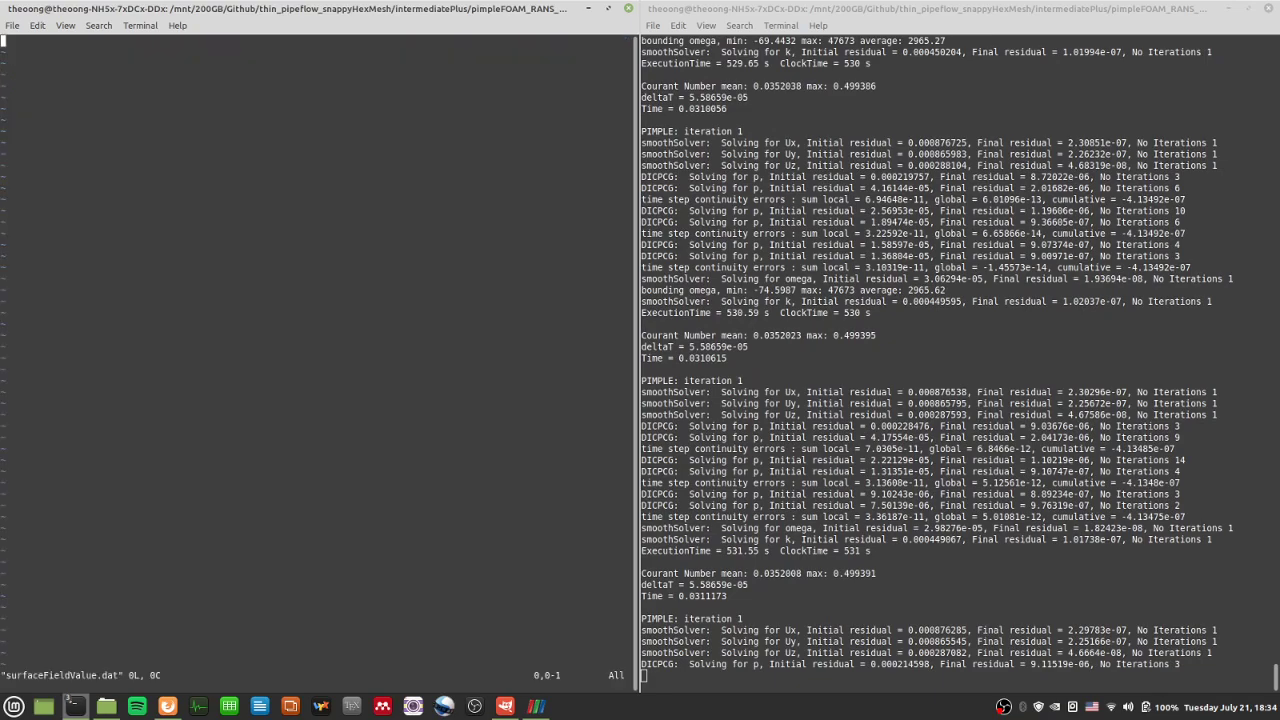
type(":q")
key("Return")
Step: Open surfaceFieldValue_0.02.dat in vi instead
key("Up")
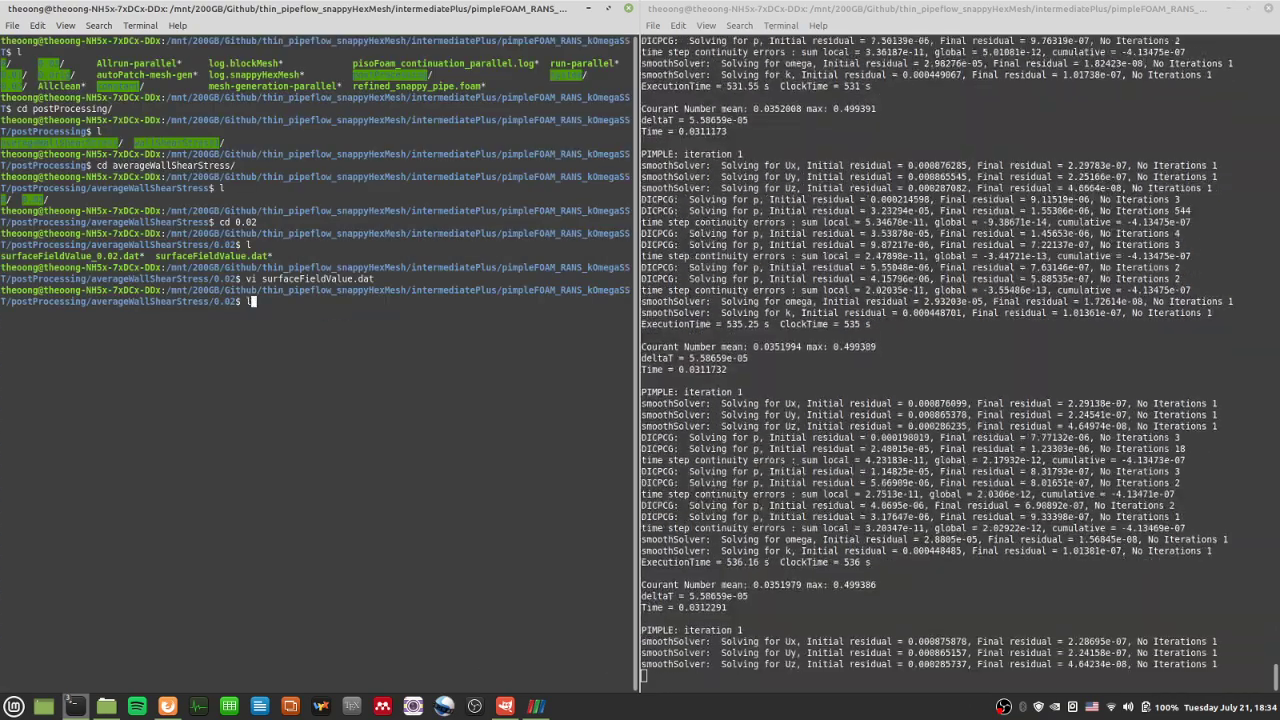
key("BackSpace")
key("BackSpace")
key("BackSpace")
key("BackSpace")
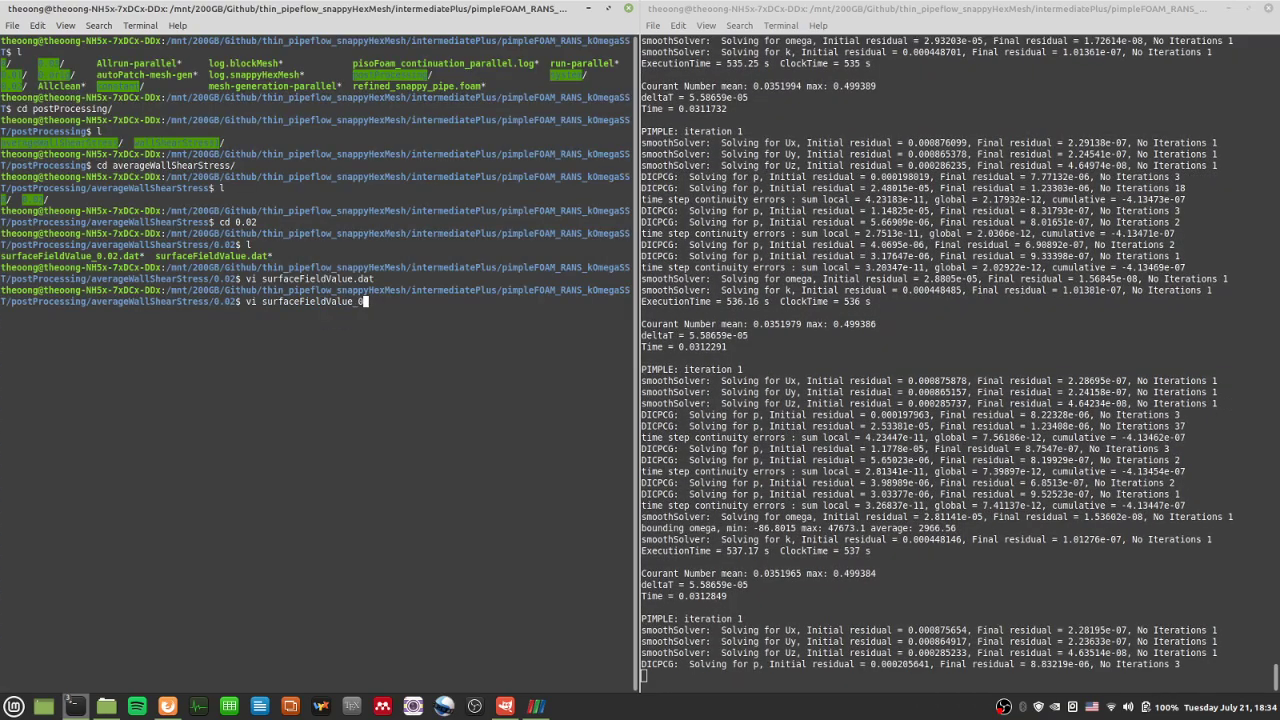
type("_0")
key("Tab")
key("Return")
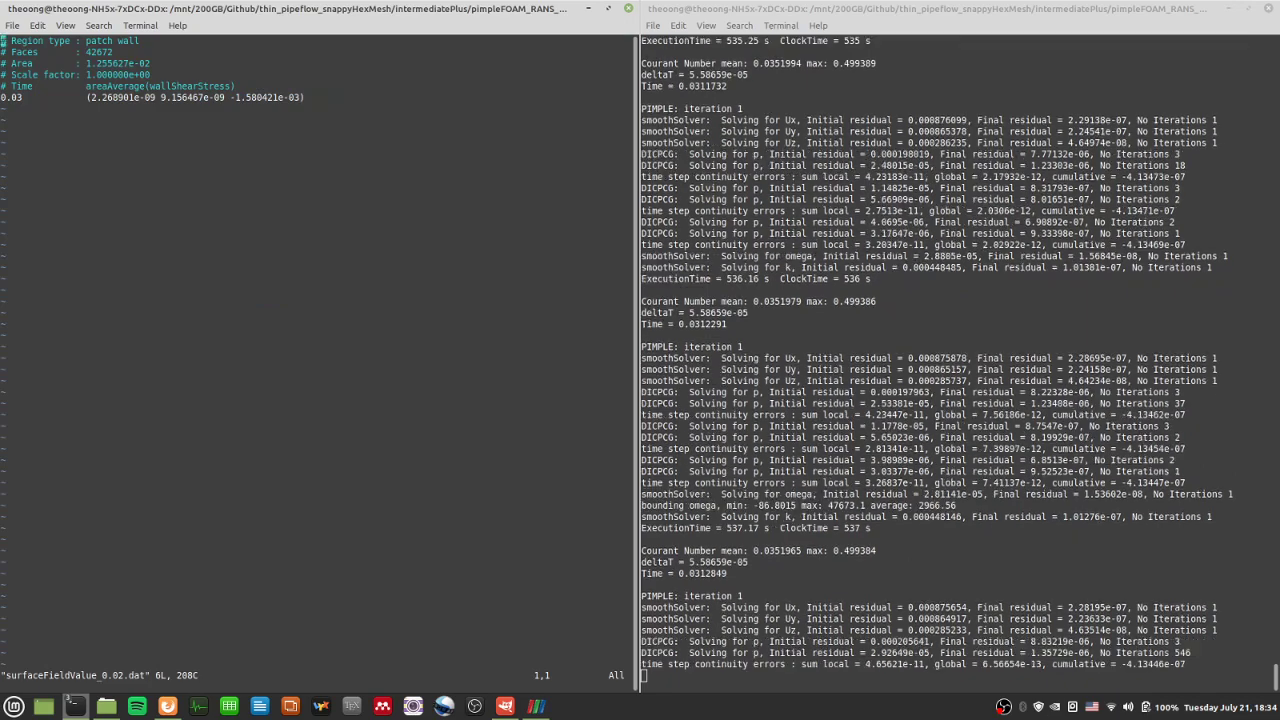
left_click_drag(314, 97, 4, 97)
left_click(103, 108)
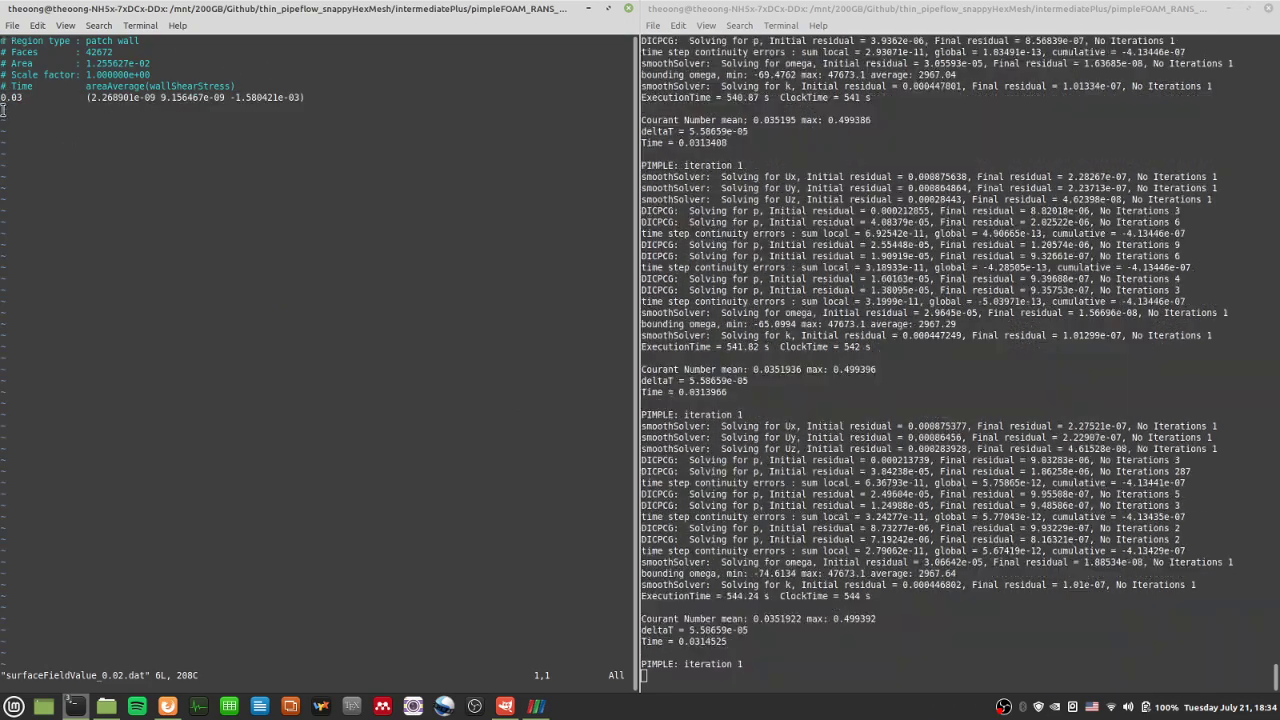
double_click(10, 97)
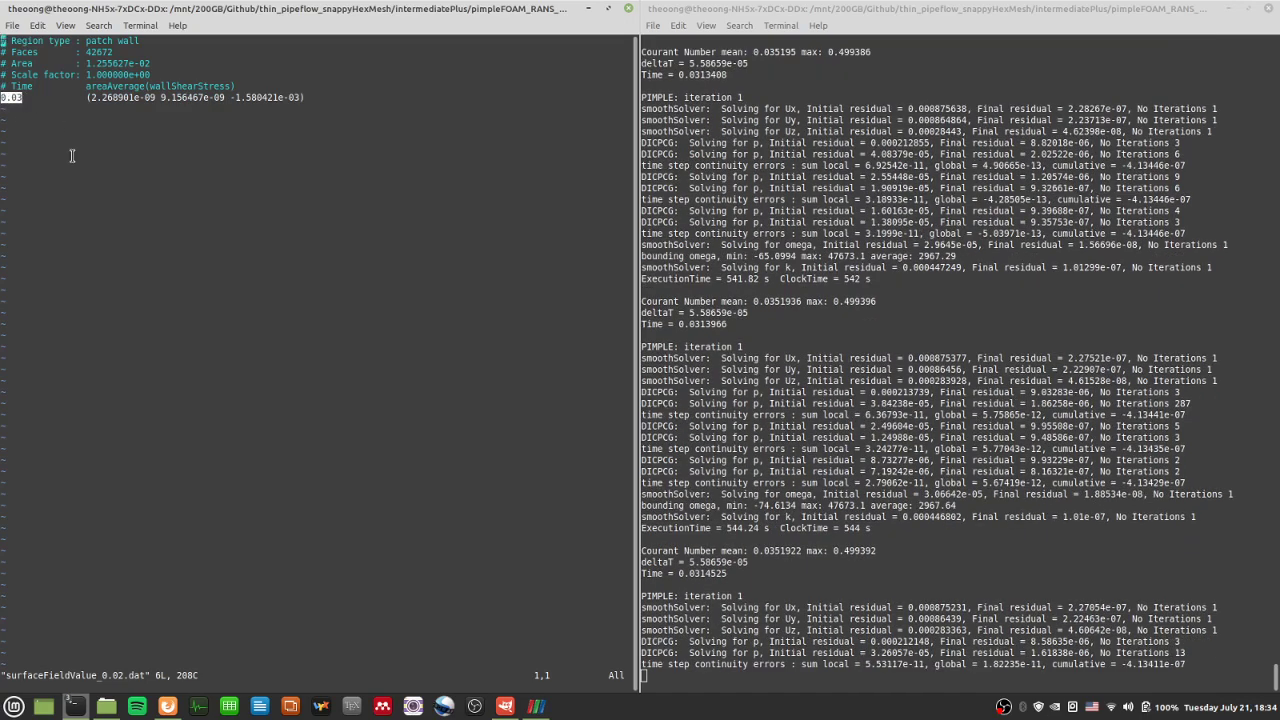
left_click_drag(90, 97, 305, 99)
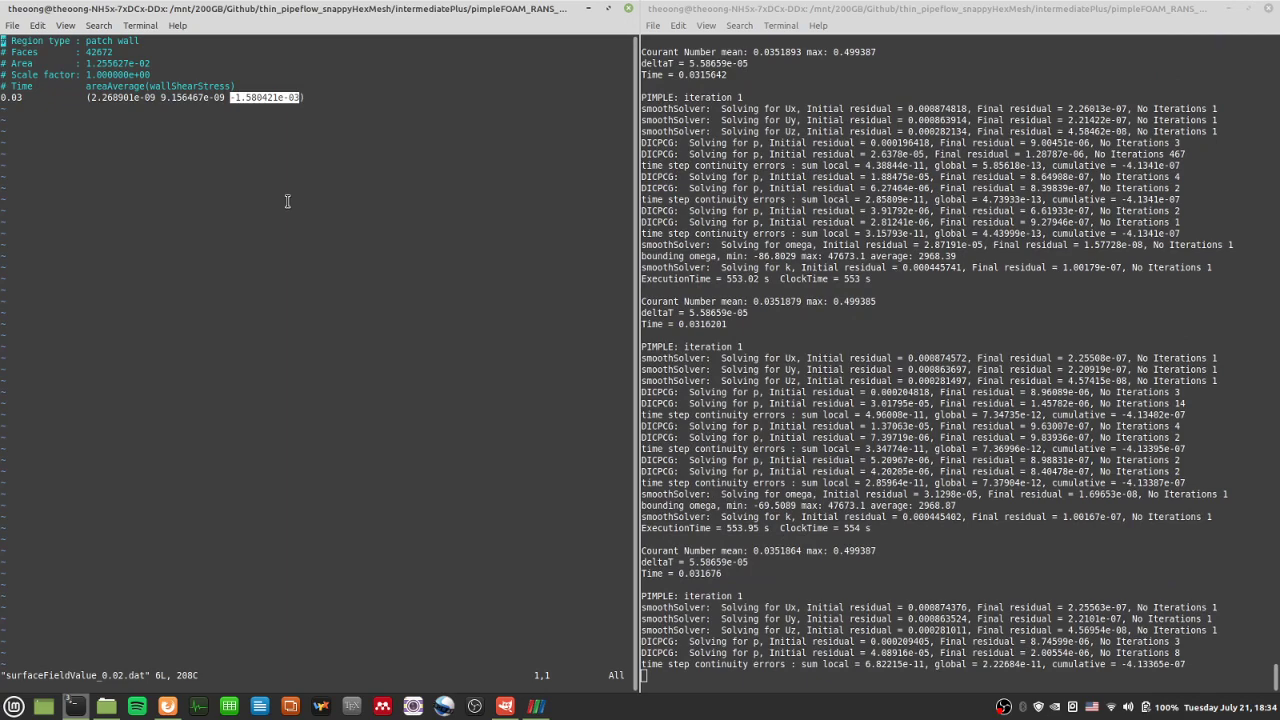
left_click_drag(225, 98, 96, 98)
left_click(143, 125)
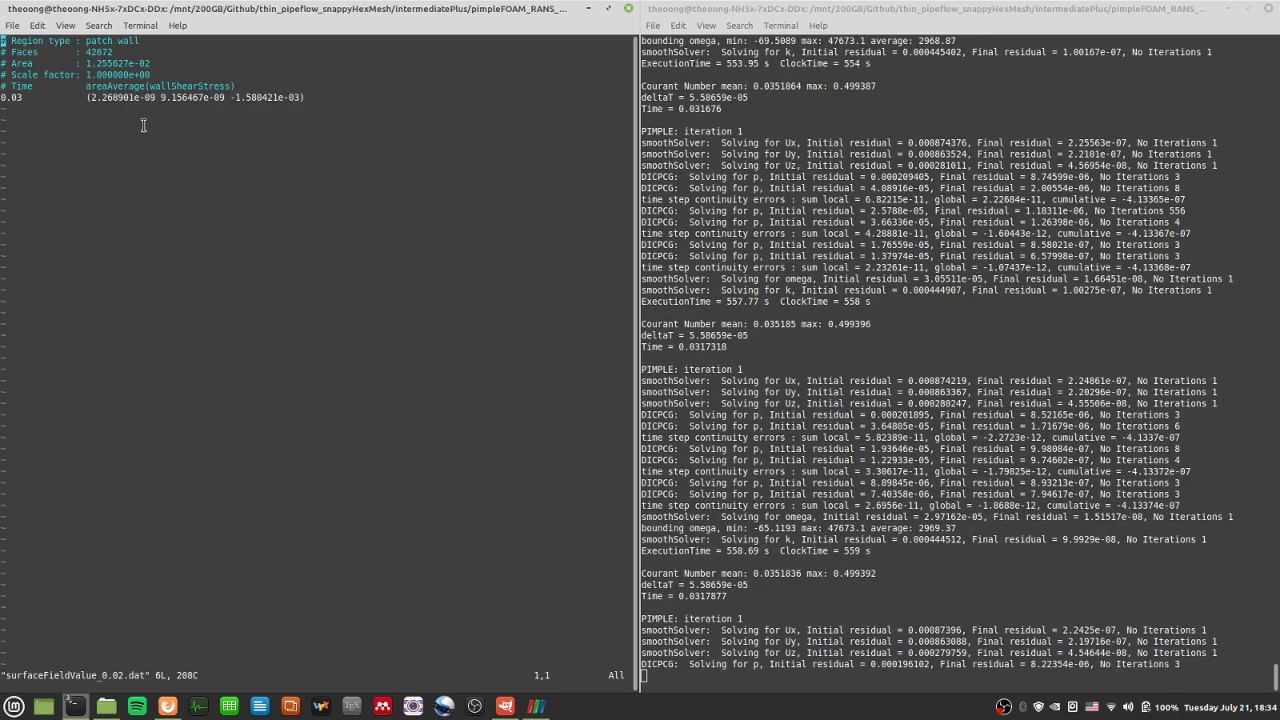
left_click_drag(233, 97, 305, 98)
left_click(329, 229)
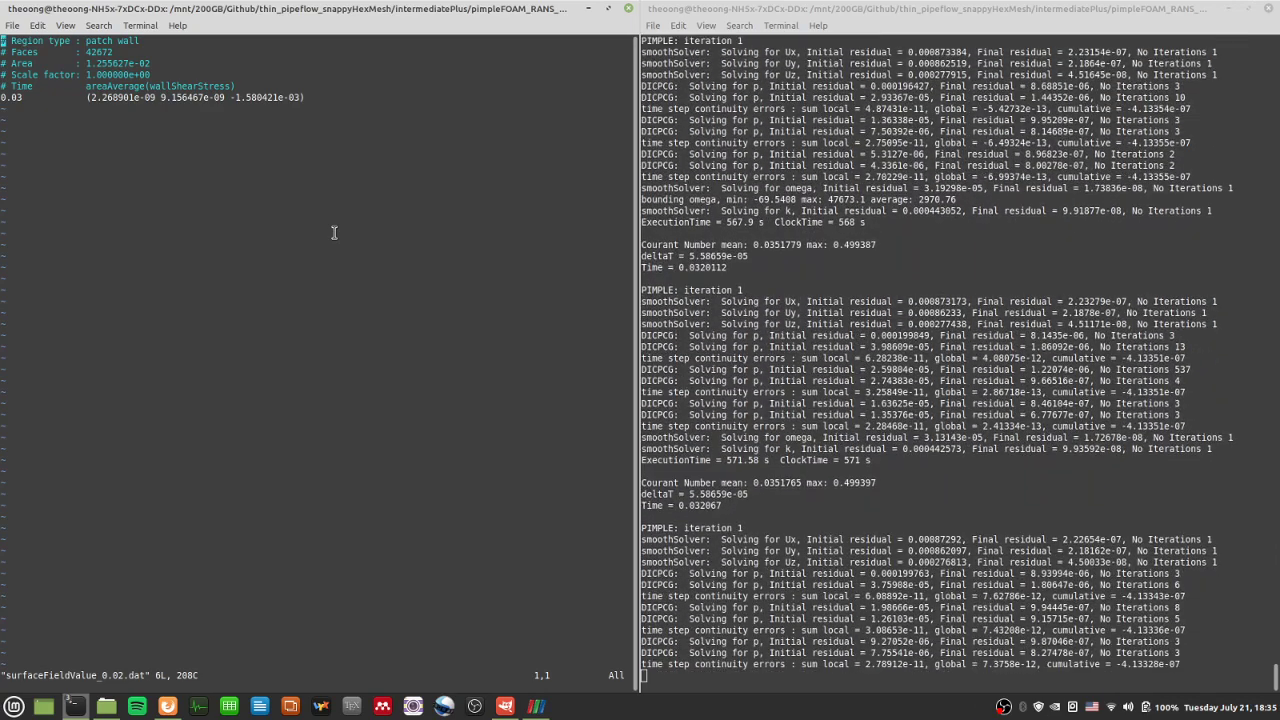
Step: Select the vector (2.268901e-09 9.156467e-09 -1.580421e-03) in vi and launch a new Calc spreadsheet
left_click_drag(237, 91, 299, 97)
triple_click(260, 97)
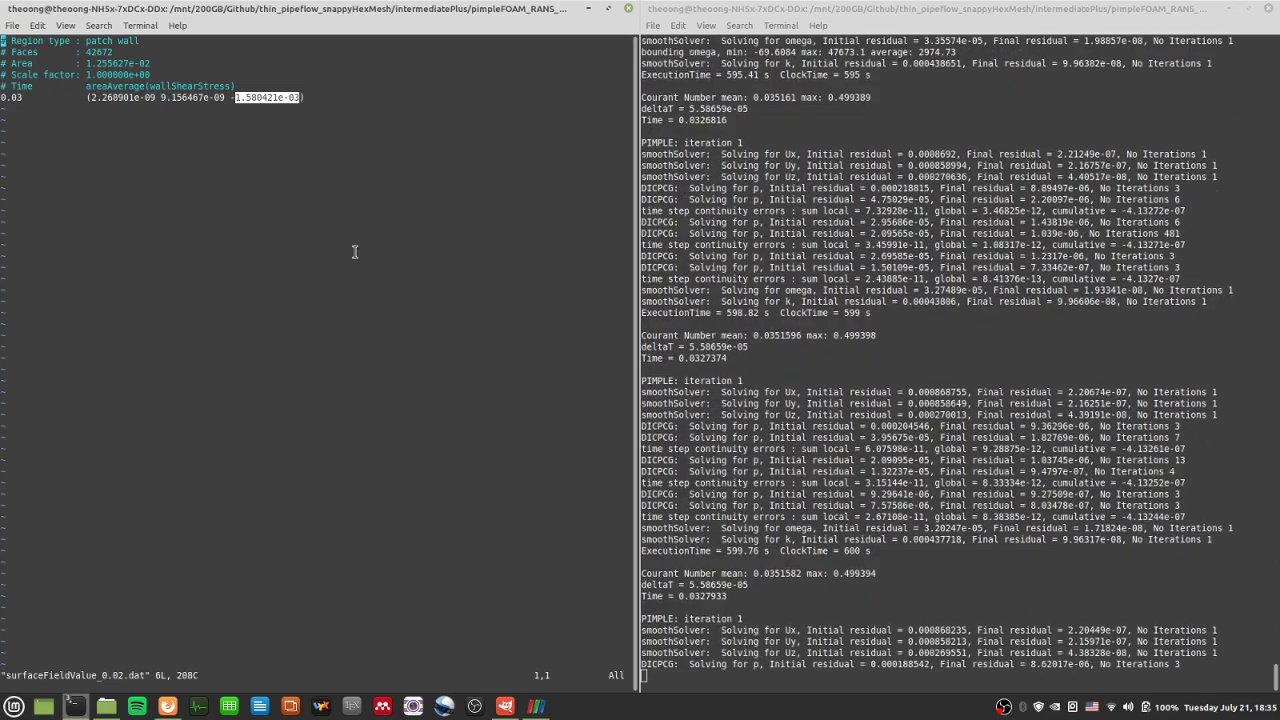
left_click(210, 106)
left_click_drag(88, 97, 304, 98)
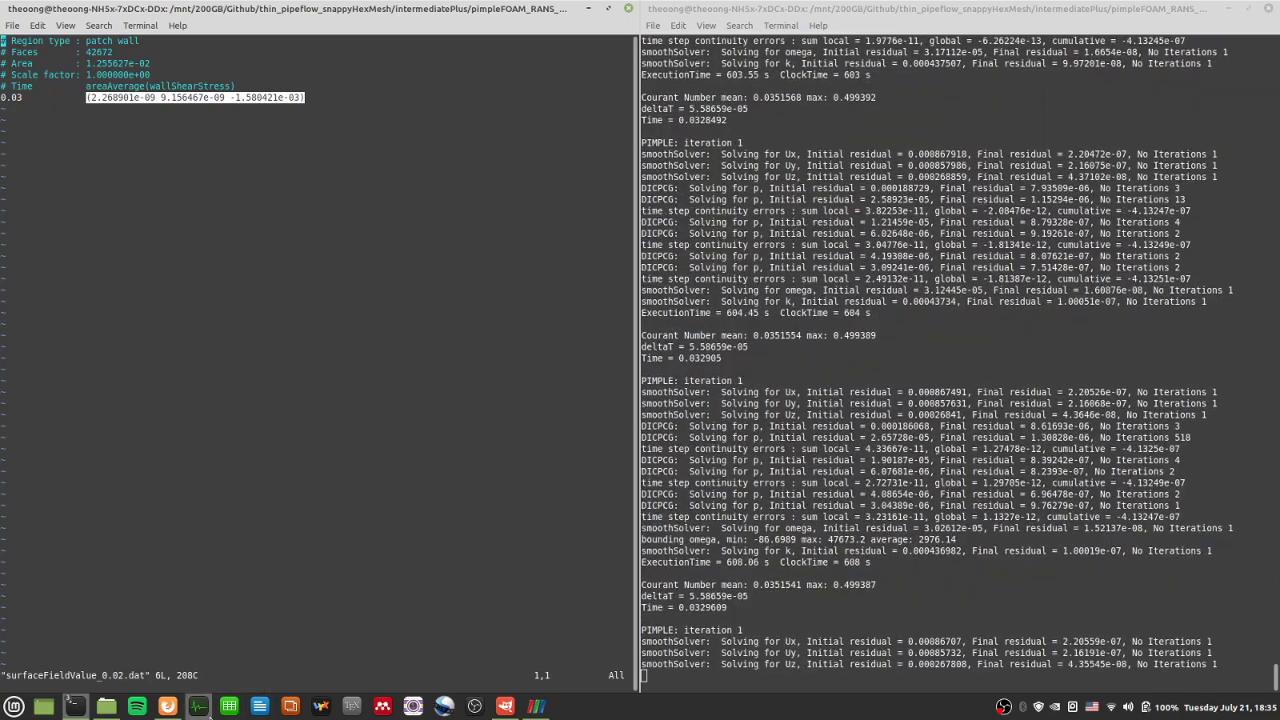
left_click(229, 705)
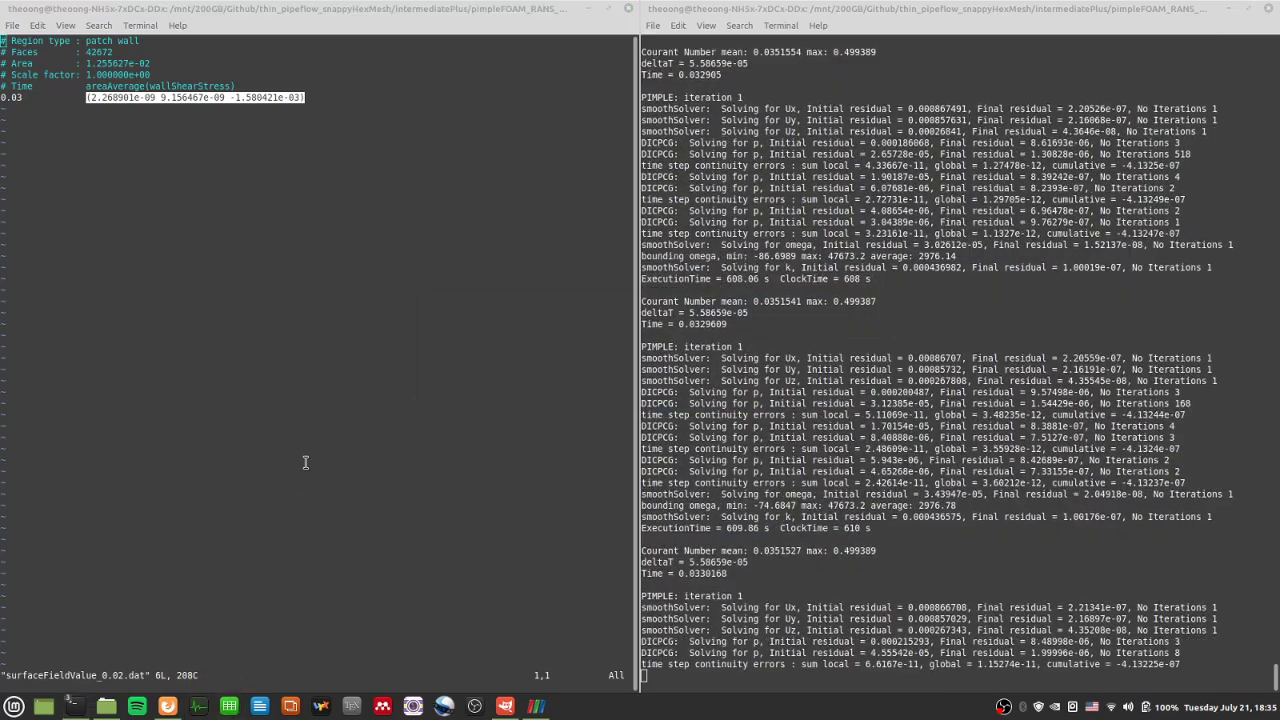
Step: Paste the line '0.03 (2.268901e-09 9.156467e-09 -1.580421e-03)' from vi into cell A5
key("ctrl+v")
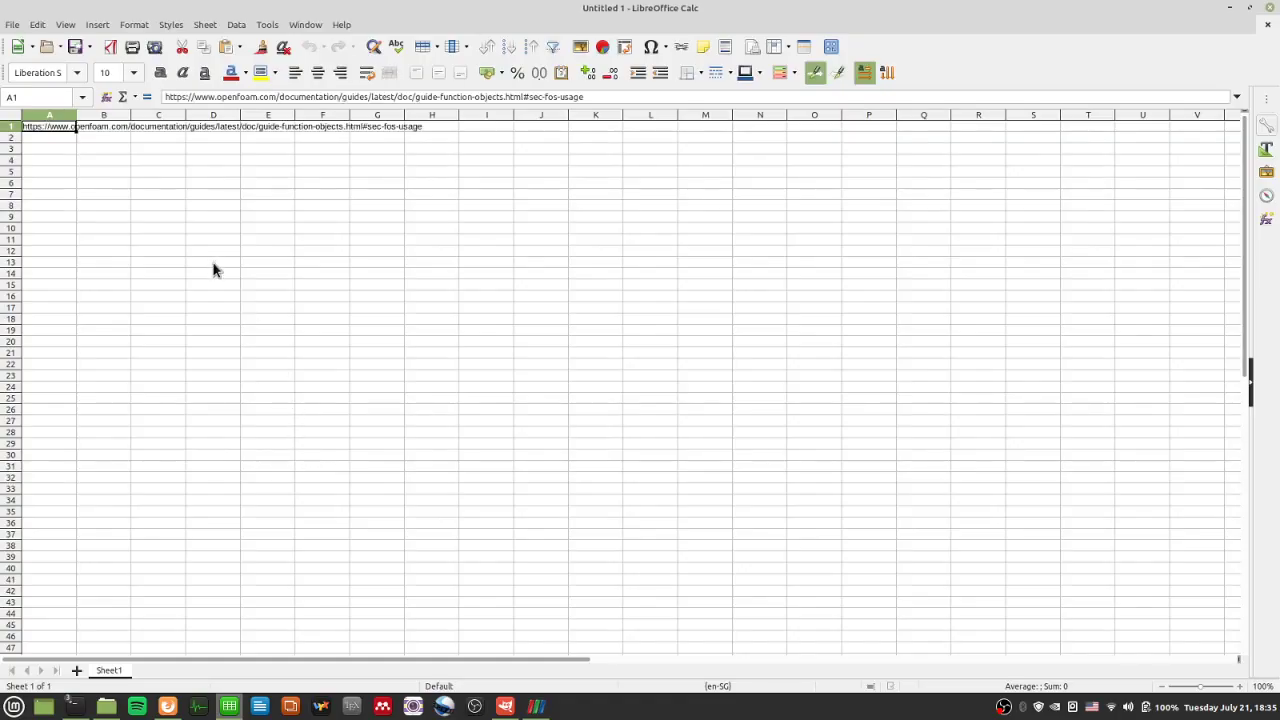
key("Delete")
key("alt+Tab")
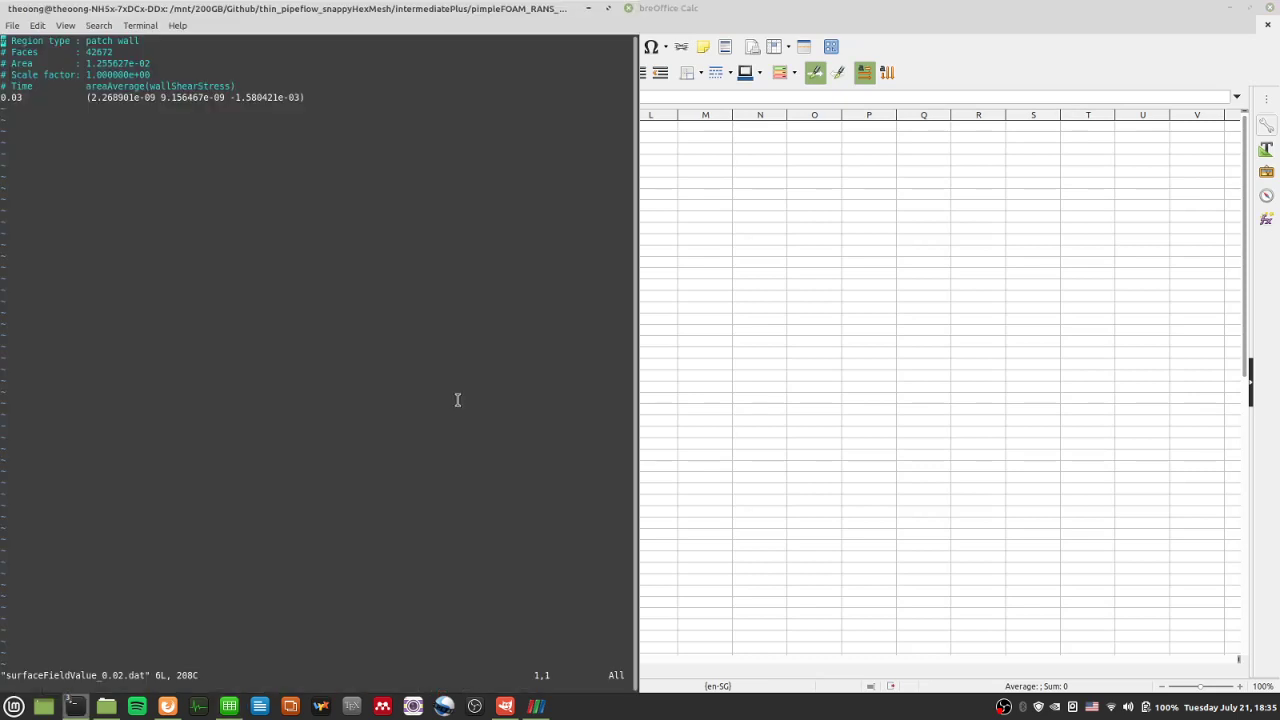
left_click_drag(305, 98, 3, 97)
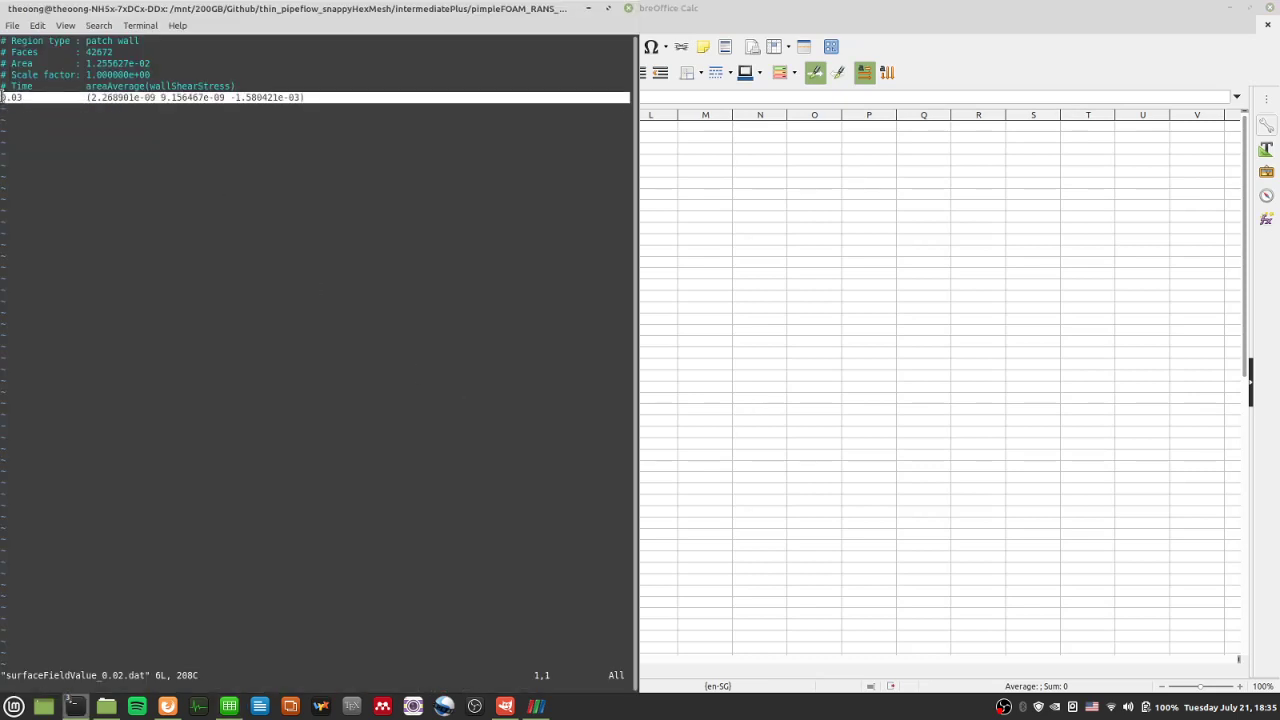
left_click(805, 286)
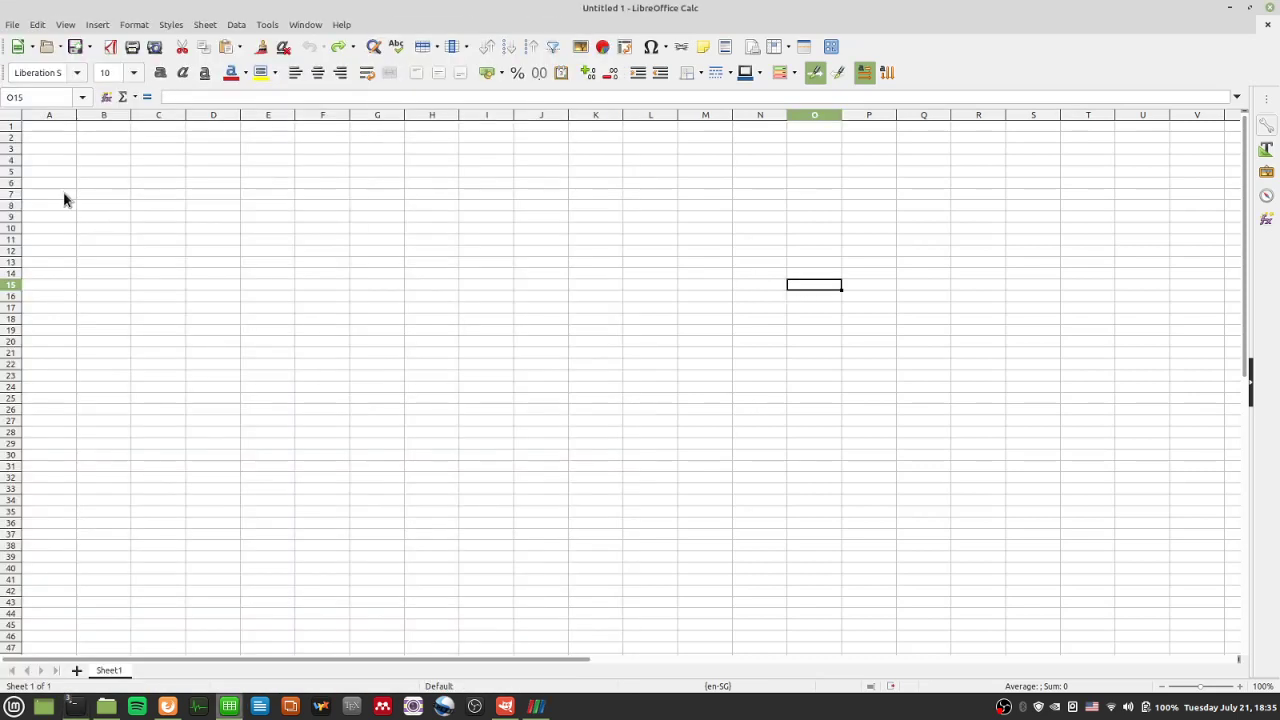
middle_click(40, 171)
Step: Zoom in and inspect the pasted text inside cell A5
scroll(100, 222, "up", 5)
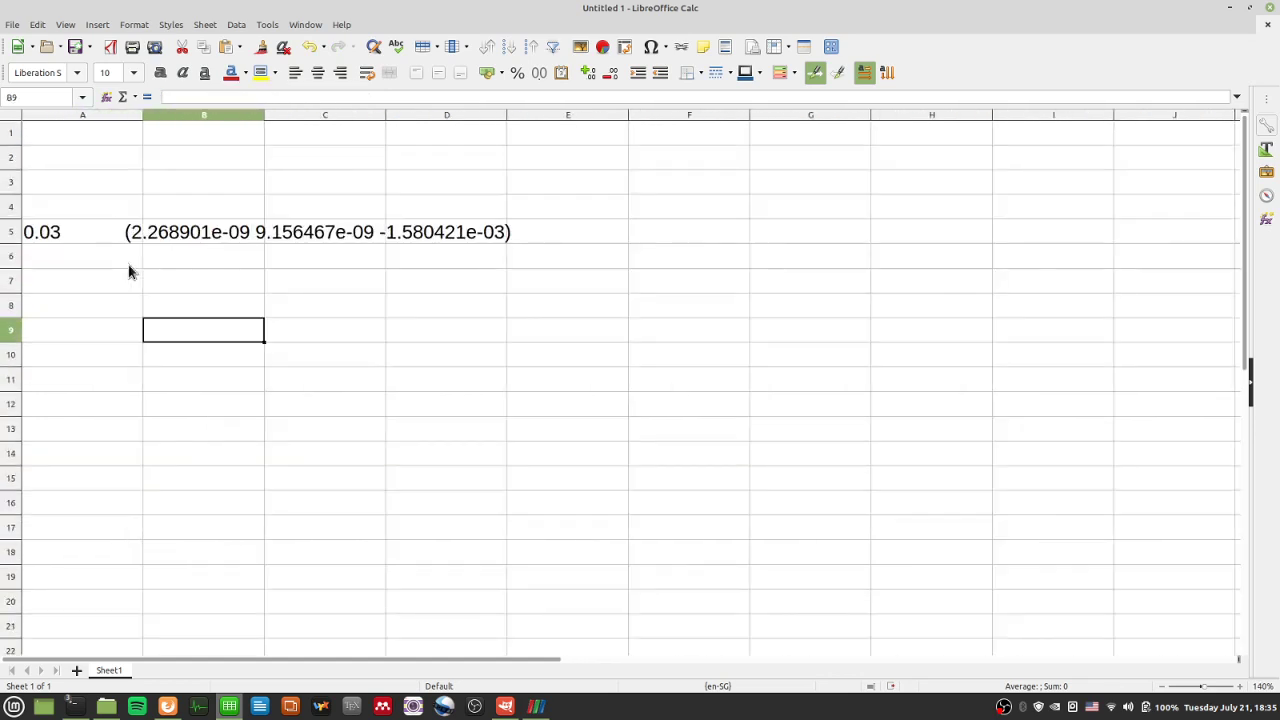
key("F2")
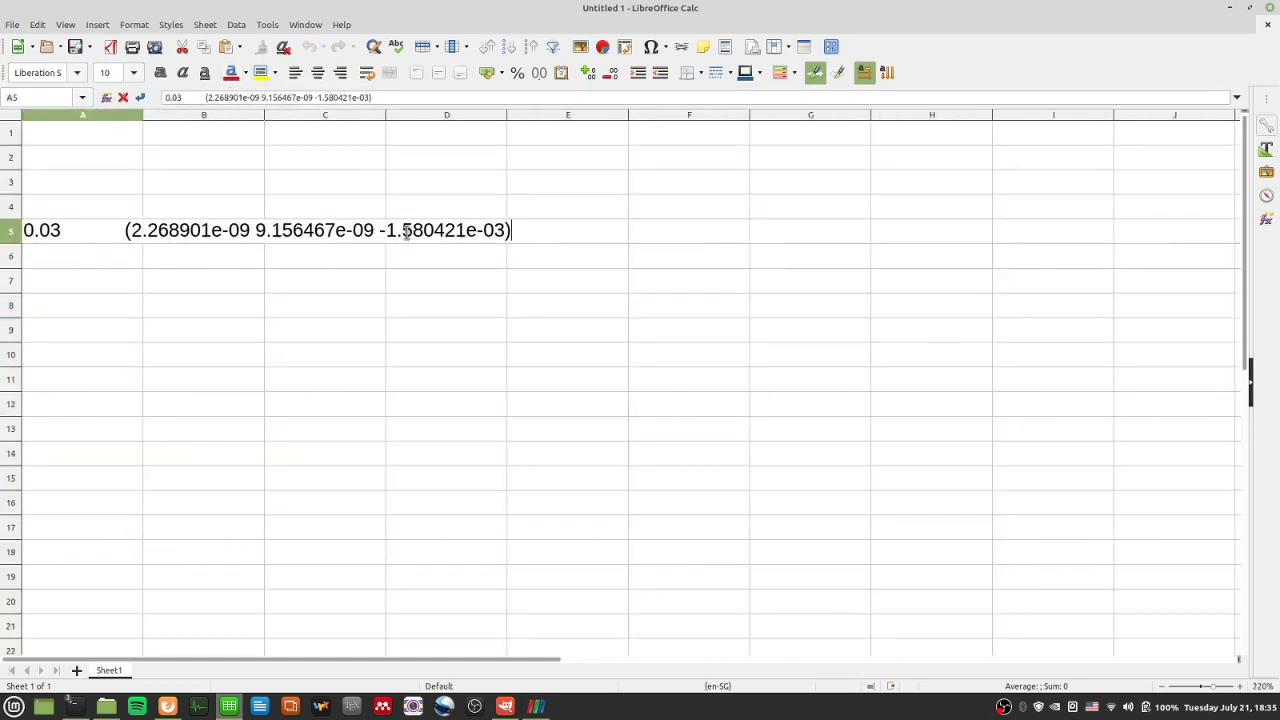
left_click_drag(365, 230, 126, 231)
key("shift+End")
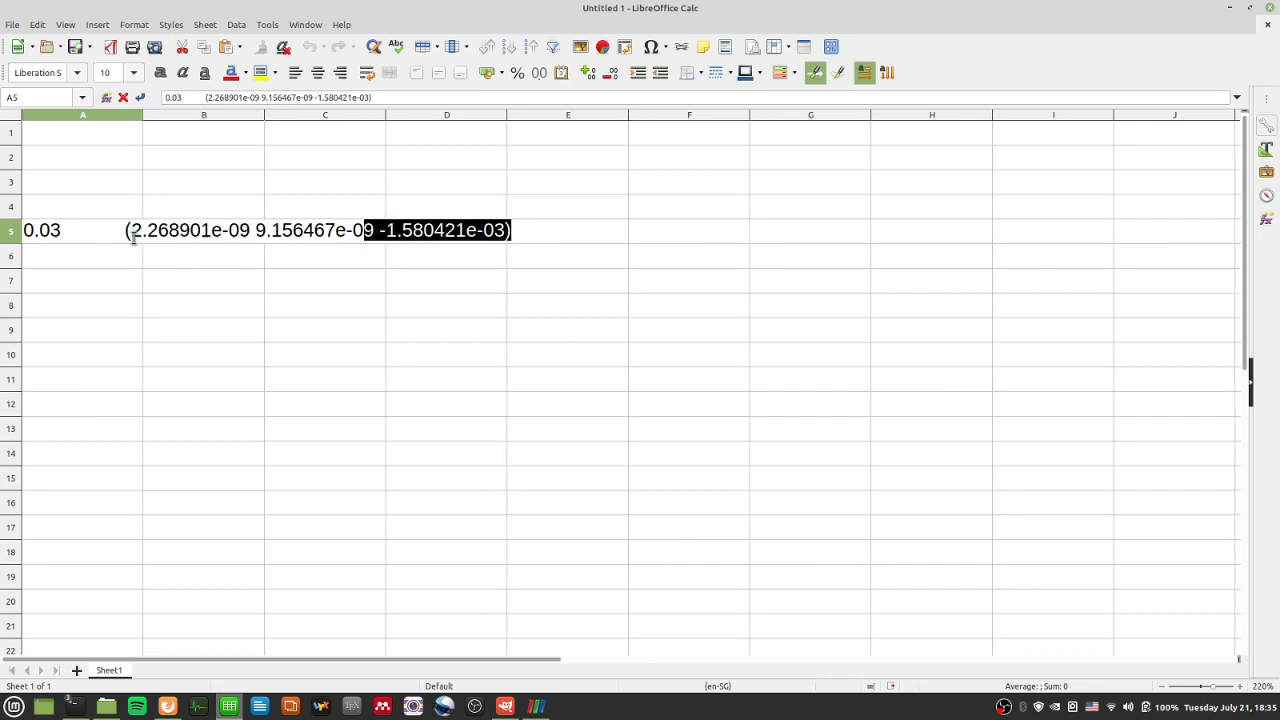
key("shift+Home")
left_click(243, 397)
left_click(392, 238)
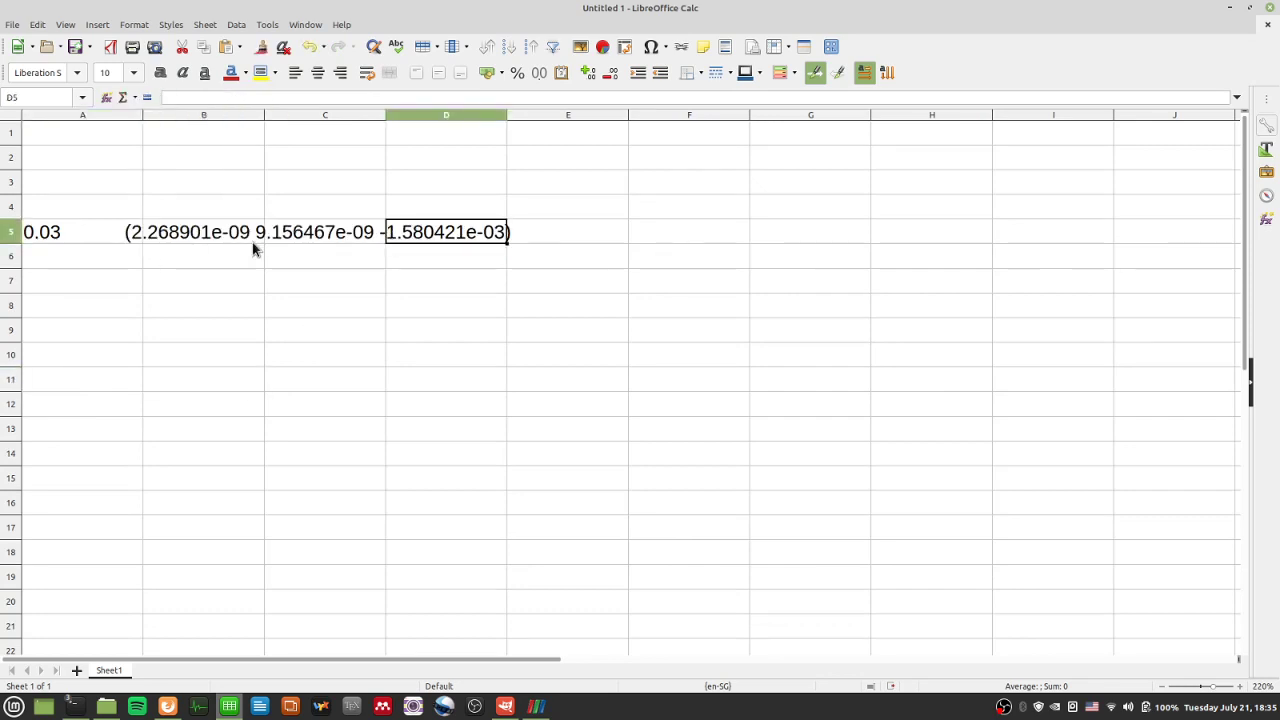
double_click(77, 234)
Step: Enter the label 'wall shear stress' in A8 and 1.58e-3 in A9
left_click(86, 305)
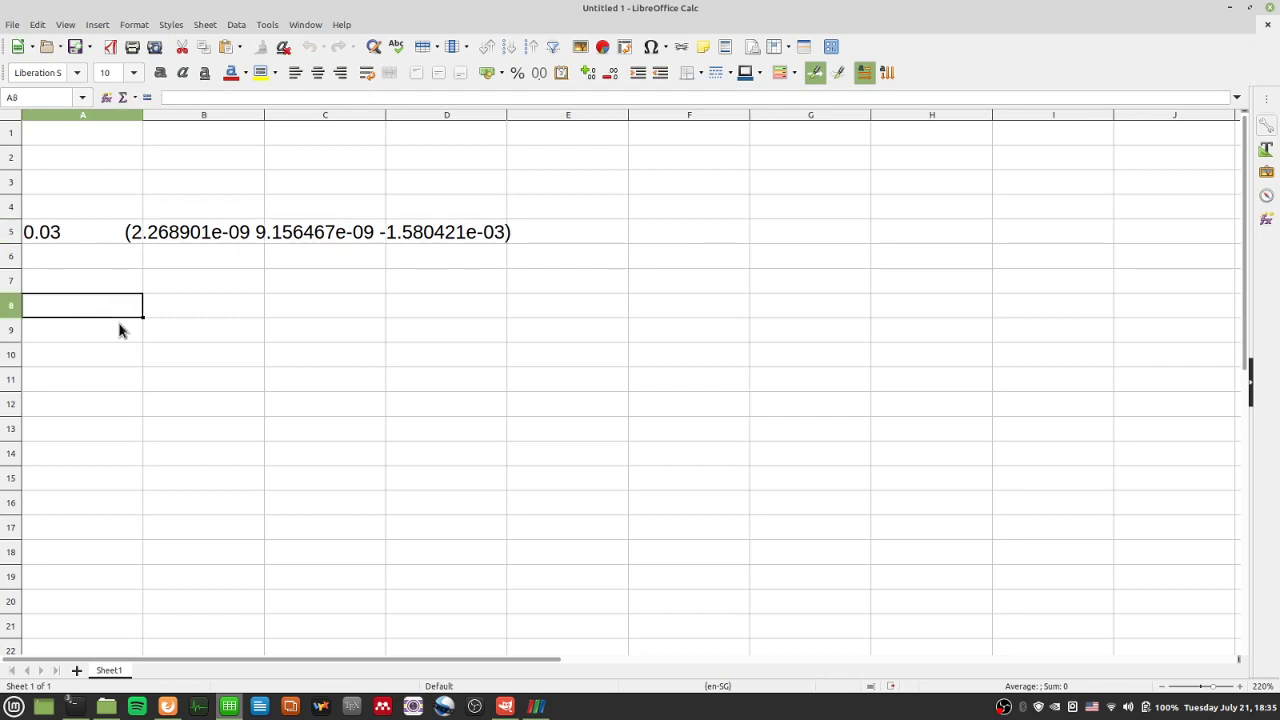
type("wall sh")
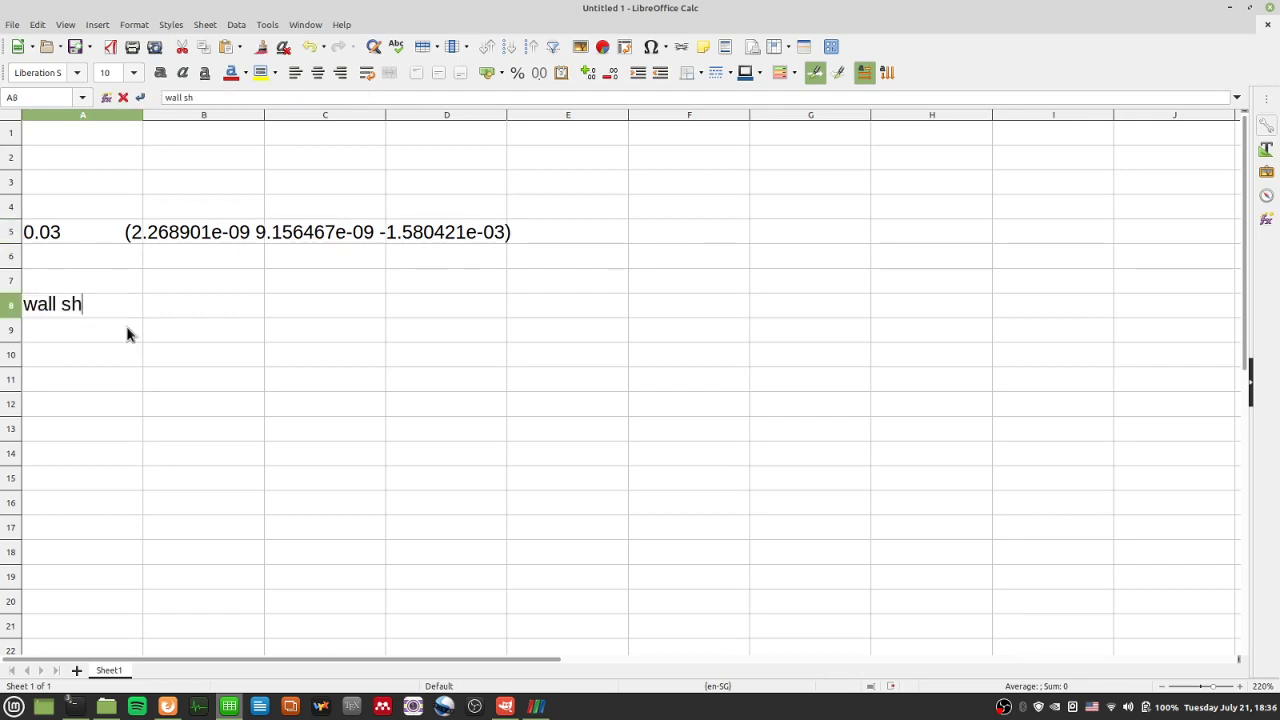
type("ears")
key("BackSpace")
type("stress")
key("Return")
type("1.58")
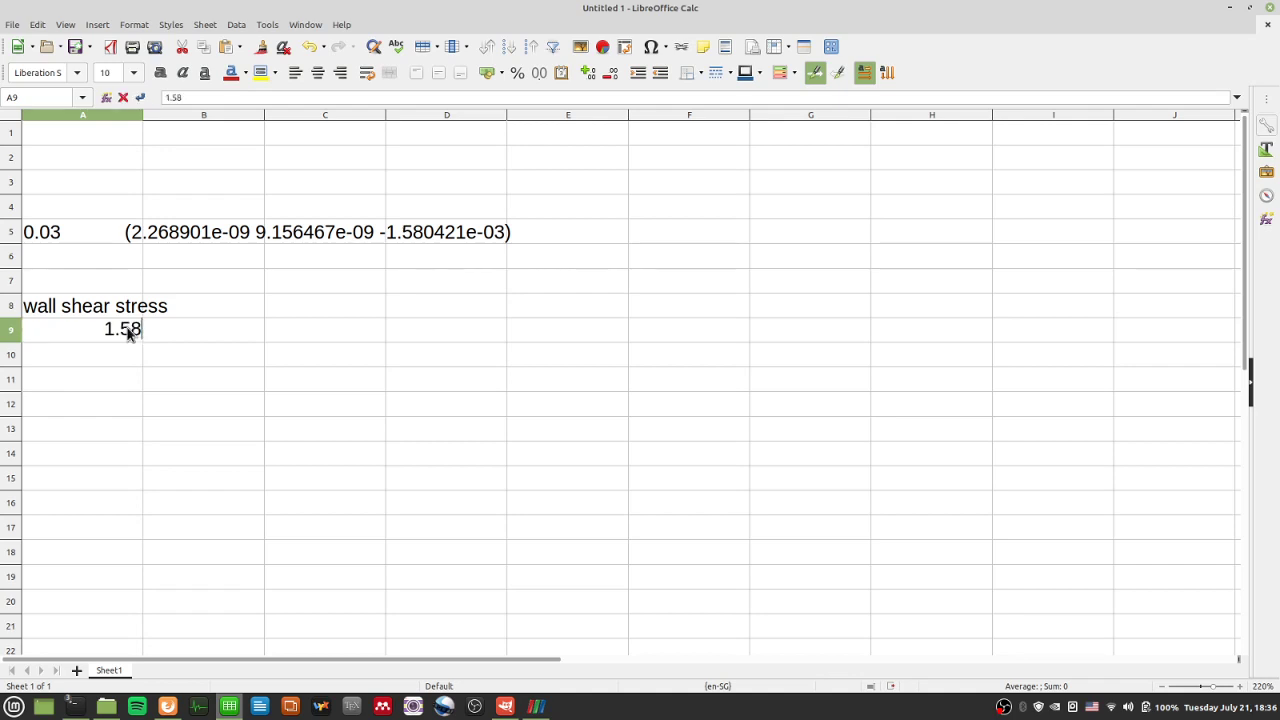
type("e-3")
key("Return")
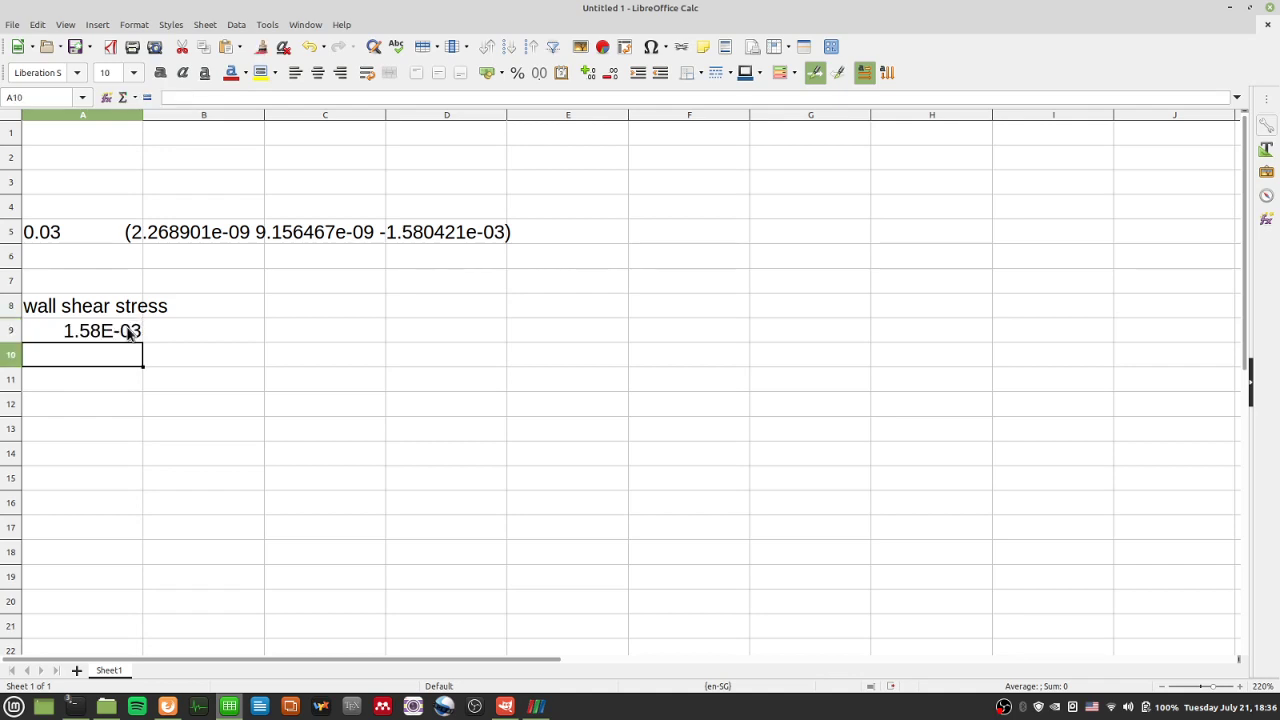
Step: Switch to Firefox and show the 'moody chart' Google search results
type("=")
key("BackSpace")
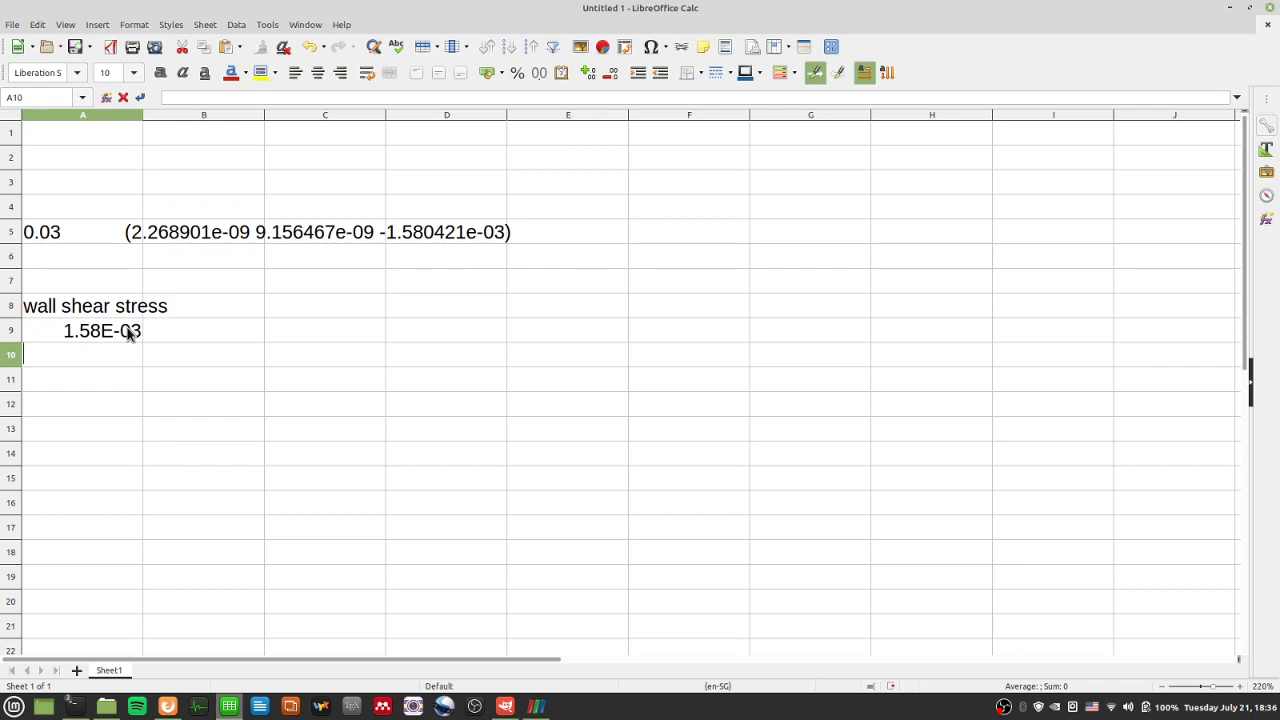
left_click(167, 706)
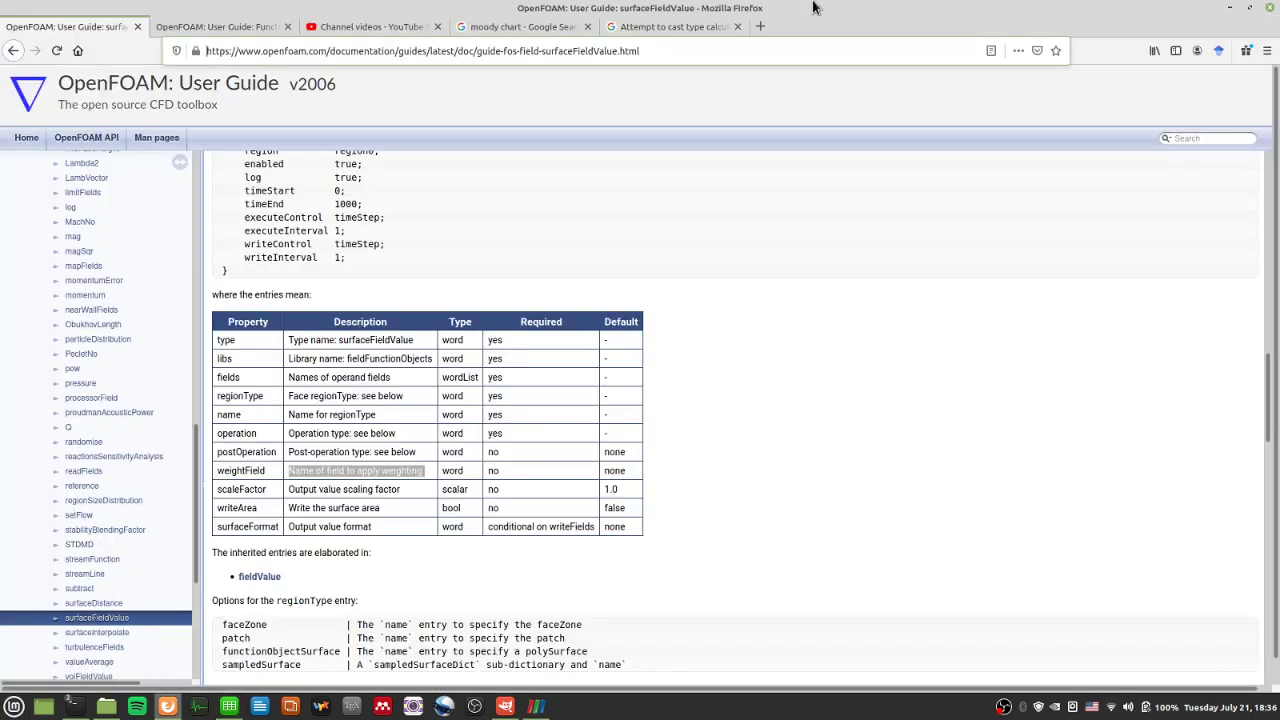
left_click(596, 33)
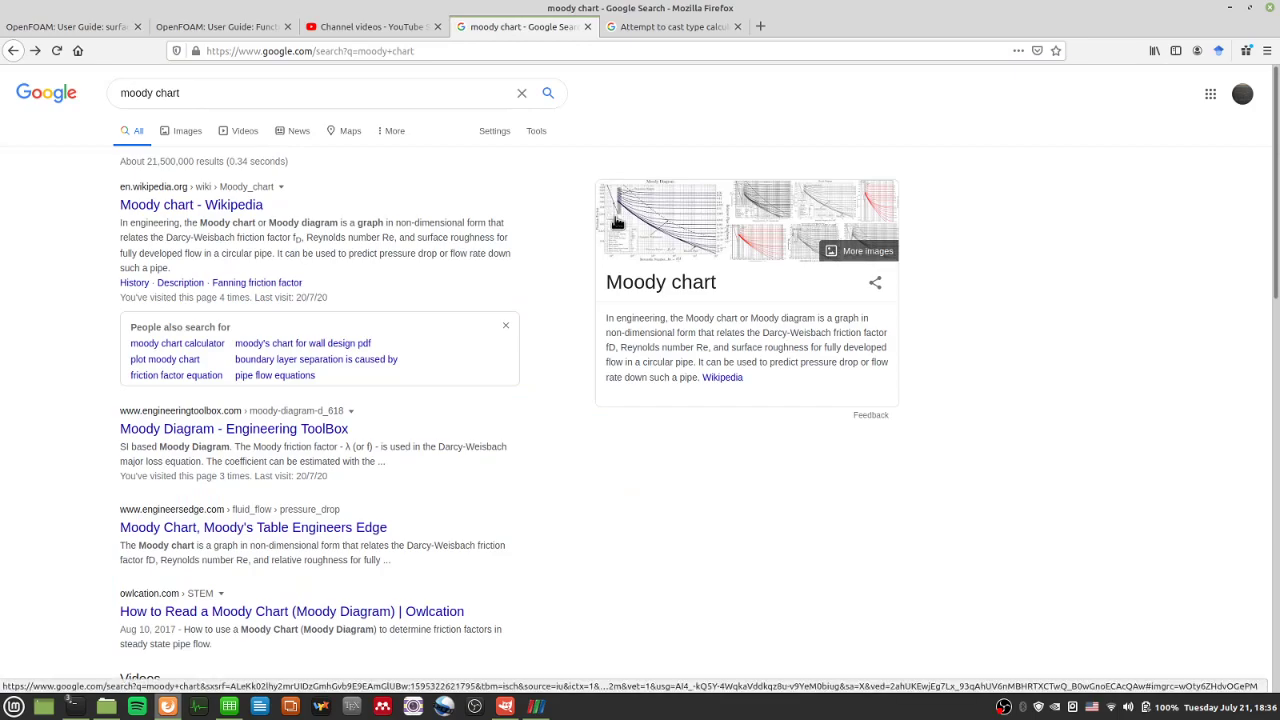
Step: Open the Moody chart Wikipedia article at 100% zoom and scroll to the turbulent-flow friction formulas
left_click(246, 206)
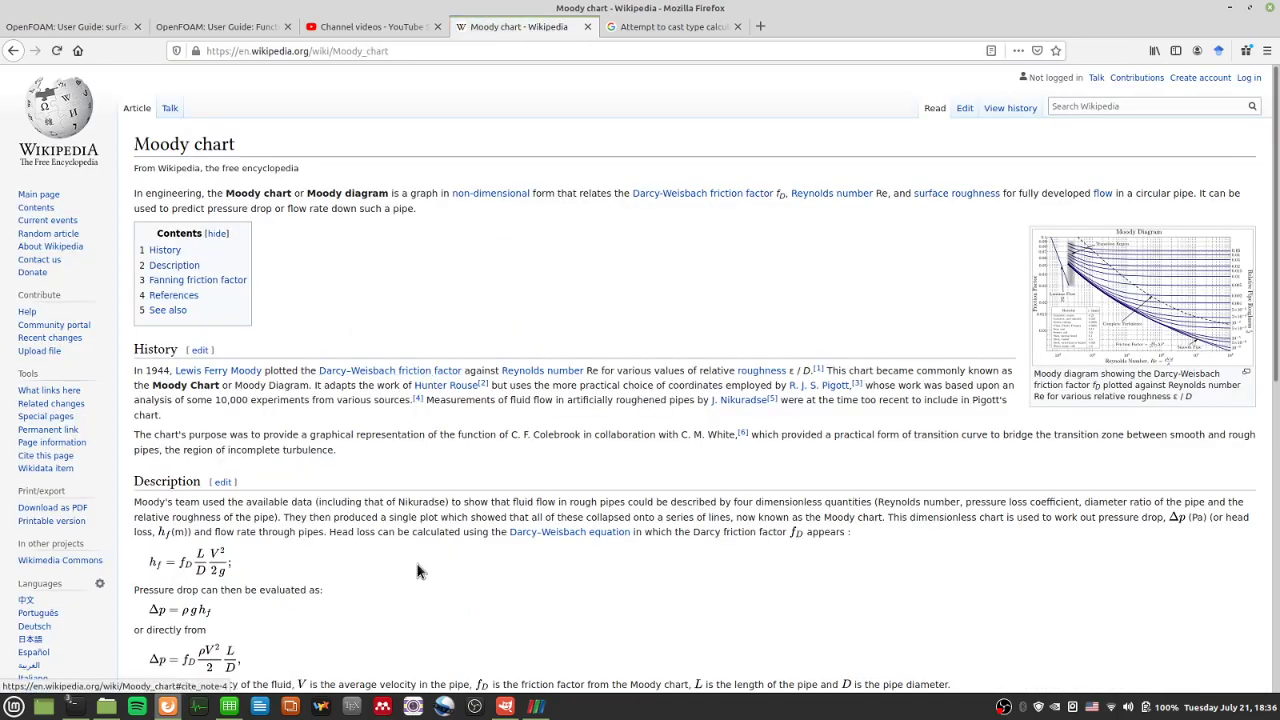
scroll(405, 630, "down", 2)
key("ctrl+plus")
key("ctrl+minus")
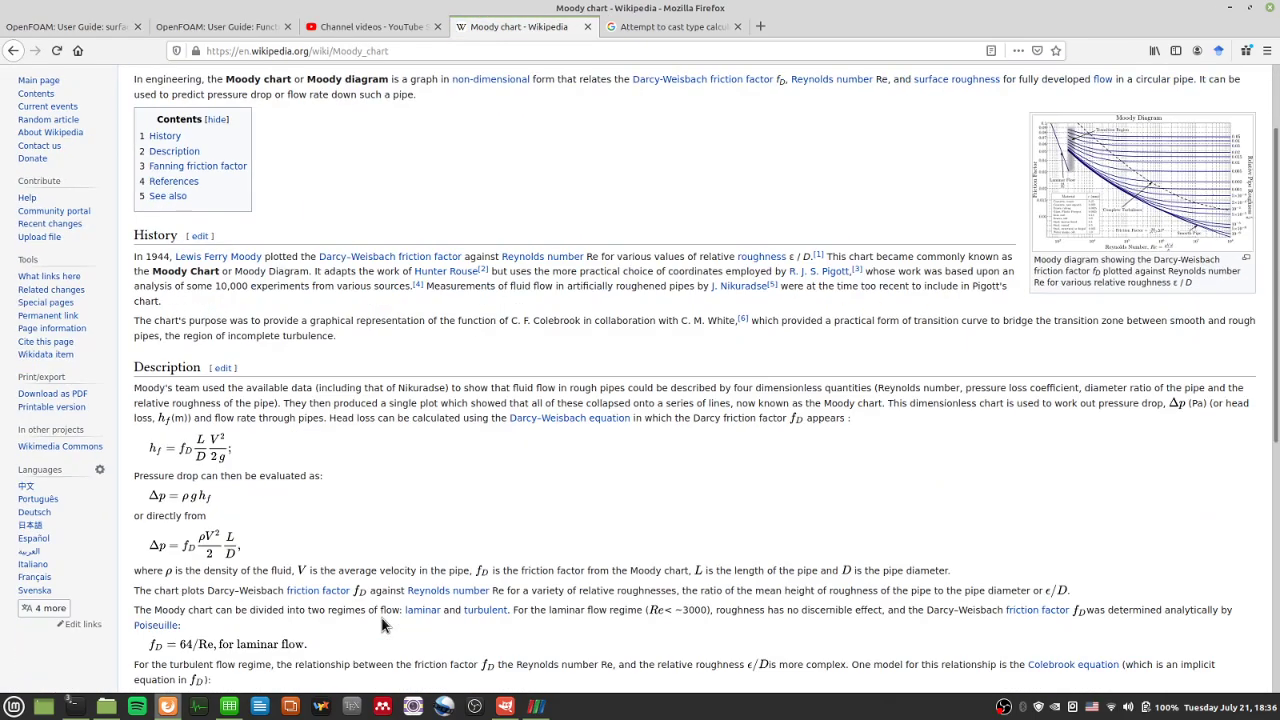
key("ctrl+minus")
key("ctrl+plus")
scroll(370, 605, "down", 4)
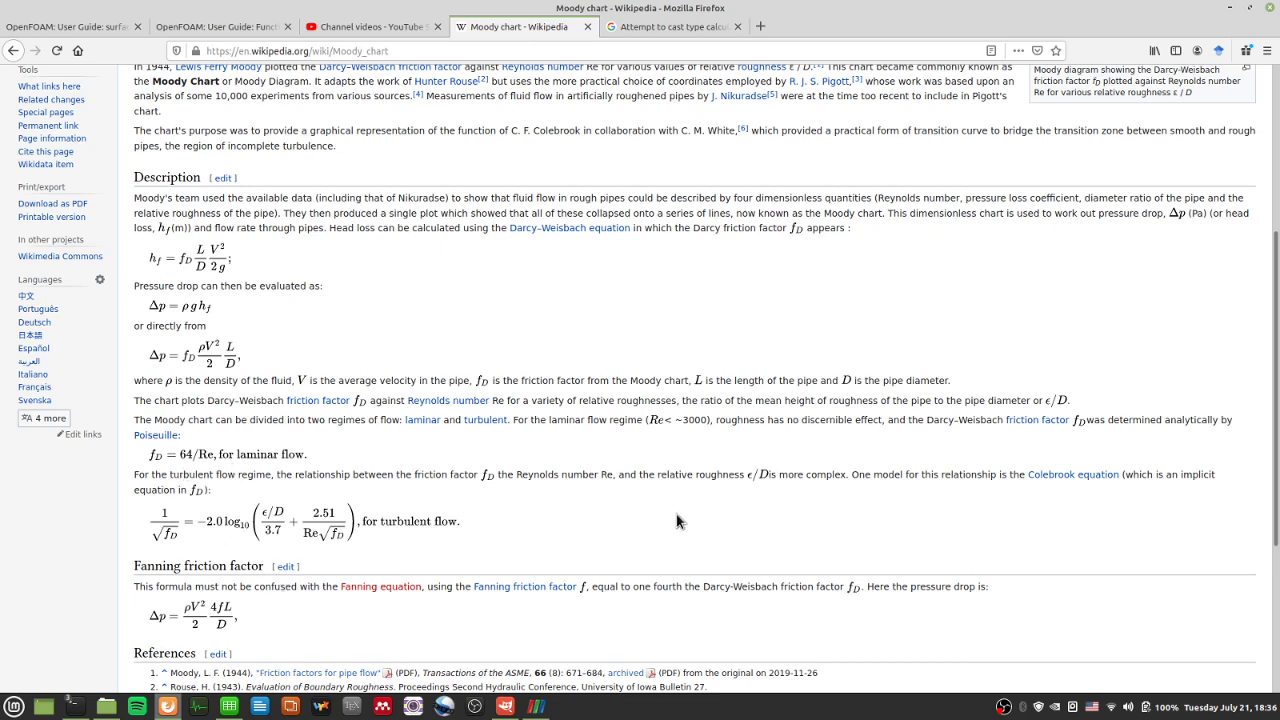
scroll(677, 518, "up", 2)
scroll(600, 560, "down", 2)
triple_click(525, 474)
left_click(568, 518)
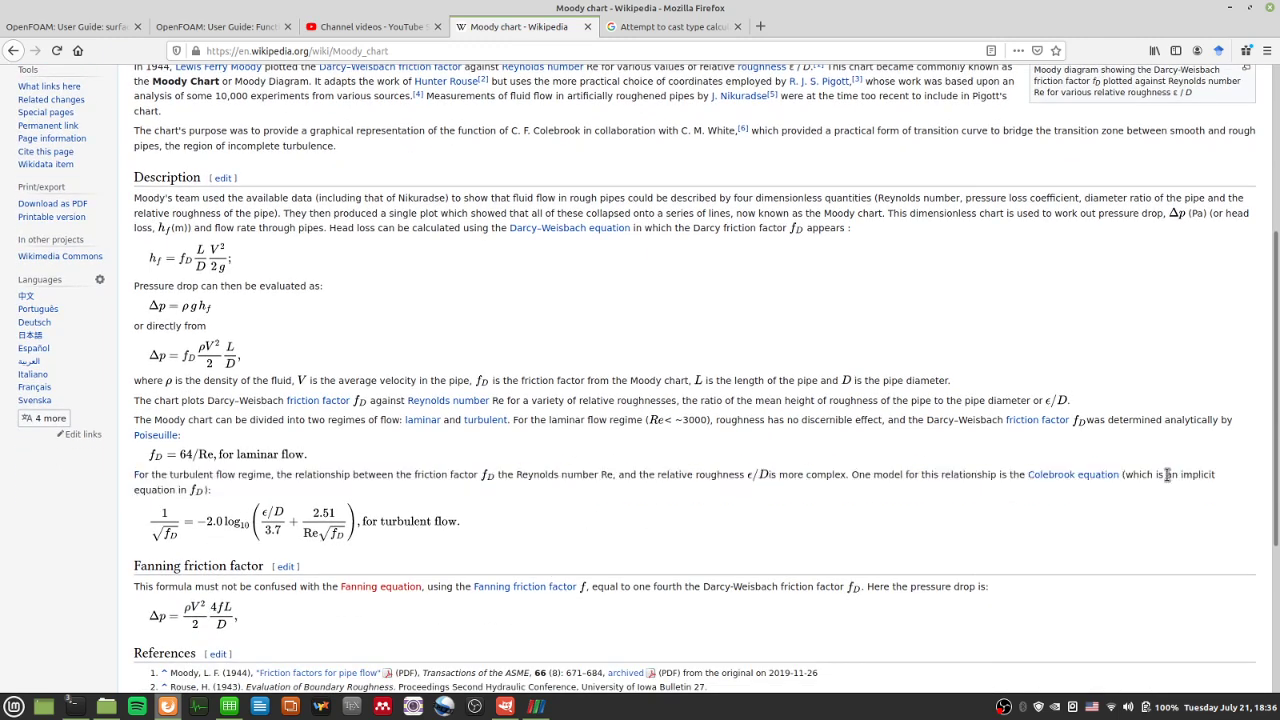
Step: Follow the Colebrook equation link and read the Haaland and Swamee–Jain approximations
left_click(1078, 476)
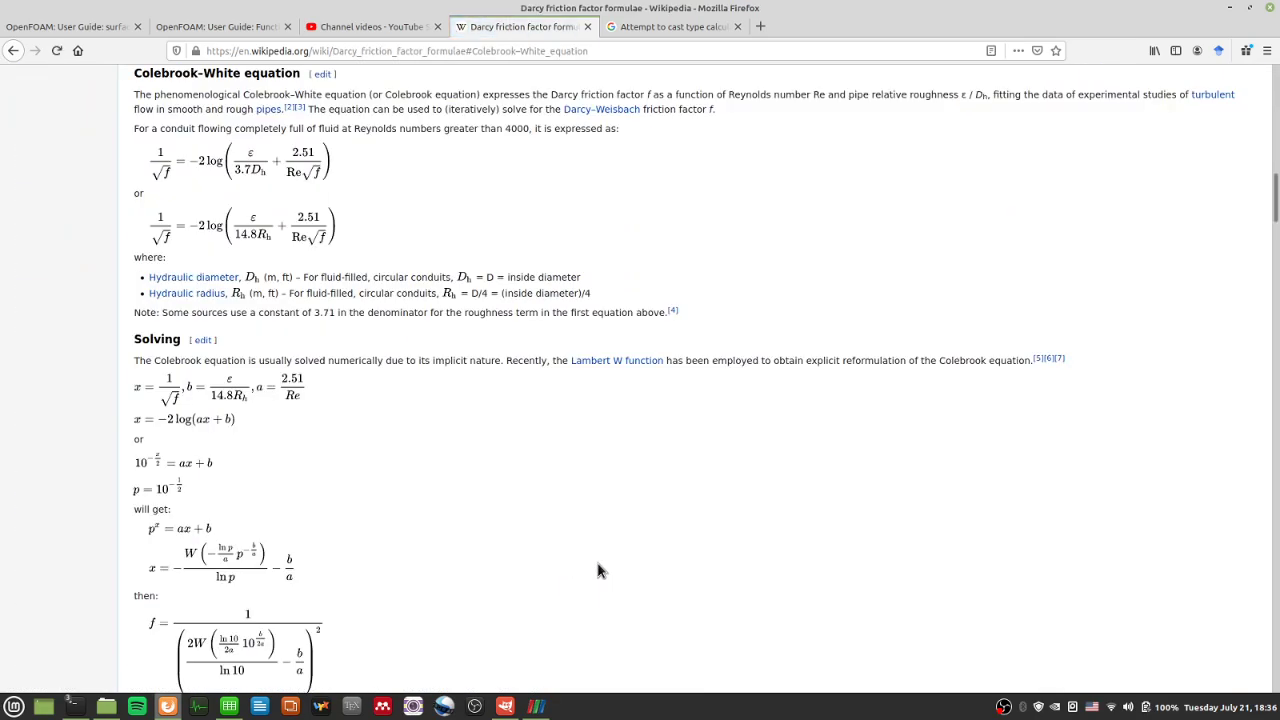
scroll(597, 570, "up", 2)
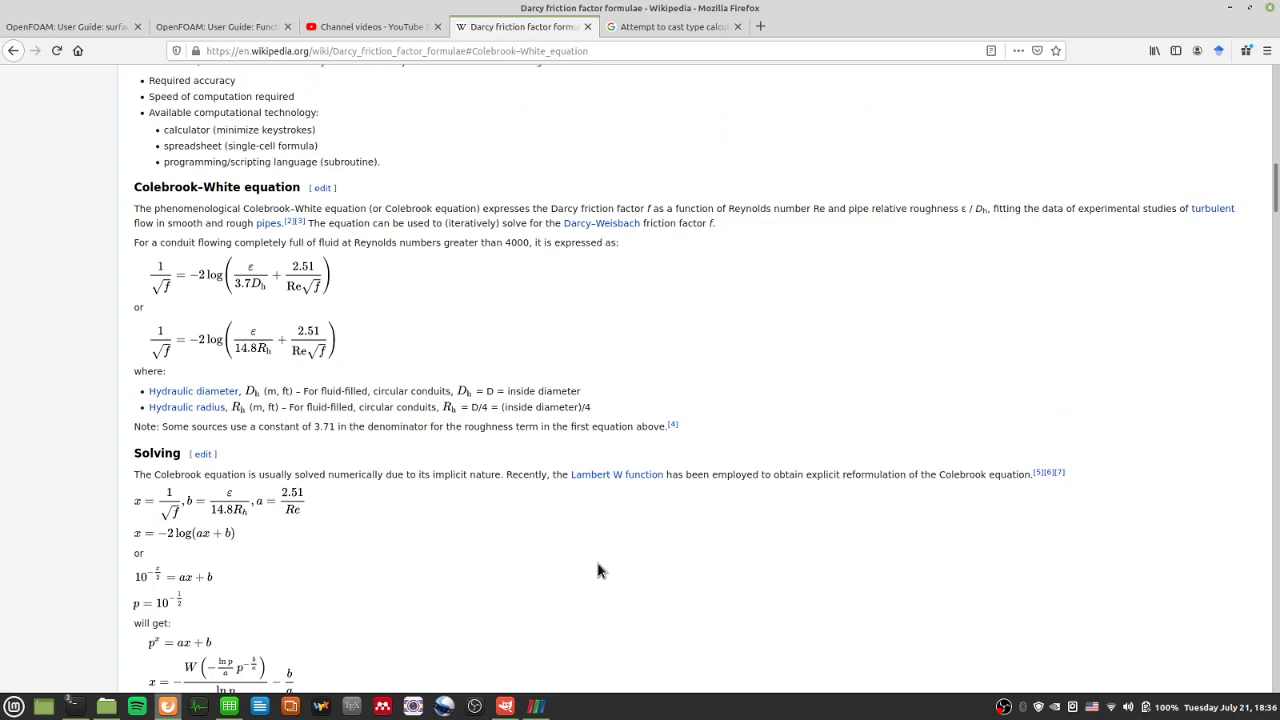
scroll(600, 570, "up", 5)
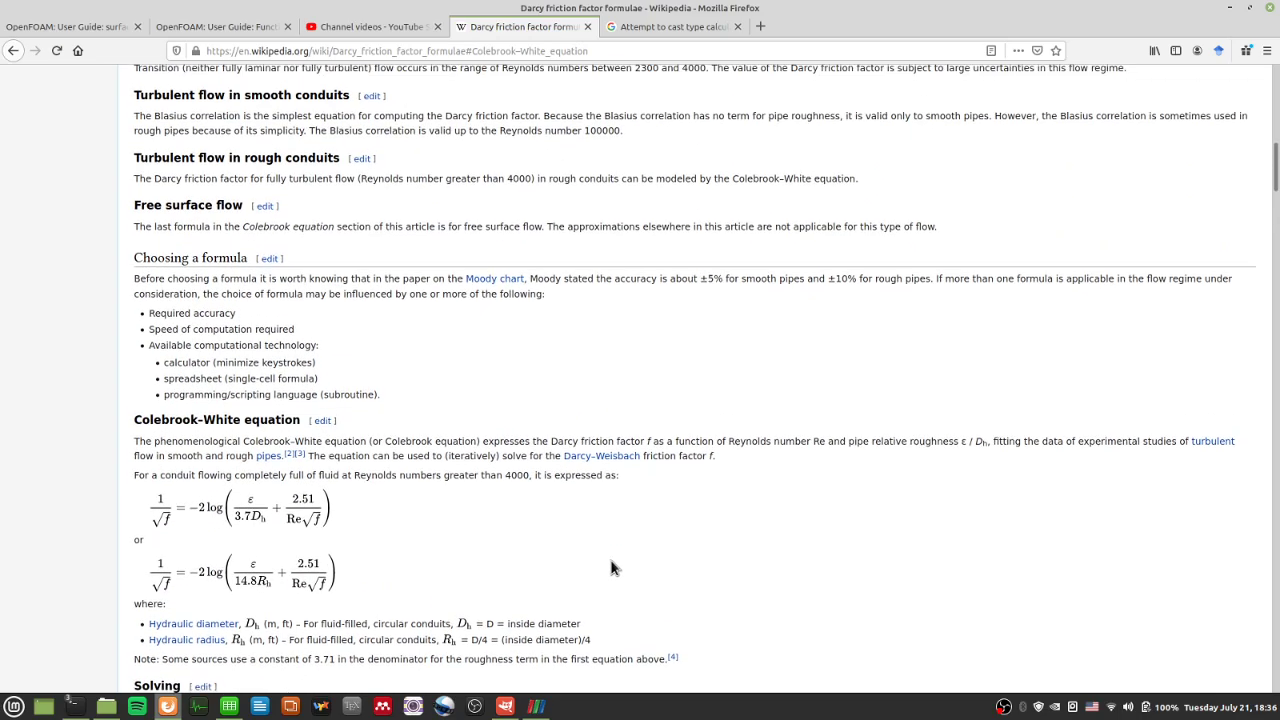
scroll(616, 569, "down", 12)
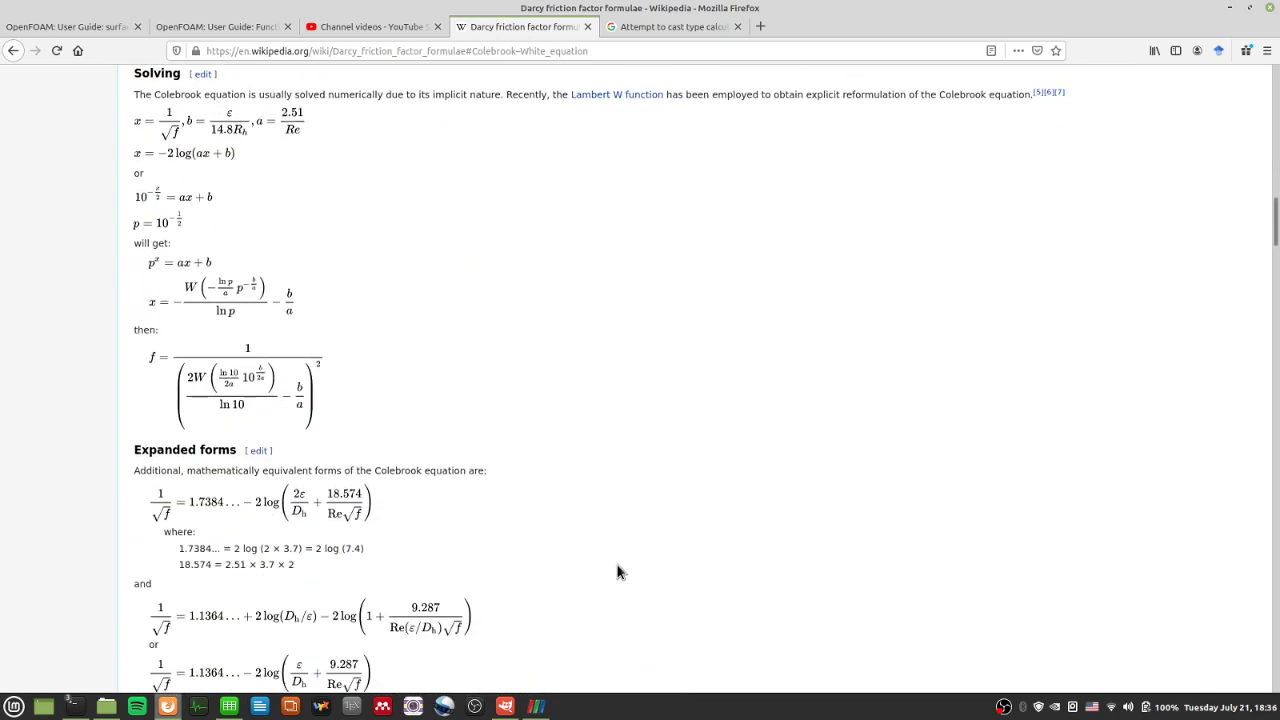
scroll(617, 571, "down", 5)
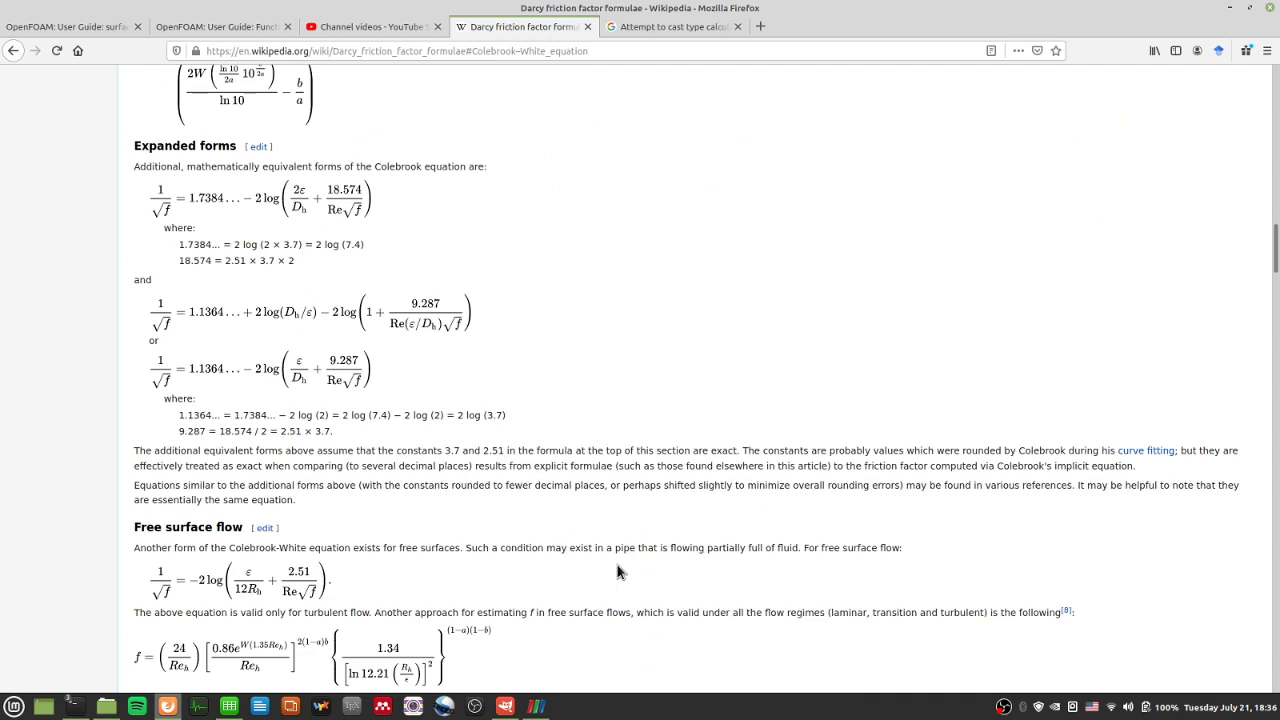
scroll(617, 572, "down", 10)
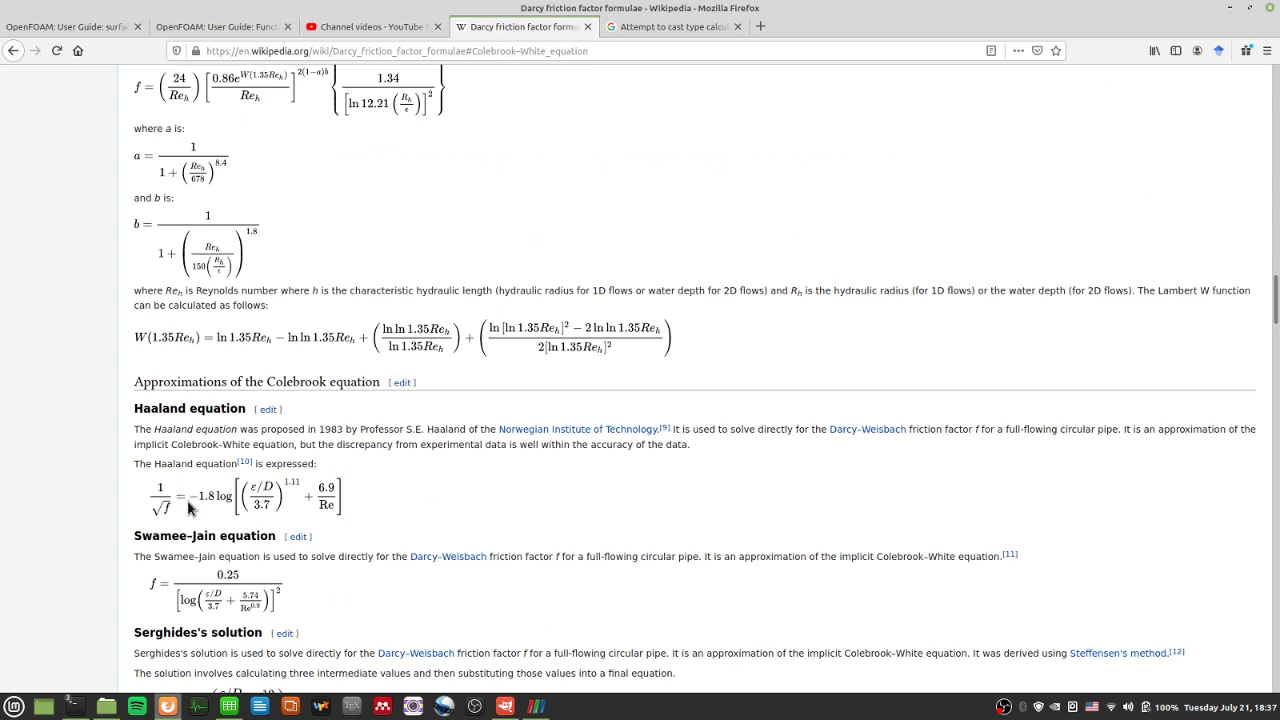
right_click(213, 504)
left_click(590, 517)
triple_click(1008, 428)
left_click(1005, 478)
mouse_move(862, 438)
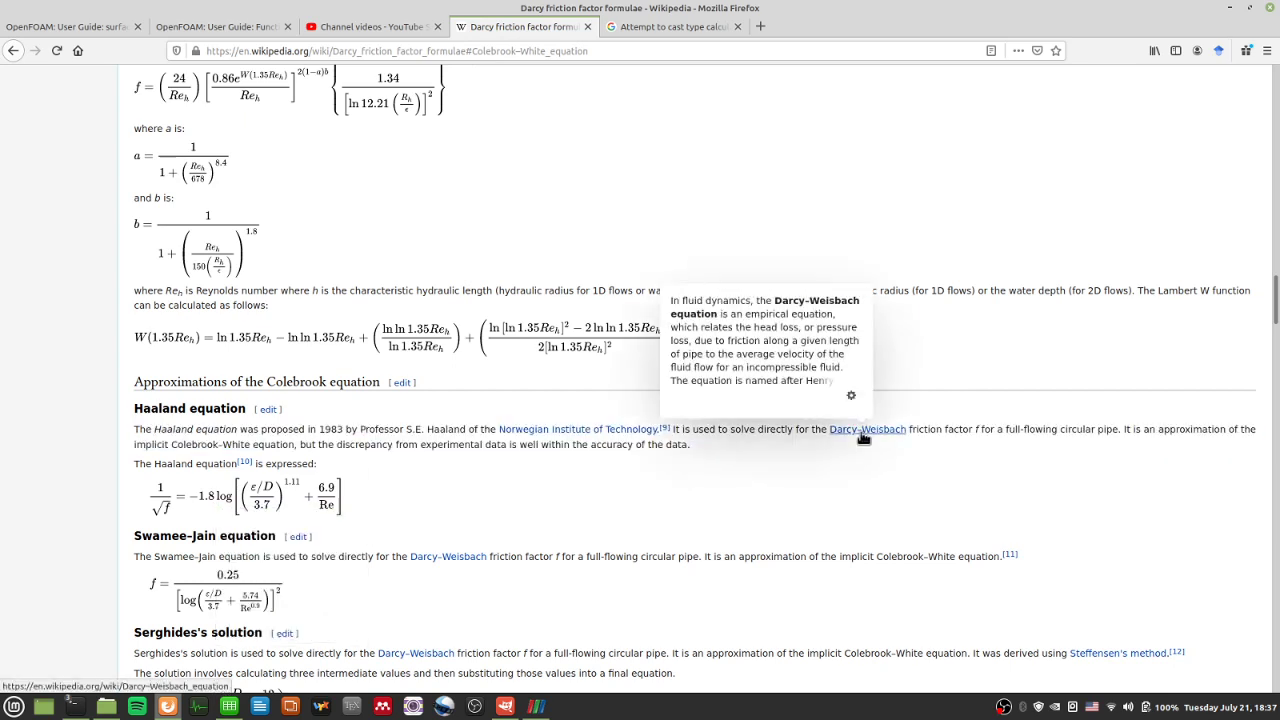
scroll(869, 478, "down", 1)
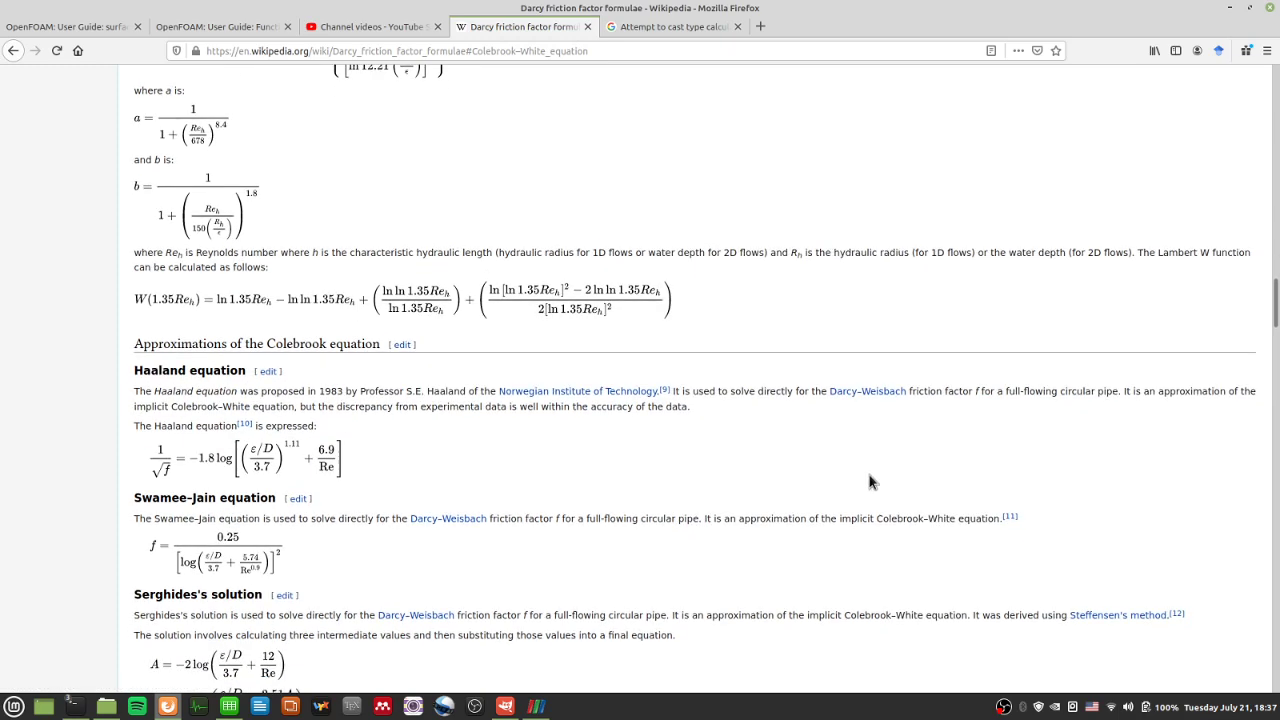
Step: Return to the Moody chart article, view its Moody diagram enlarged, then go back to Google results
left_click(13, 50)
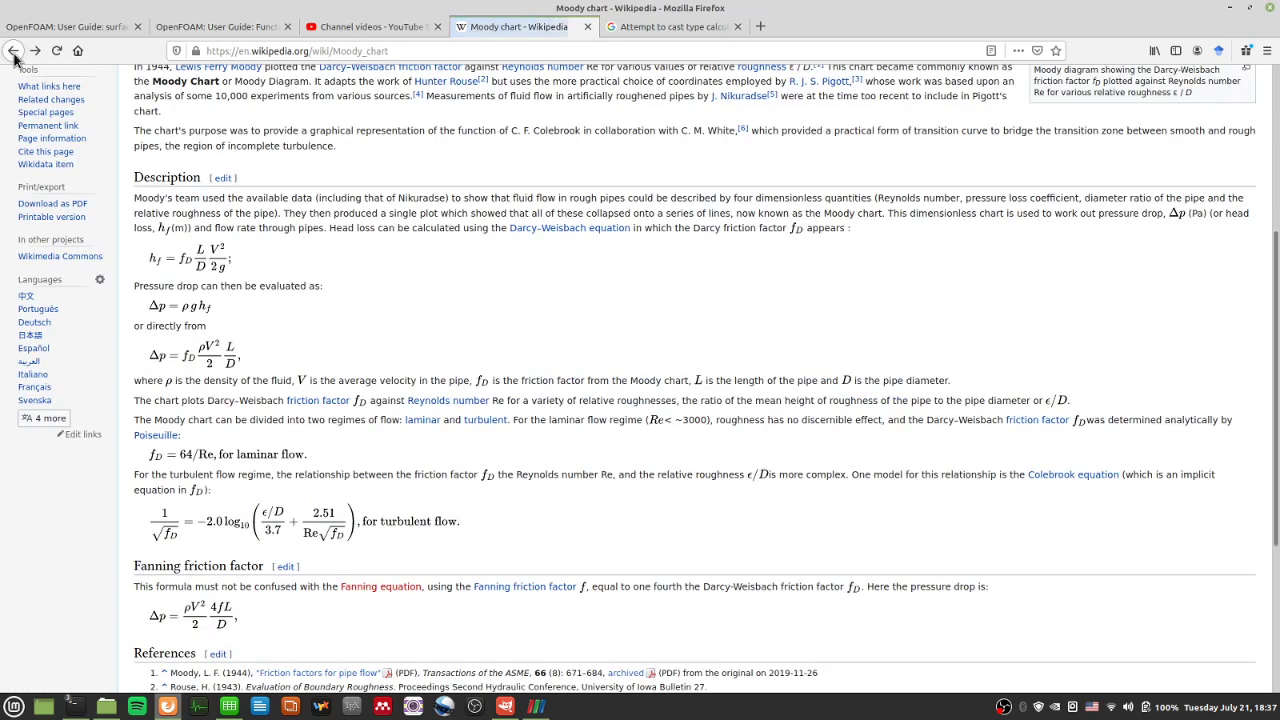
scroll(900, 390, "up", 5)
left_click(1174, 298)
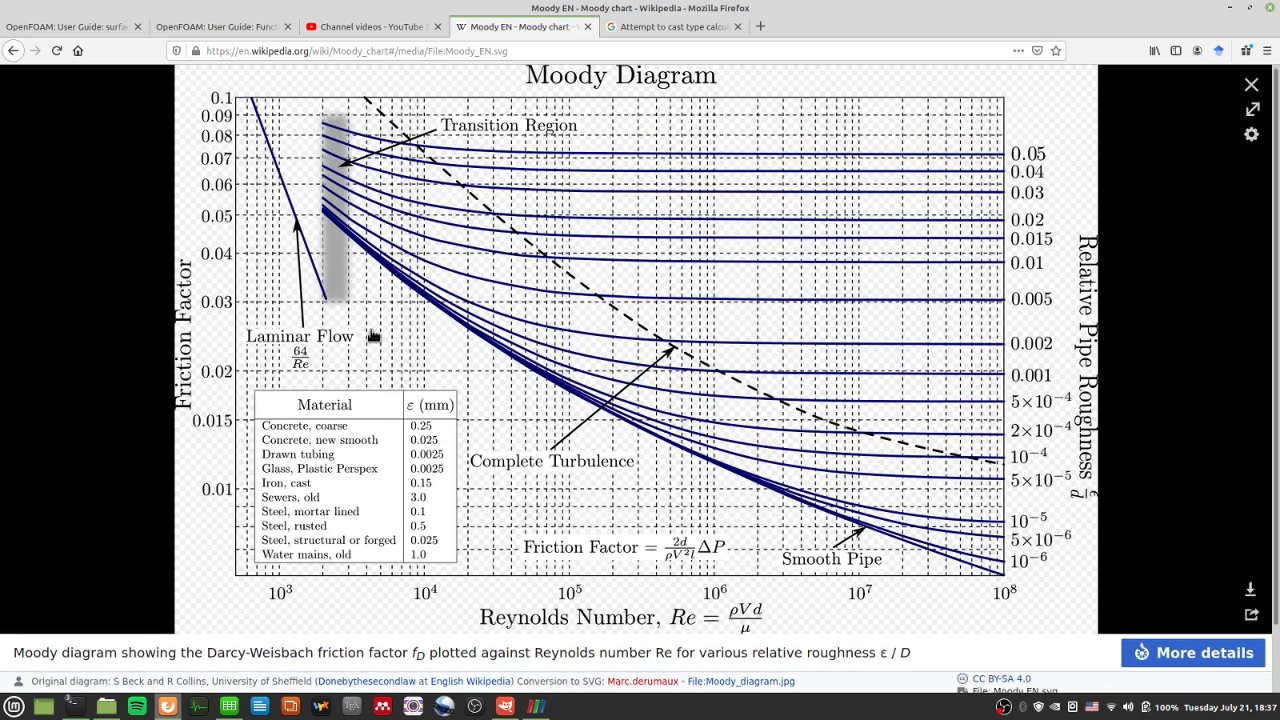
scroll(371, 331, "down", 1)
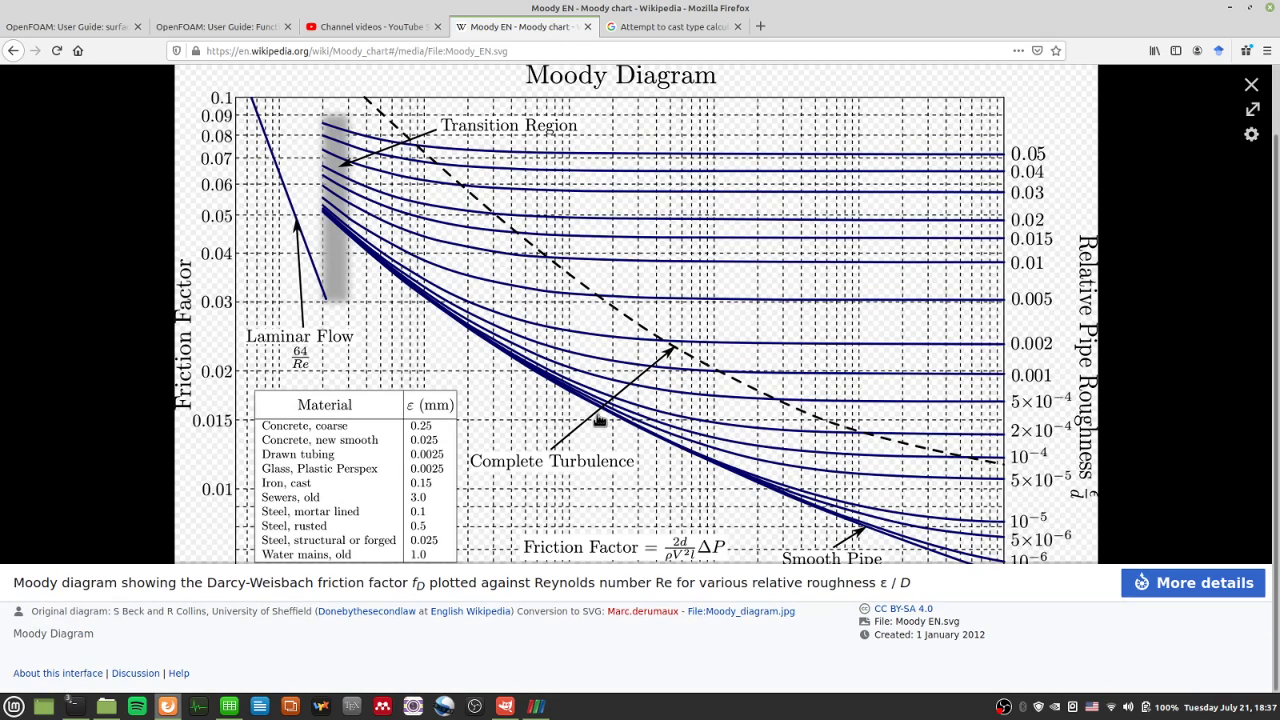
left_click(13, 50)
left_click(13, 50)
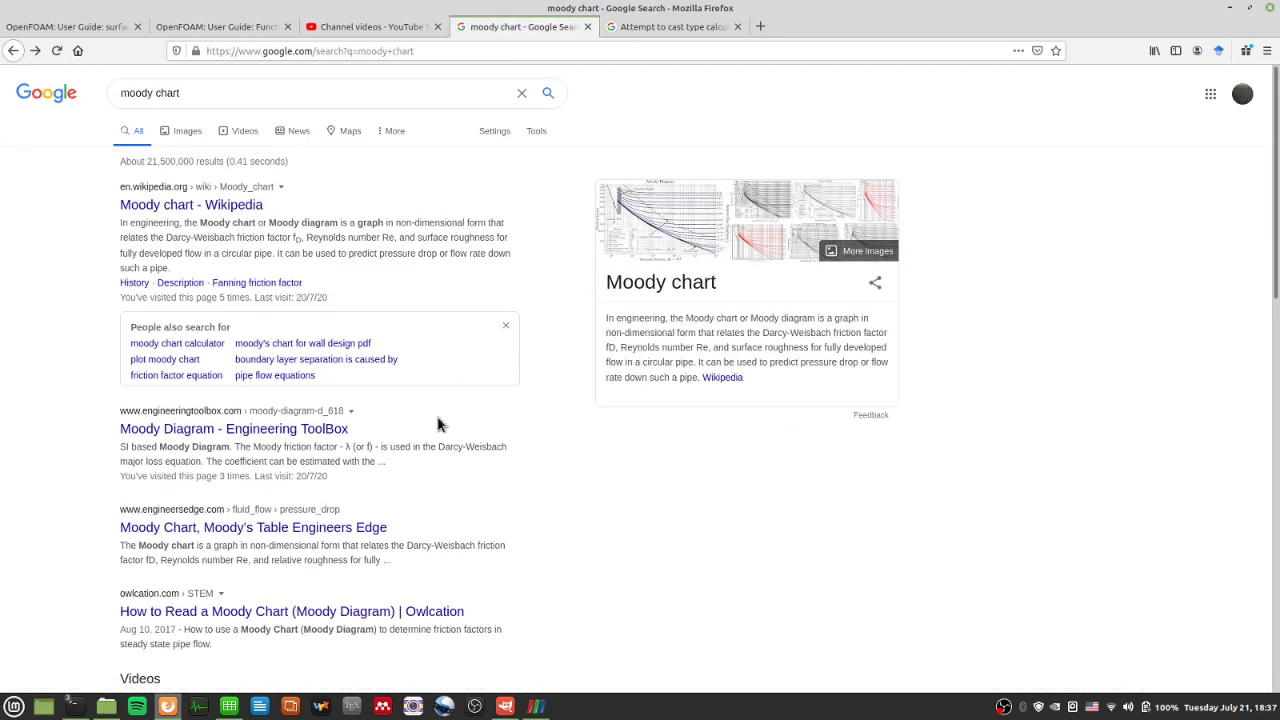
Step: Open the Engineering ToolBox Moody Diagram page, scroll through it and mark 'Darcy-Weisbach'
left_click(318, 430)
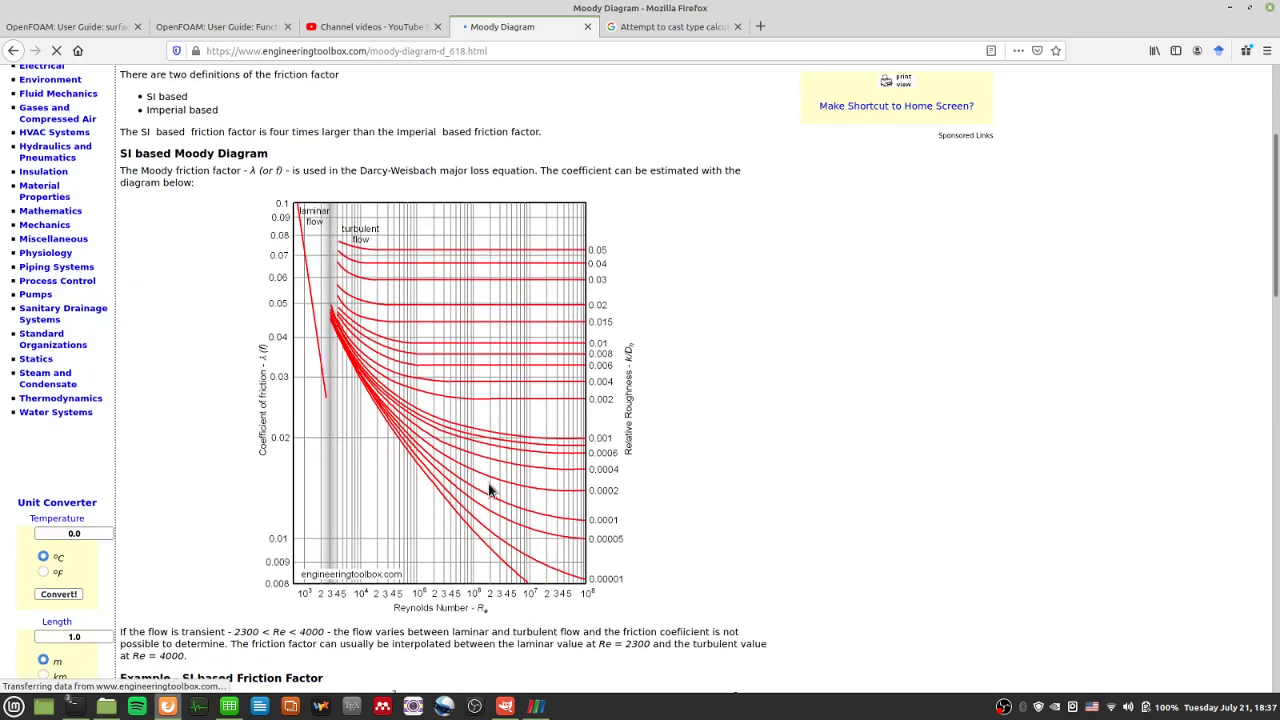
scroll(488, 483, "down", 2)
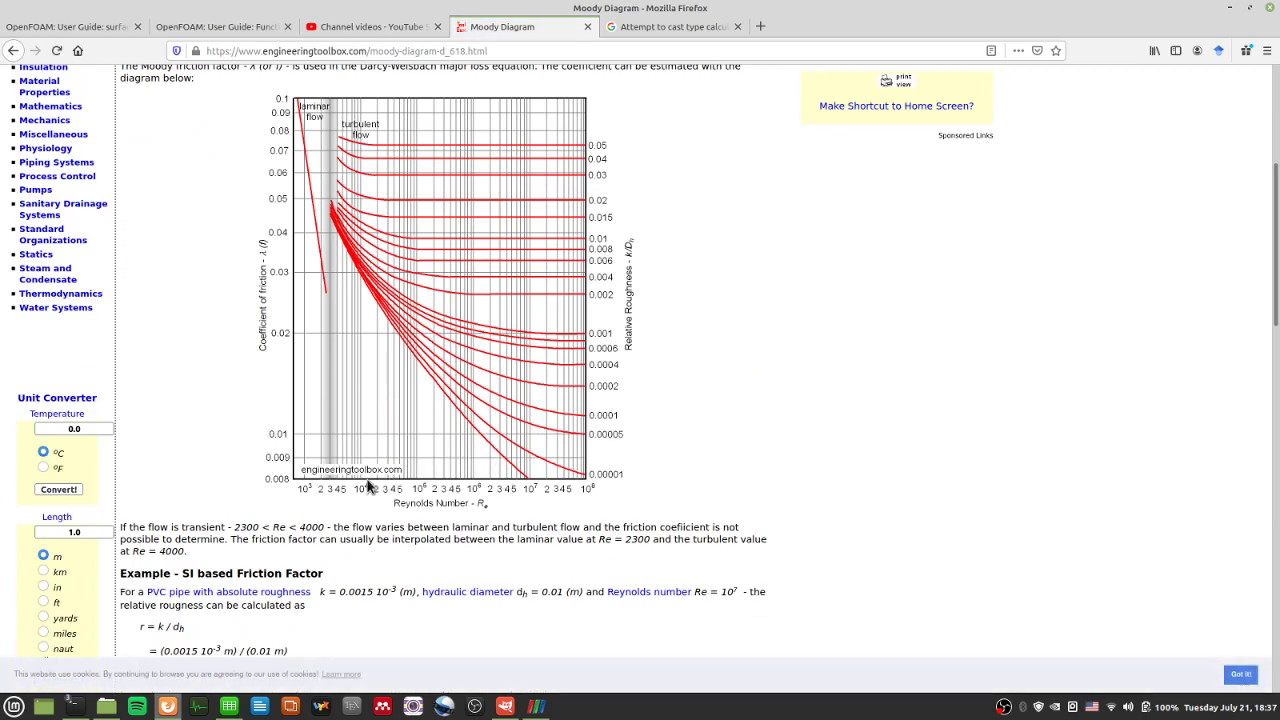
scroll(477, 464, "down", 3)
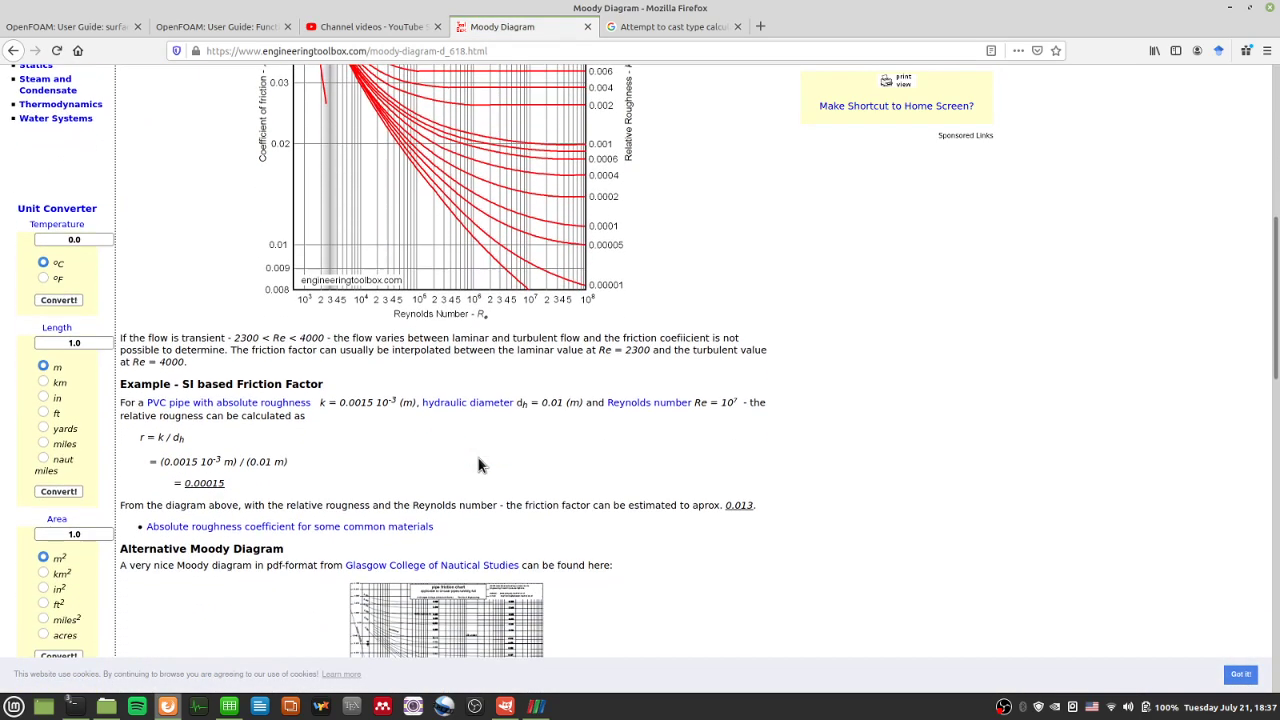
scroll(485, 462, "up", 8)
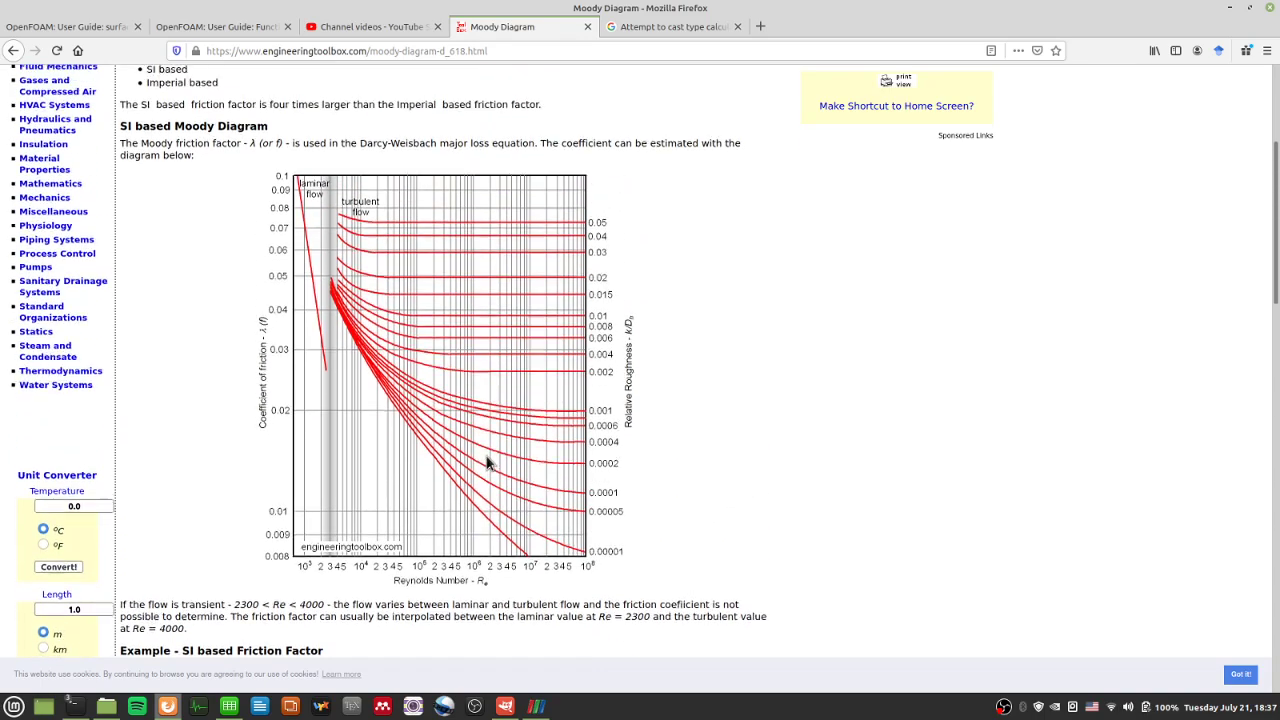
scroll(487, 462, "down", 13)
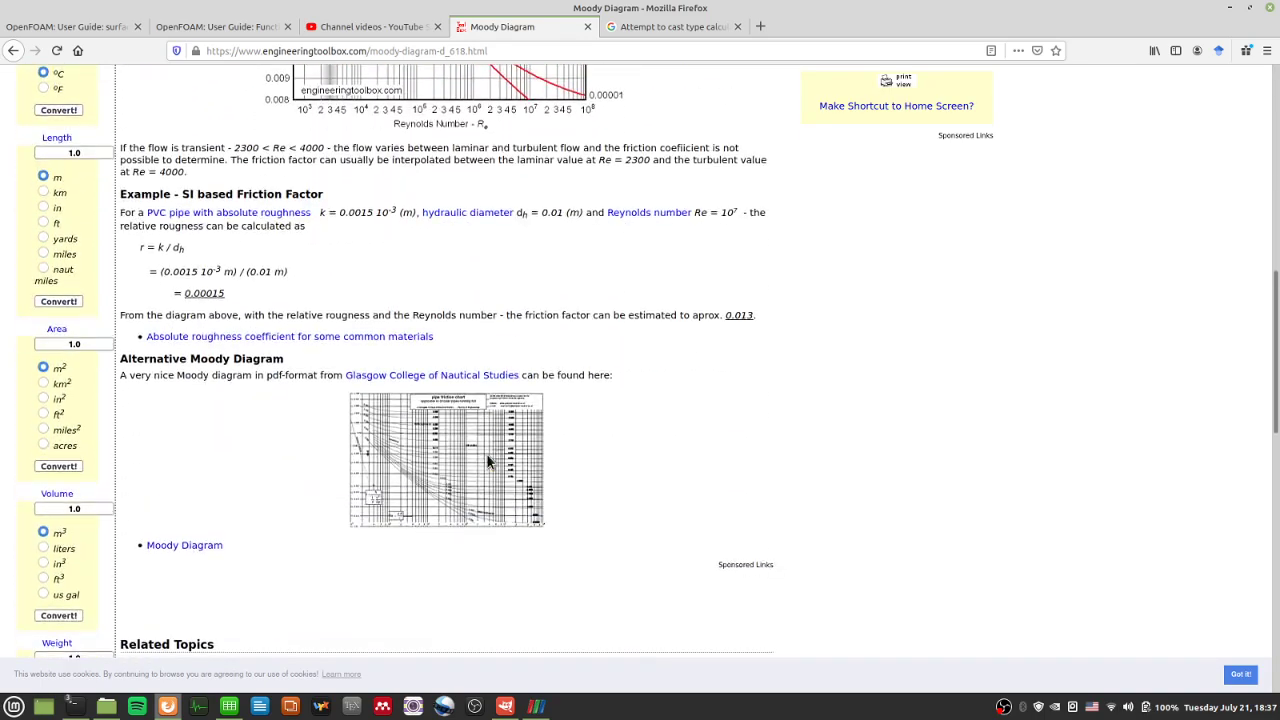
scroll(490, 456, "down", 6)
scroll(490, 458, "up", 9)
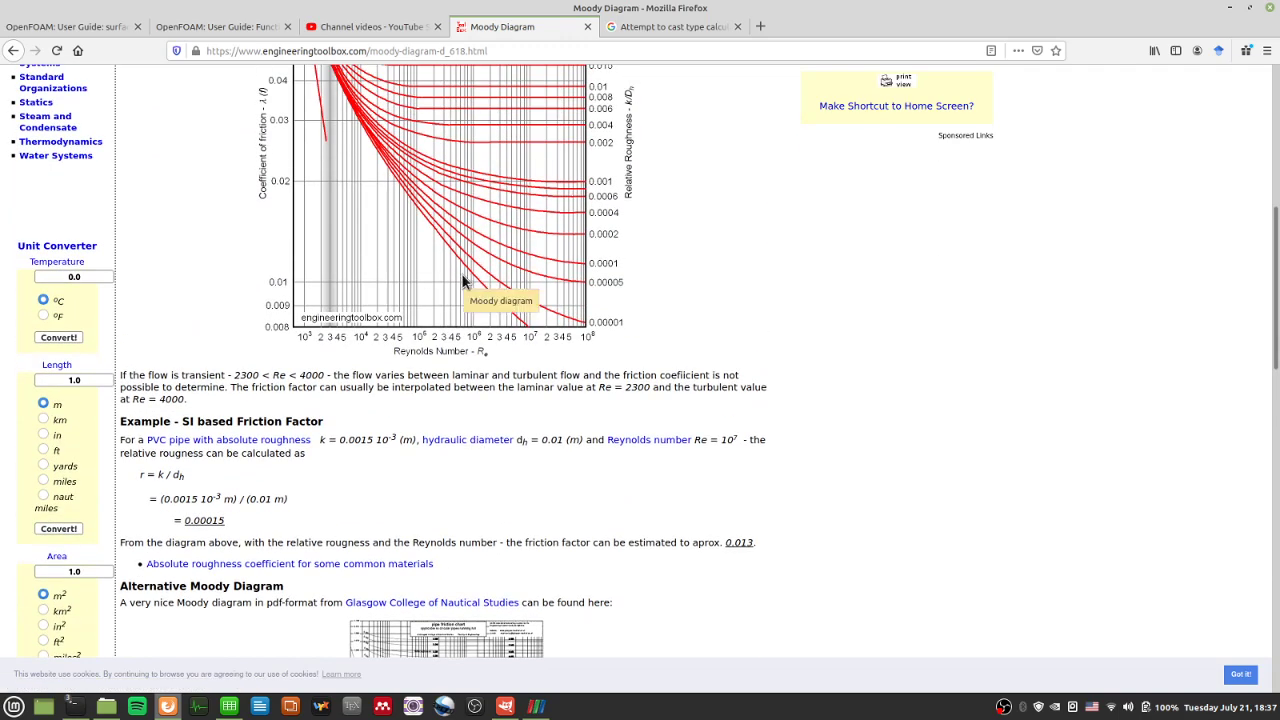
scroll(463, 281, "up", 5)
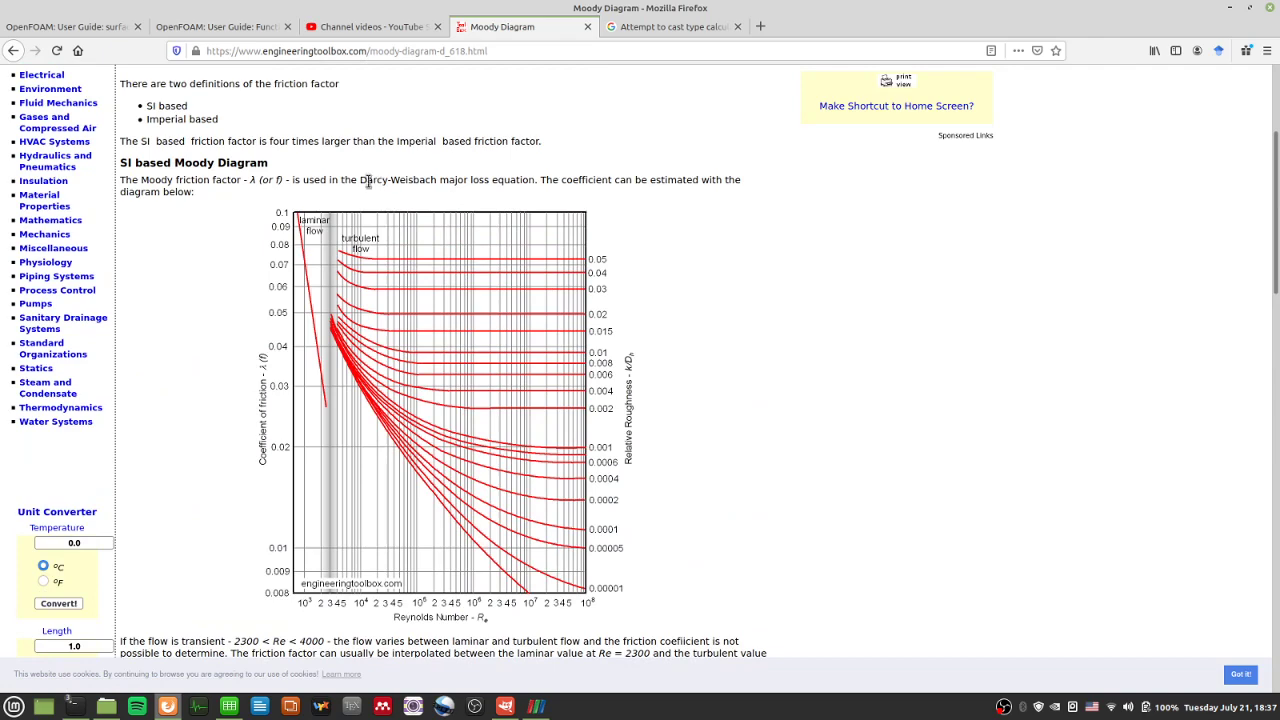
left_click_drag(360, 180, 437, 181)
Step: Search Google for 'darcy friction factor' from the nutWallFunction error results tab
left_click(690, 27)
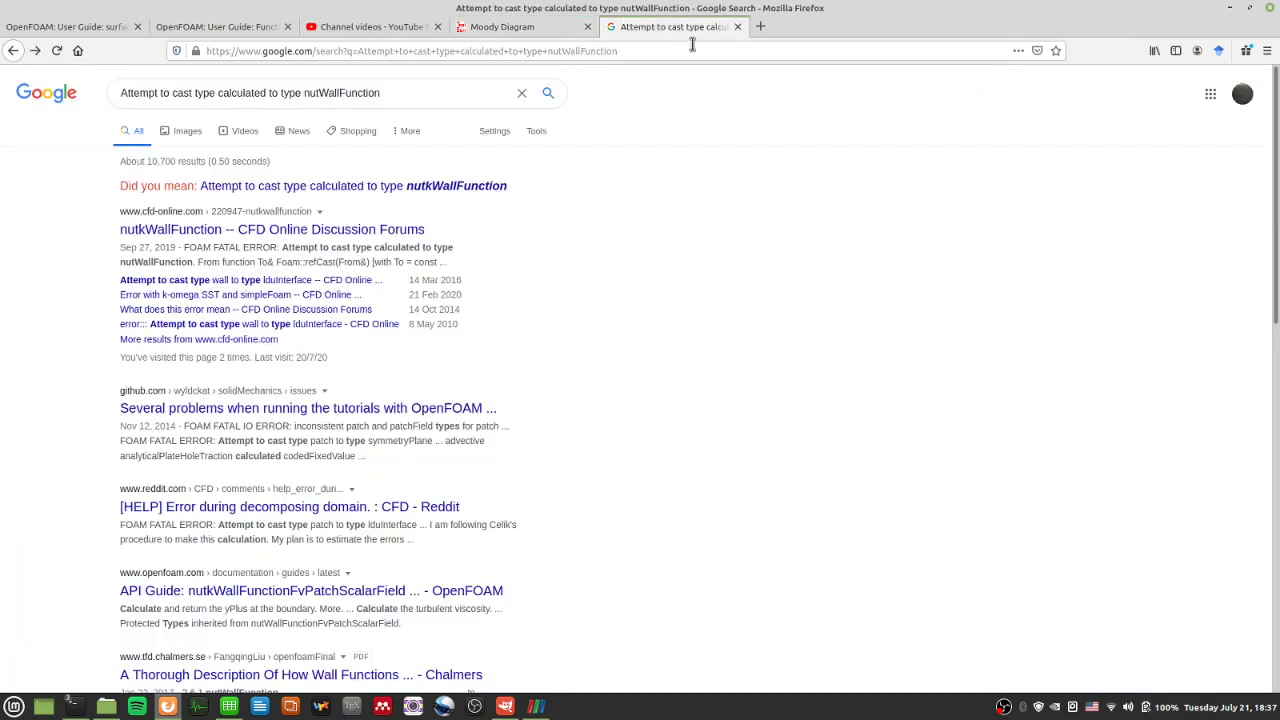
left_click(746, 56)
type("darcy ")
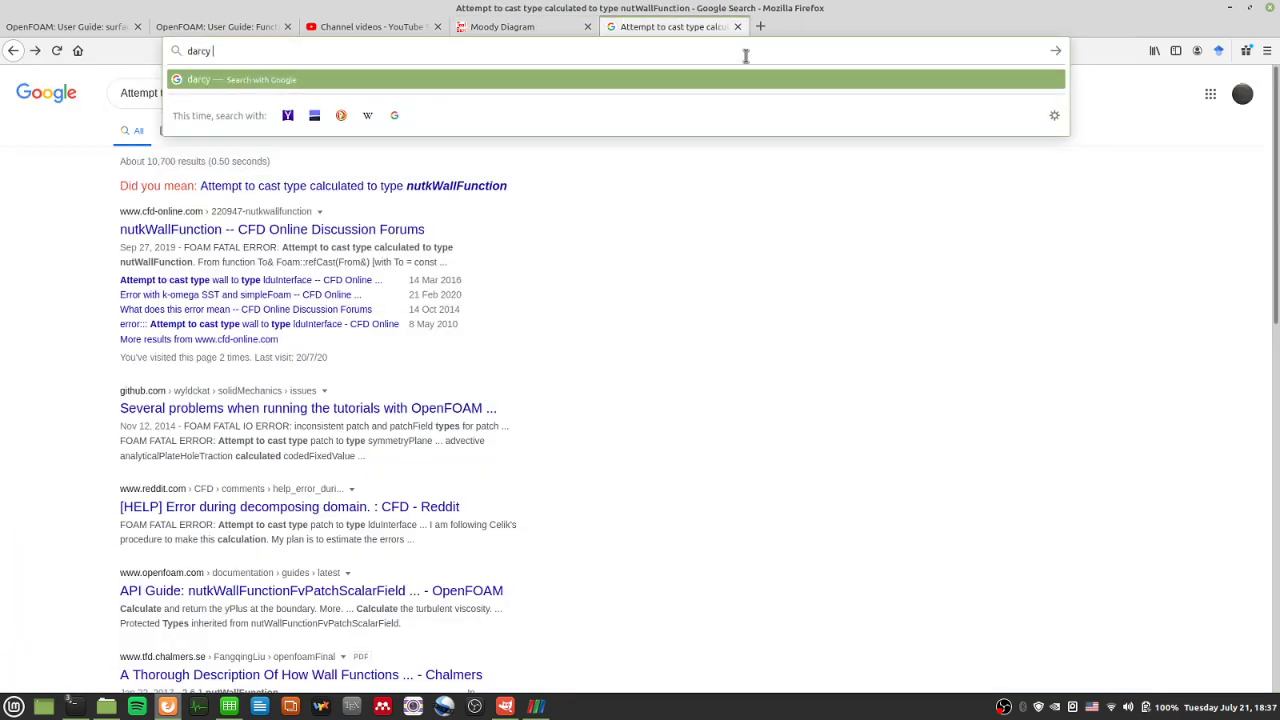
type("friction factor")
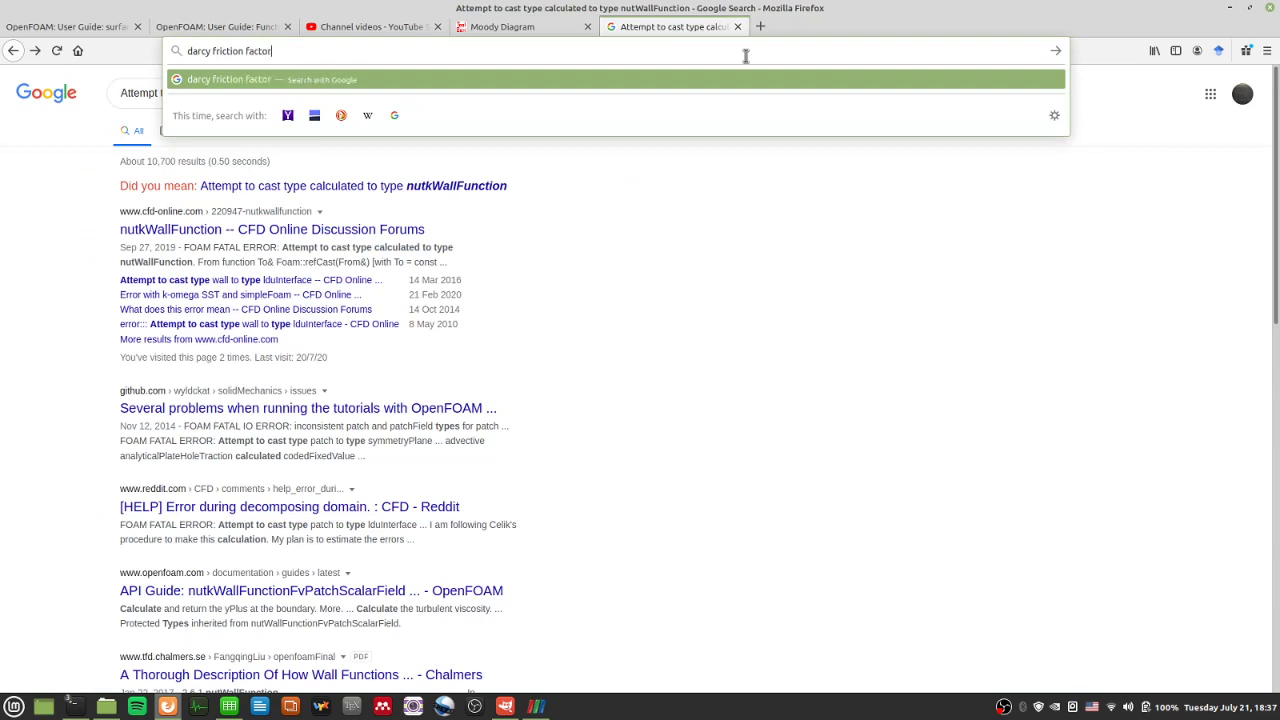
key("Return")
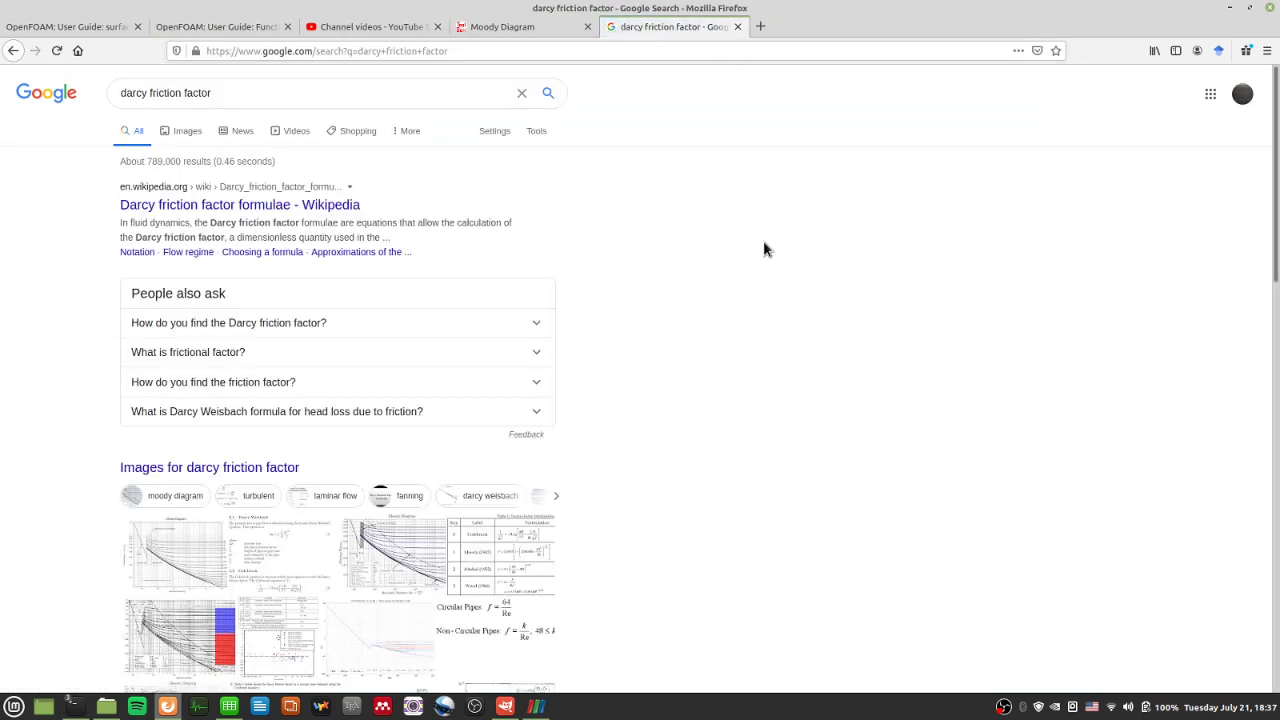
Step: Open the Darcy friction factor formulae Wikipedia article and scroll to its Table of Approximations
left_click(343, 170)
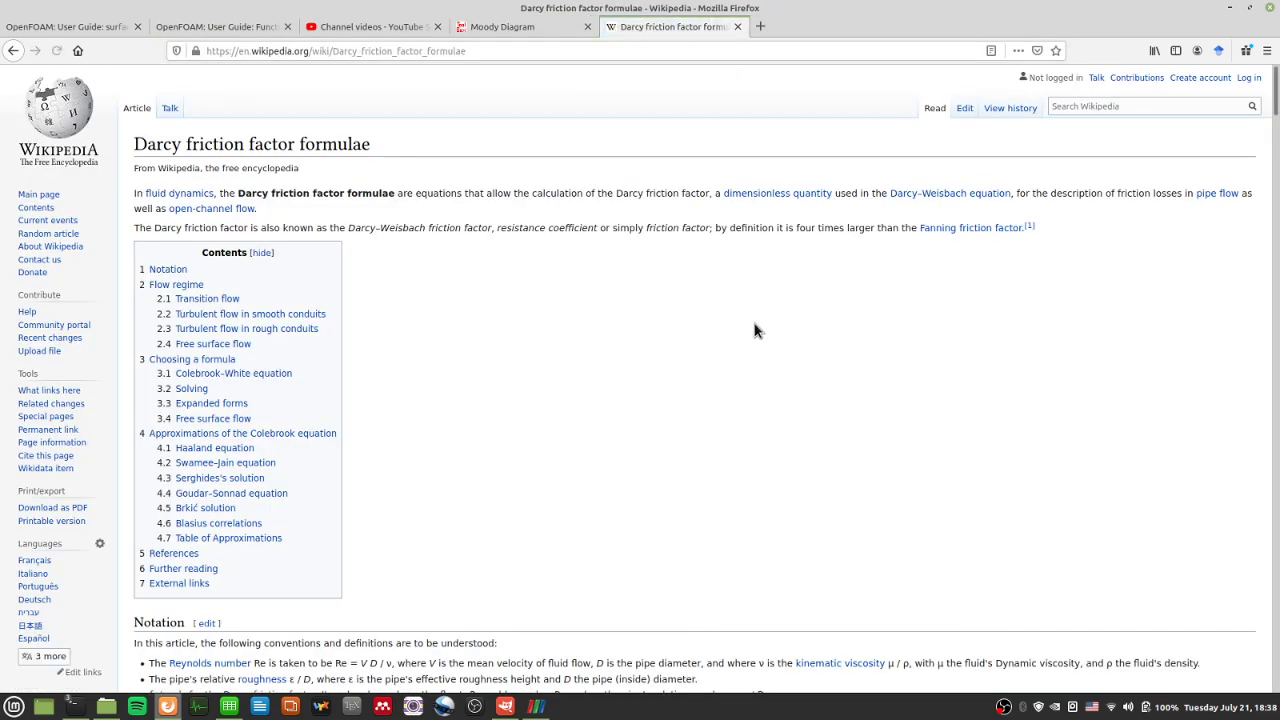
scroll(755, 330, "down", 10)
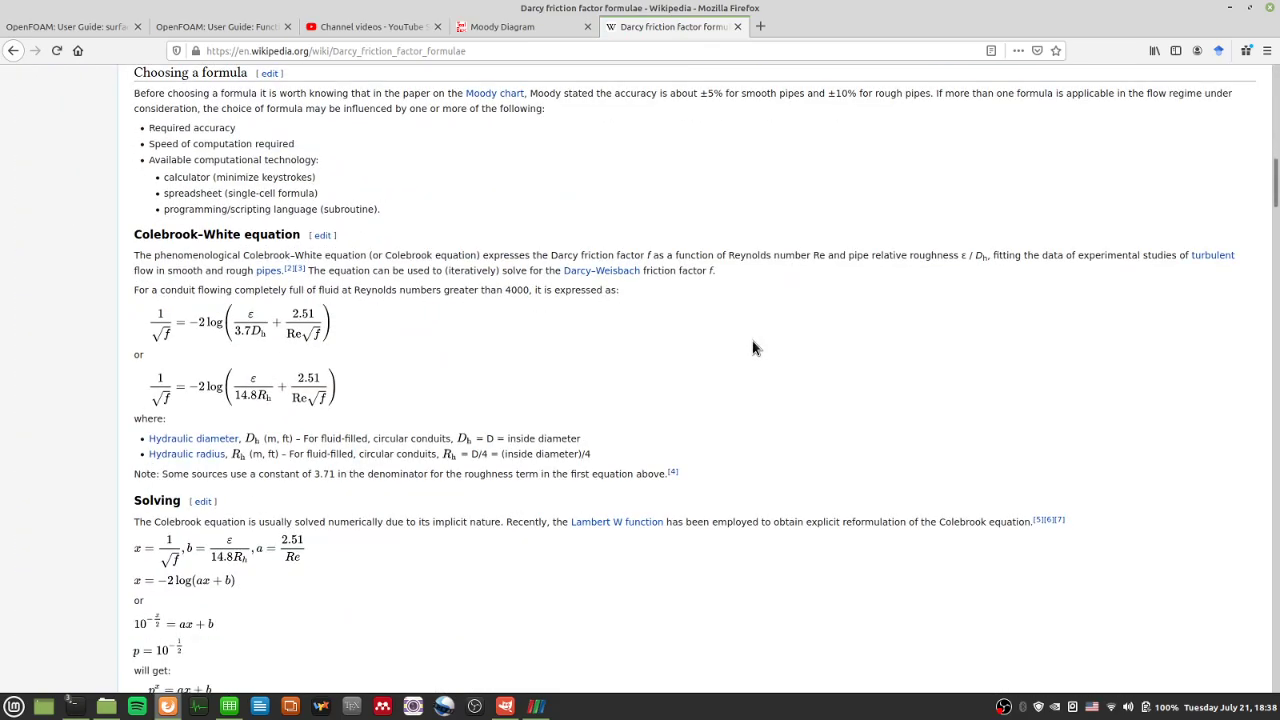
scroll(755, 348, "down", 15)
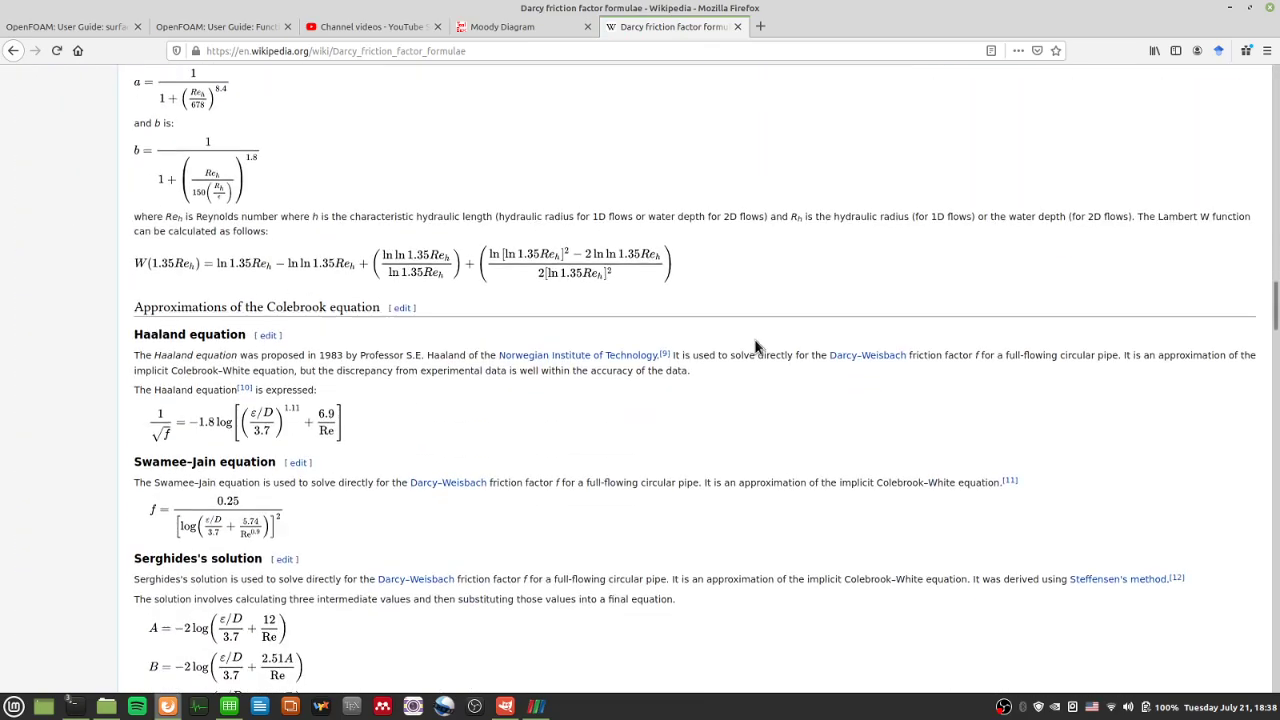
scroll(757, 347, "down", 10)
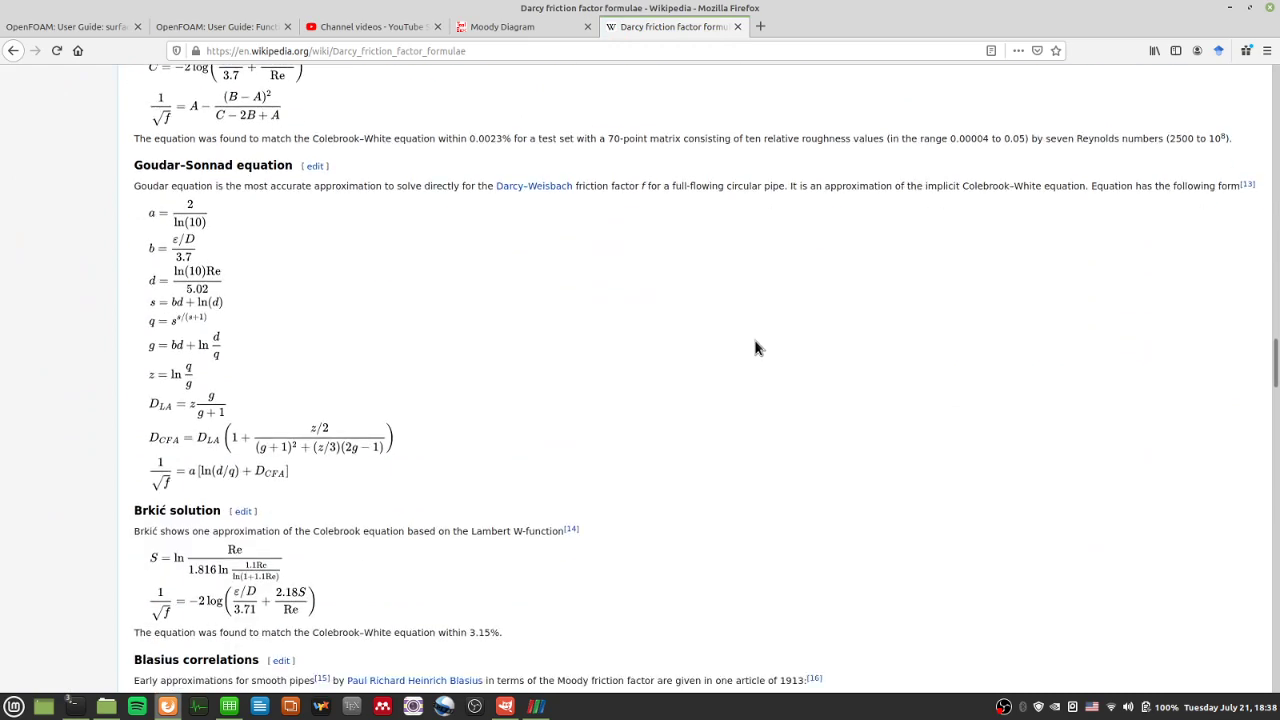
scroll(755, 347, "down", 3)
scroll(755, 348, "down", 6)
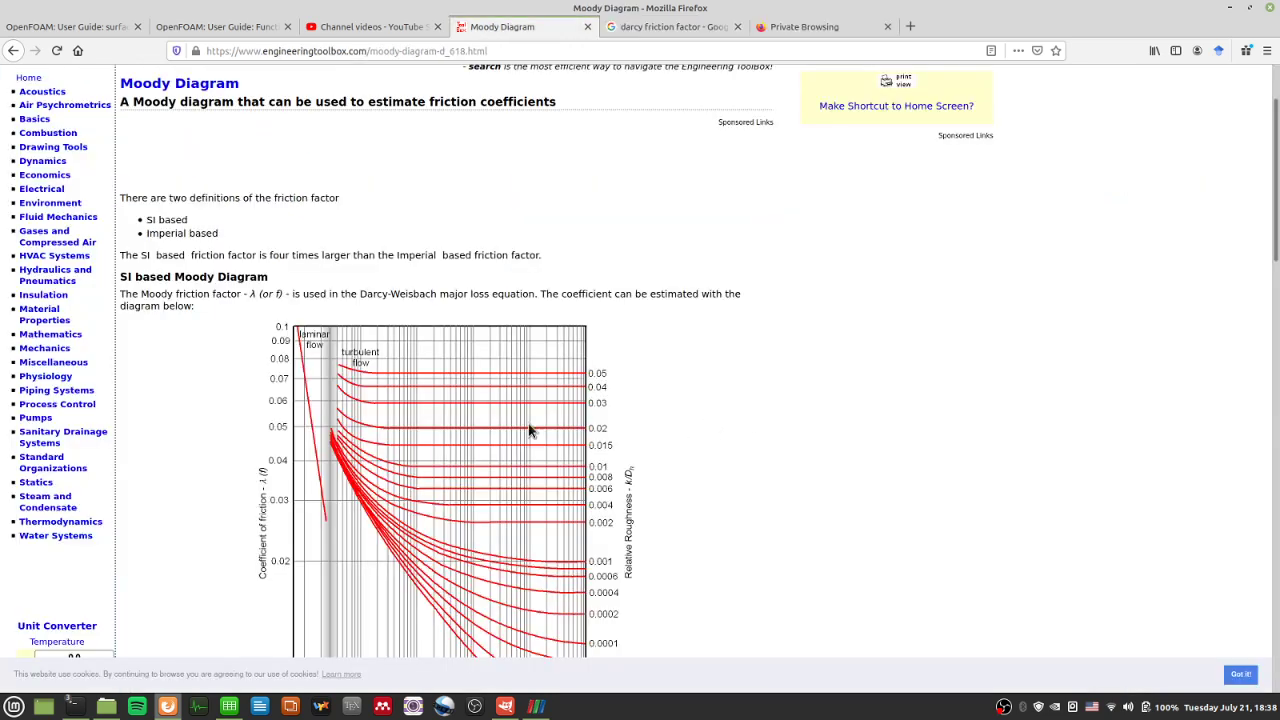
Step: Highlight the 'Moody friction factor' phrase in the SI based Moody diagram section, then clear the selection
left_click_drag(241, 297, 139, 297)
scroll(179, 482, "down", 2)
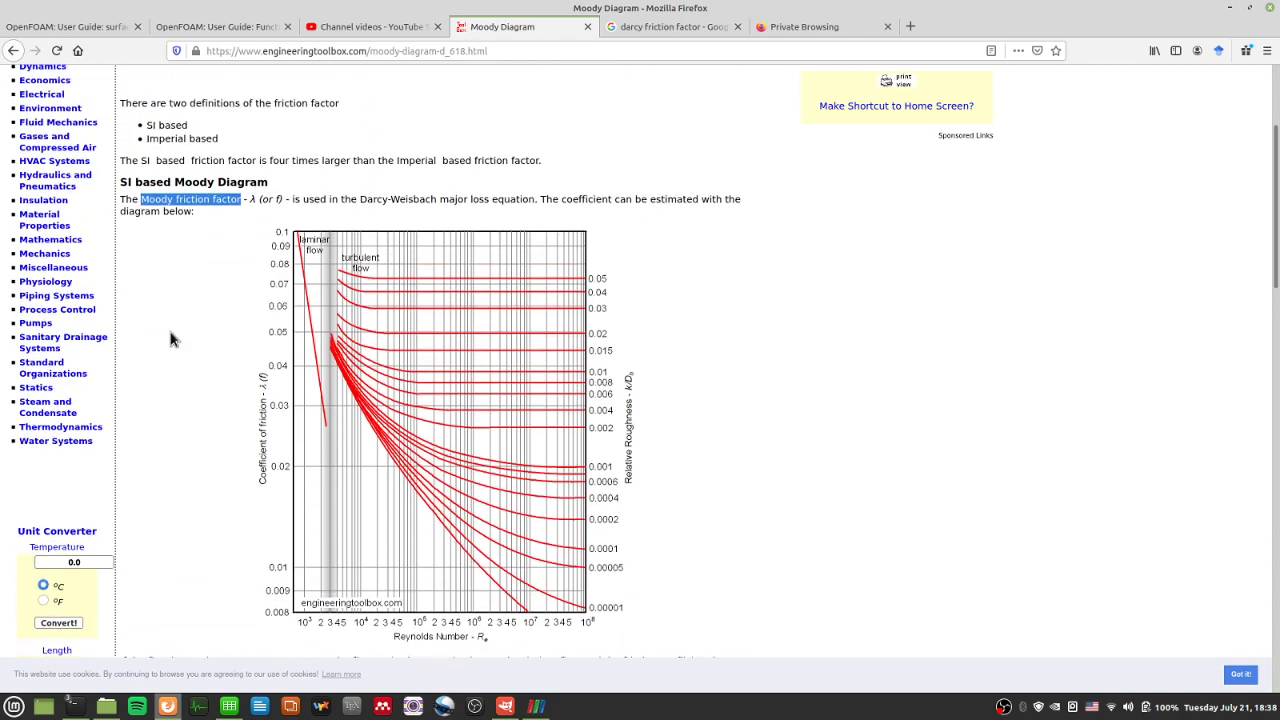
scroll(170, 340, "up", 1)
left_click_drag(244, 217, 122, 217)
left_click(144, 217)
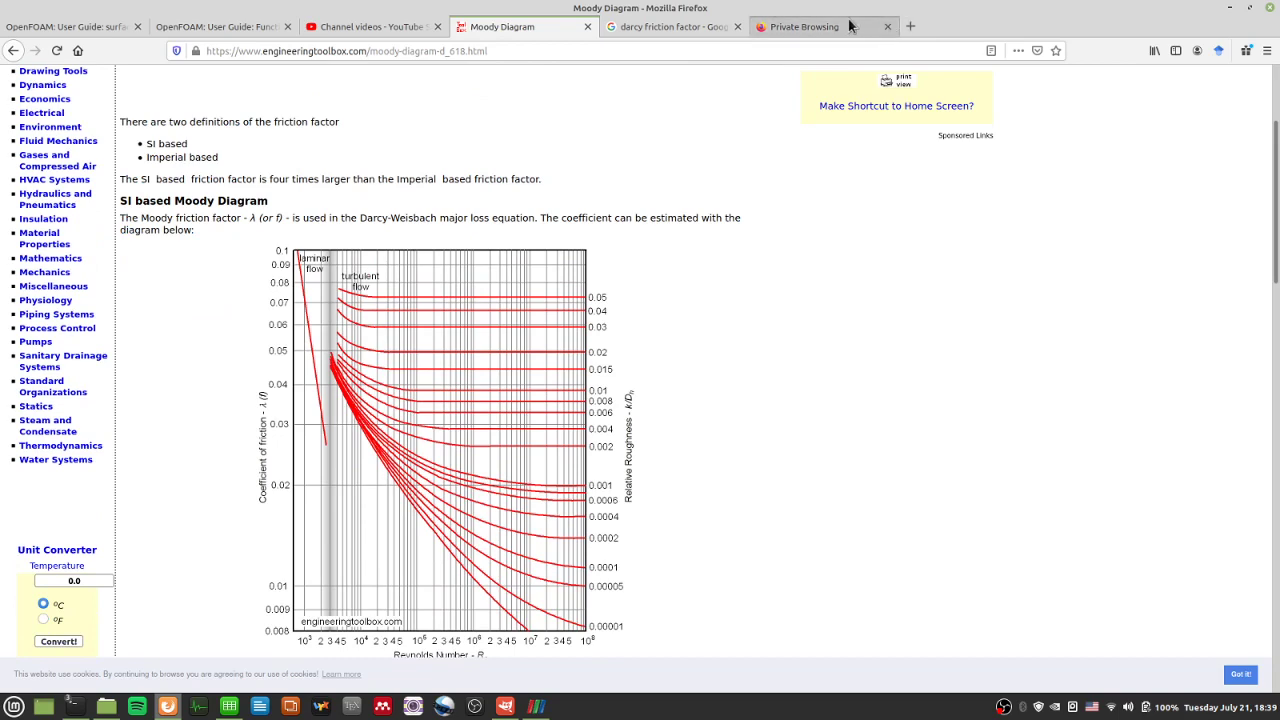
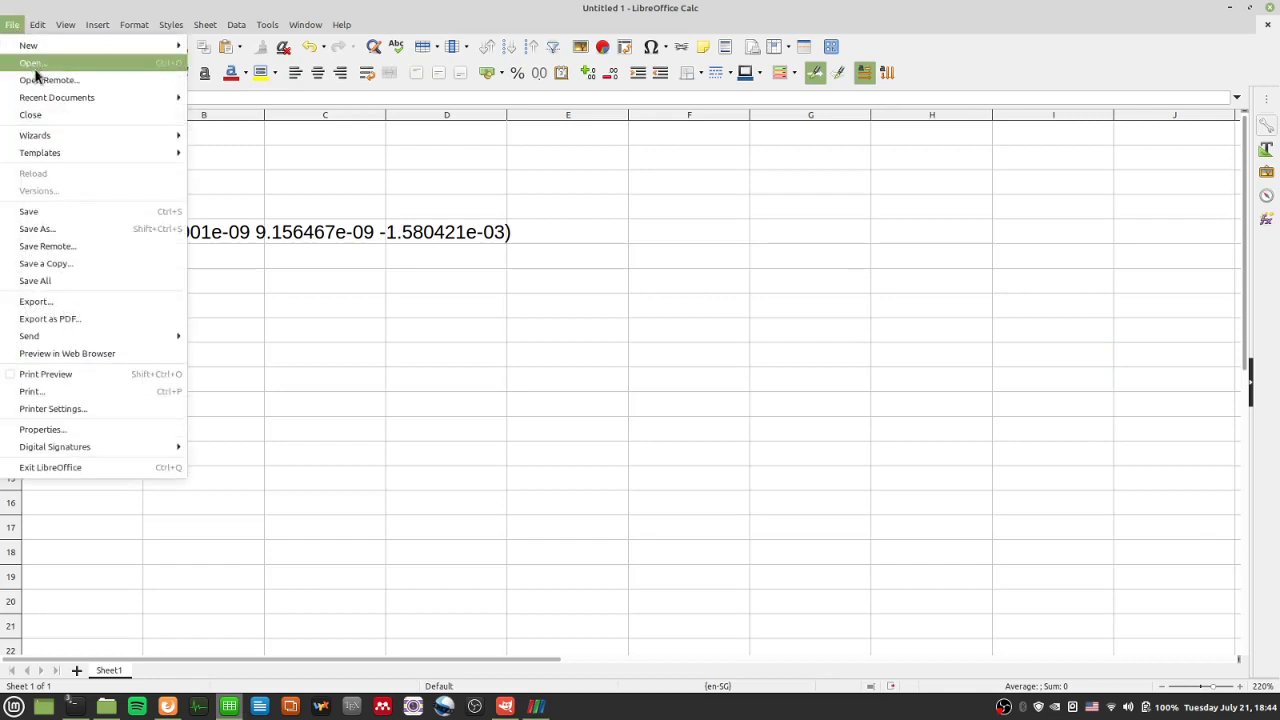
Step: In Save As, browse to 200GB Shared > Github > thin_pipeflow_snappyHexMesh > intermediatePlus > pimpleFOAM_RANS_kOmegaSST
left_click(57, 221)
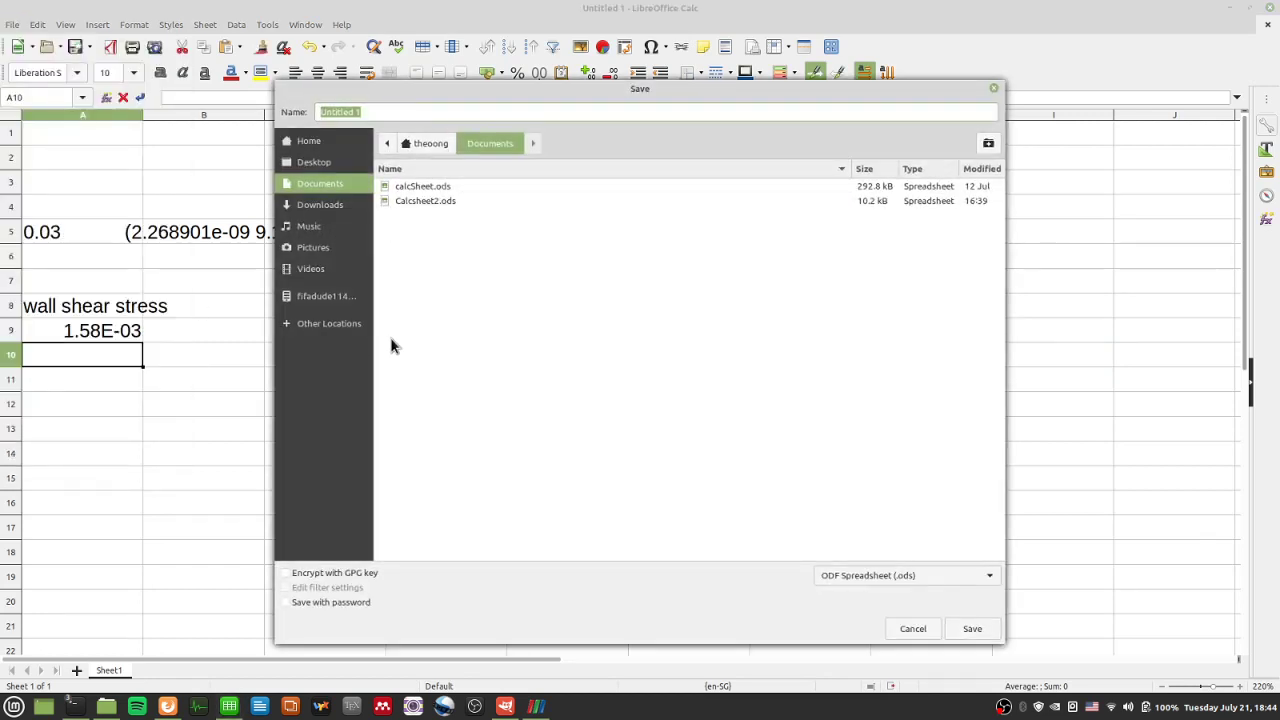
left_click(345, 325)
left_click(463, 258)
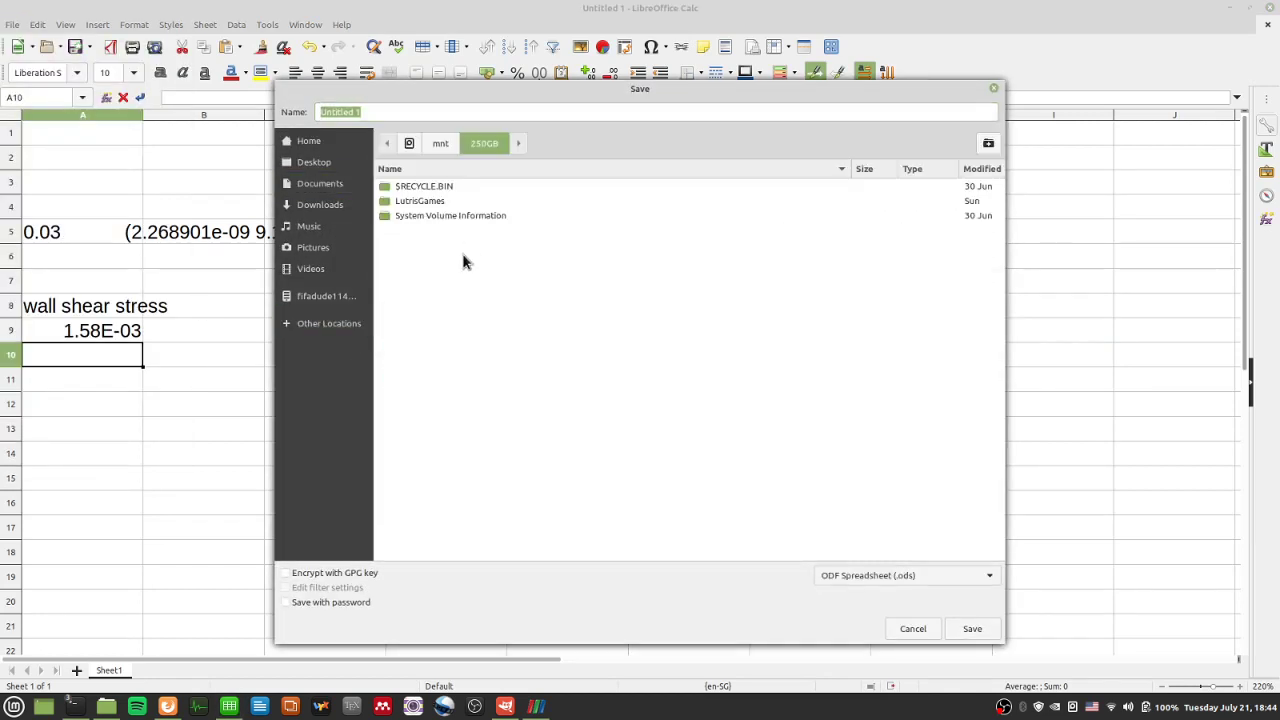
left_click(326, 328)
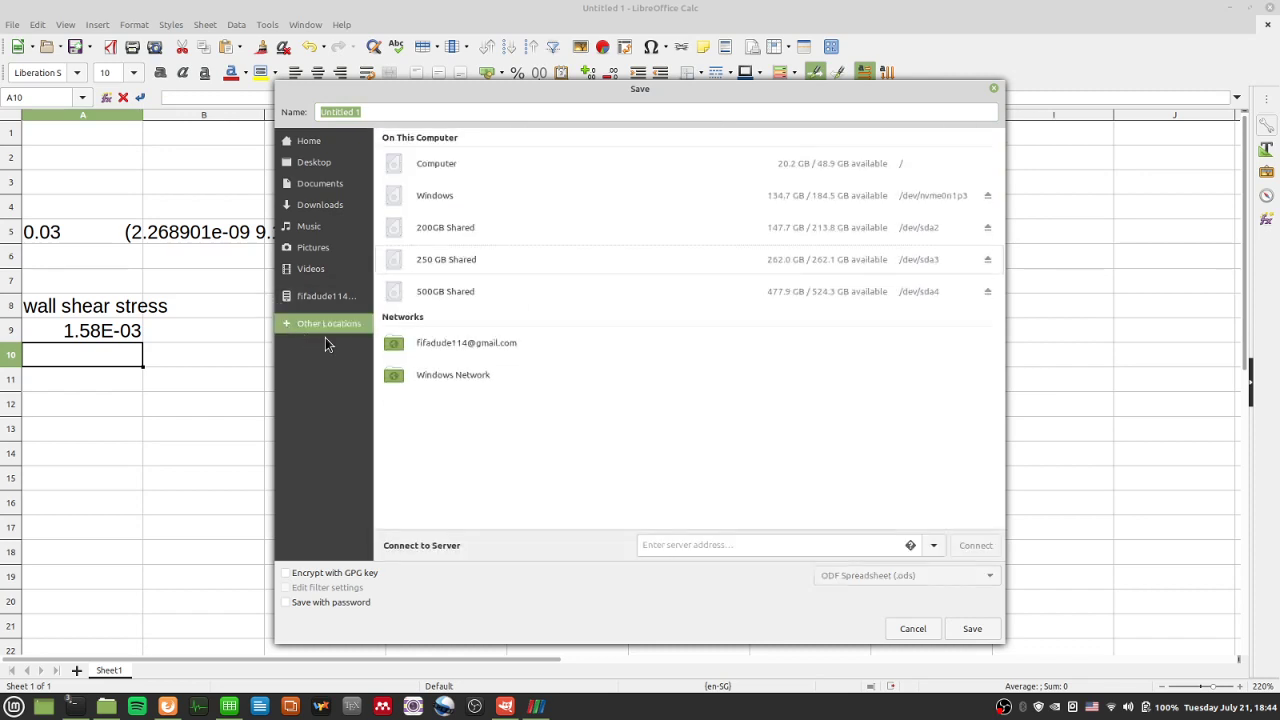
left_click(432, 263)
key("alt+Left")
left_click(466, 241)
double_click(429, 203)
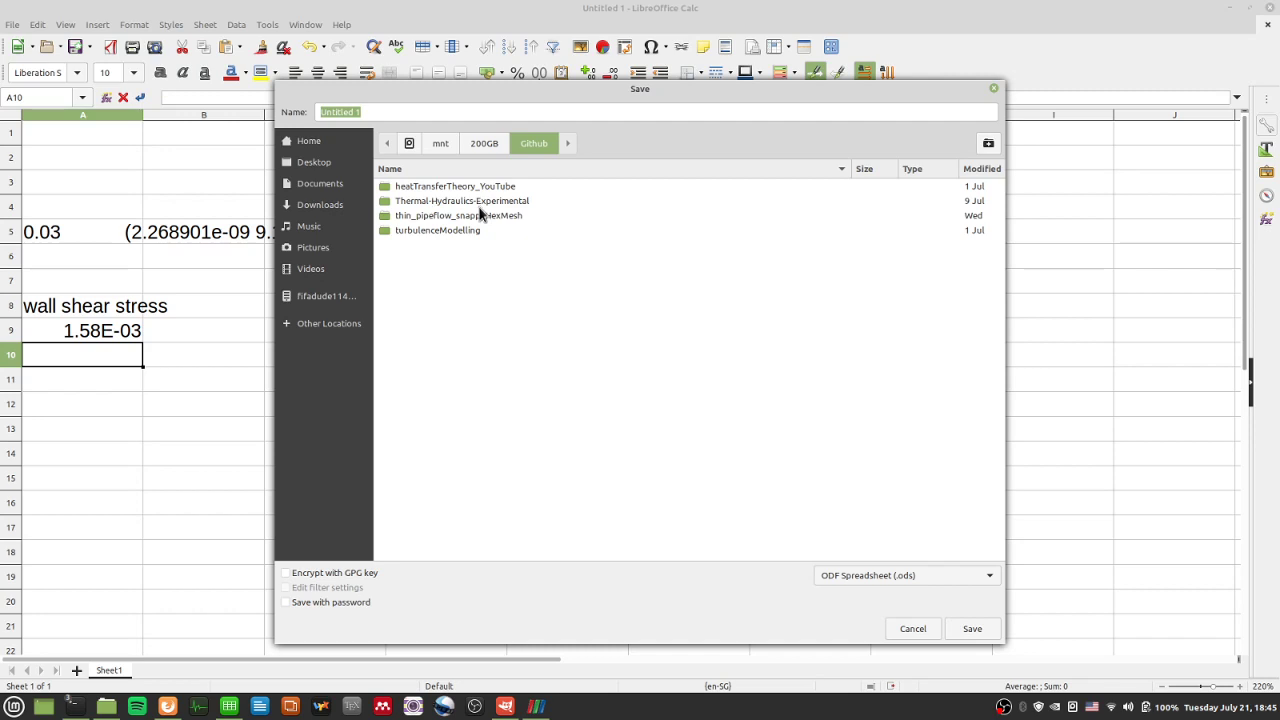
left_click(483, 218)
double_click(483, 218)
left_click(443, 176)
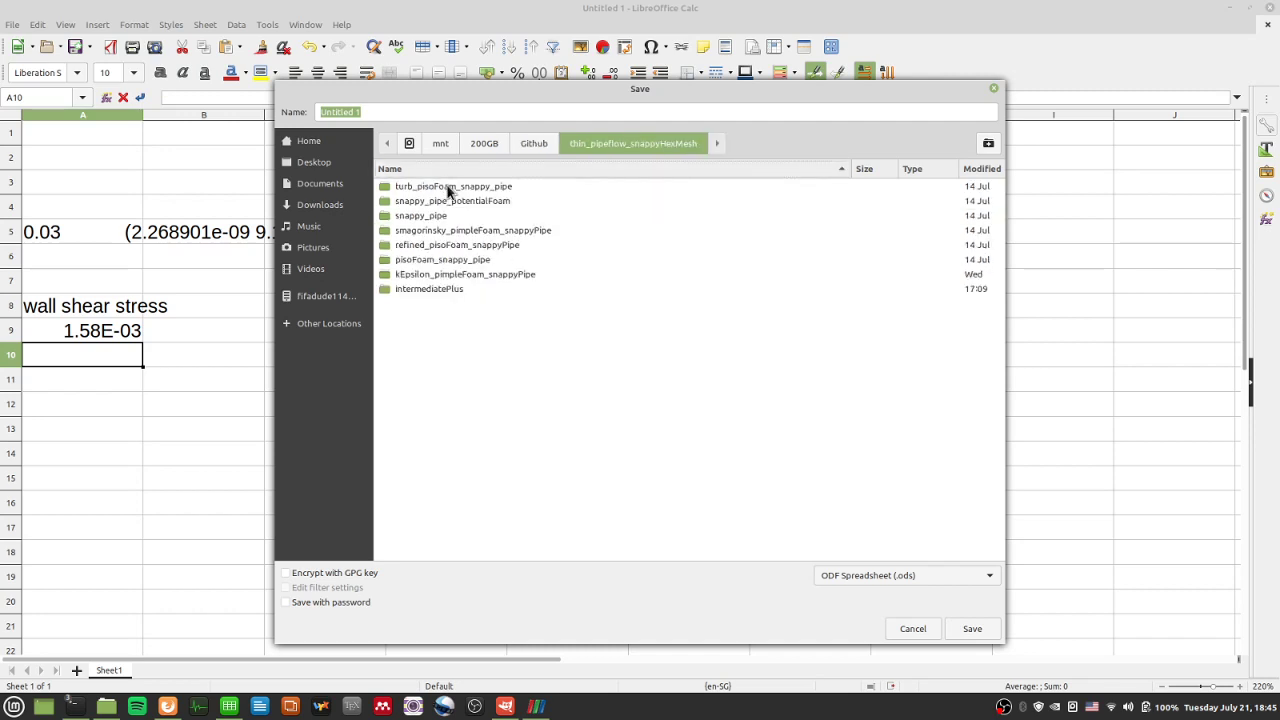
left_click(441, 176)
double_click(444, 186)
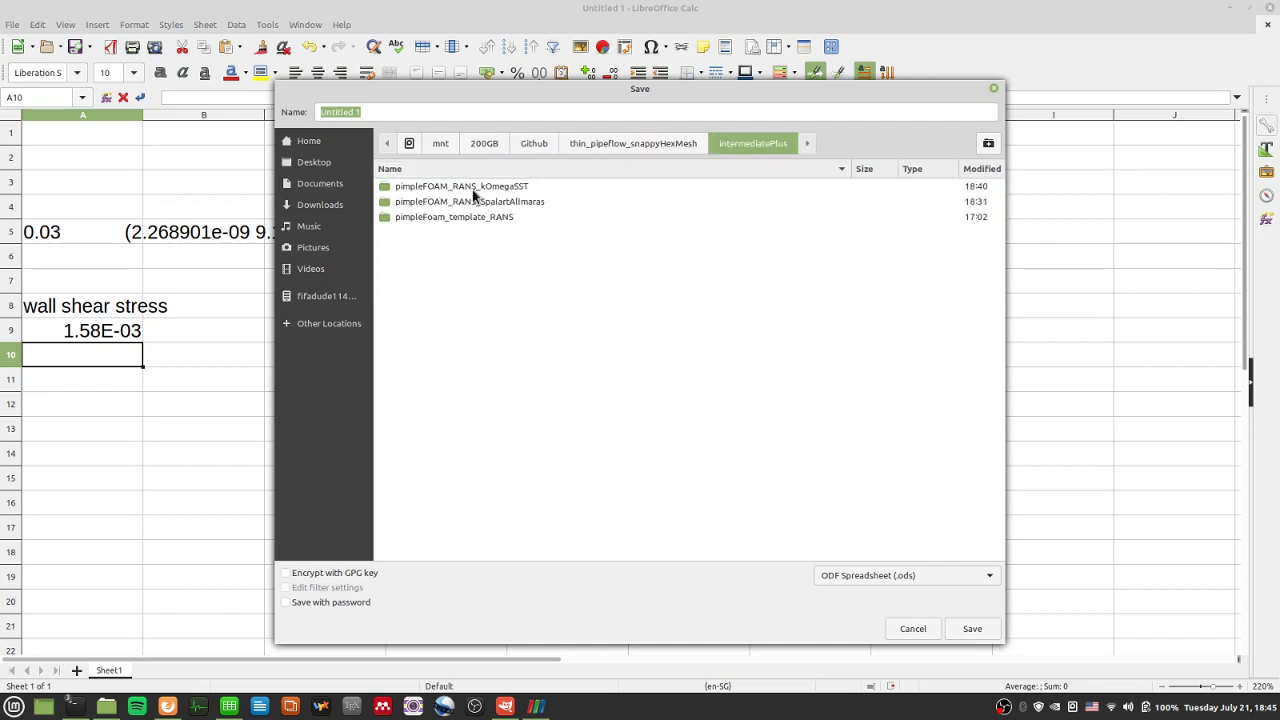
double_click(472, 189)
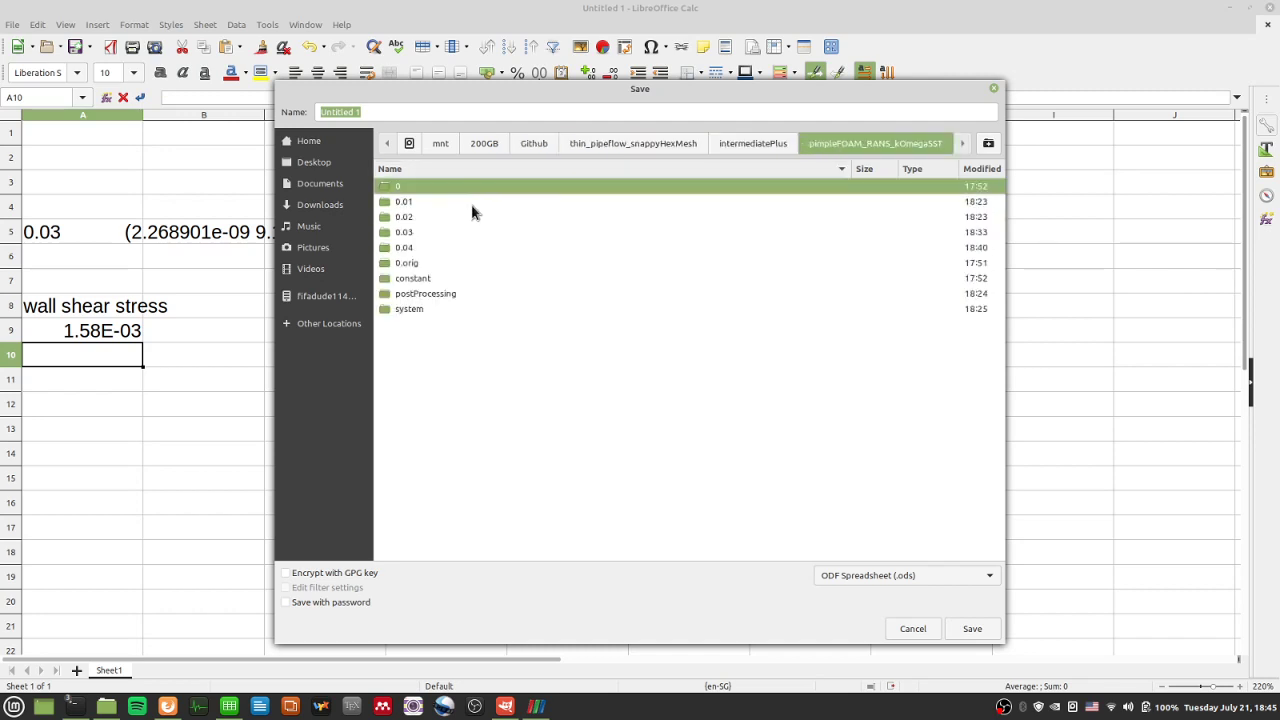
Step: Save the sheet in that folder as darcyfrictionCalc
left_click(406, 234)
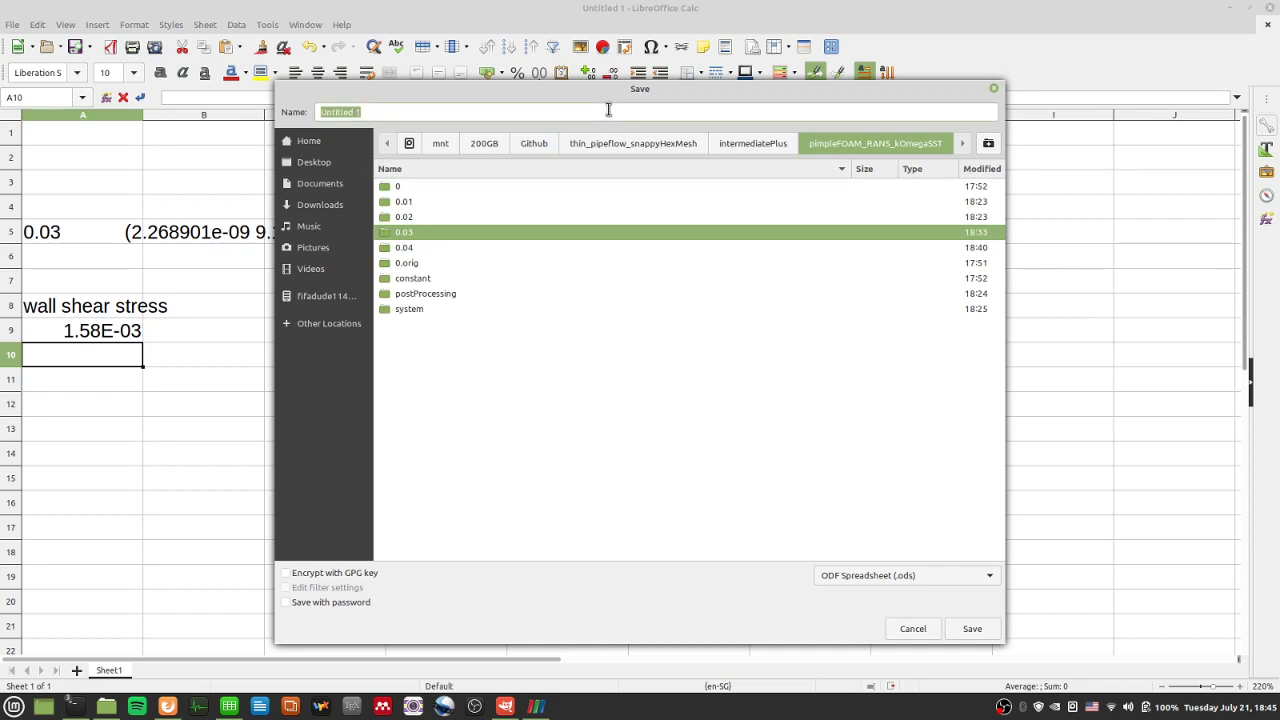
type("Darcy")
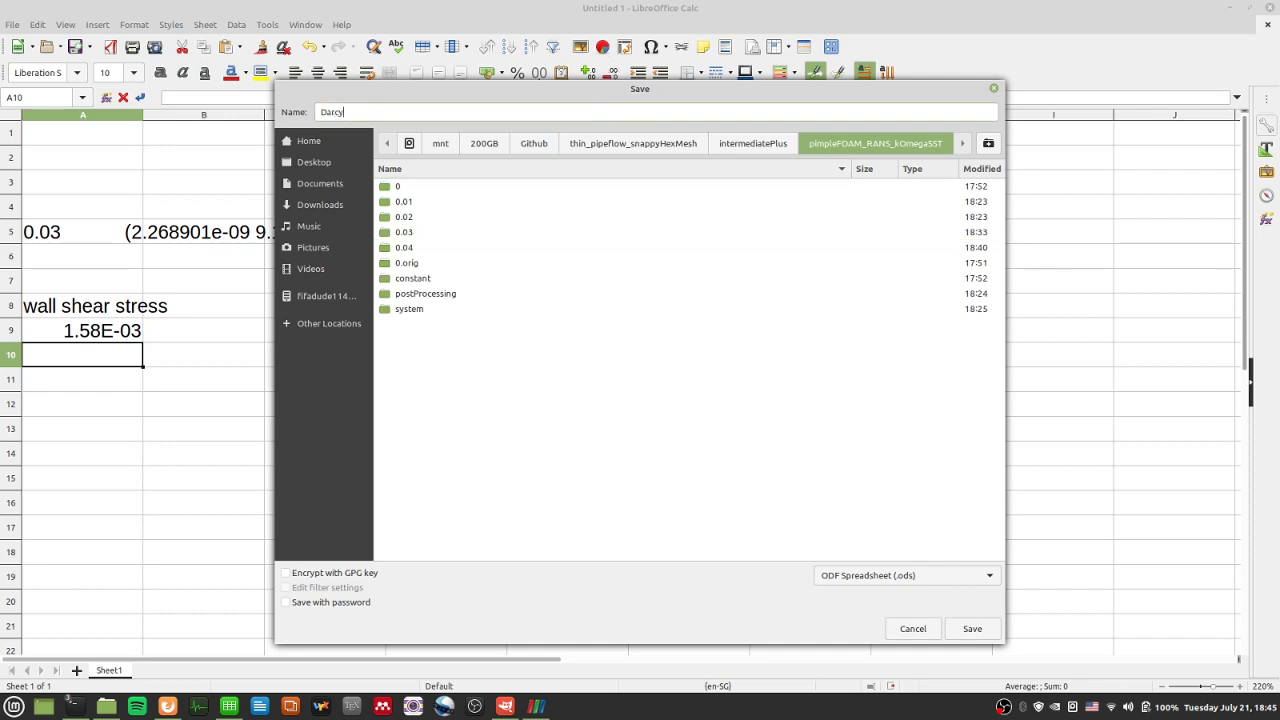
type("Friction")
key("BackSpace")
key("BackSpace")
key("BackSpace")
key("BackSpace")
key("BackSpace")
key("BackSpace")
key("BackSpace")
key("BackSpace")
key("BackSpace")
key("BackSpace")
key("BackSpace")
key("BackSpace")
key("BackSpace")
type("darcyfrictionCalc")
key("Return")
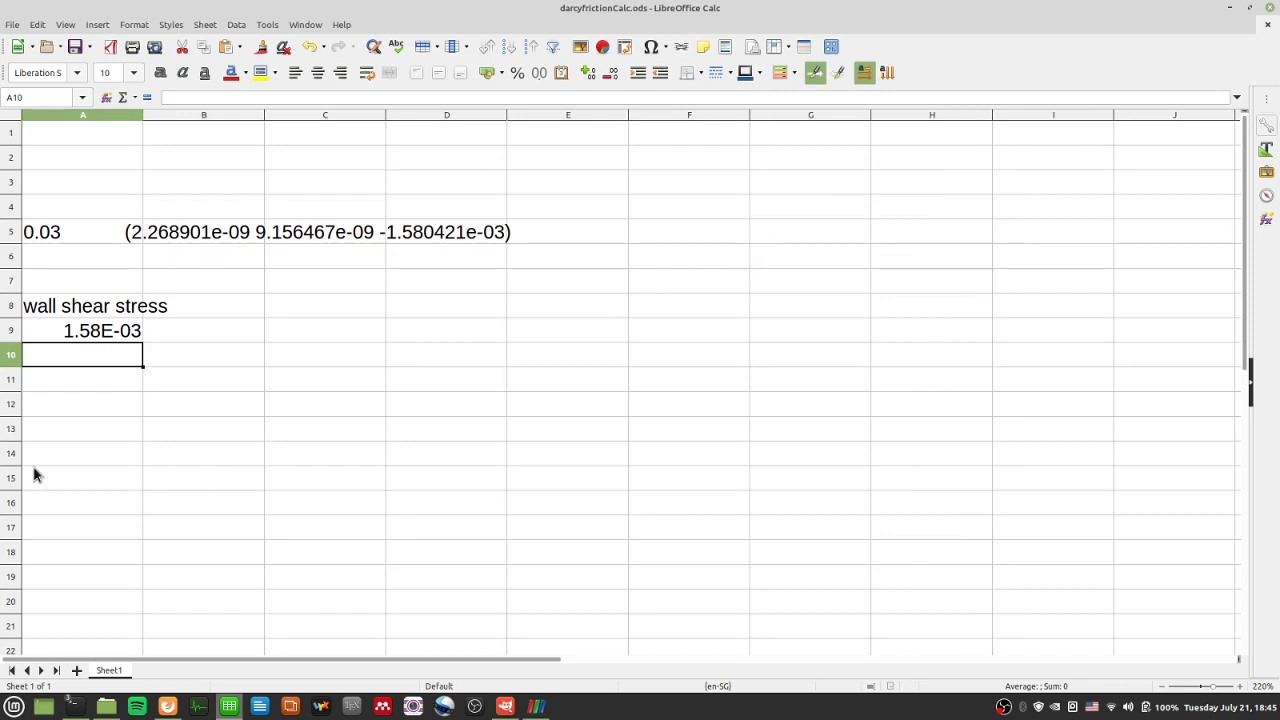
Step: Enter the label 'rho (density)' in A12 with value 1000 in B12
left_click(98, 404)
type("rho")
key("Tab")
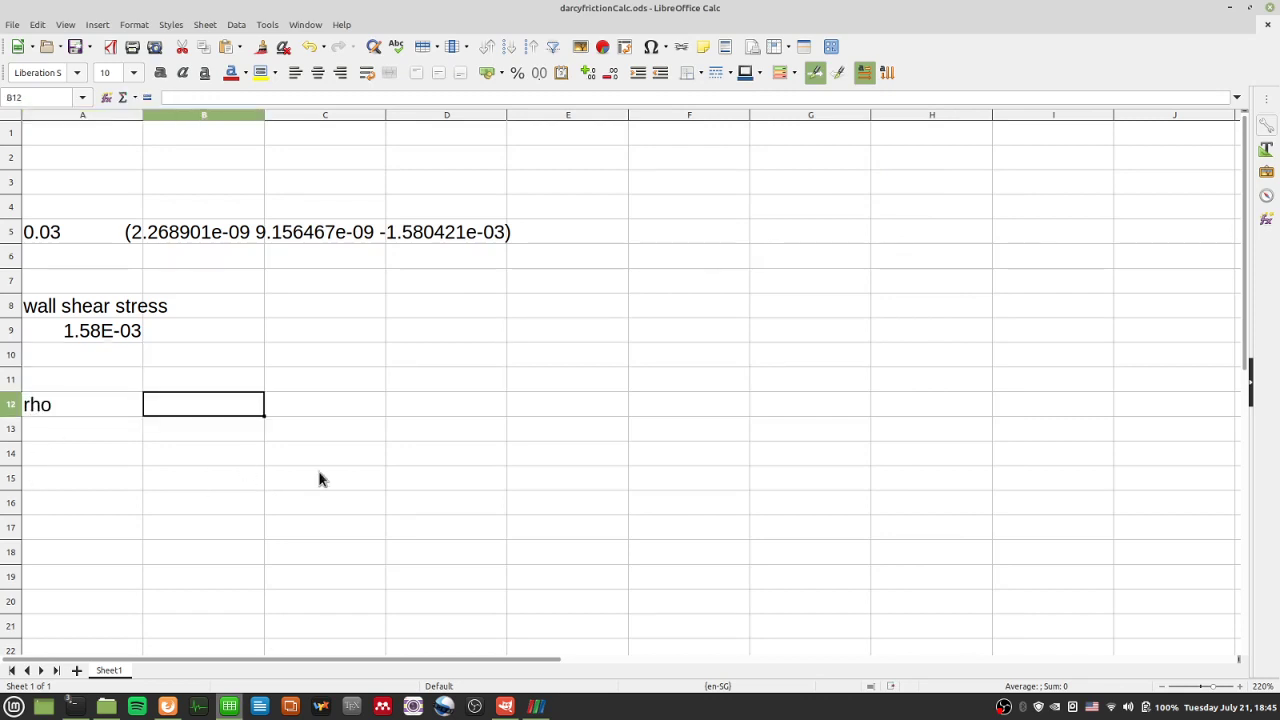
type("100")
key("Return")
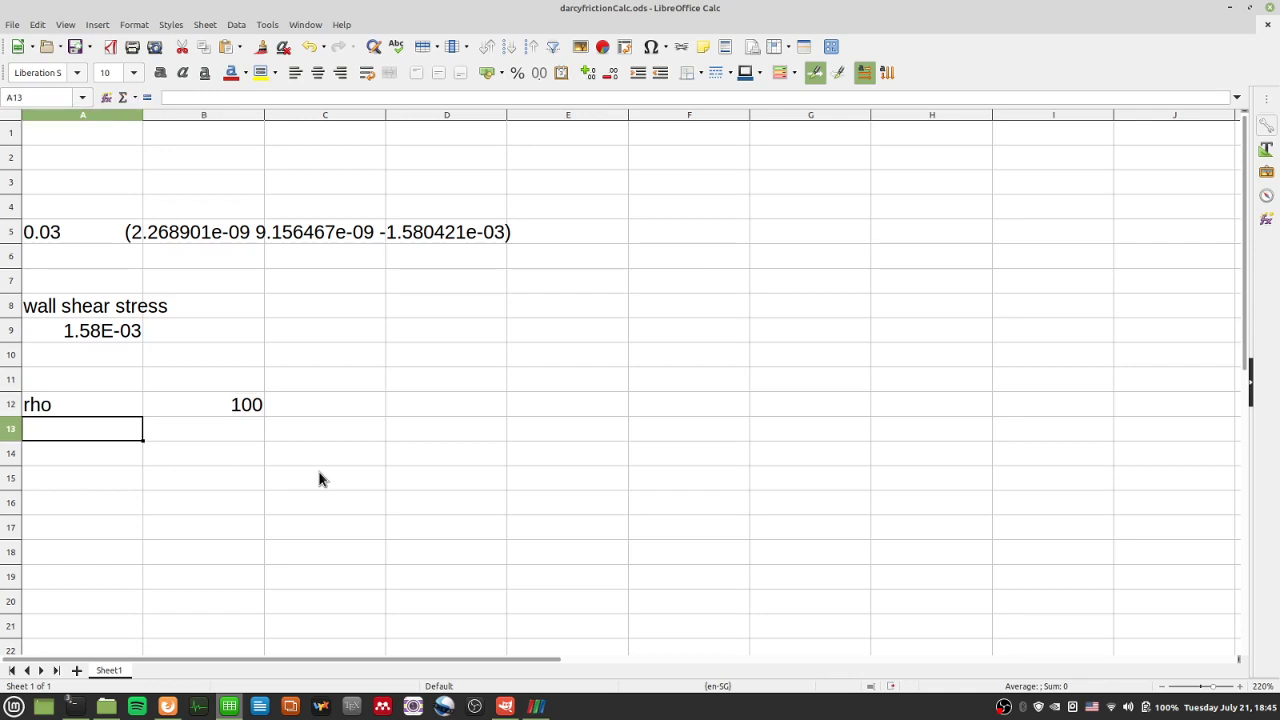
key("Up")
key("F2")
type("(den")
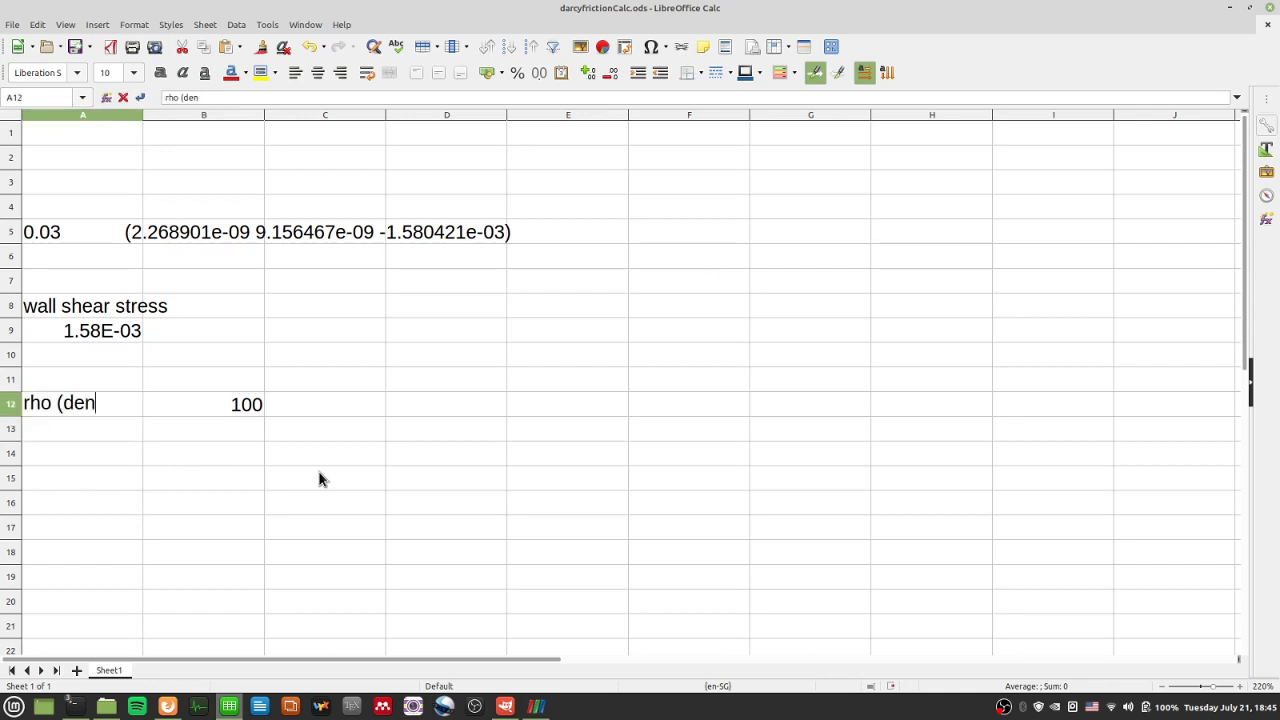
type("sity)")
key("Return")
key("Right")
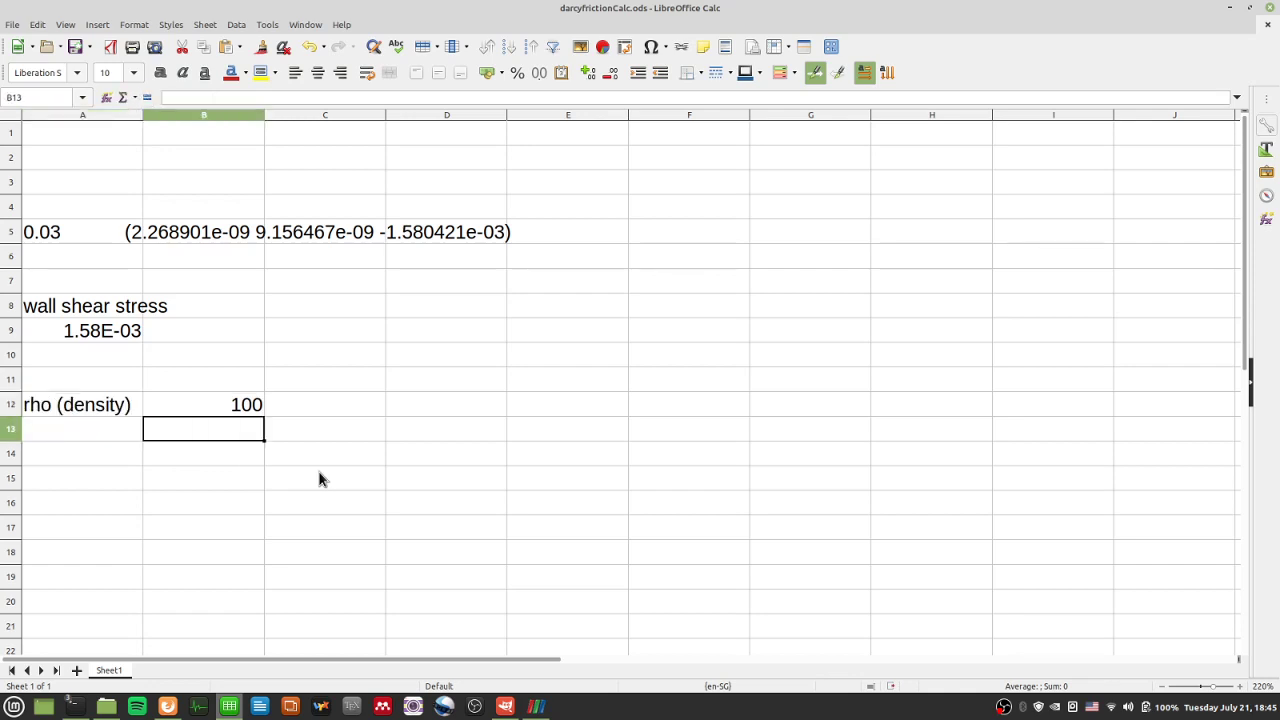
key("Up")
key("F2")
type("0")
key("Return")
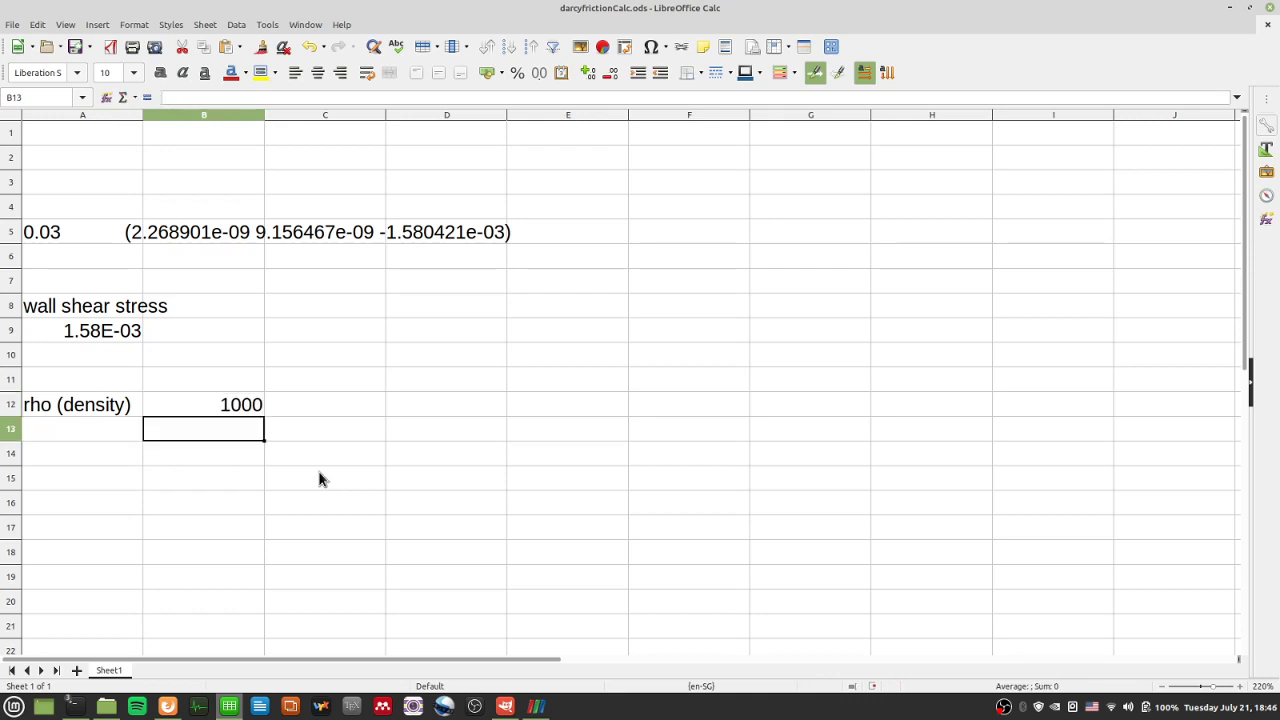
Step: Label A13 'avg velocity' and add the unit kg/m3 beside the density value
key("Left")
key("Up")
key("Up")
key("Up")
key("Up")
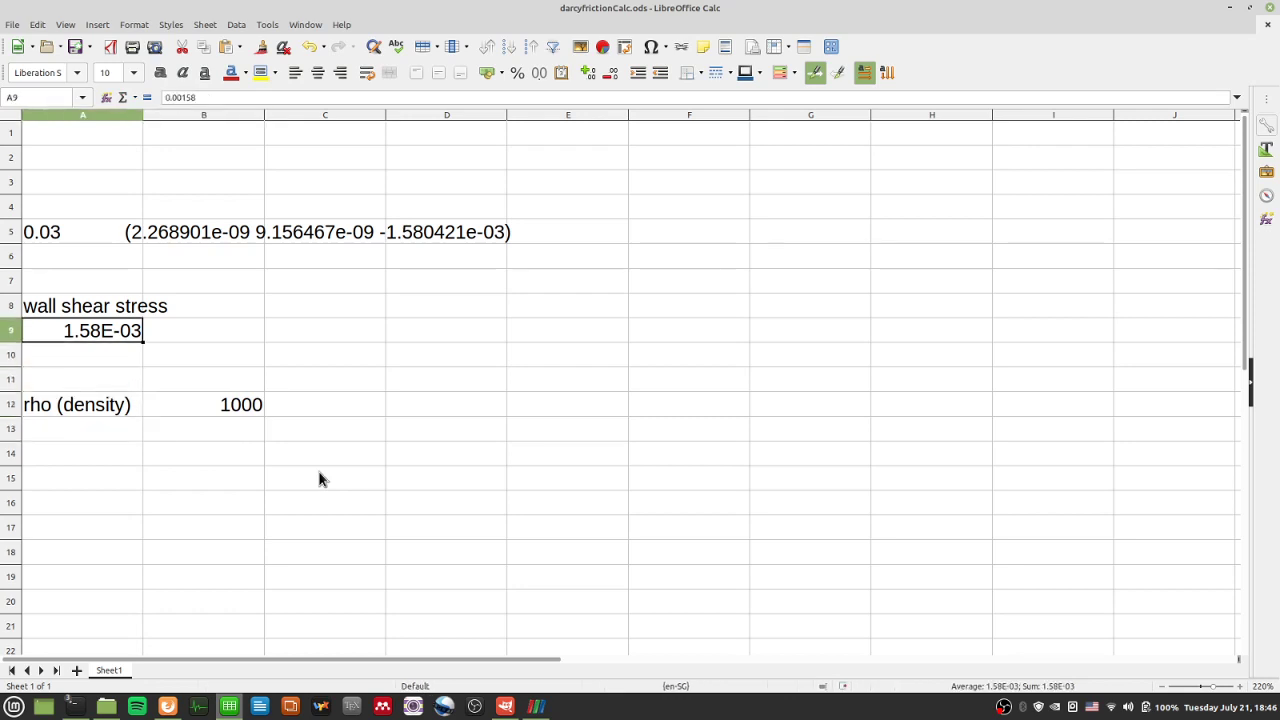
key("Down")
key("Down")
key("Down")
key("Down")
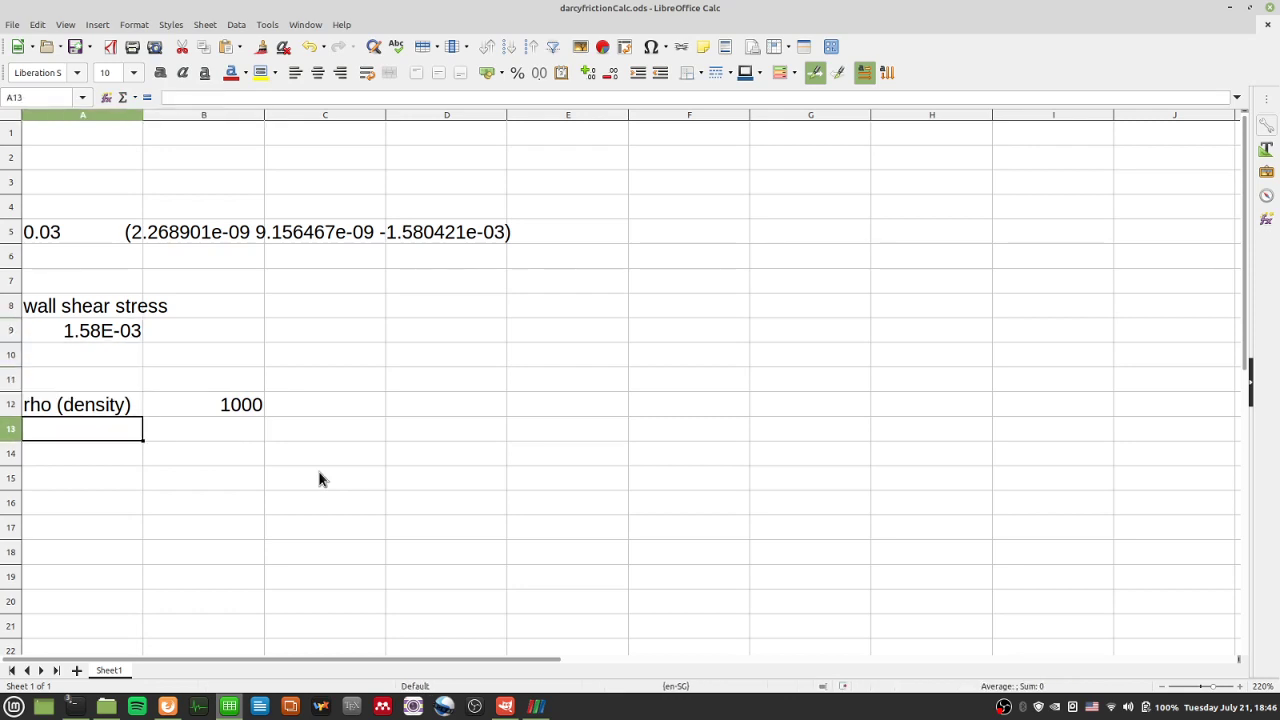
type("av")
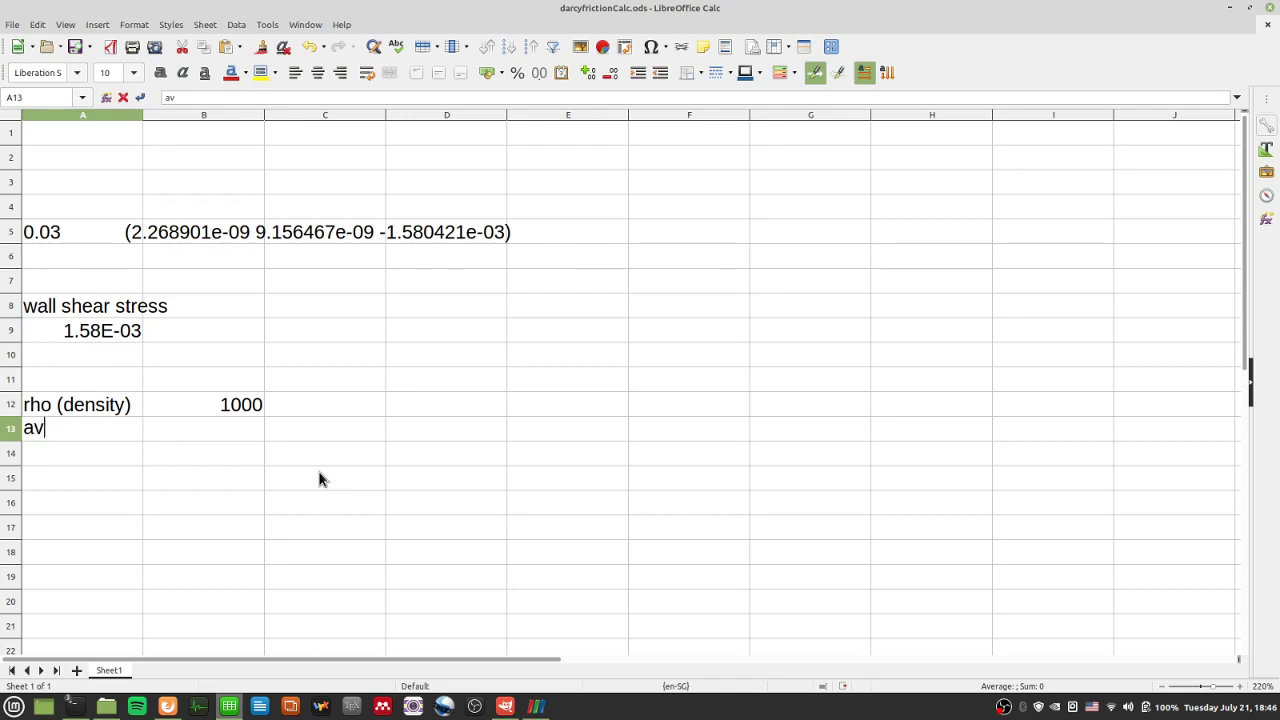
type("g velocity")
key("Tab")
key("Tab")
key("Up")
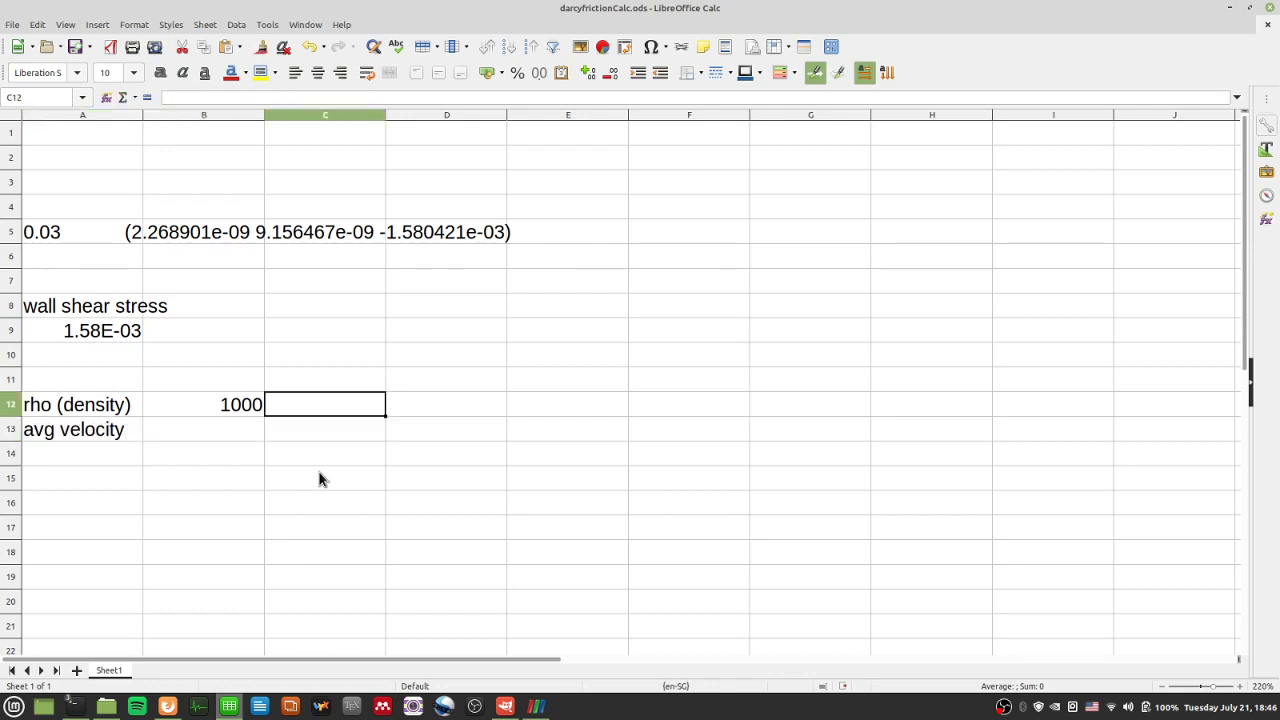
type("kg/m3")
key("Return")
key("Left")
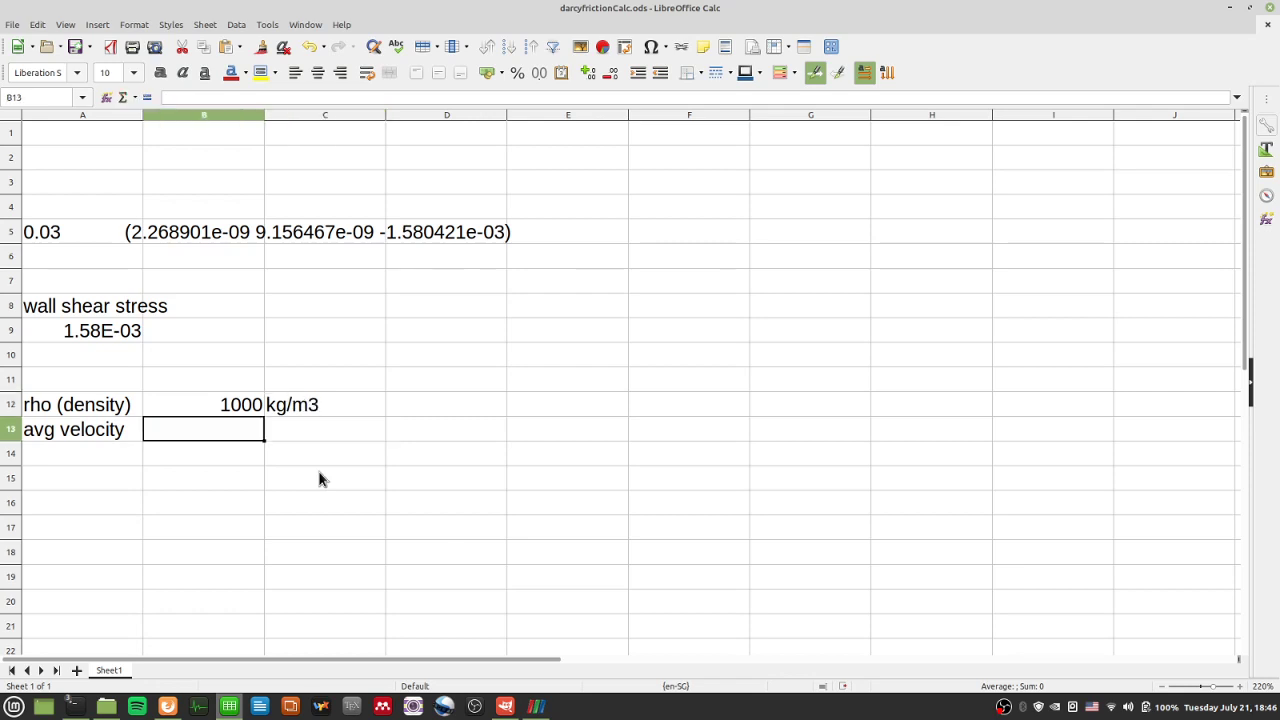
key("Left")
key("Up")
key("Up")
key("Up")
key("Up")
key("Up")
key("Up")
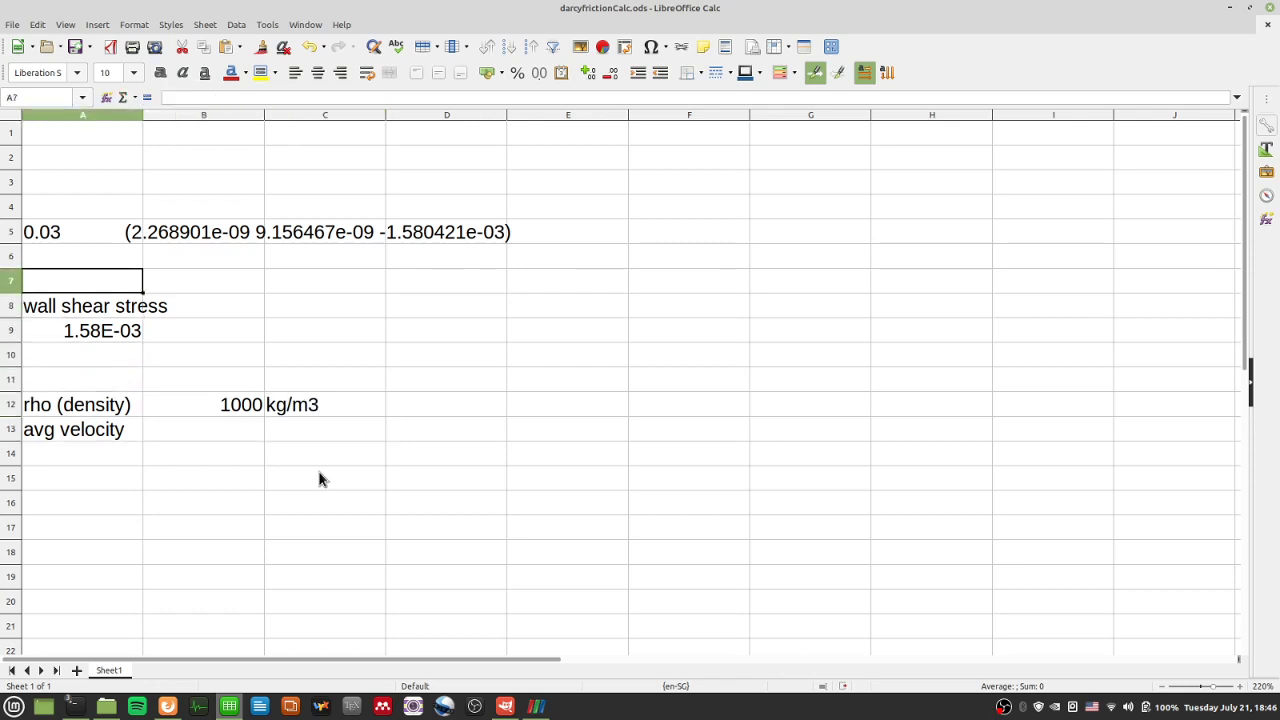
Step: Add the bold title 'friction factor calculator' and set avg velocity to 0.4 m/s
key("ctrl+b")
type("friction fact")
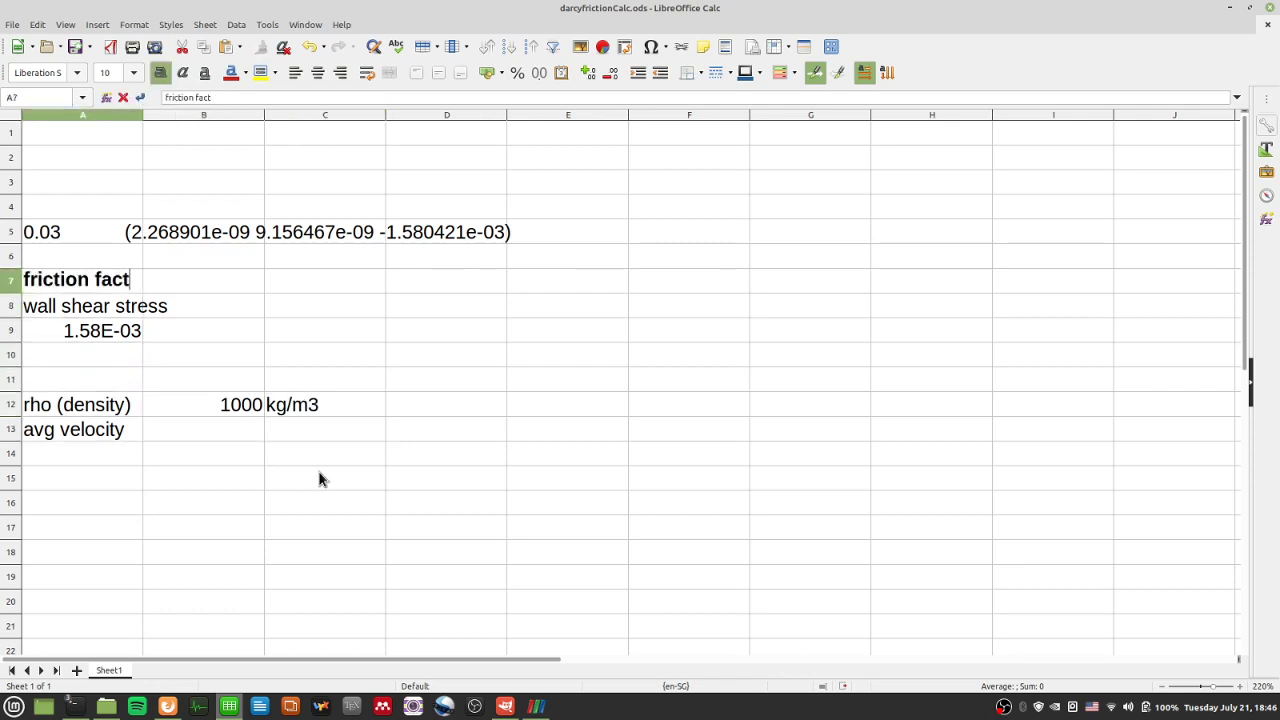
type("or calculator")
key("Return")
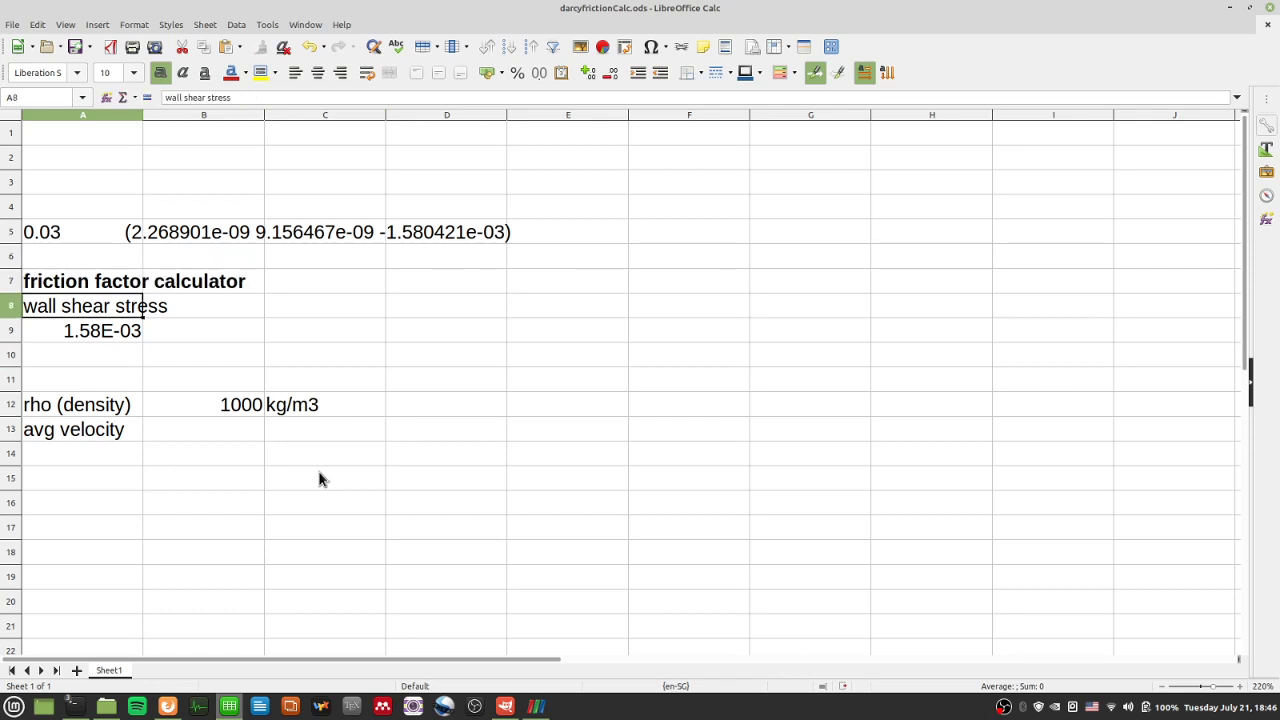
key("Down")
key("Down")
key("Down")
key("Down")
key("Down")
key("Right")
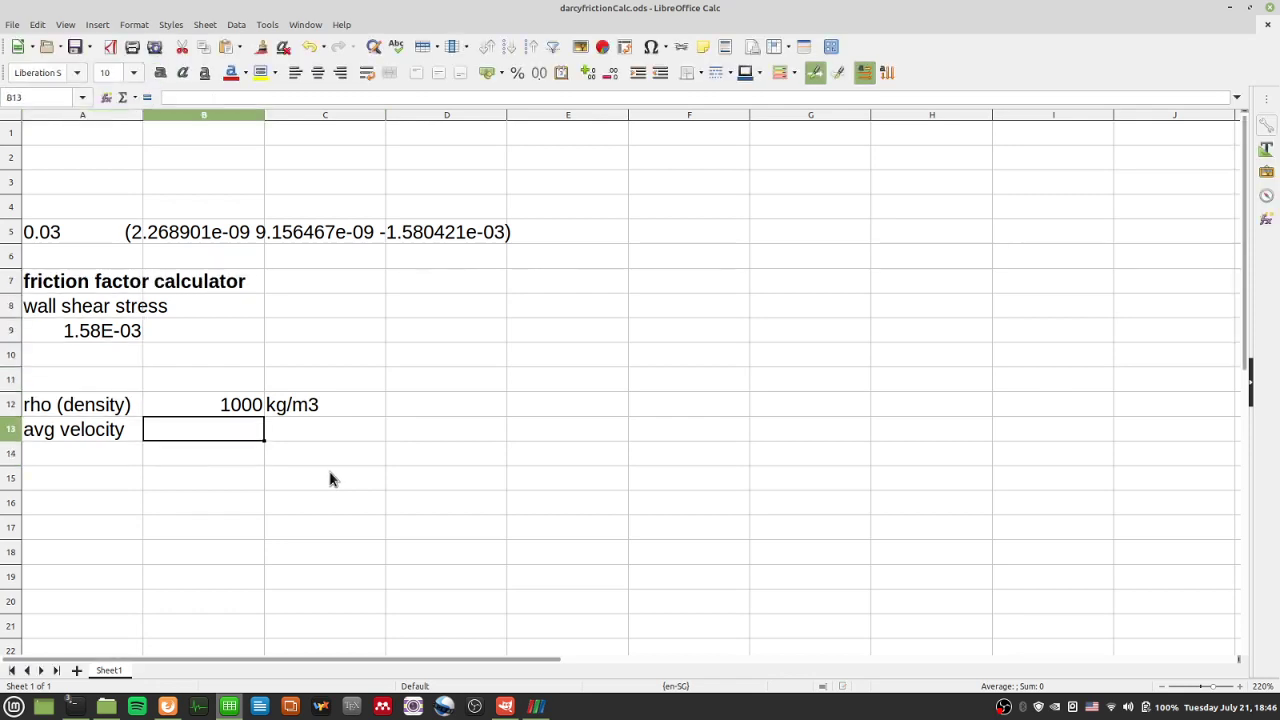
type("0.4")
key("Tab")
type("m/s")
key("Return")
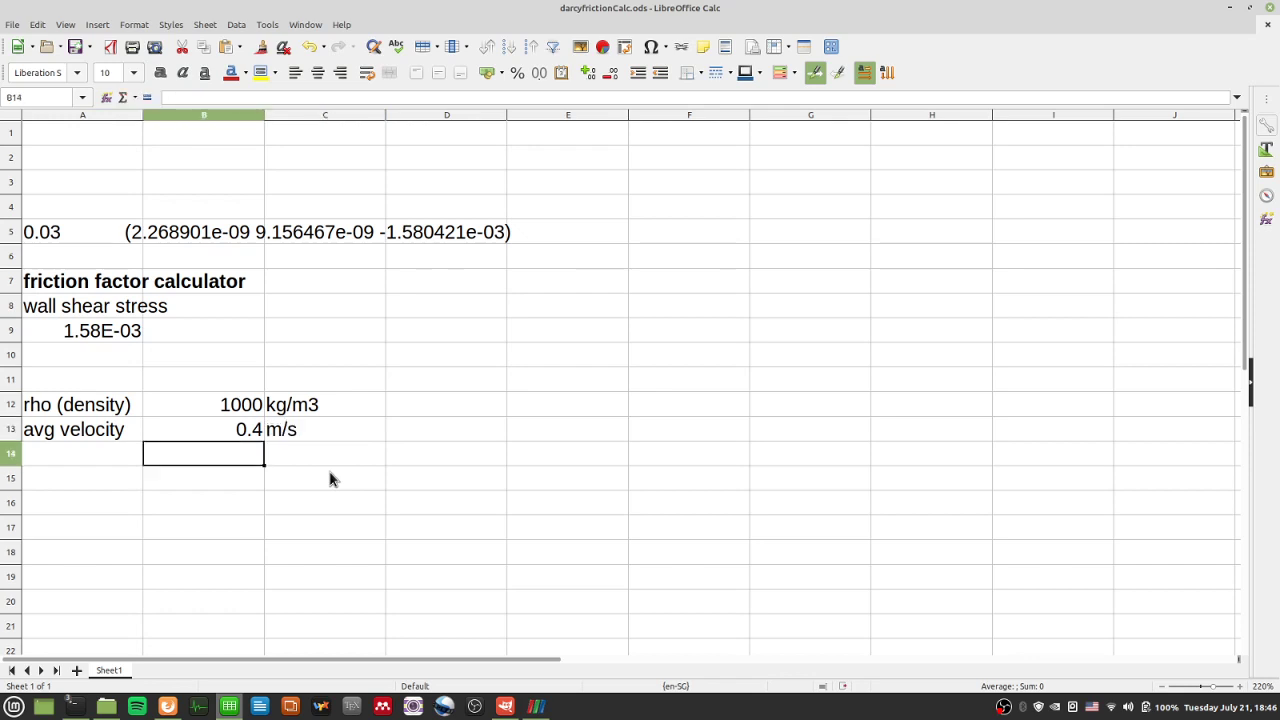
Step: Write the note fD=tau/(0.125*rho*u^2) in A15, overriding the AutoComplete suggestion
key("Down")
key("Left")
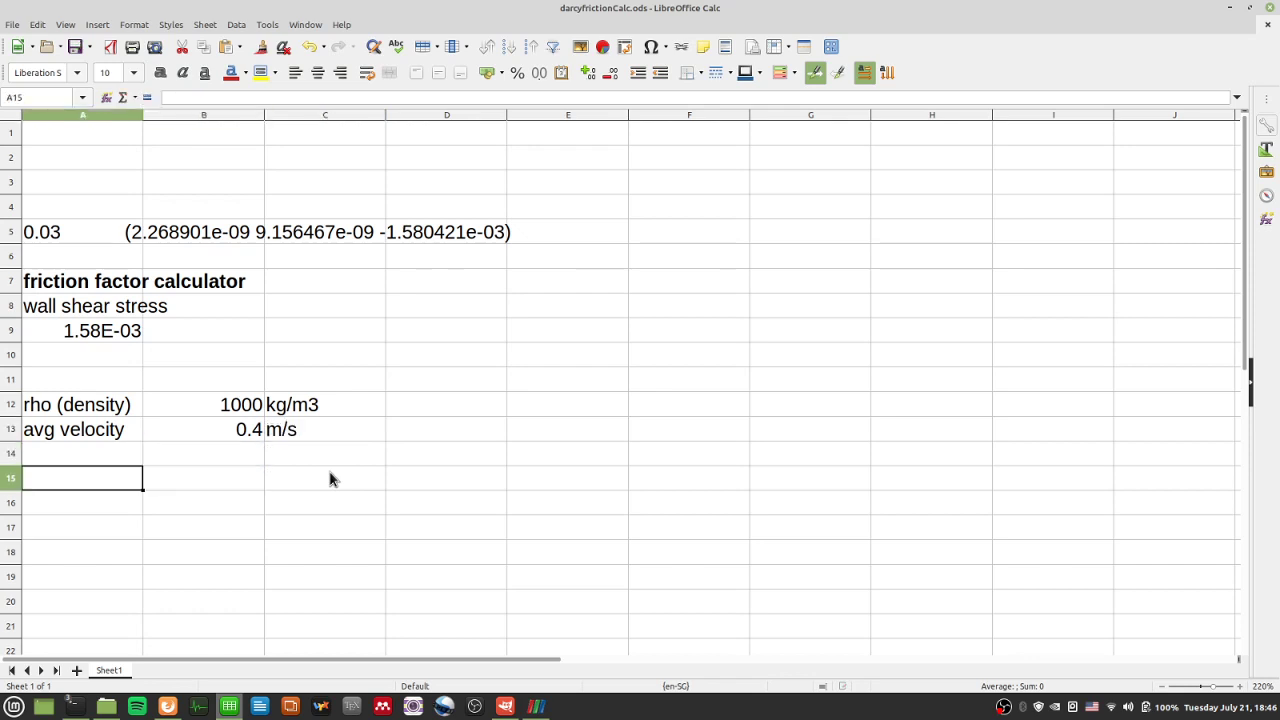
type("friction fac")
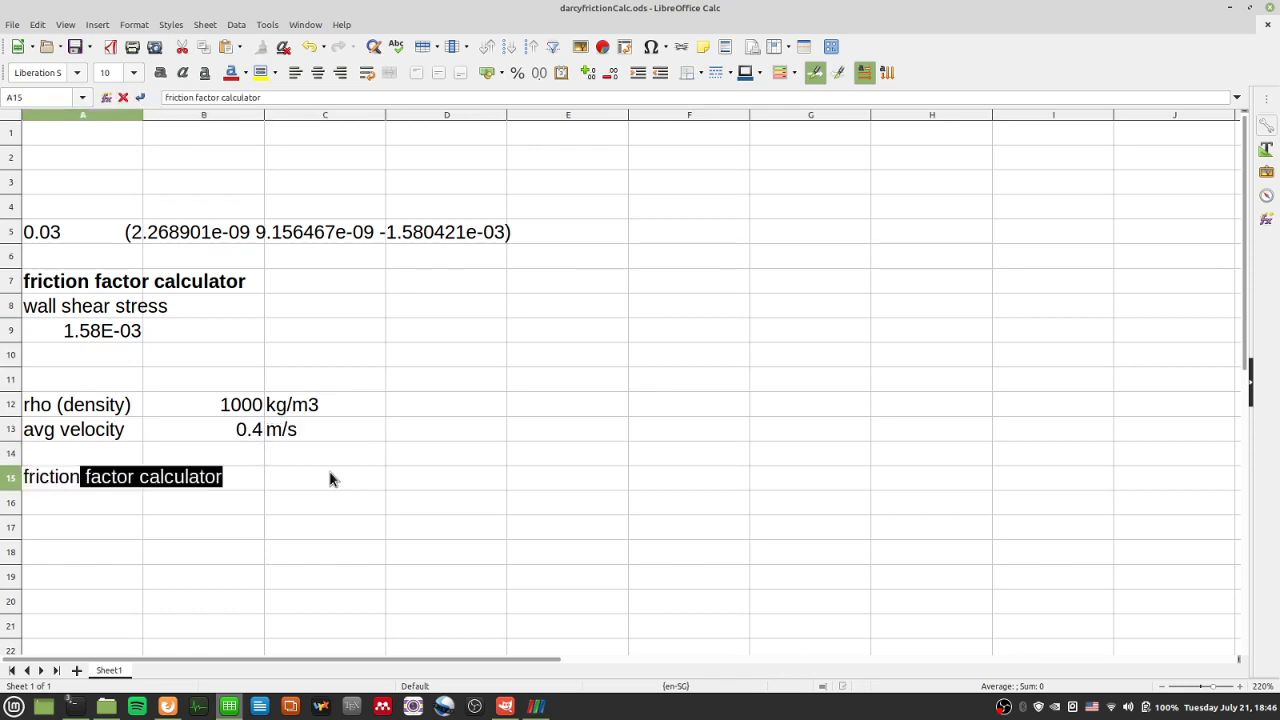
key("BackSpace")
key("BackSpace")
key("BackSpace")
key("BackSpace")
key("BackSpace")
key("BackSpace")
type("n")
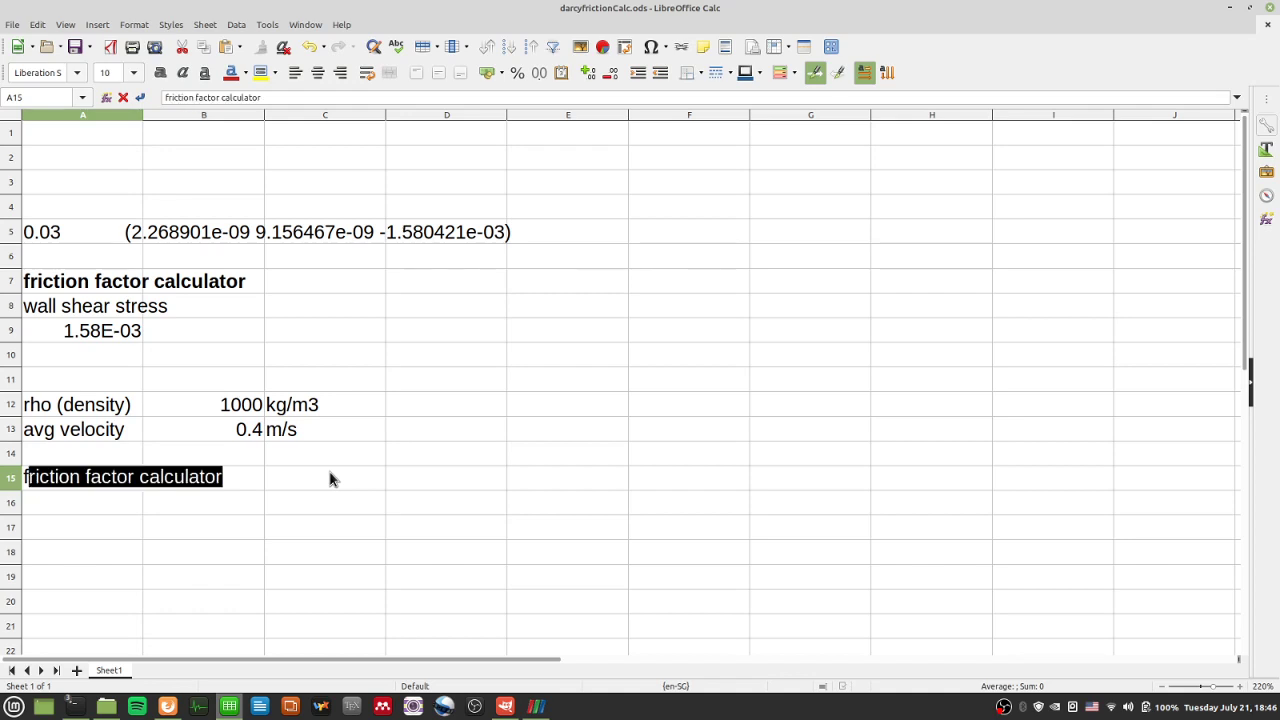
type("D=")
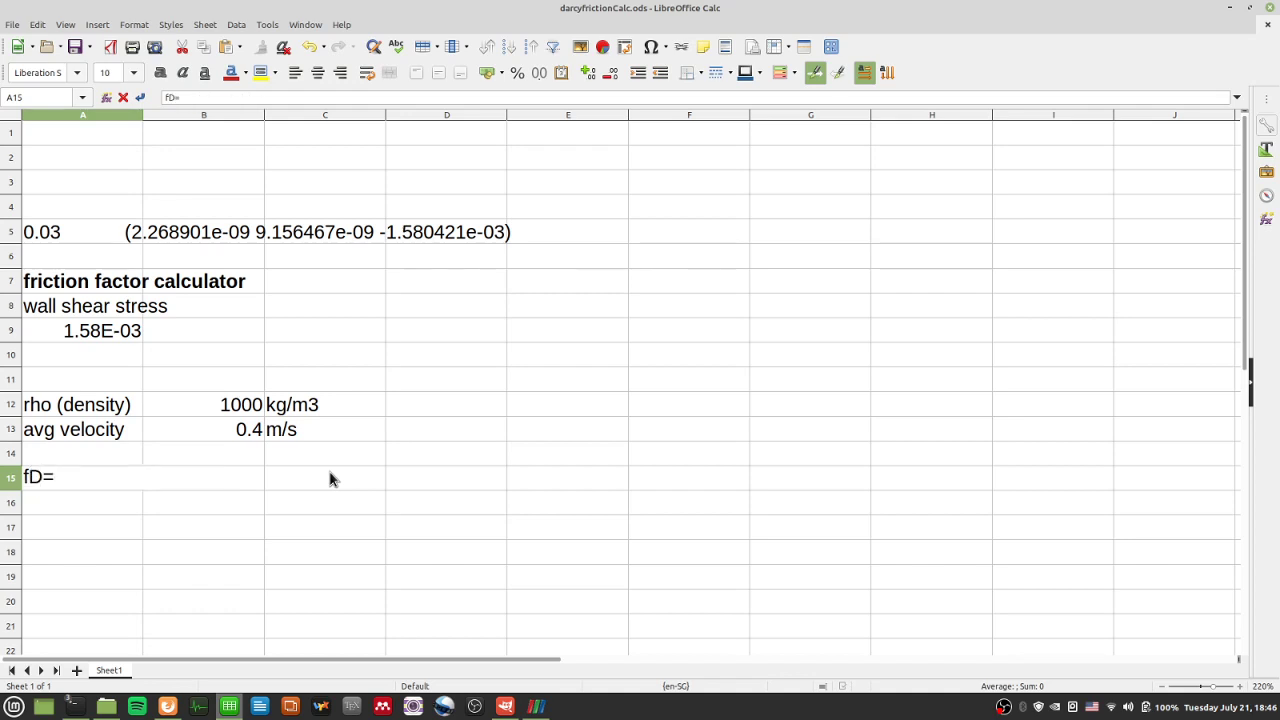
type("tau/(0.125")
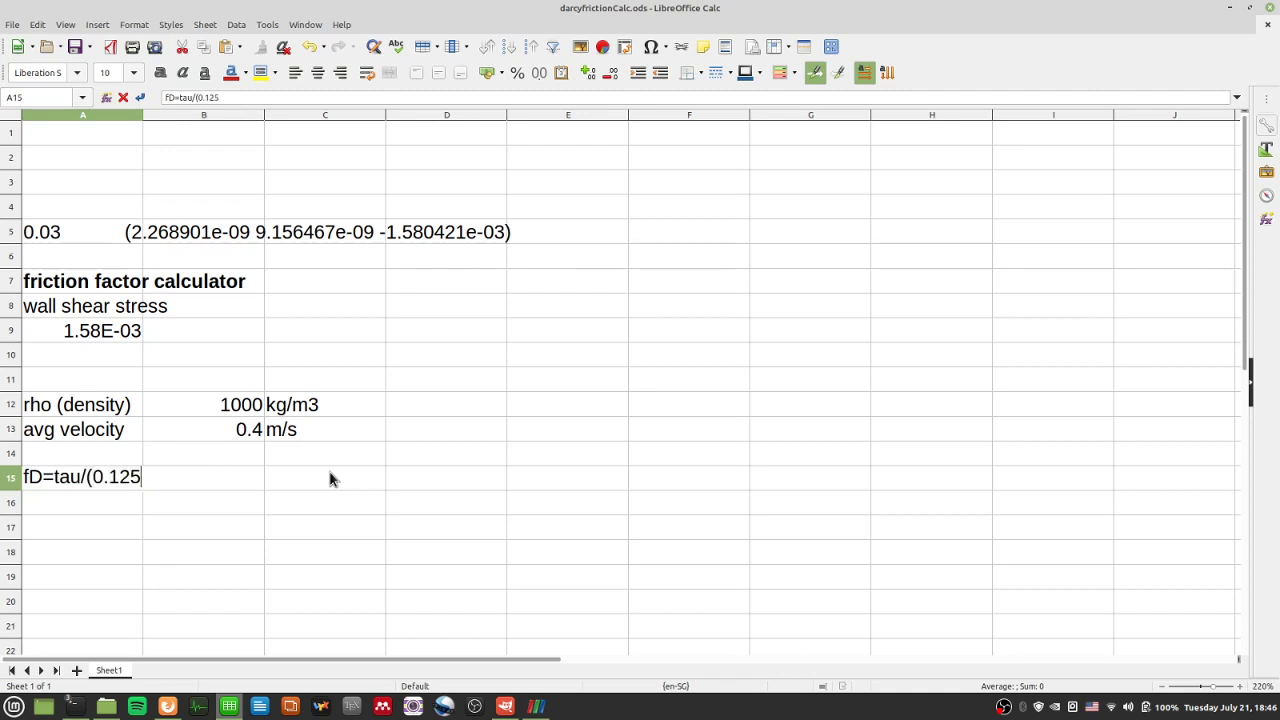
type("*rho*u^2")
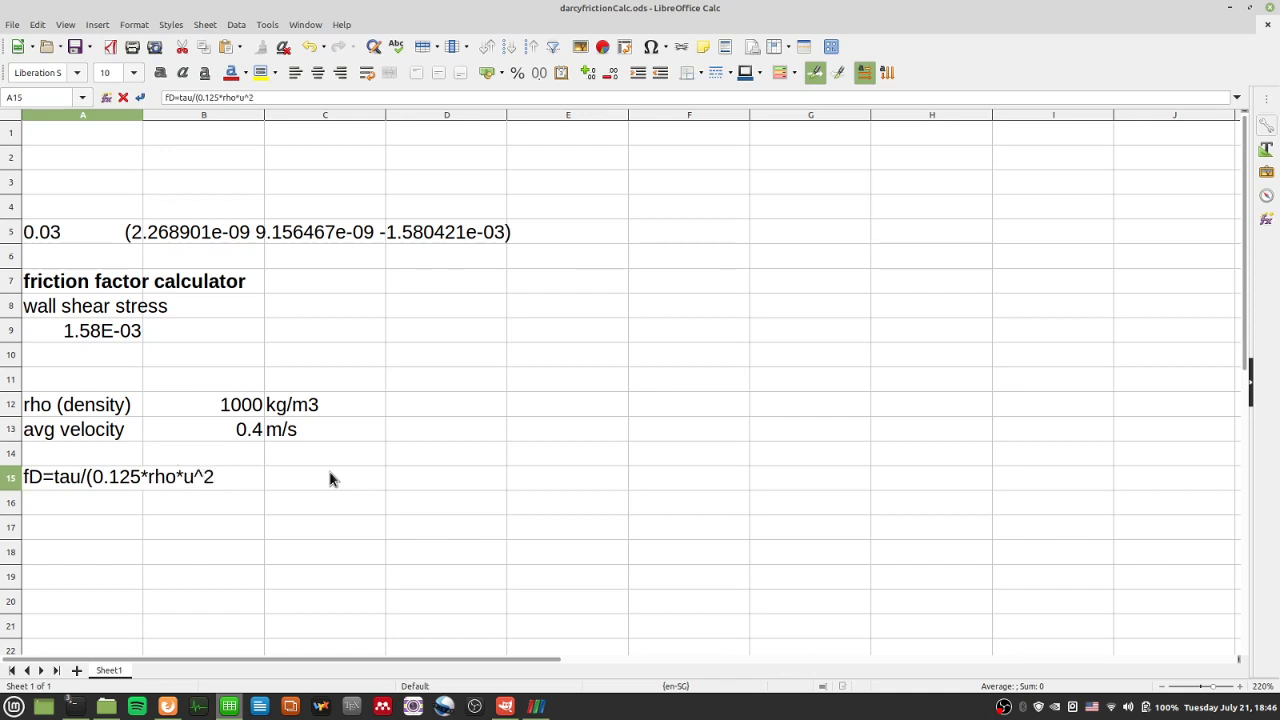
type(")")
key("Return")
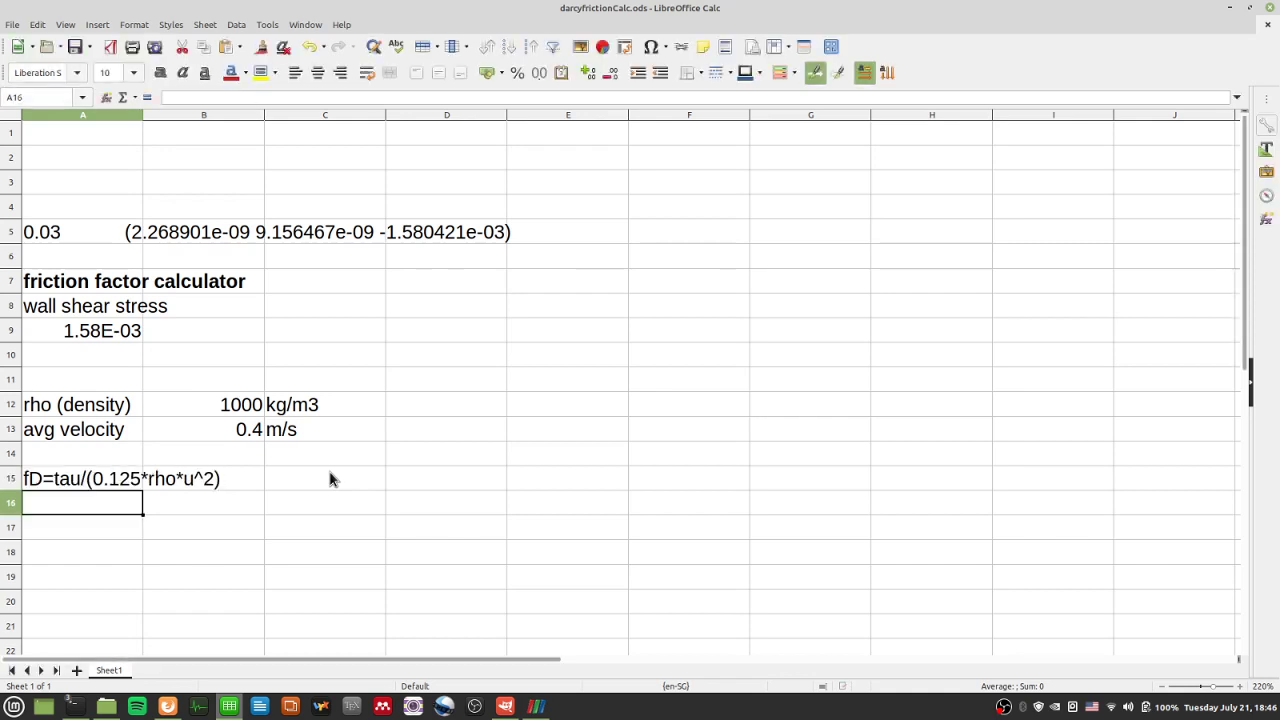
key("Return")
Step: Start a formula in A17 with the =()/() skeleton
type("=")
key("Tab")
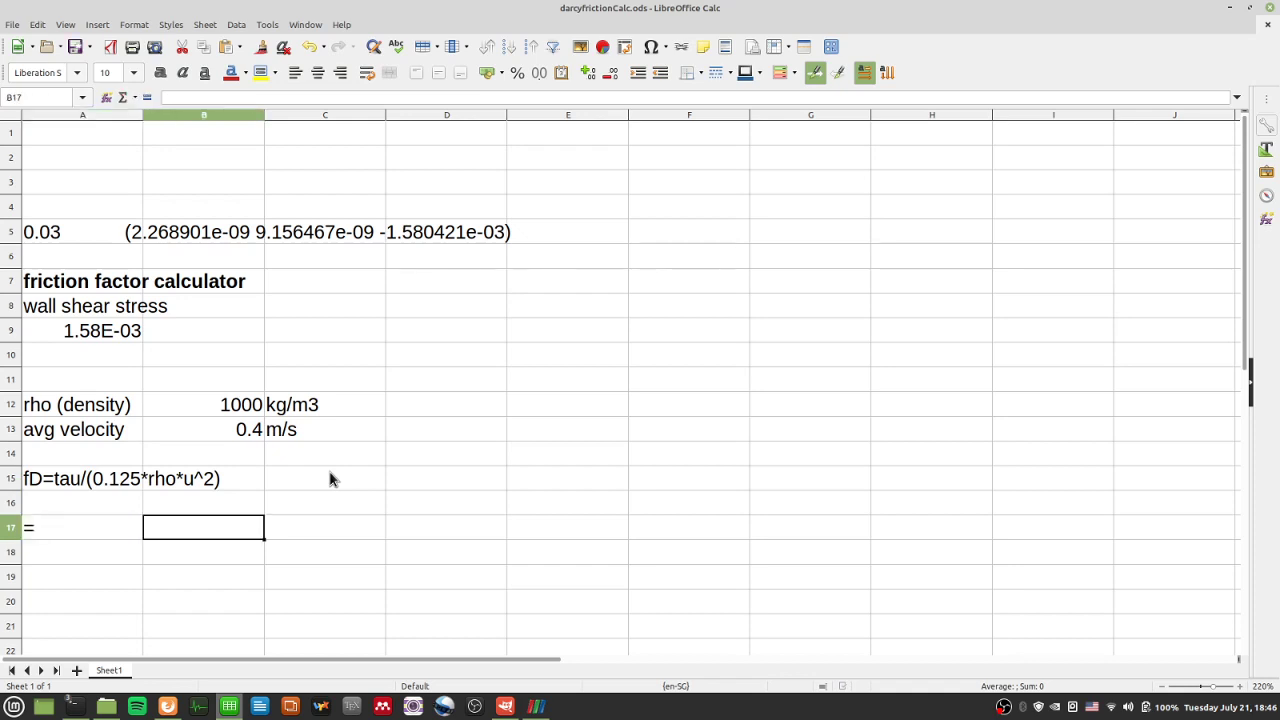
key("BackSpace")
key("Escape")
key("Left")
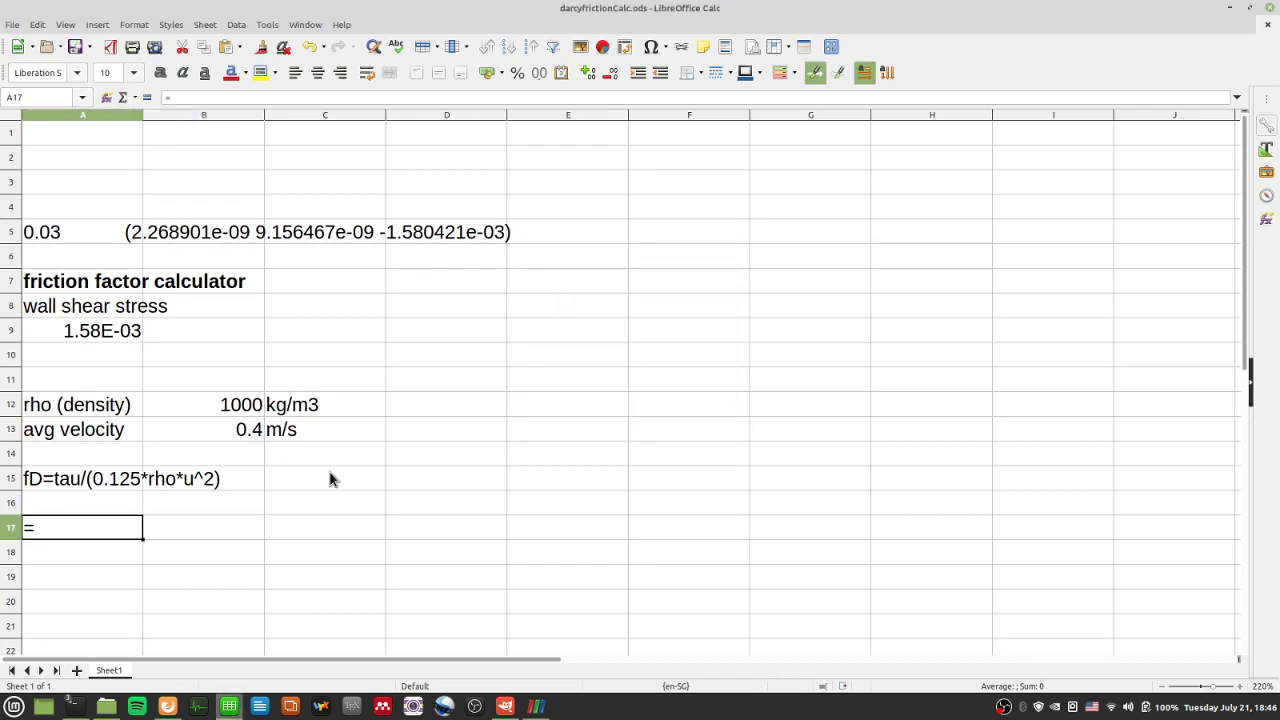
key("F2")
type("1/8*")
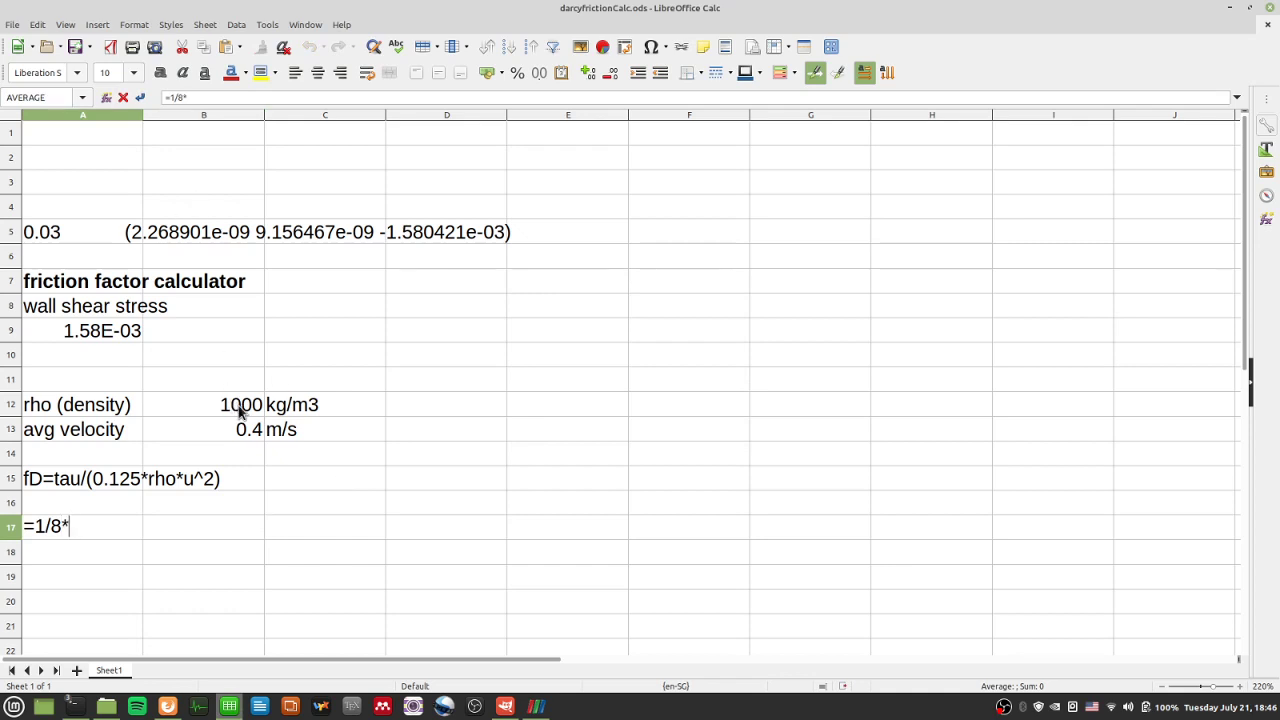
key("BackSpace")
key("BackSpace")
key("BackSpace")
key("BackSpace")
type("()/()")
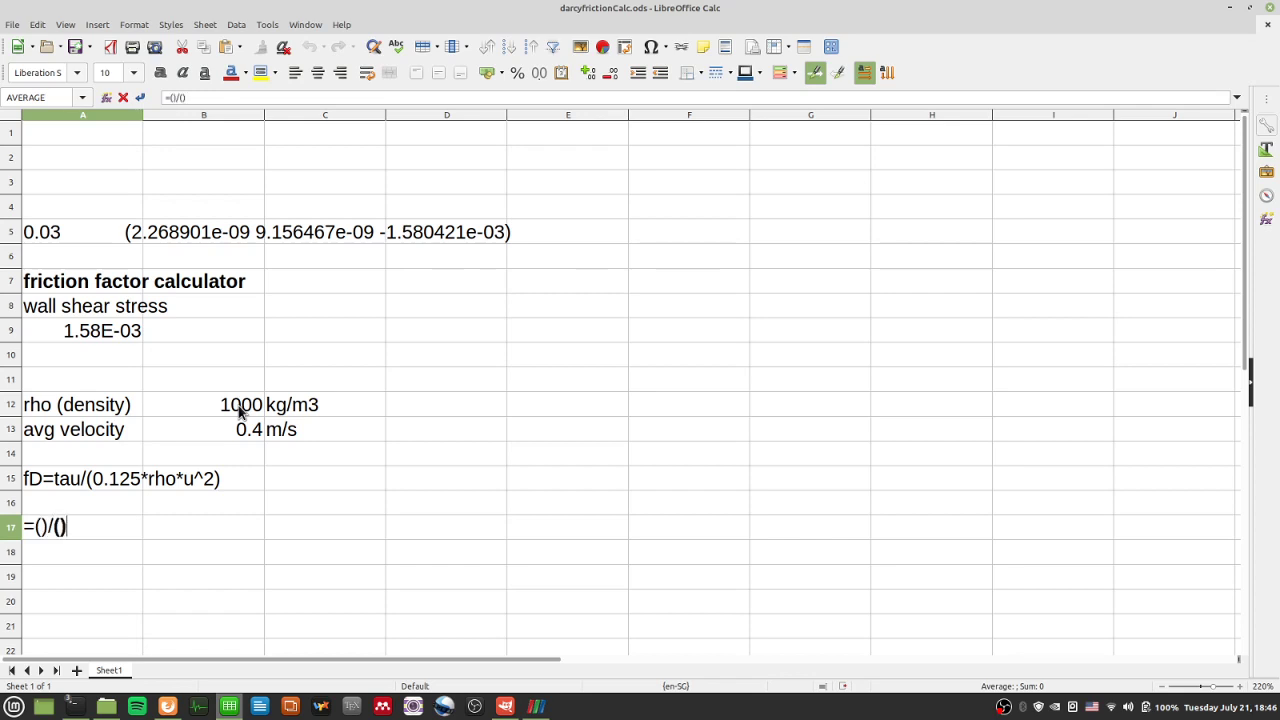
Step: Complete A17 as =(A9)/(1/8*B12*B13^2), giving 7.9E-05, and begin a 'p' entry below
left_click(40, 527)
left_click(103, 338)
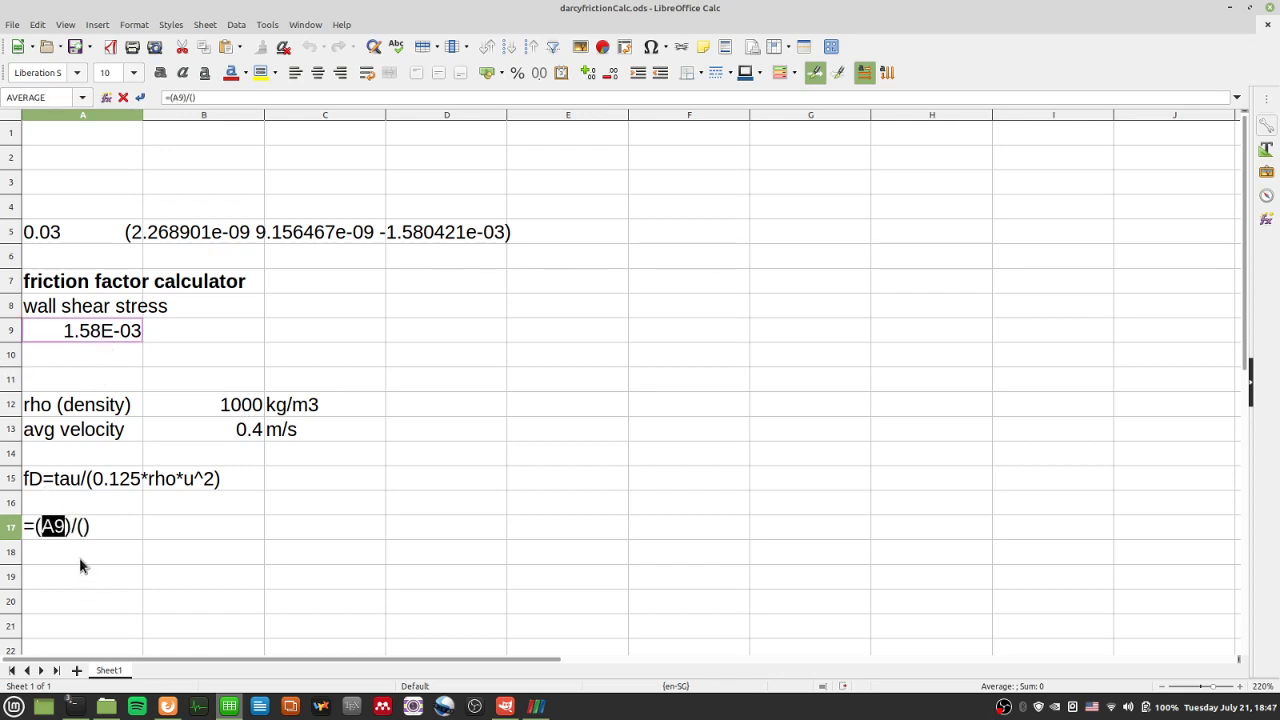
left_click(84, 527)
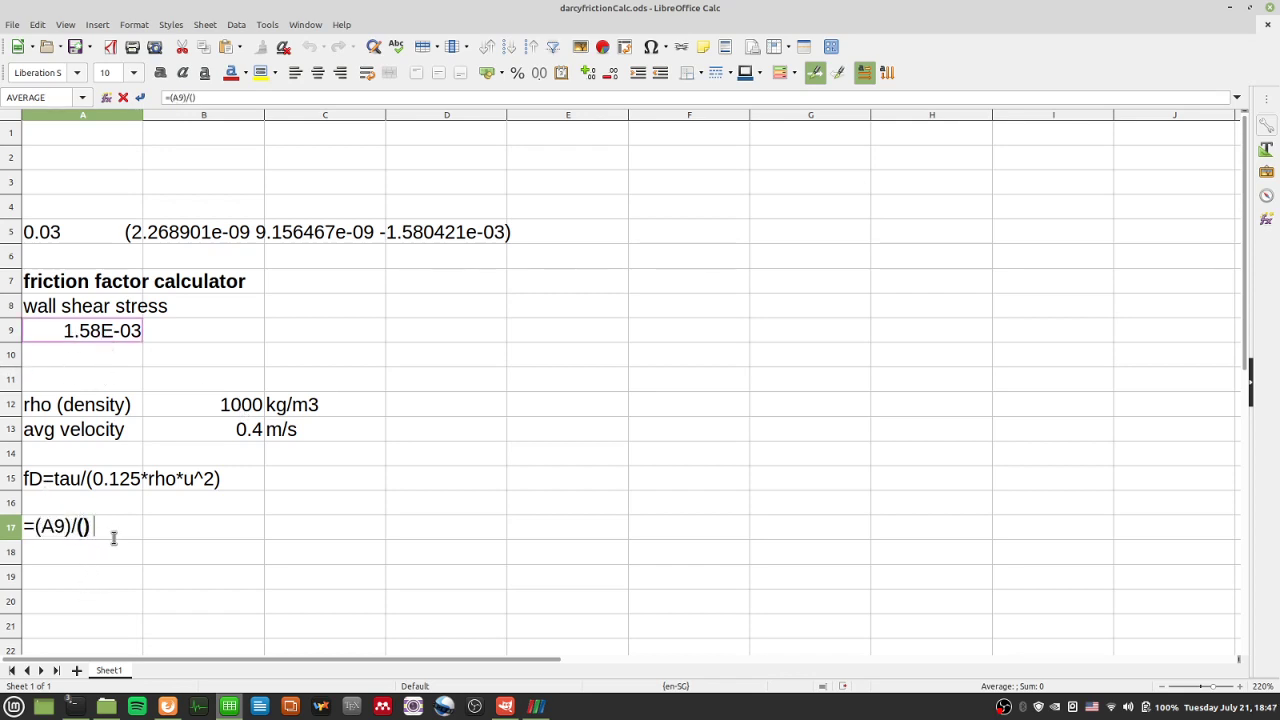
type("1/8*")
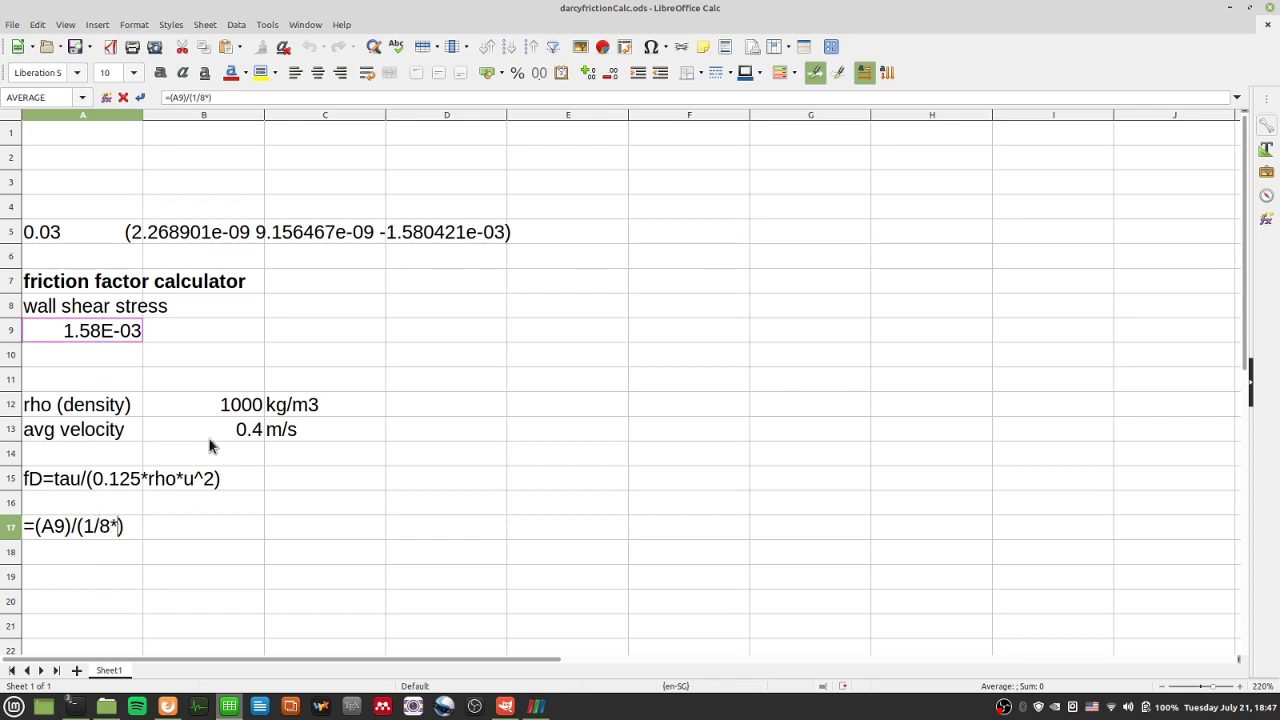
left_click(229, 414)
type("*")
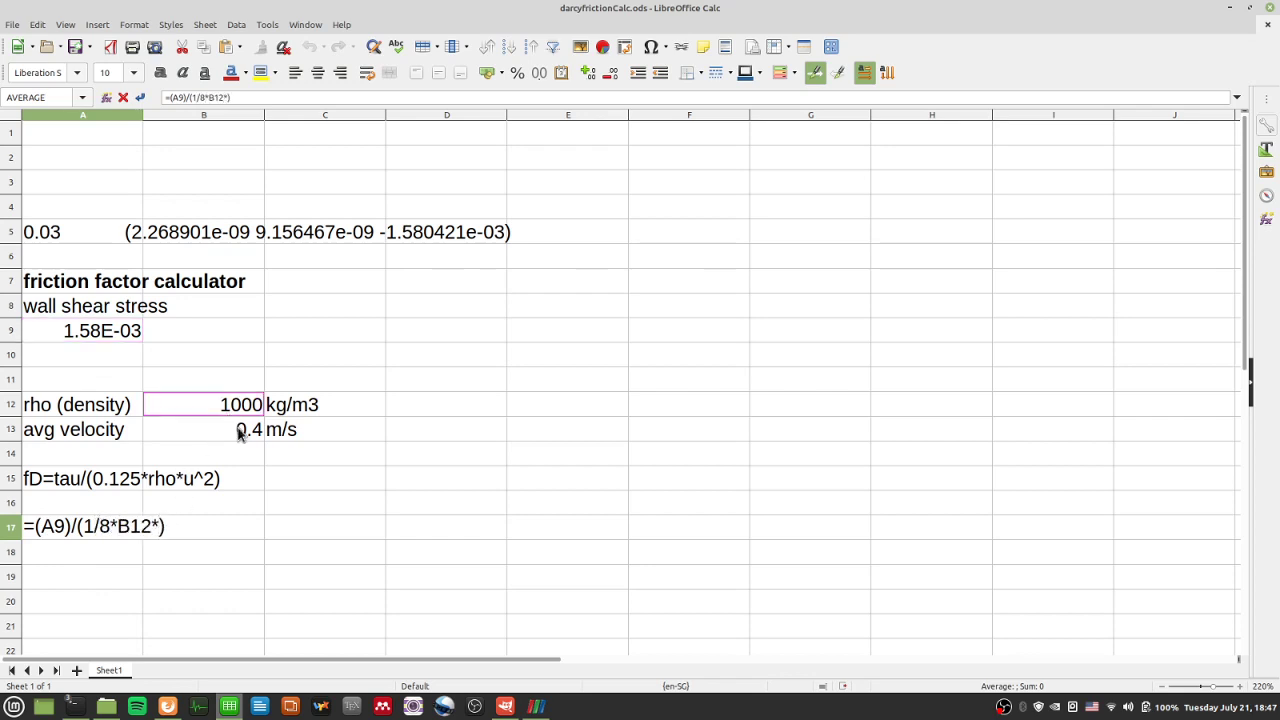
left_click(240, 430)
type("^2")
key("Return")
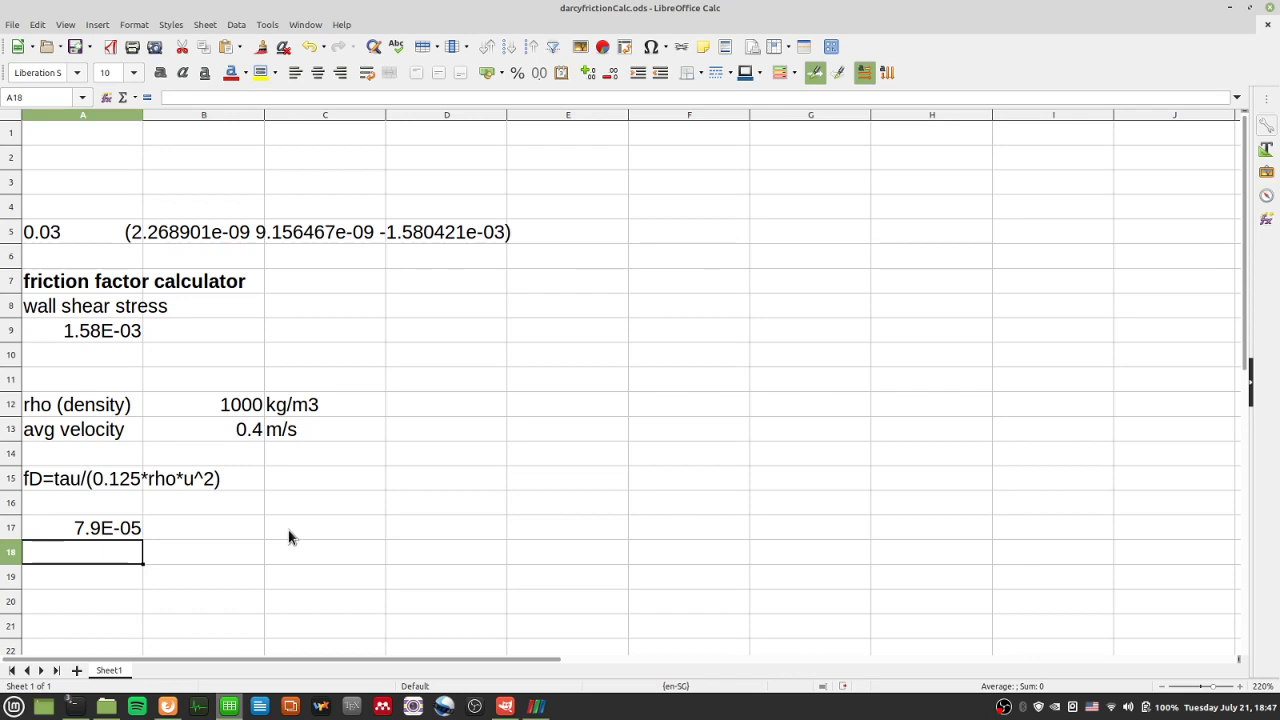
key("Down")
type("p")
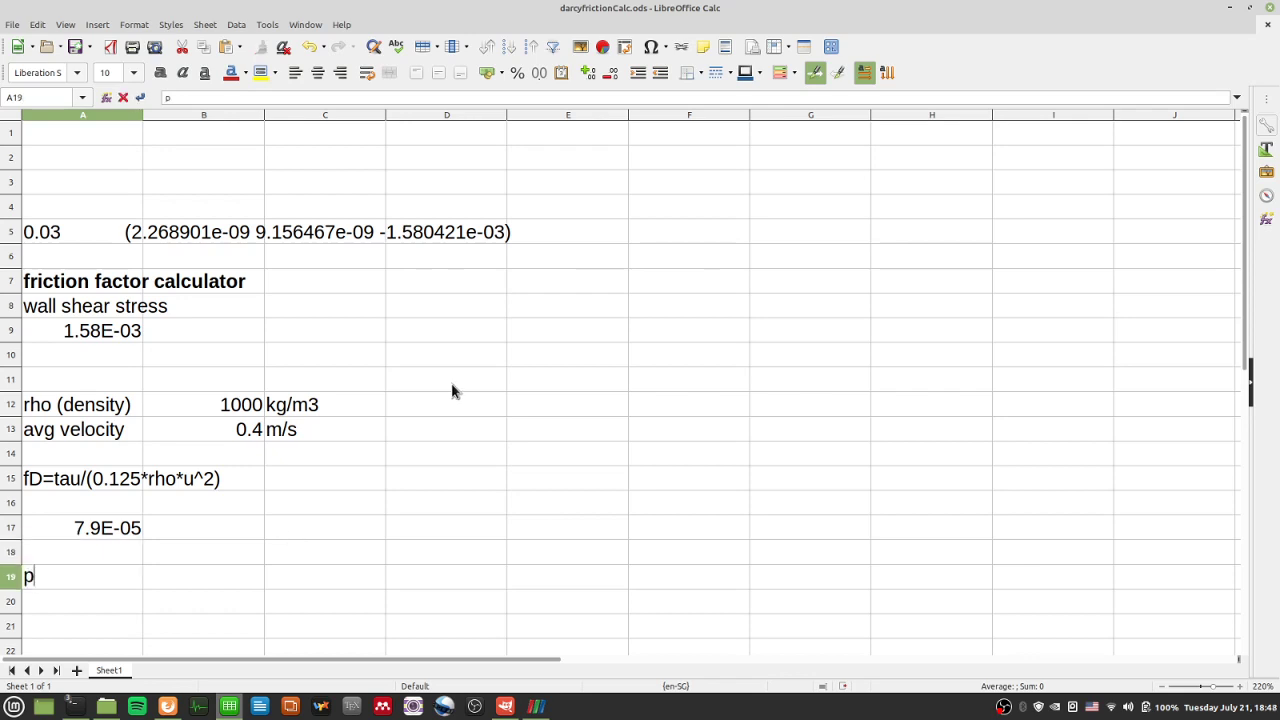
Step: Finish 'p' in A19 and shade the A17 result light green
left_click(128, 532)
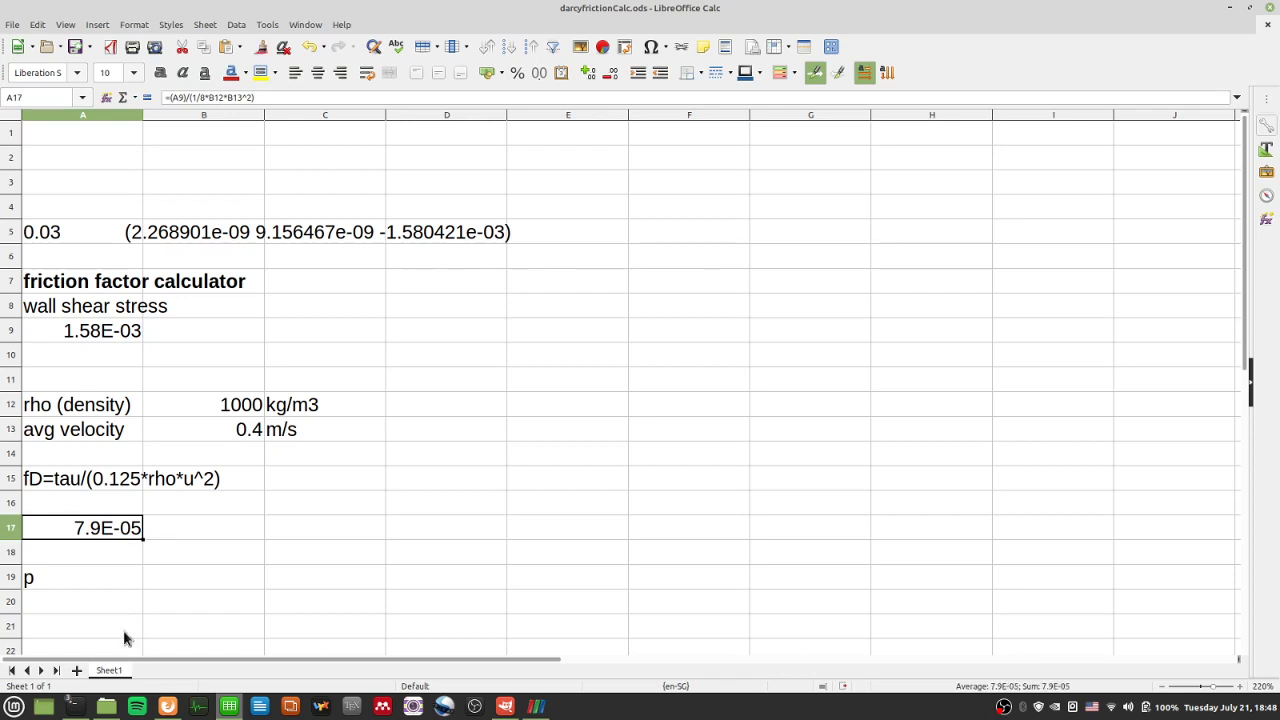
left_click(123, 556)
left_click(138, 585)
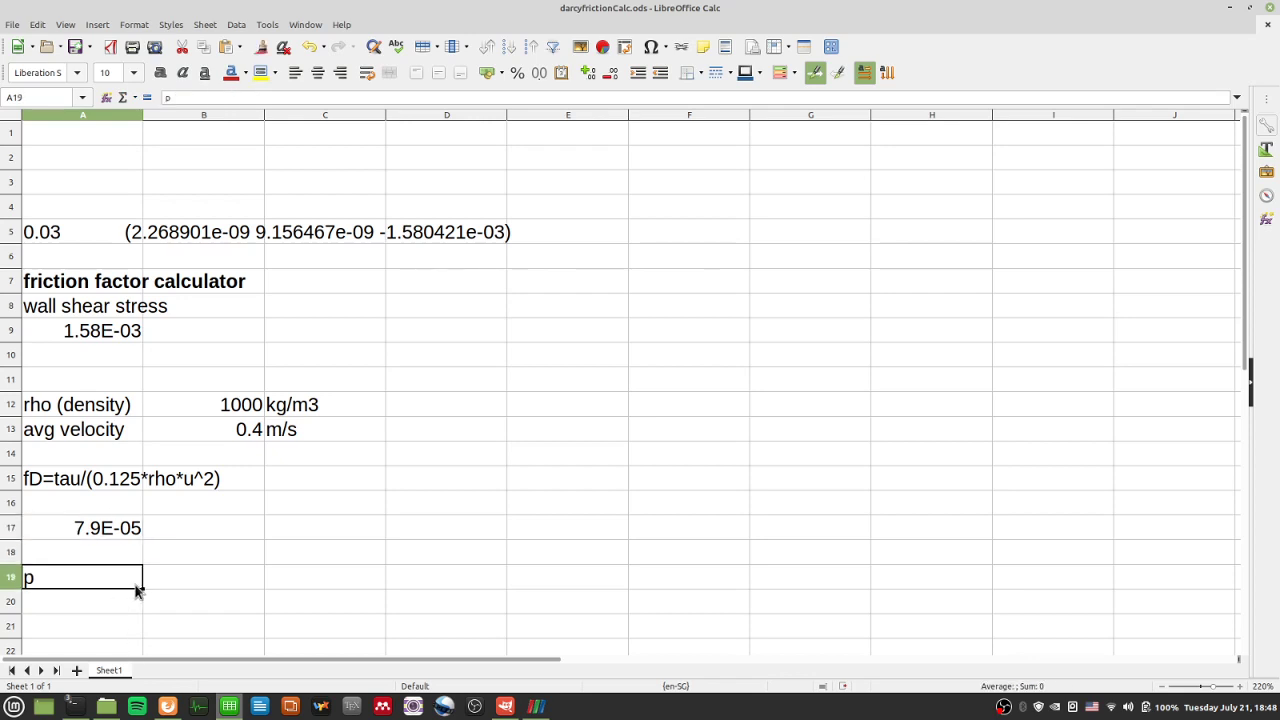
left_click(134, 532)
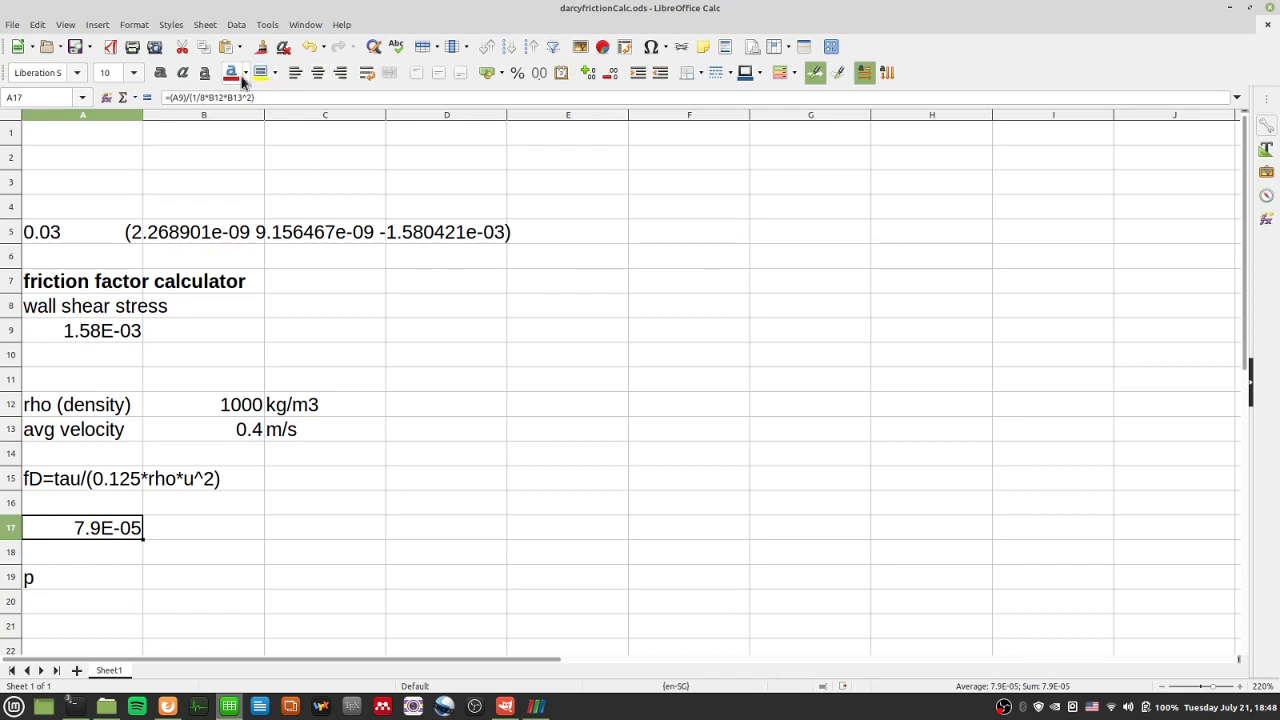
left_click(275, 74)
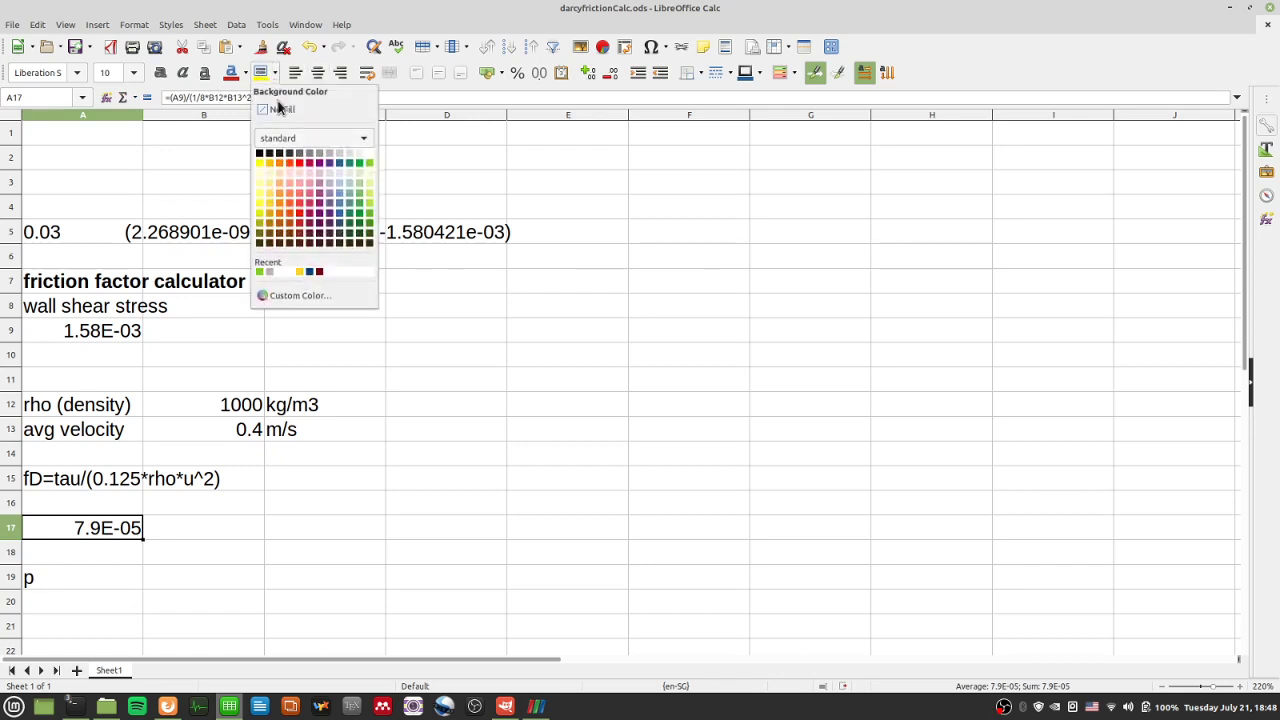
left_click(368, 165)
left_click(537, 313)
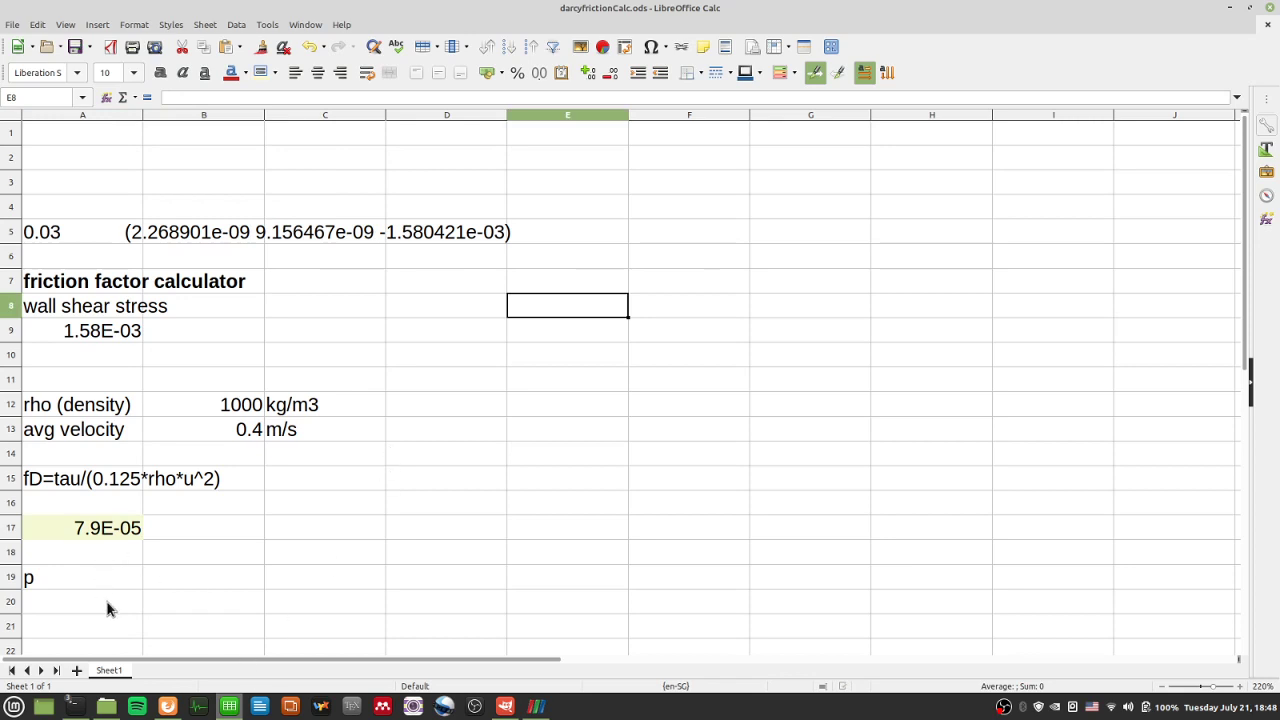
Step: Copy the Moody calculator page address from Firefox and paste it into A20
left_click(167, 706)
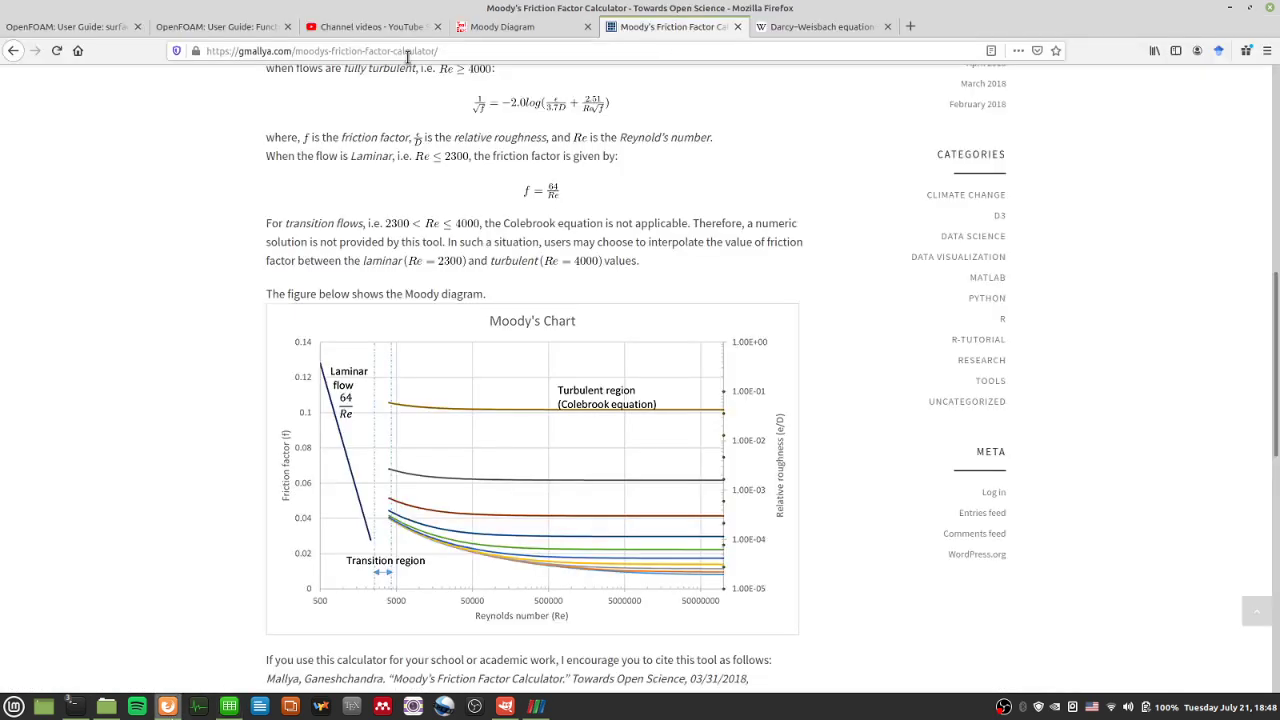
left_click(407, 51)
scroll(590, 260, "up", 5)
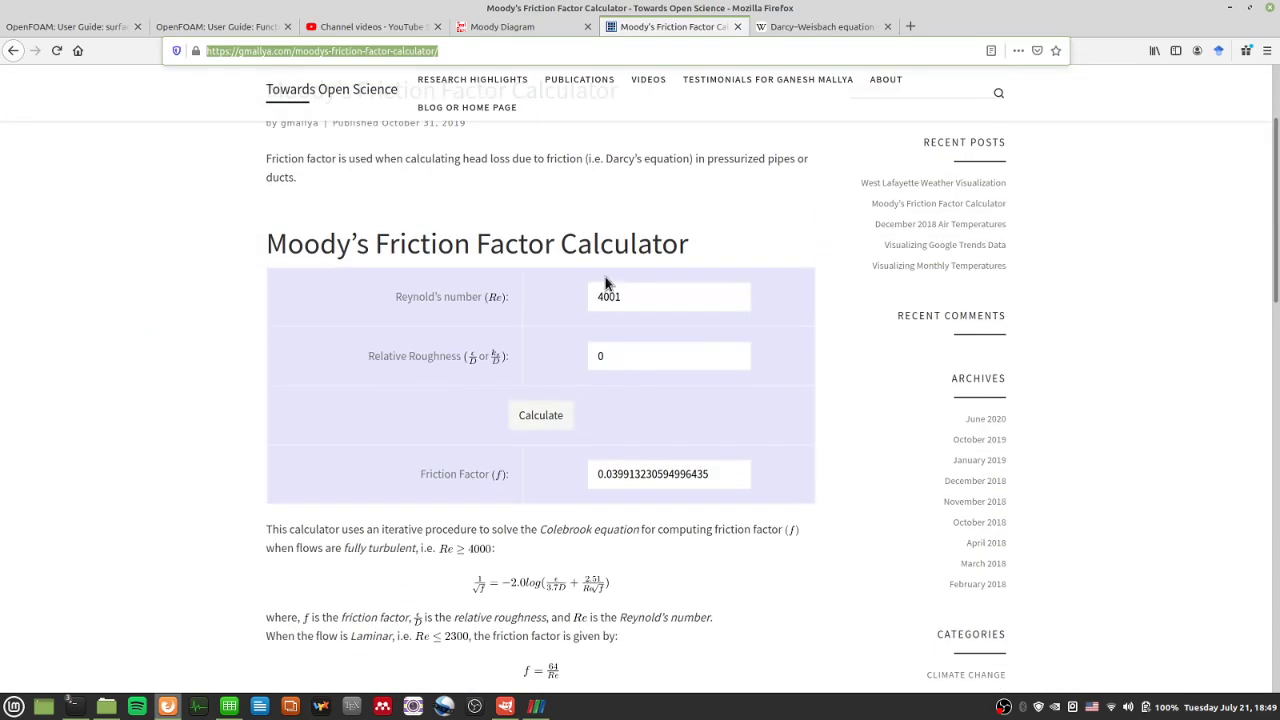
key("ctrl+c")
key("alt+Tab")
left_click(80, 605)
key("ctrl+v")
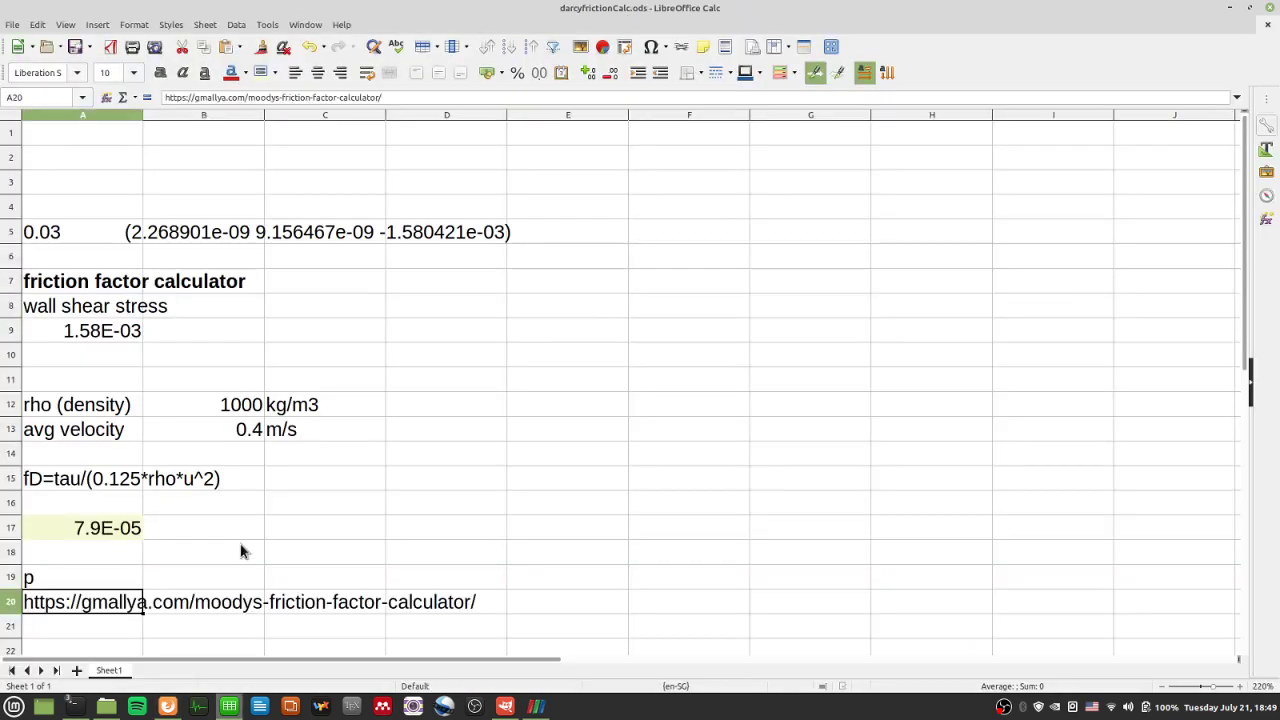
Step: Move the calculator address from A20 to A22 and return to Firefox
key("ctrl+x")
scroll(186, 580, "down", 3)
left_click(63, 429)
key("ctrl+v")
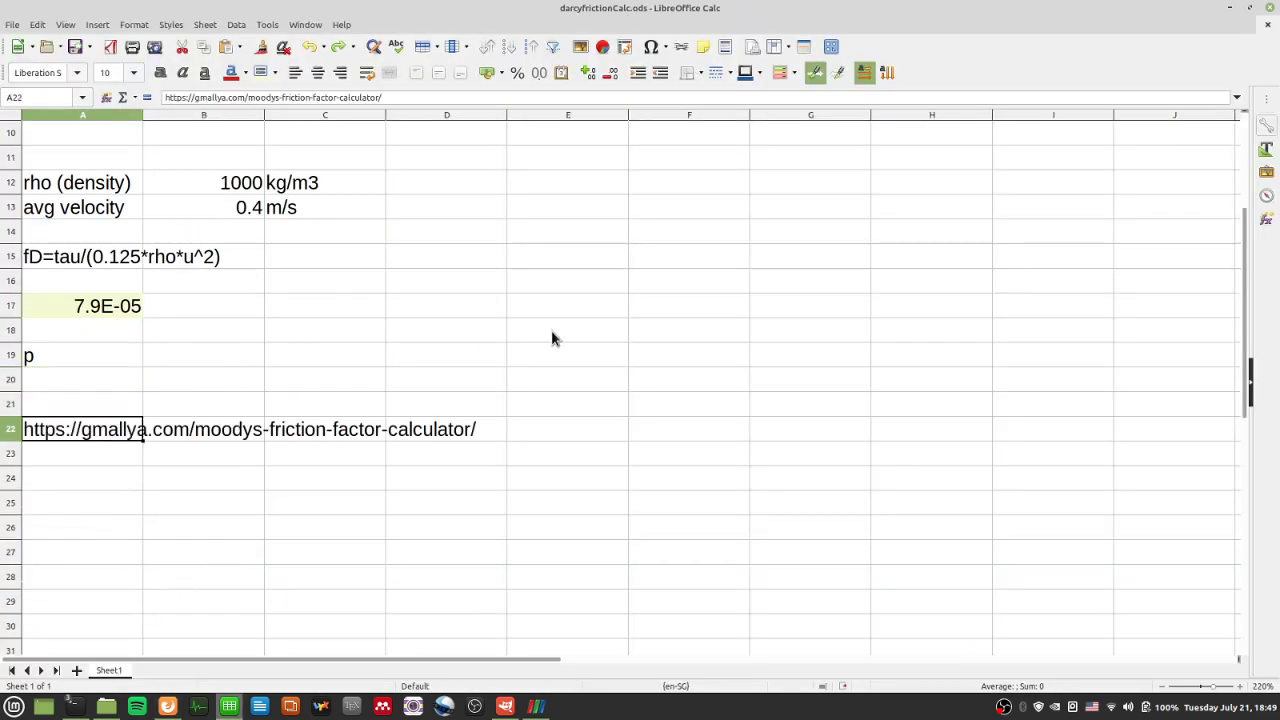
left_click(551, 338)
scroll(518, 395, "up", 3)
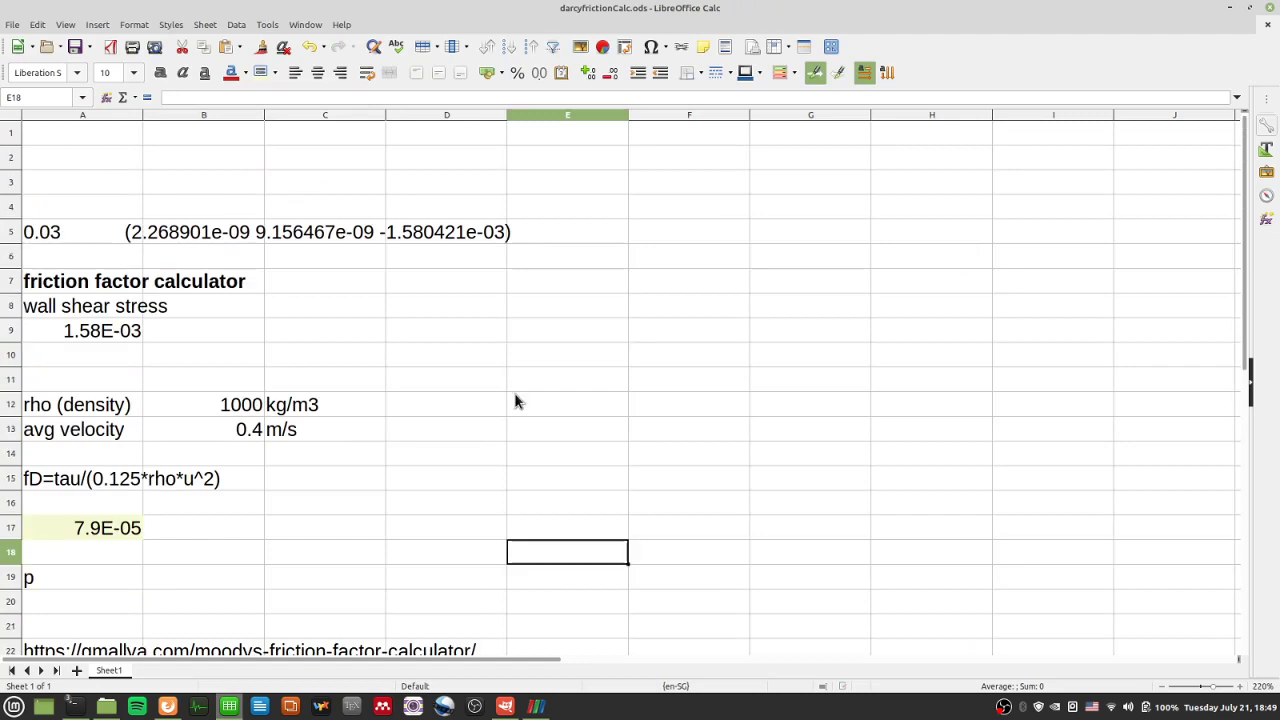
key("alt+Tab")
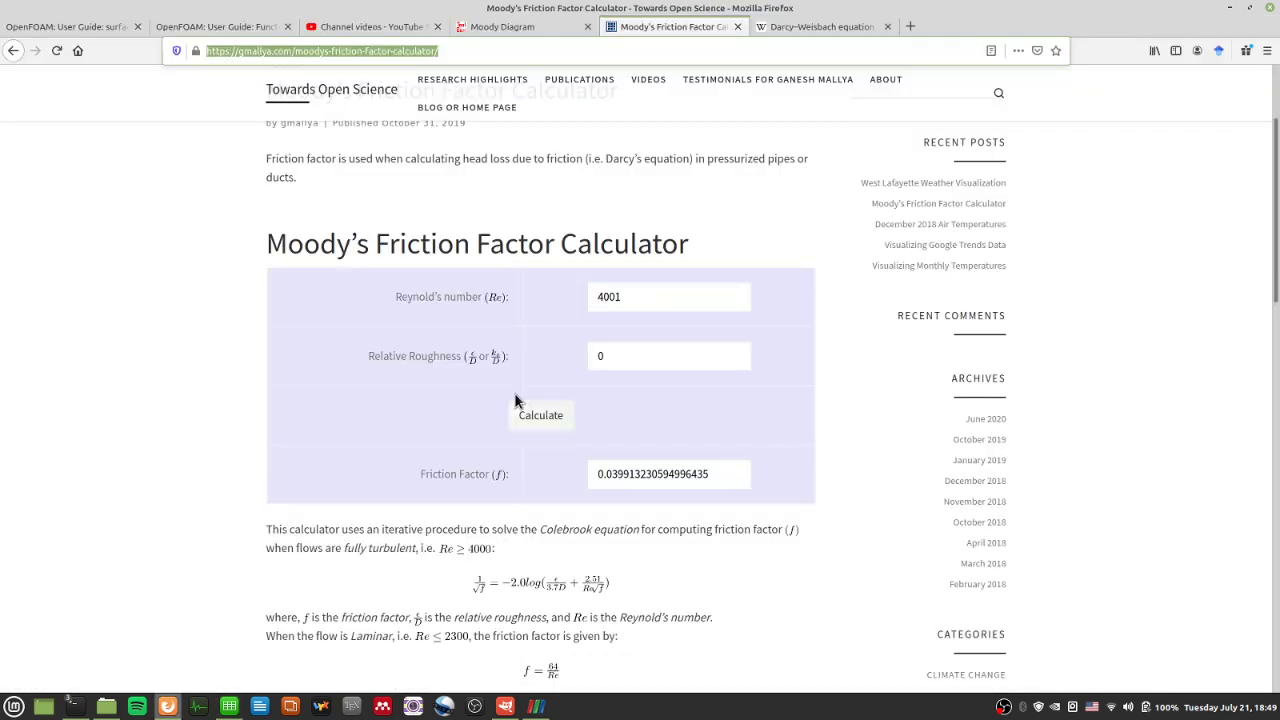
Step: Select the calculator's 0.0399 friction factor for Re 4001 and zero roughness, then return to Calc
double_click(633, 476)
left_click(756, 520)
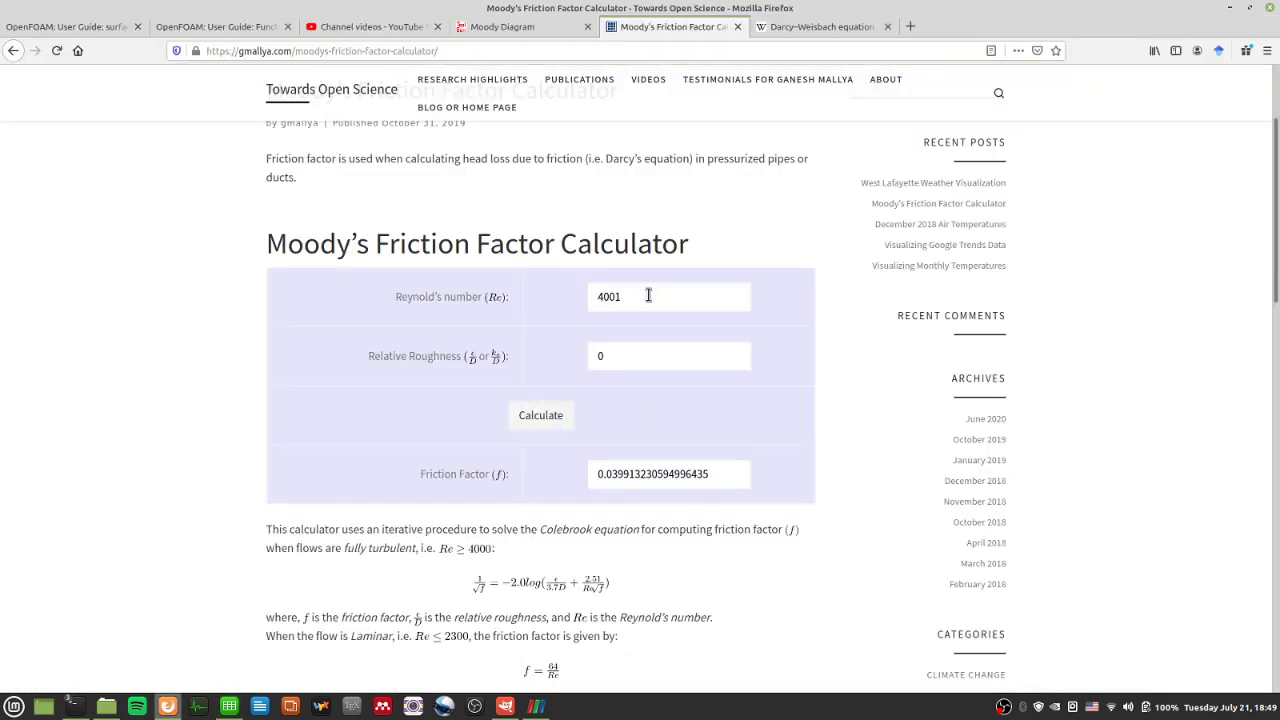
left_click_drag(648, 289, 585, 289)
left_click(464, 332)
left_click(740, 346)
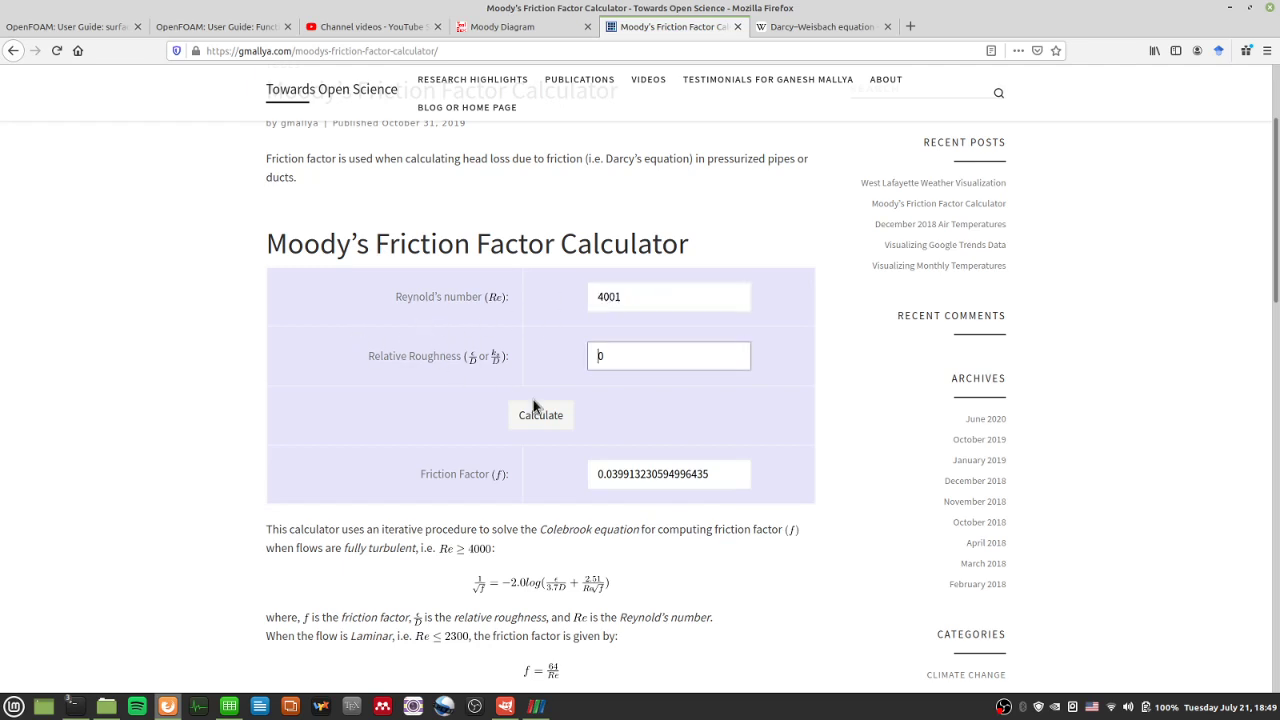
scroll(513, 530, "down", 2)
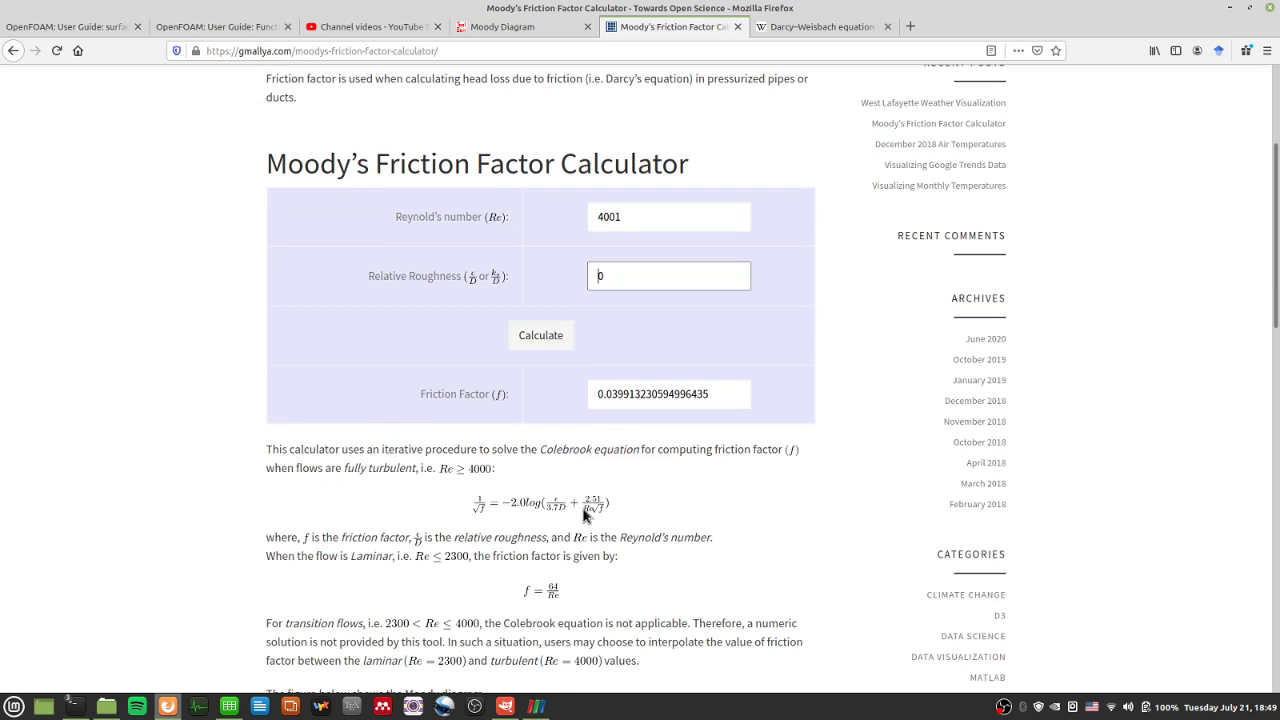
left_click(600, 393)
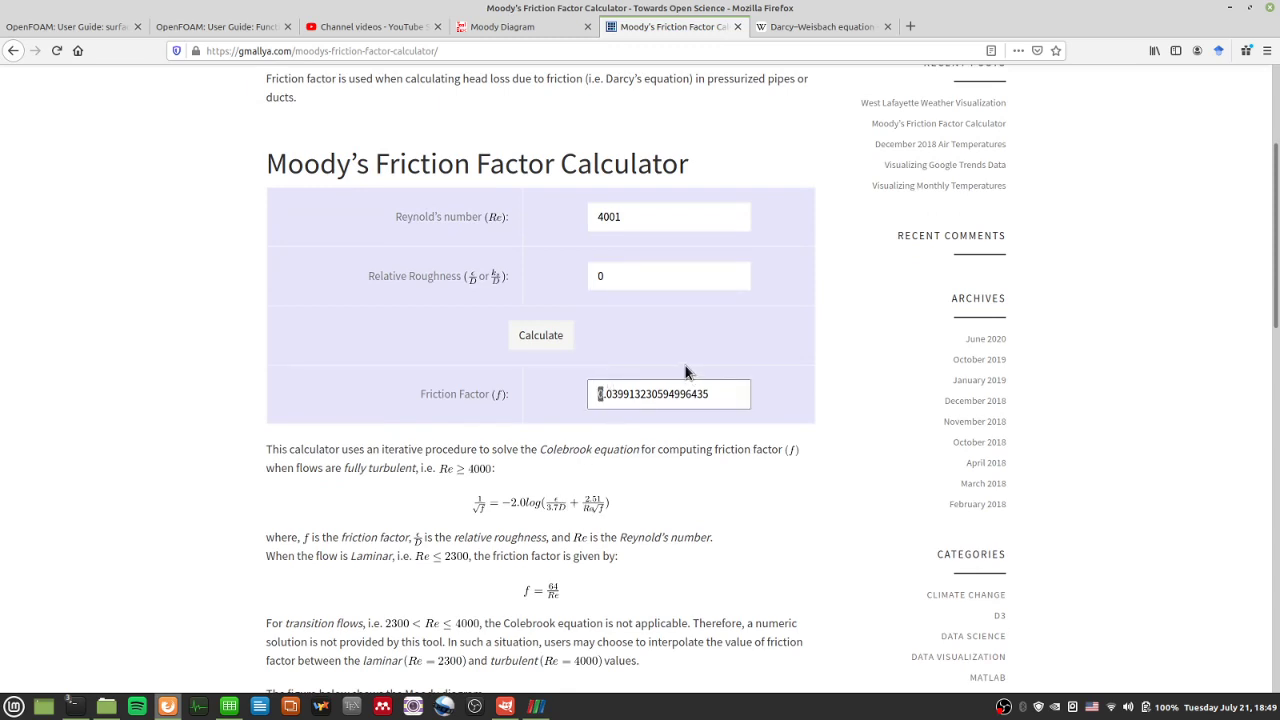
key("alt+Tab")
scroll(100, 578, "down", 2)
left_click(113, 538)
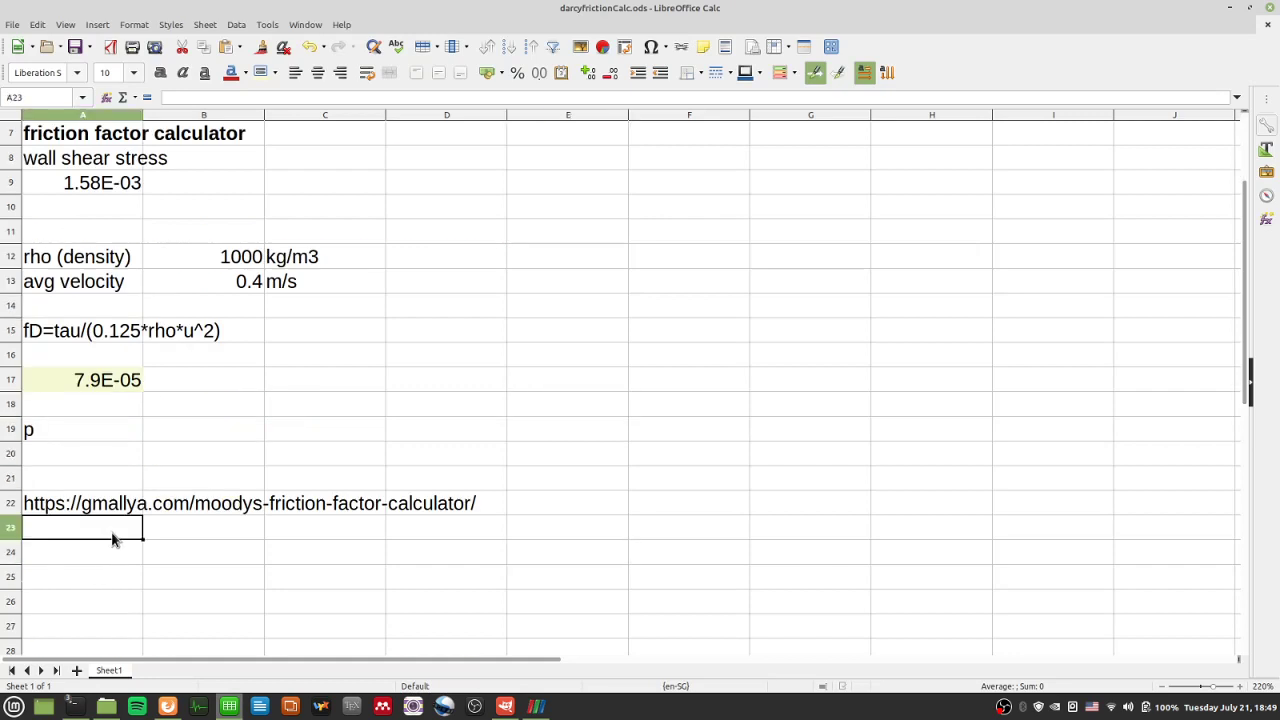
Step: Type the label 'colebrook formula:' in A24 and paste 0.04 beneath it
key("Down")
type("cole")
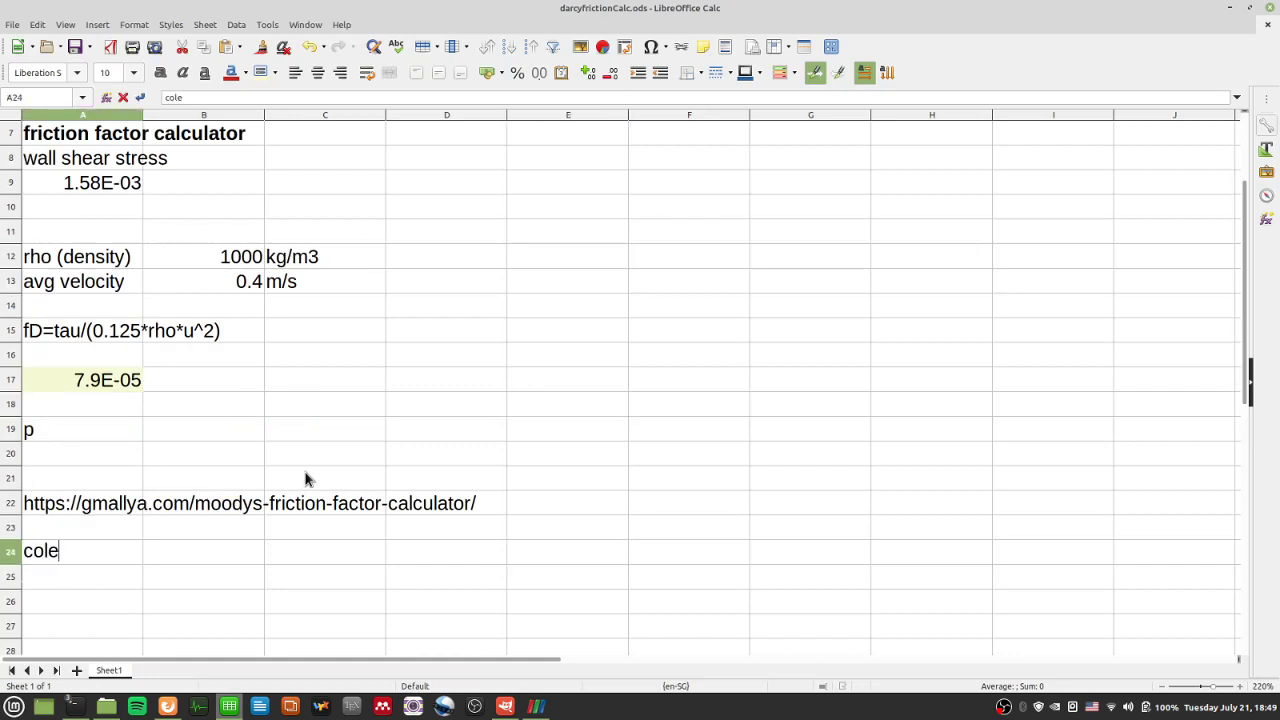
type("brook formu")
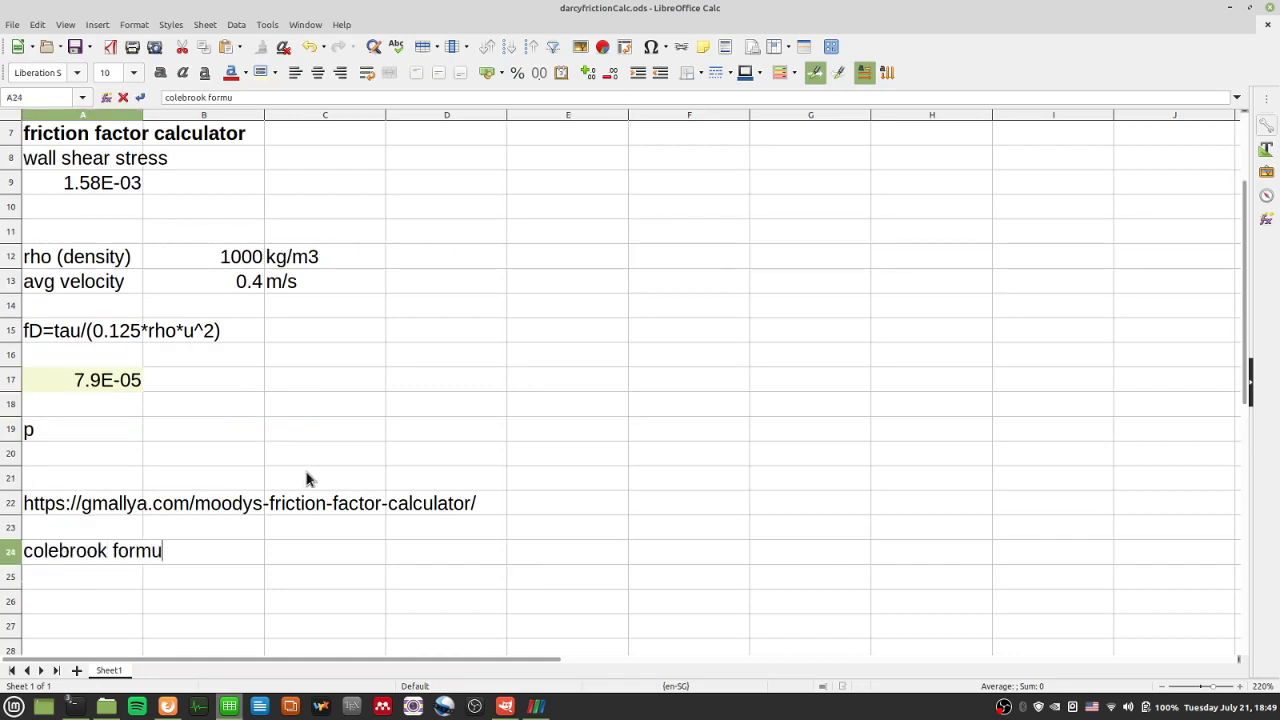
type("la:")
key("Return")
key("ctrl+v")
key("Return")
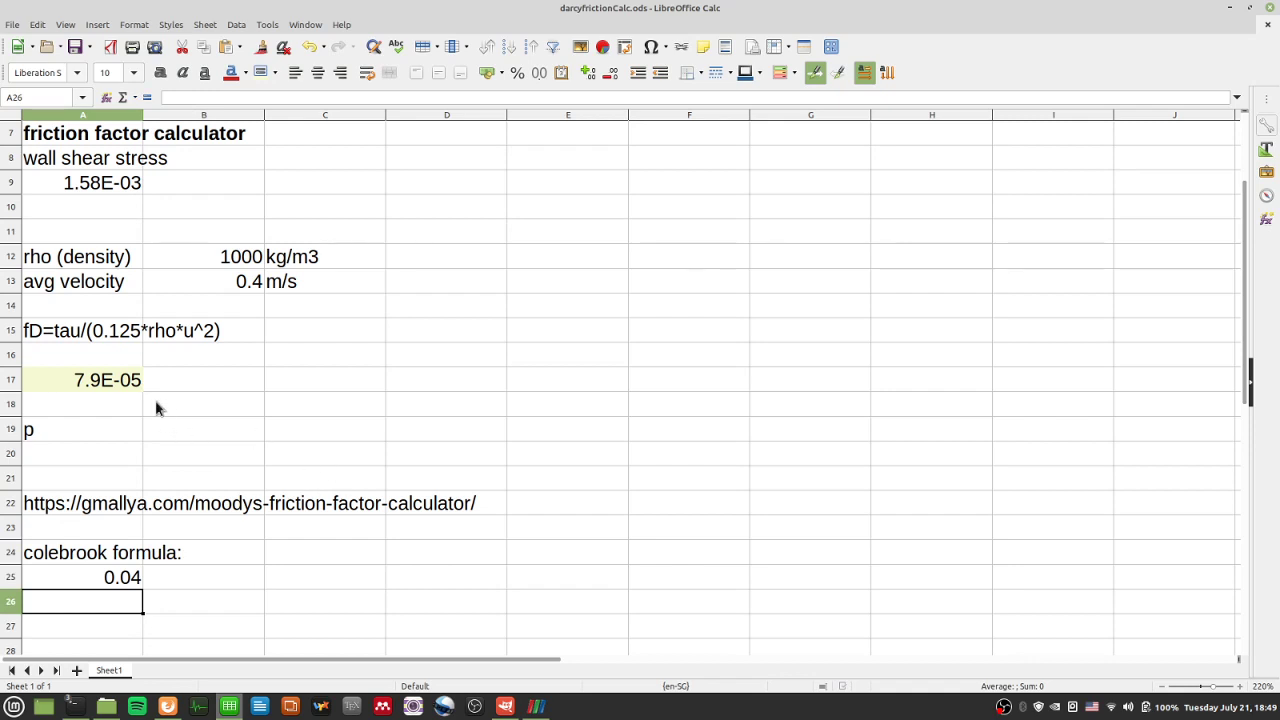
Step: Check A17's formula, then start a new formula =0.001 in A28
left_click(133, 381)
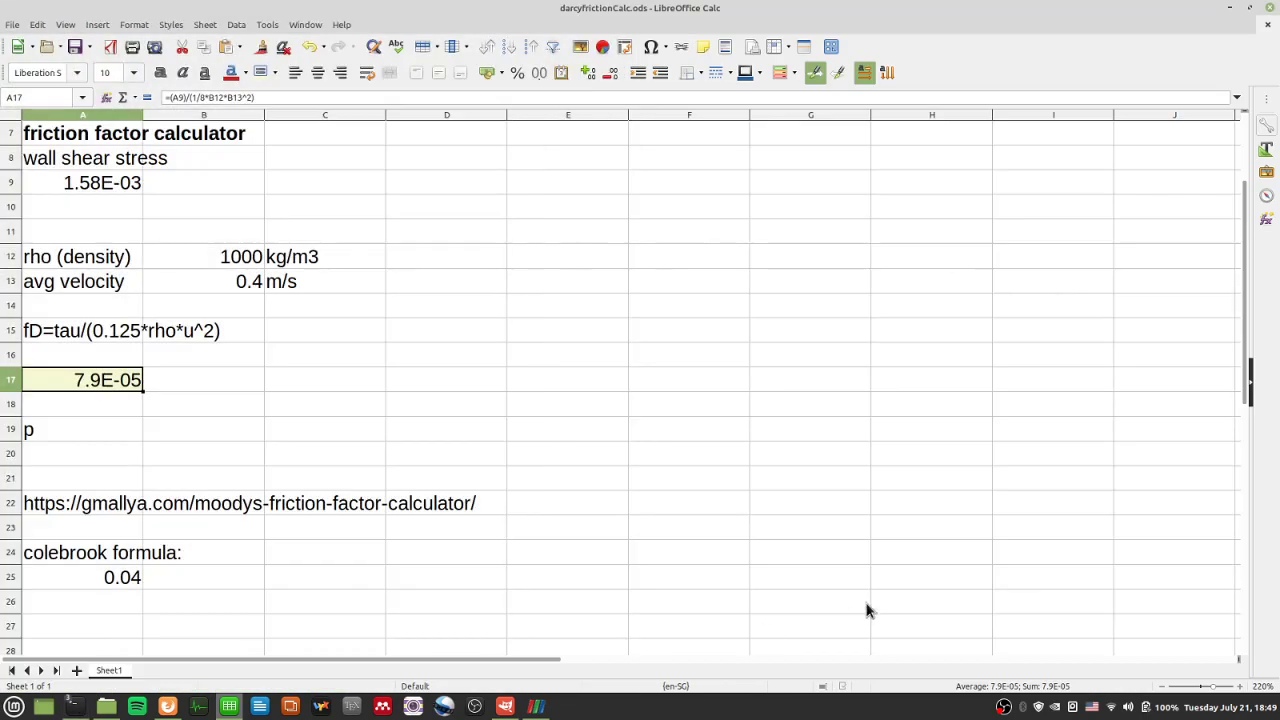
scroll(589, 557, "up", 2)
scroll(593, 557, "down", 5)
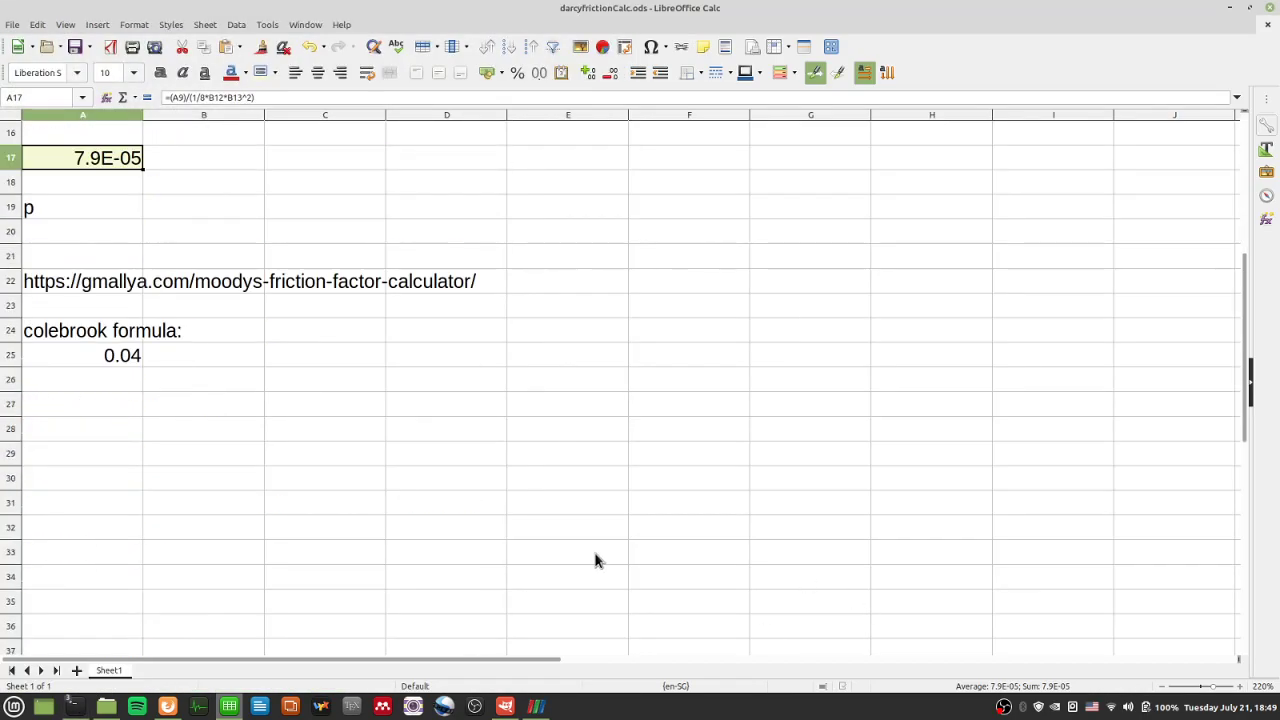
scroll(595, 560, "up", 4)
scroll(386, 491, "down", 3)
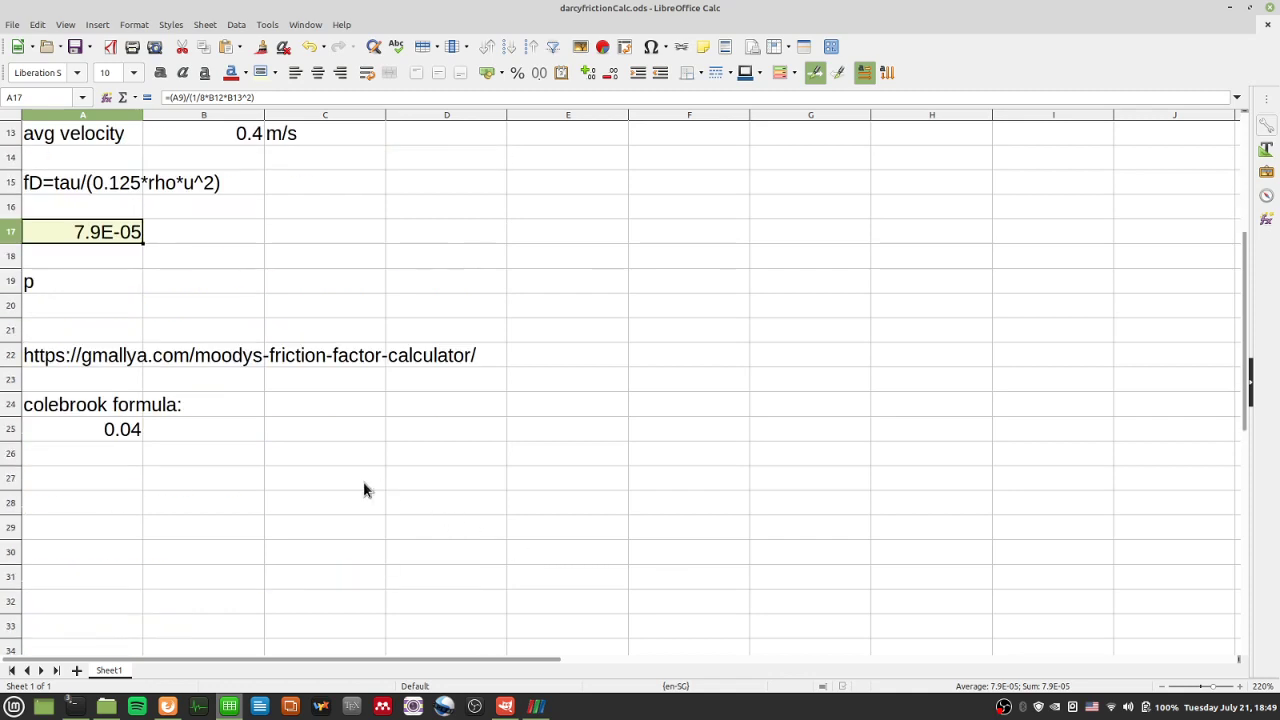
left_click(128, 500)
type("=")
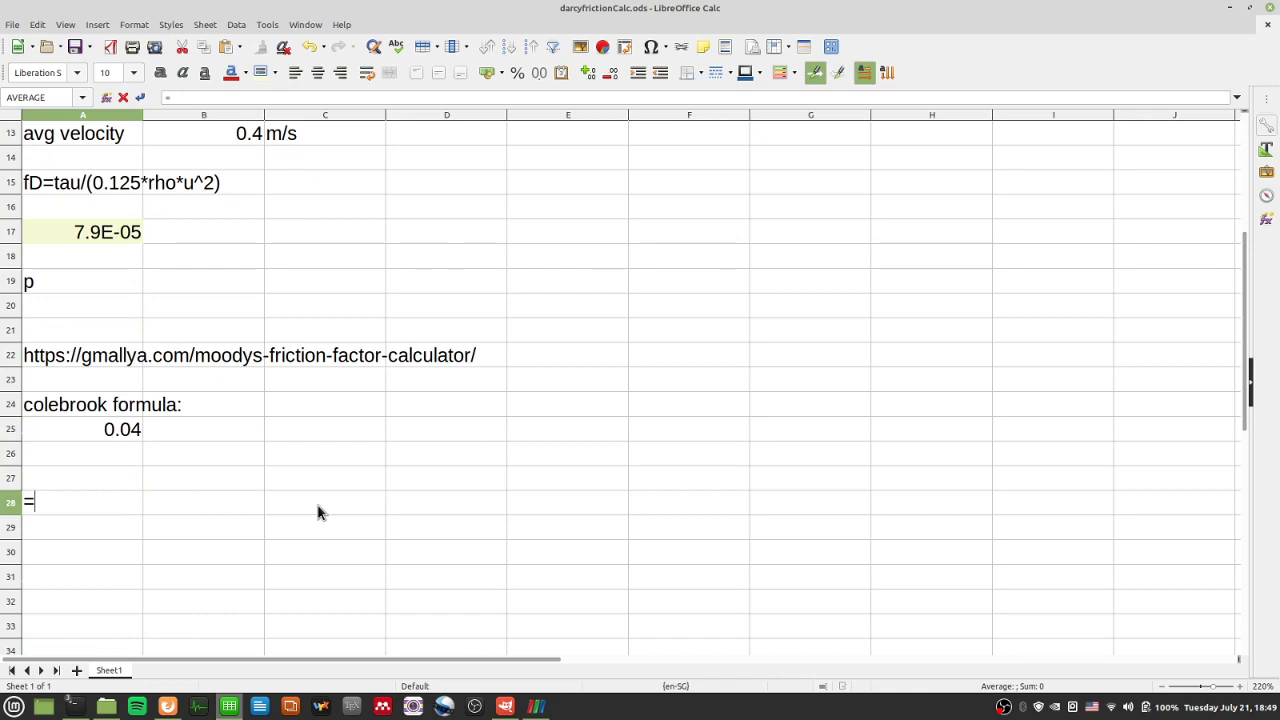
type("0.001")
Step: In ParaView, zoom in on the refined_snappy_pipe.foam cross-section coloured by U Magnitude
left_click(550, 708)
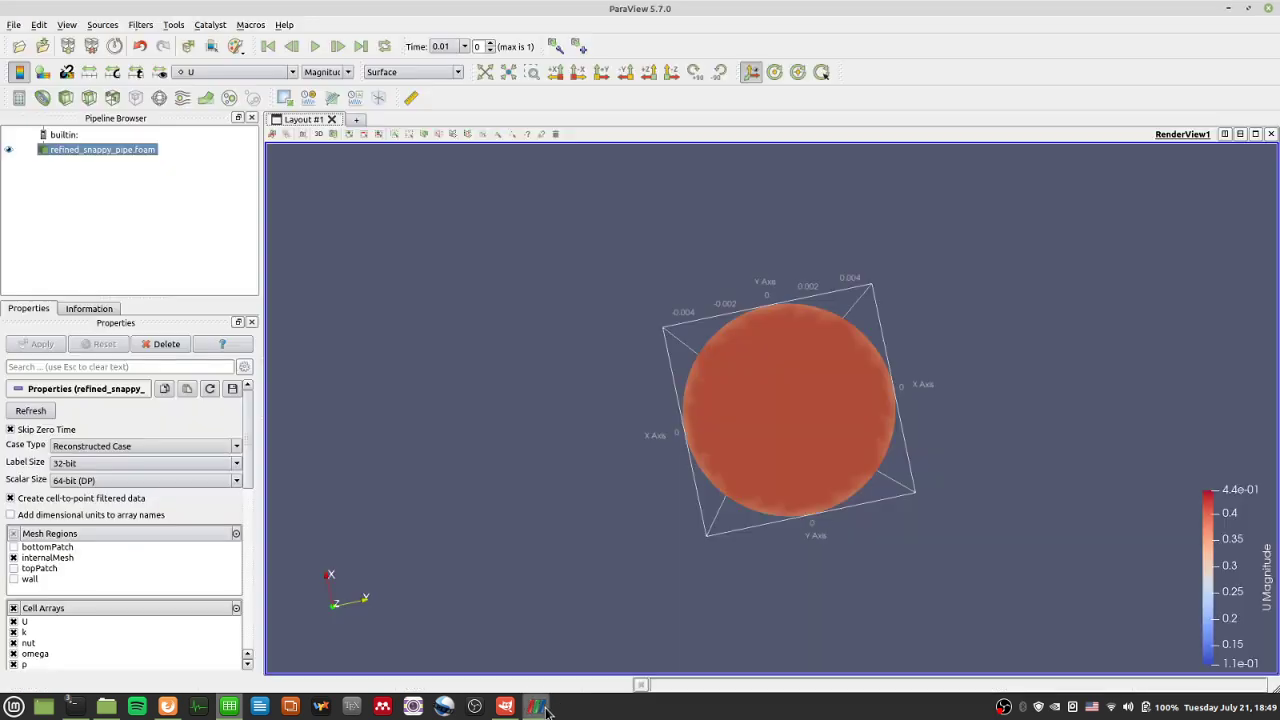
scroll(631, 551, "down", 3)
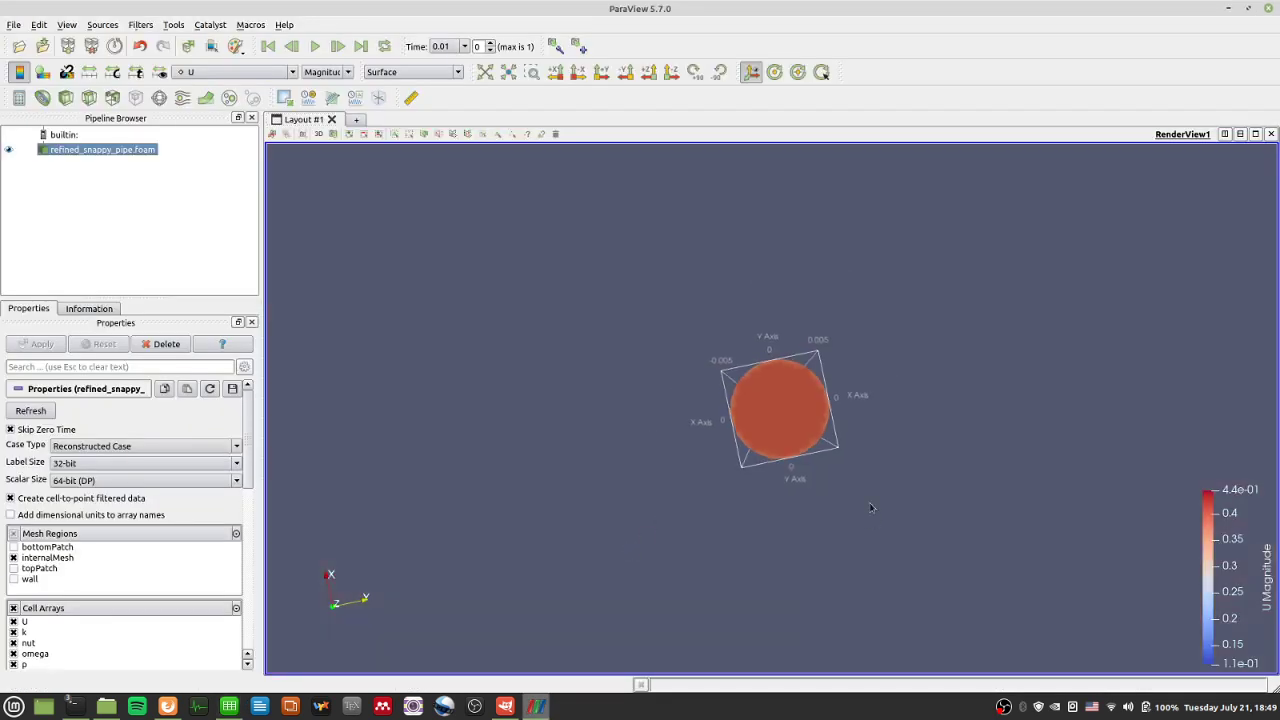
scroll(868, 520, "up", 5)
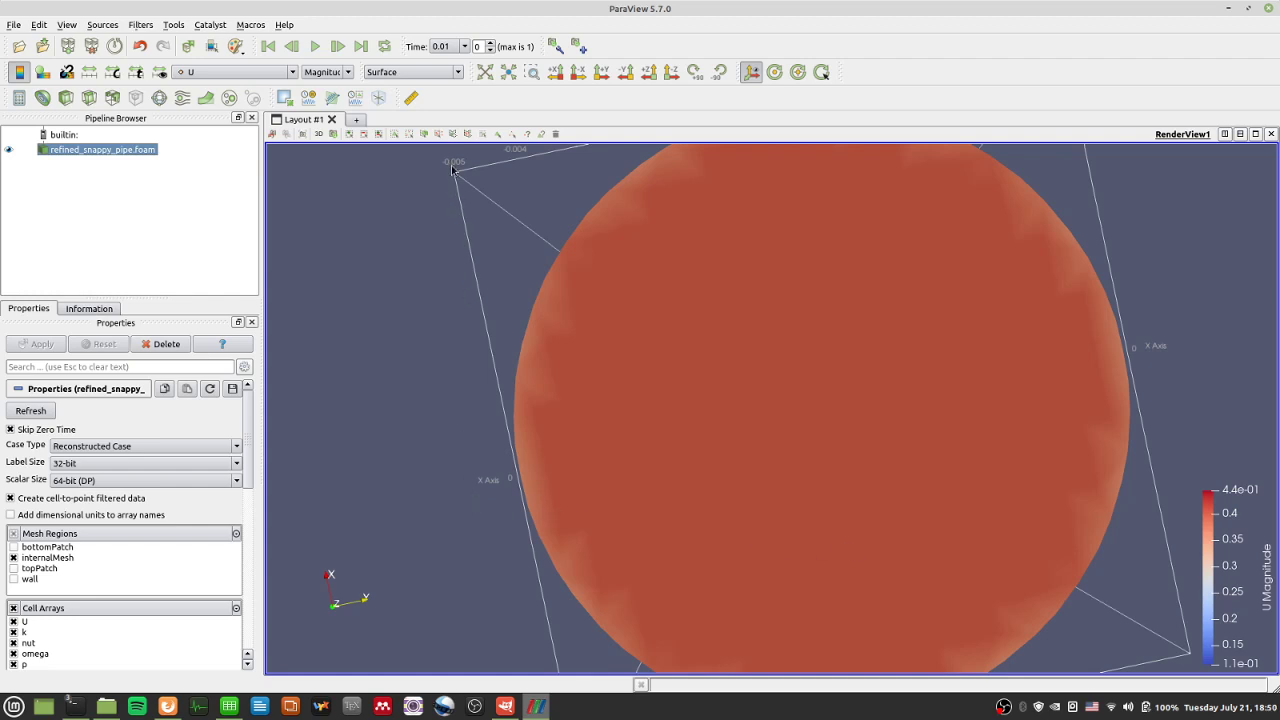
Step: Change A28's formula to =0.01*0.4/1e-6 so it evaluates to 4000
key("alt+Tab")
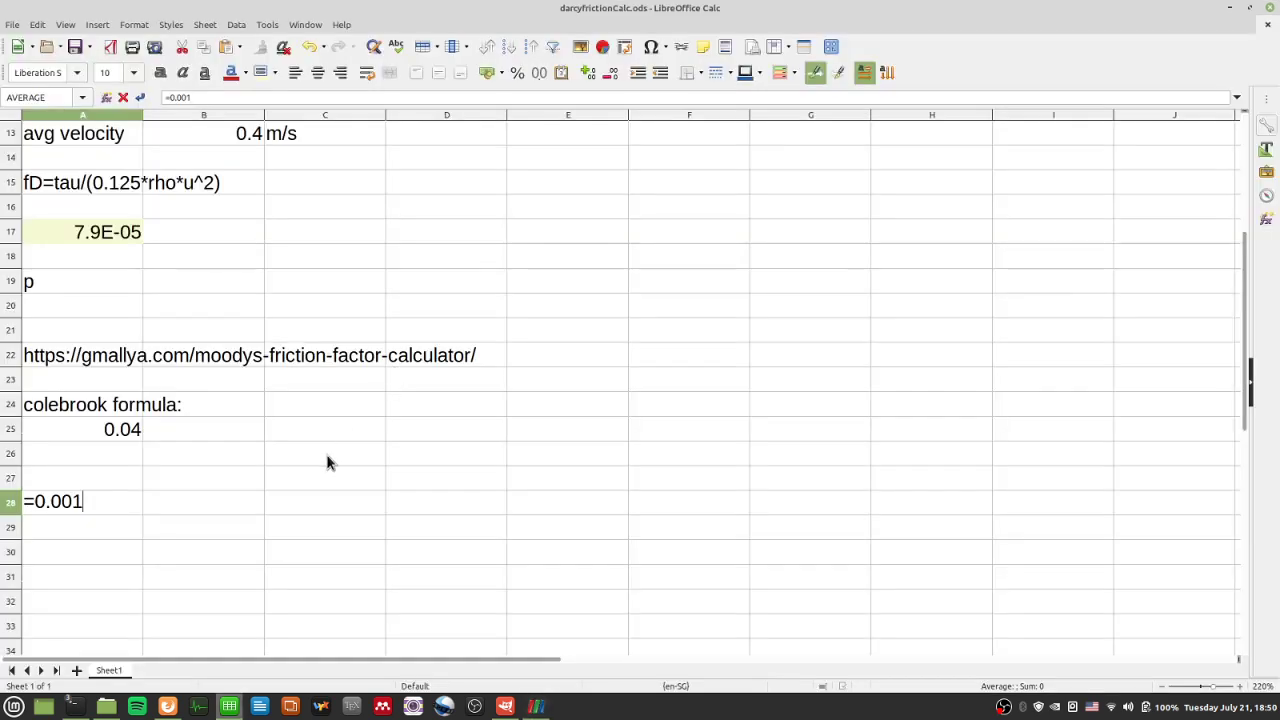
key("BackSpace")
key("BackSpace")
type("1")
type("*")
type("0.0")
key("BackSpace")
type("4")
key("Return")
key("Up")
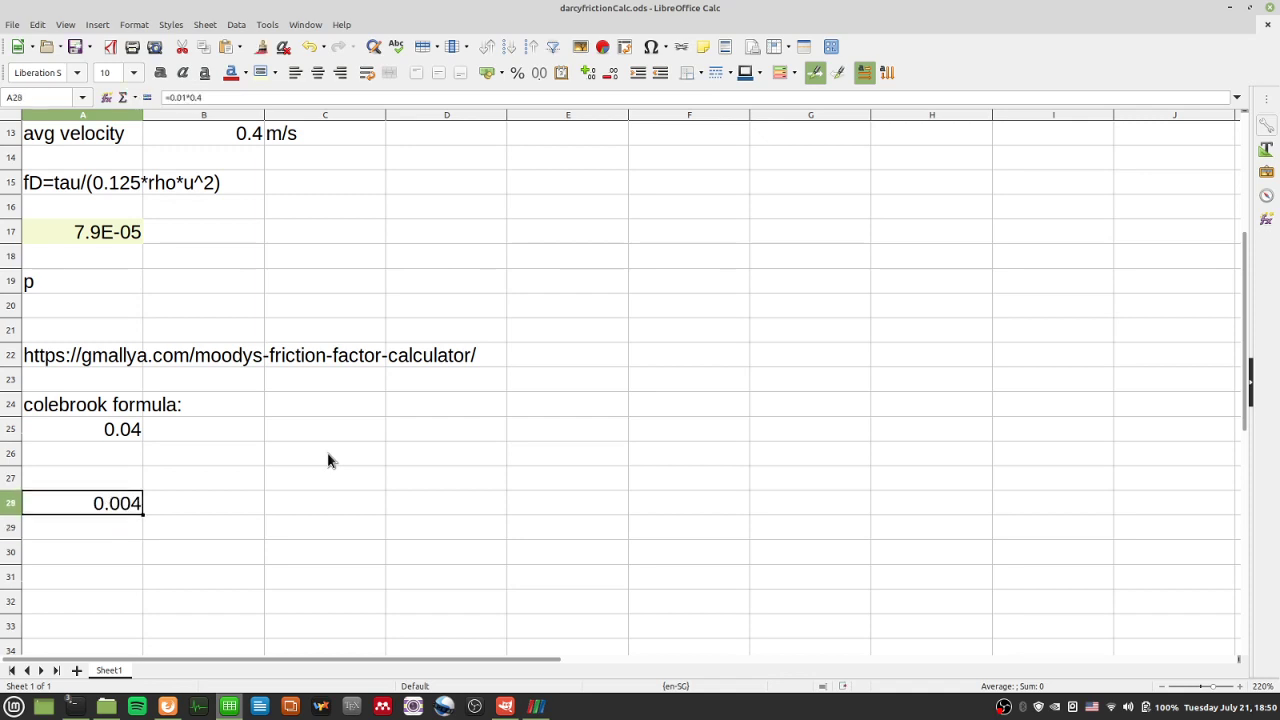
key("F2")
type("/1")
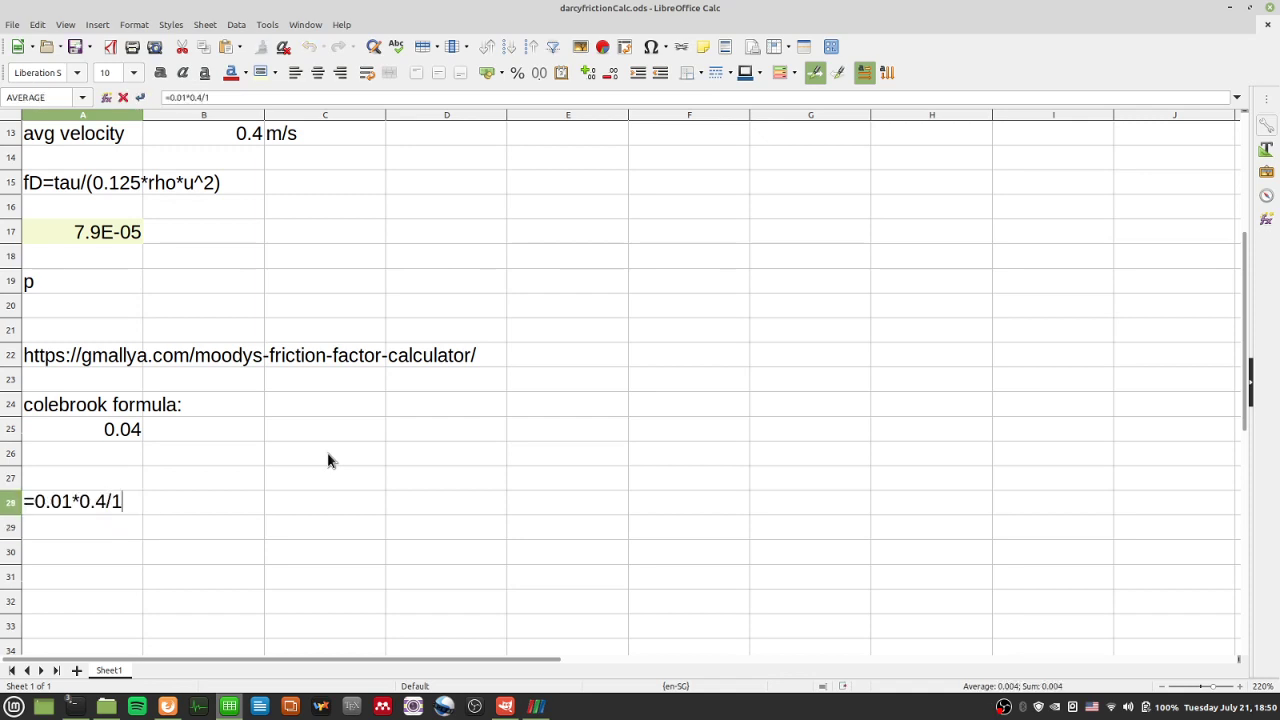
type("e-6")
key("Return")
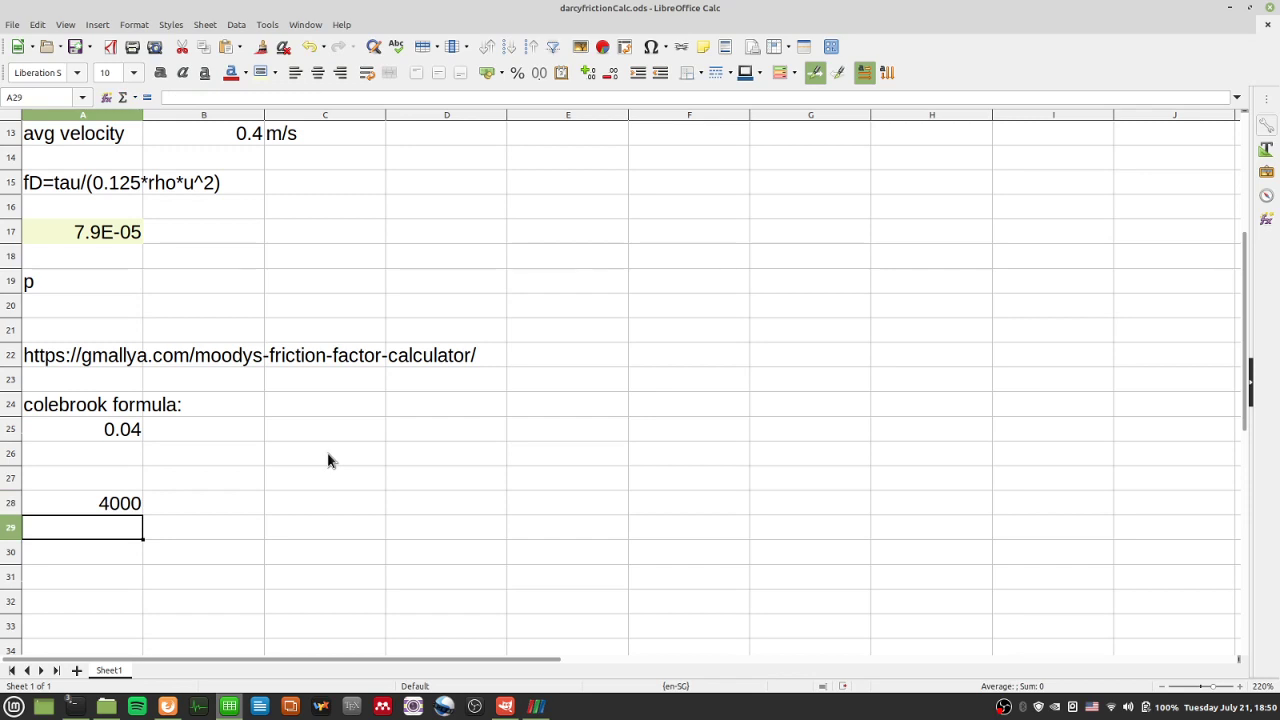
Step: Replace A28 with the label 'Re' and enter 4000 in A29
key("Up")
key("Up")
key("Up")
key("Up")
key("Up")
key("Up")
key("Up")
key("Up")
key("Up")
key("Up")
key("Up")
key("Up")
key("Up")
key("Up")
key("Up")
key("Up")
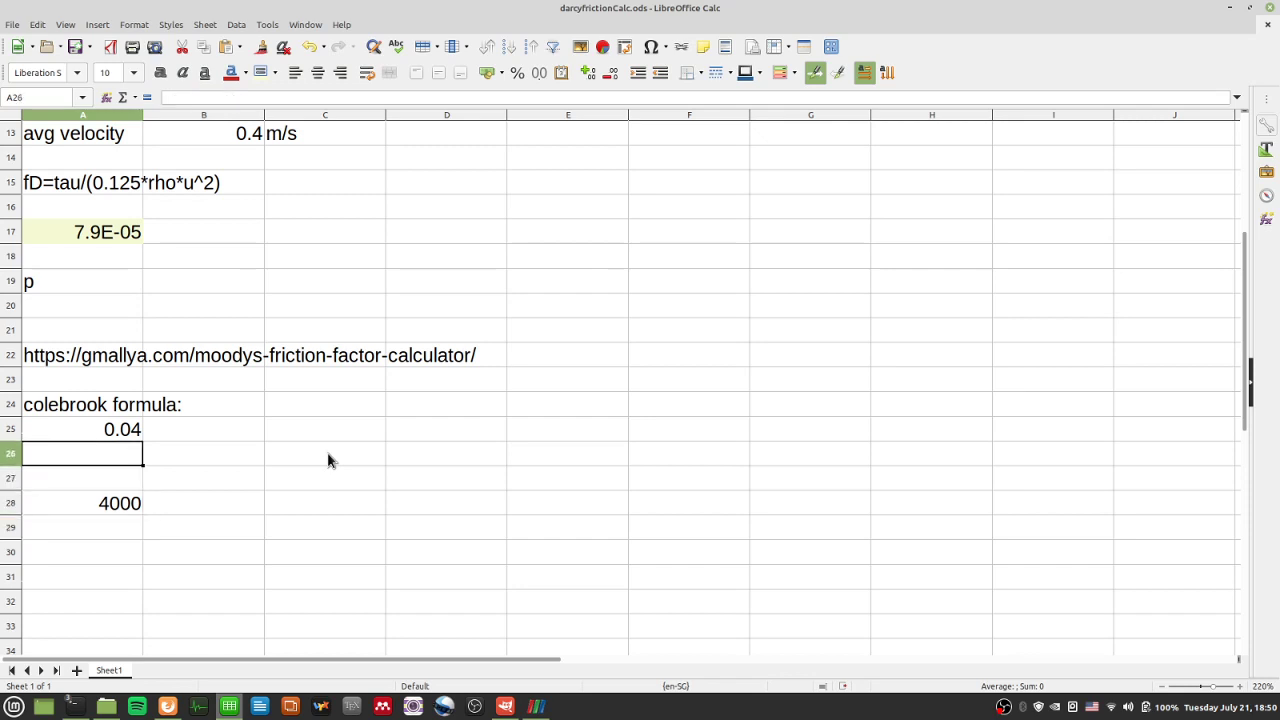
key("Down")
key("Down")
key("Down")
key("Down")
key("Down")
key("Down")
key("Down")
key("Down")
key("Down")
key("Down")
key("Down")
key("Down")
key("Down")
key("Down")
key("Down")
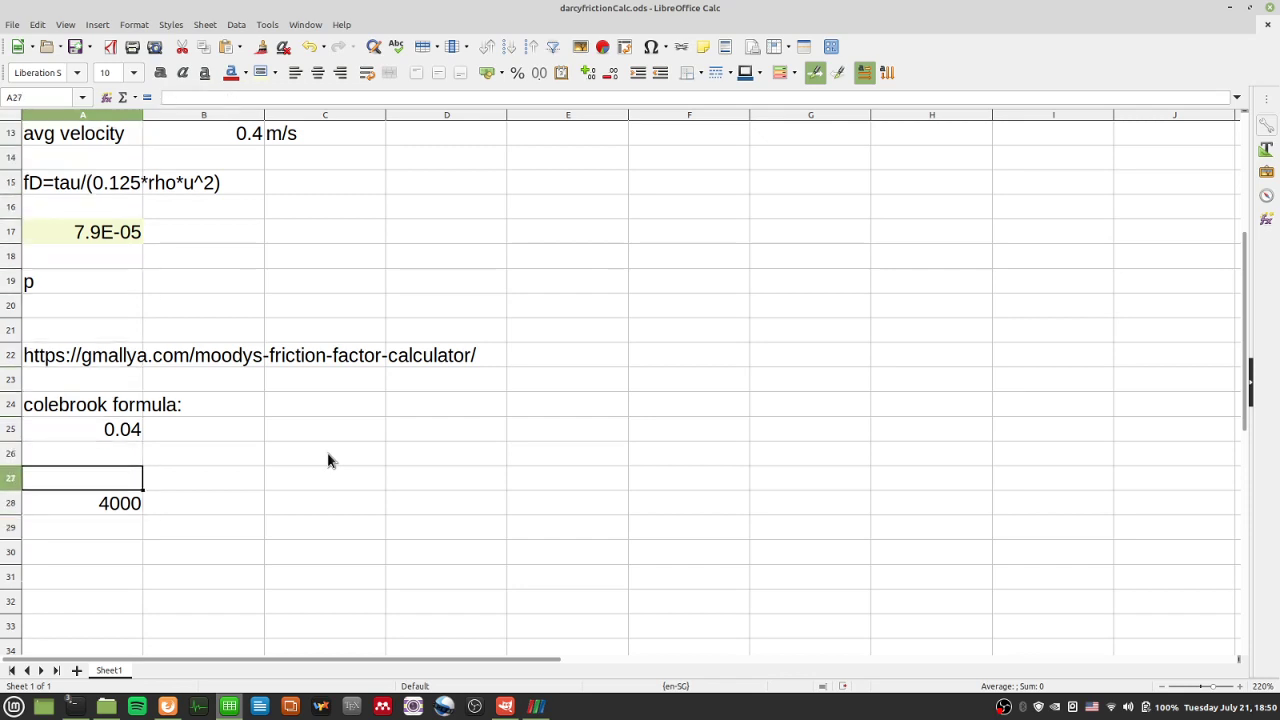
key("Delete")
type("Re")
key("Return")
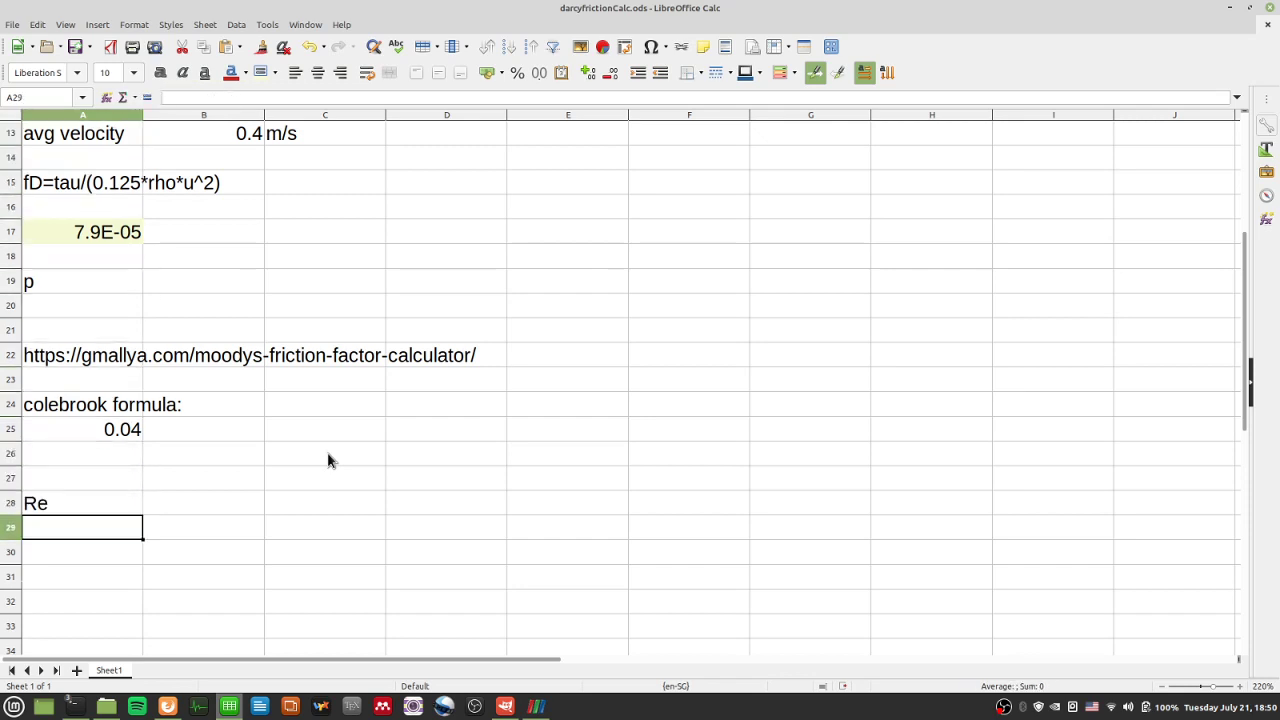
type("4000")
key("Return")
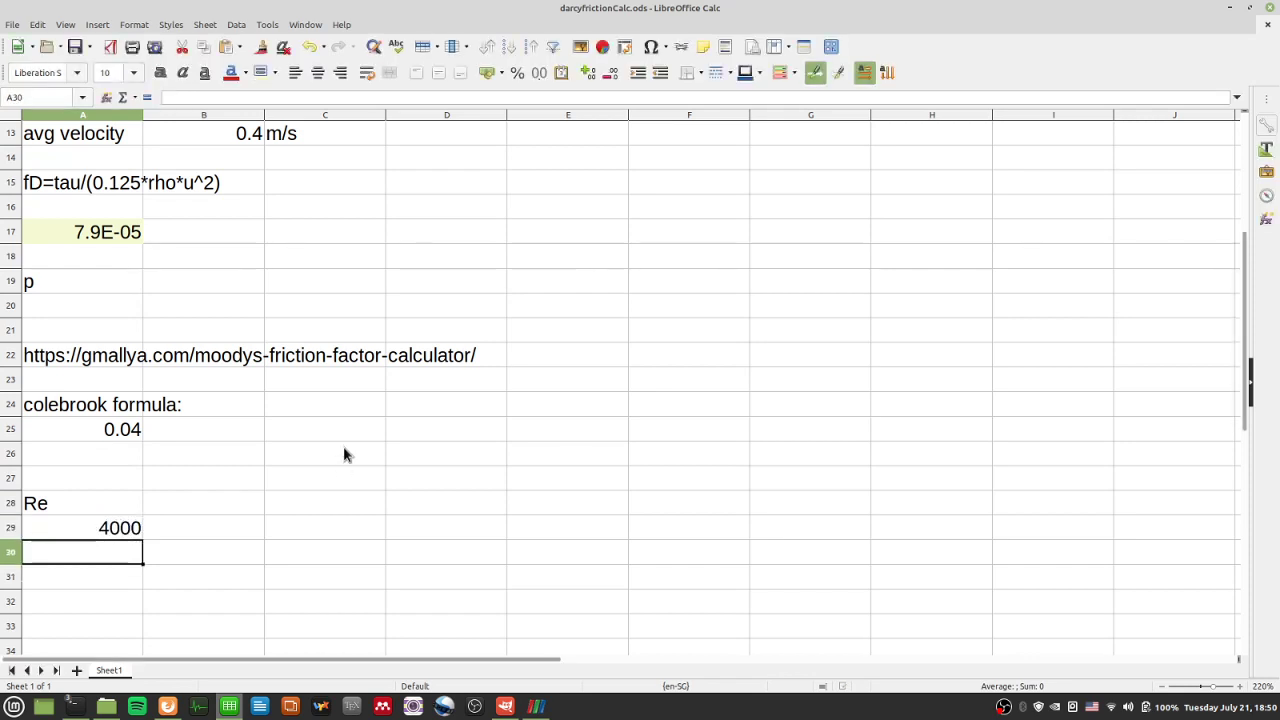
Step: In ParaView, rotate the pipe to a side view and reload the case data
key("alt+Tab")
left_click_drag(826, 409, 674, 511)
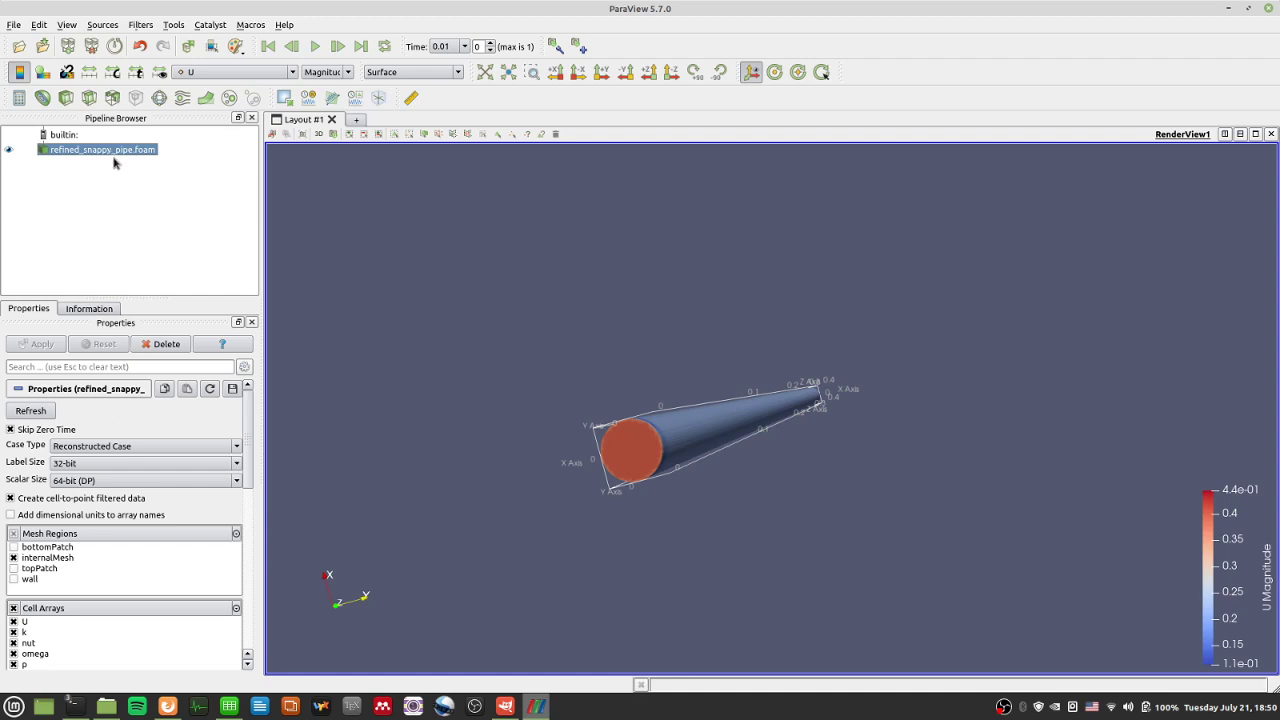
key("F5")
Step: Check the colouring options and keep the pipe in Surface representation
left_click(257, 72)
left_click(257, 72)
left_click(410, 72)
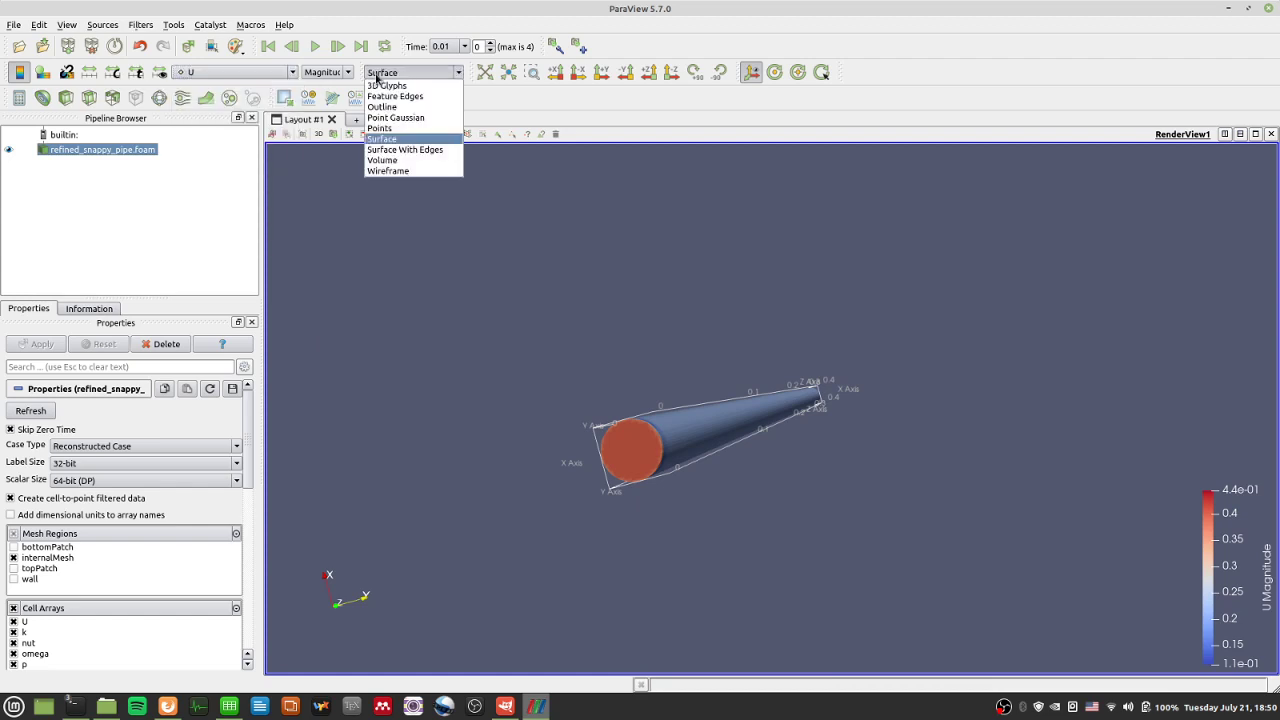
left_click(378, 72)
Step: Add a Slice filter to refined_snappy_pipe.foam and apply it
right_click(108, 153)
mouse_move(190, 251)
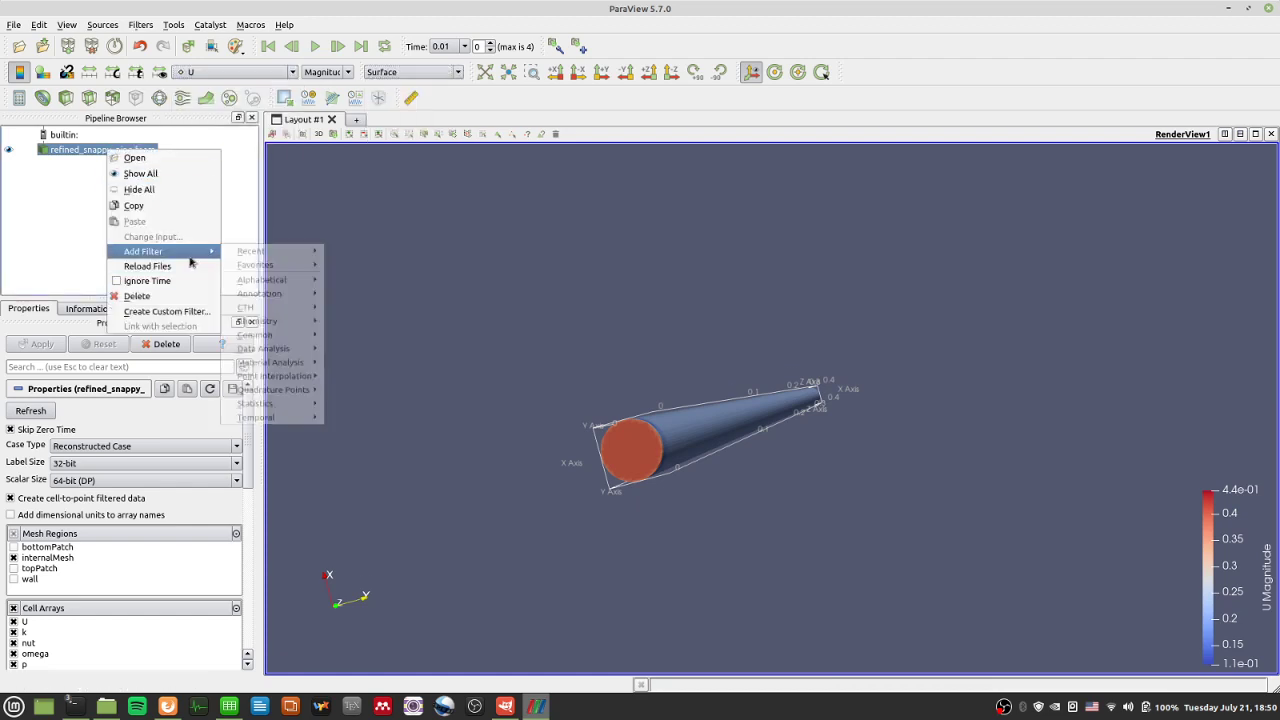
mouse_move(293, 342)
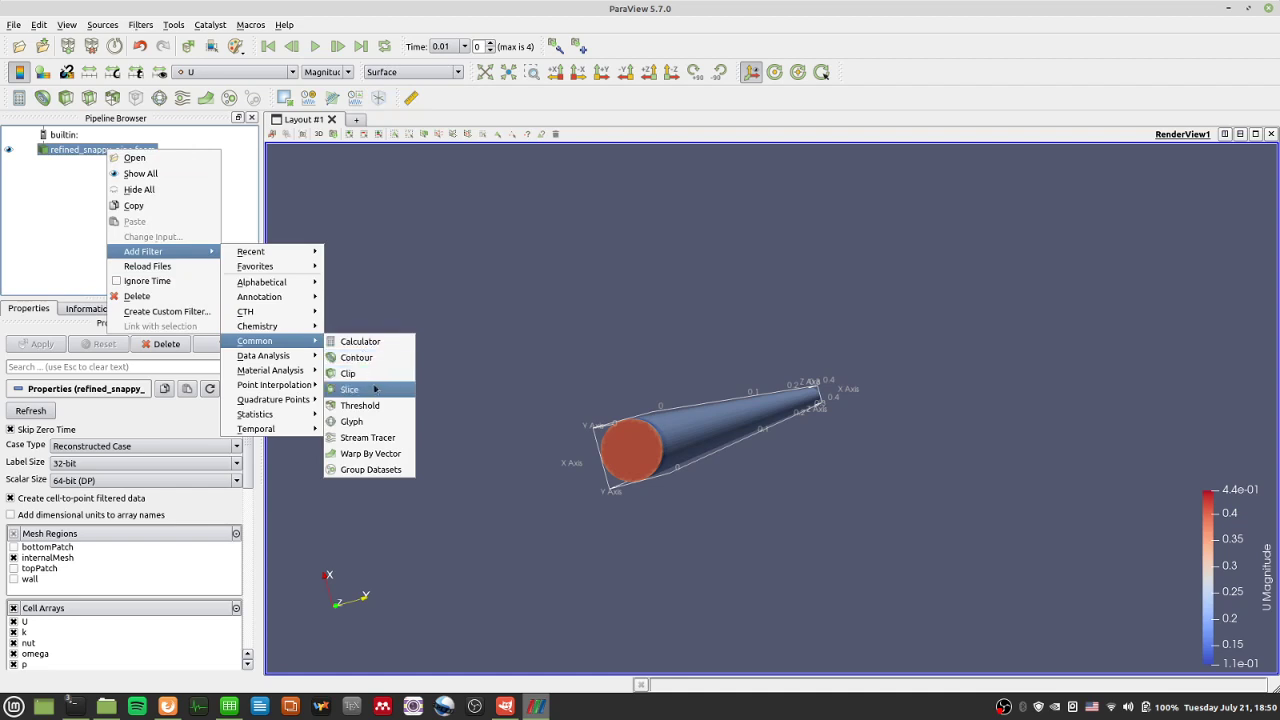
left_click(385, 385)
left_click(58, 346)
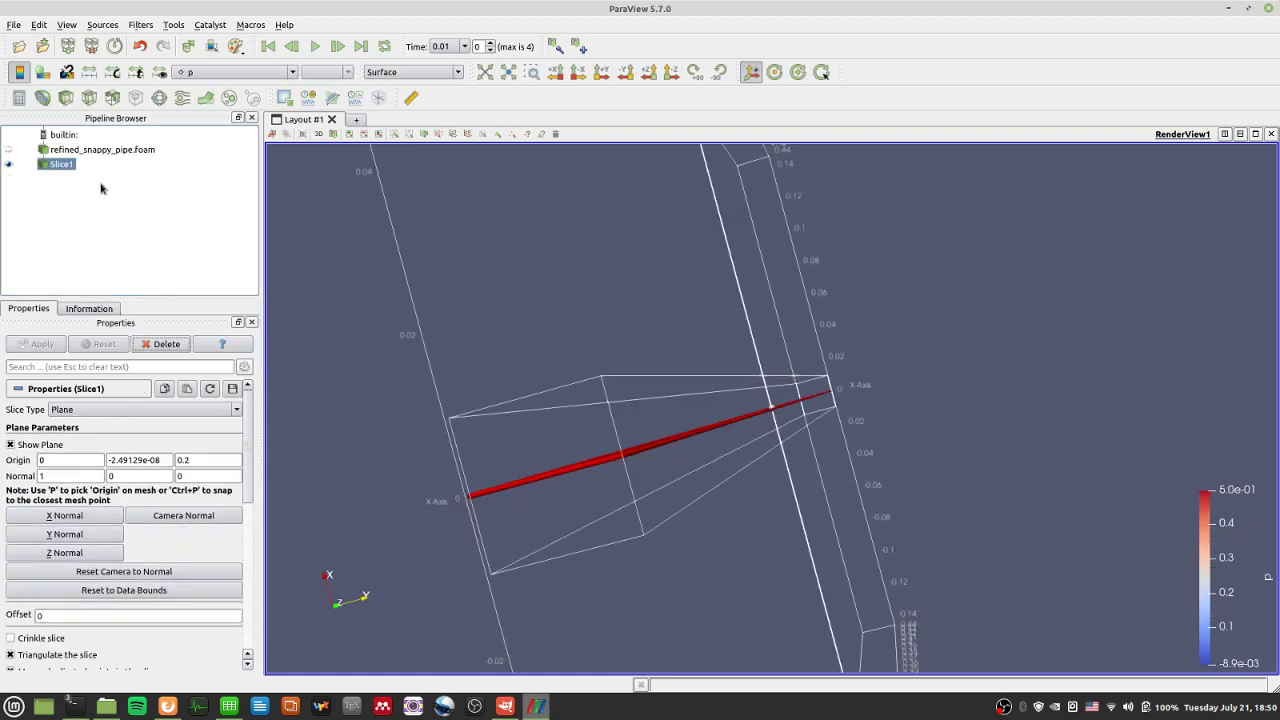
Step: Colour Slice1 by U, then select the pipe dataset in the pipeline
left_click(237, 76)
left_click(186, 134)
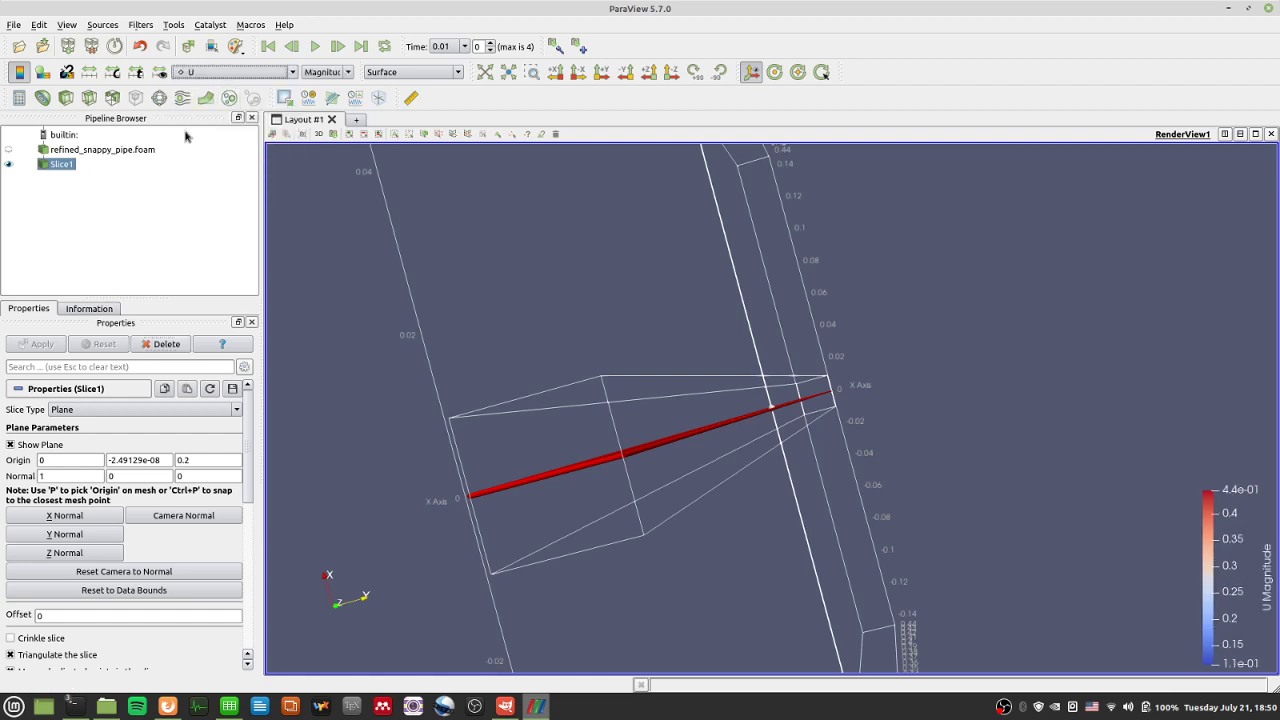
left_click(118, 150)
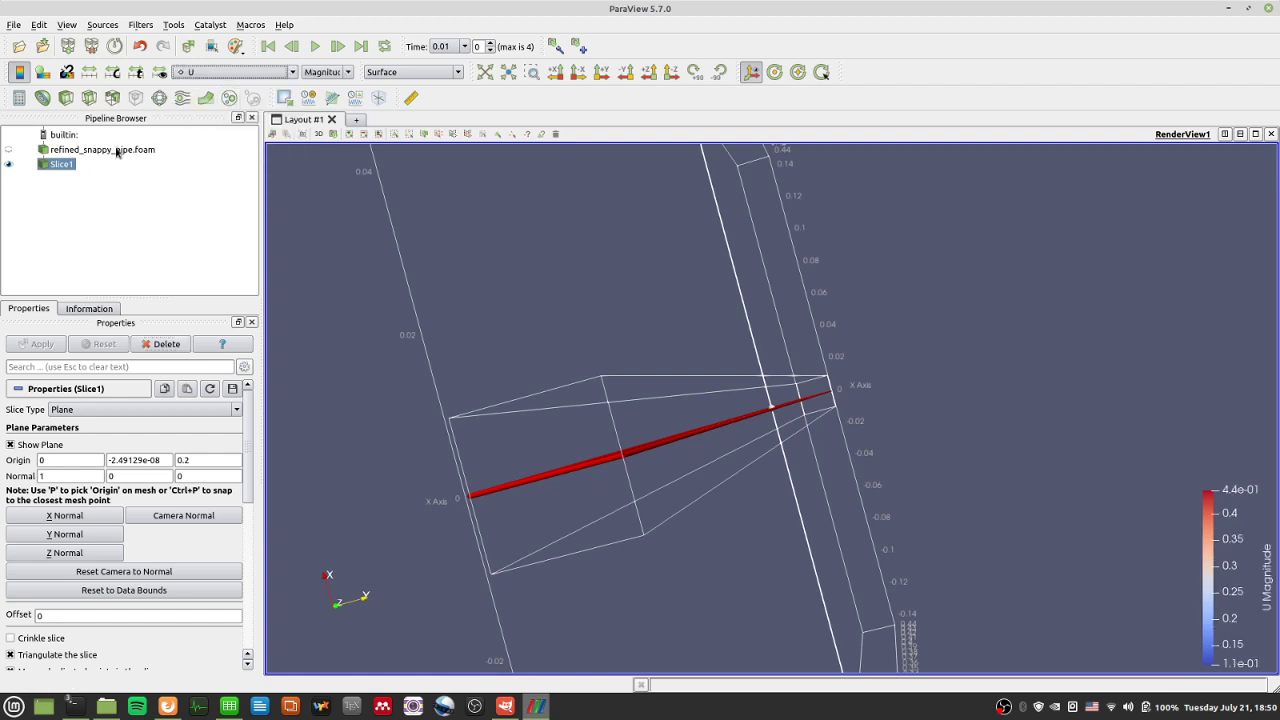
Step: Look along the X axis at the slice and zoom in until it fills the view
left_click(668, 72)
left_click(602, 72)
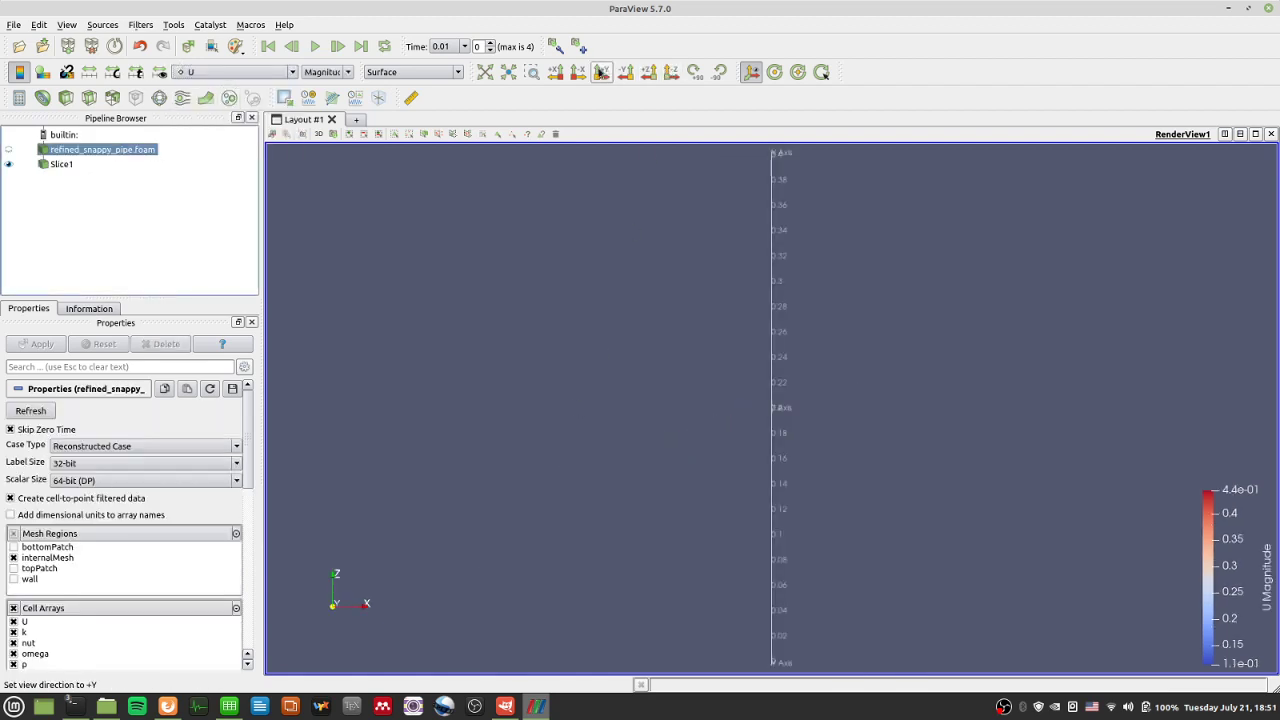
left_click(580, 72)
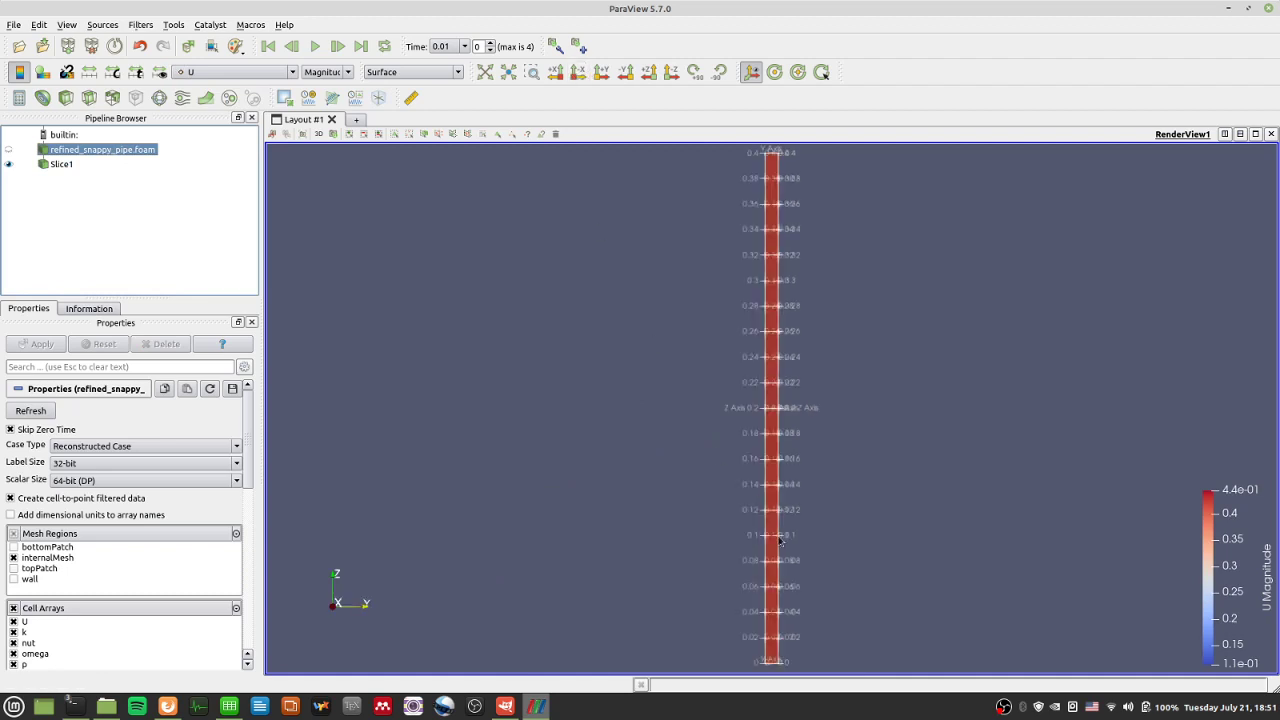
scroll(793, 545, "up", 5)
scroll(793, 545, "up", 6)
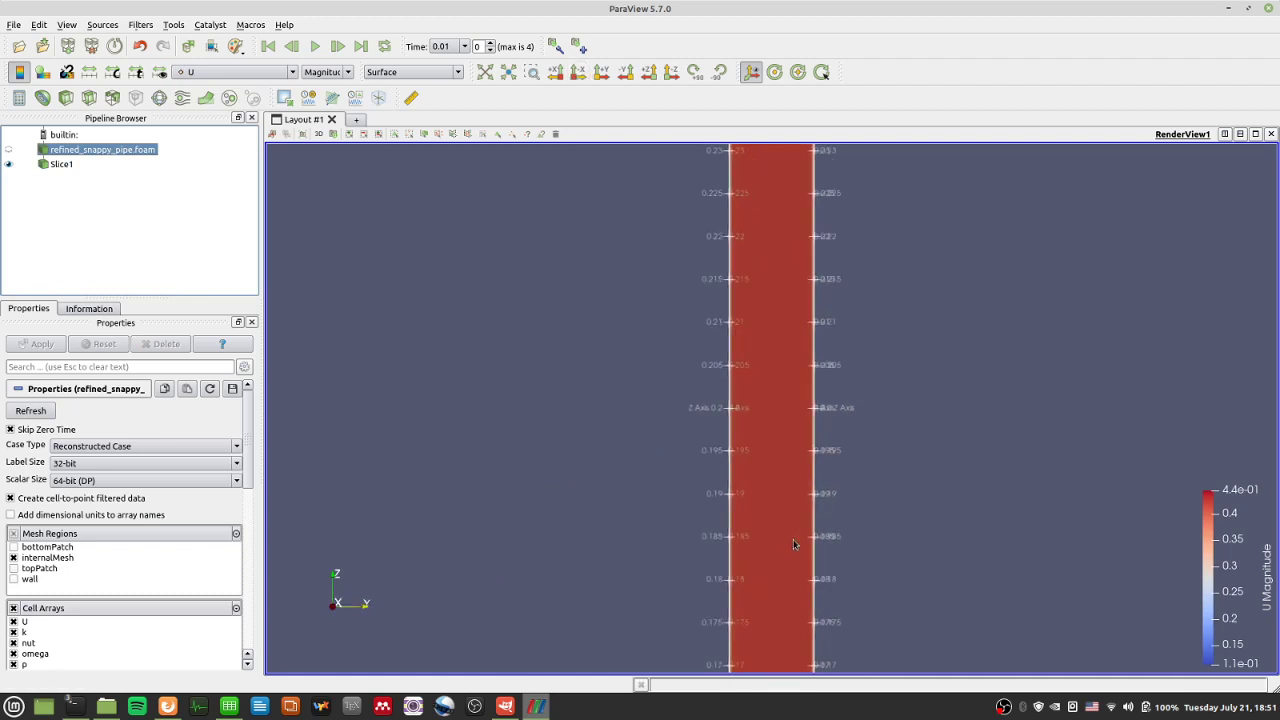
scroll(796, 533, "up", 3)
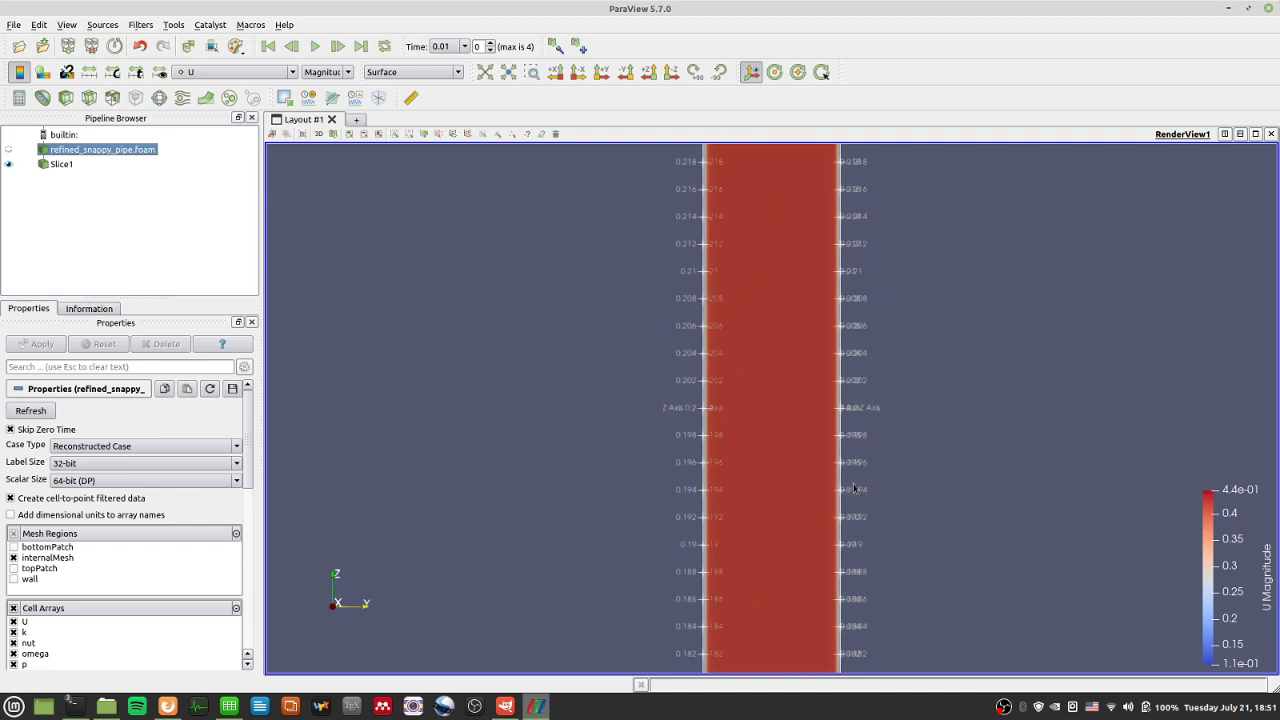
scroll(855, 525, "up", 3)
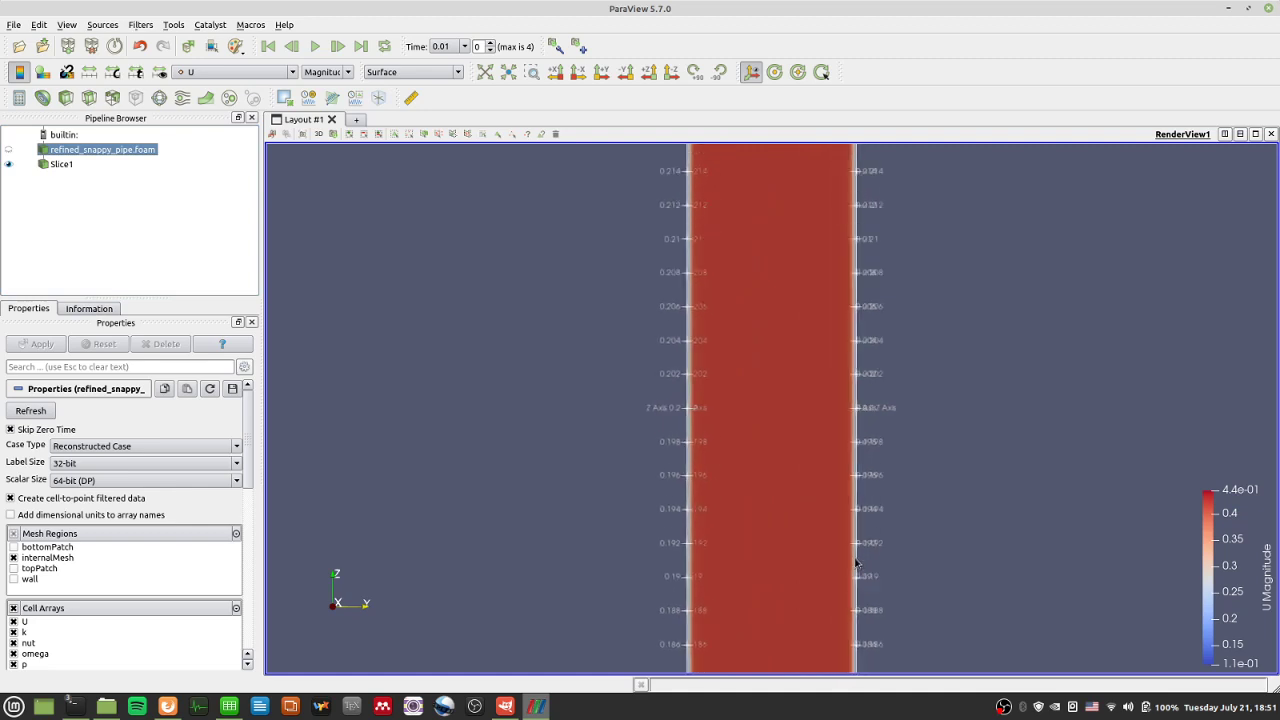
scroll(770, 511, "up", 4)
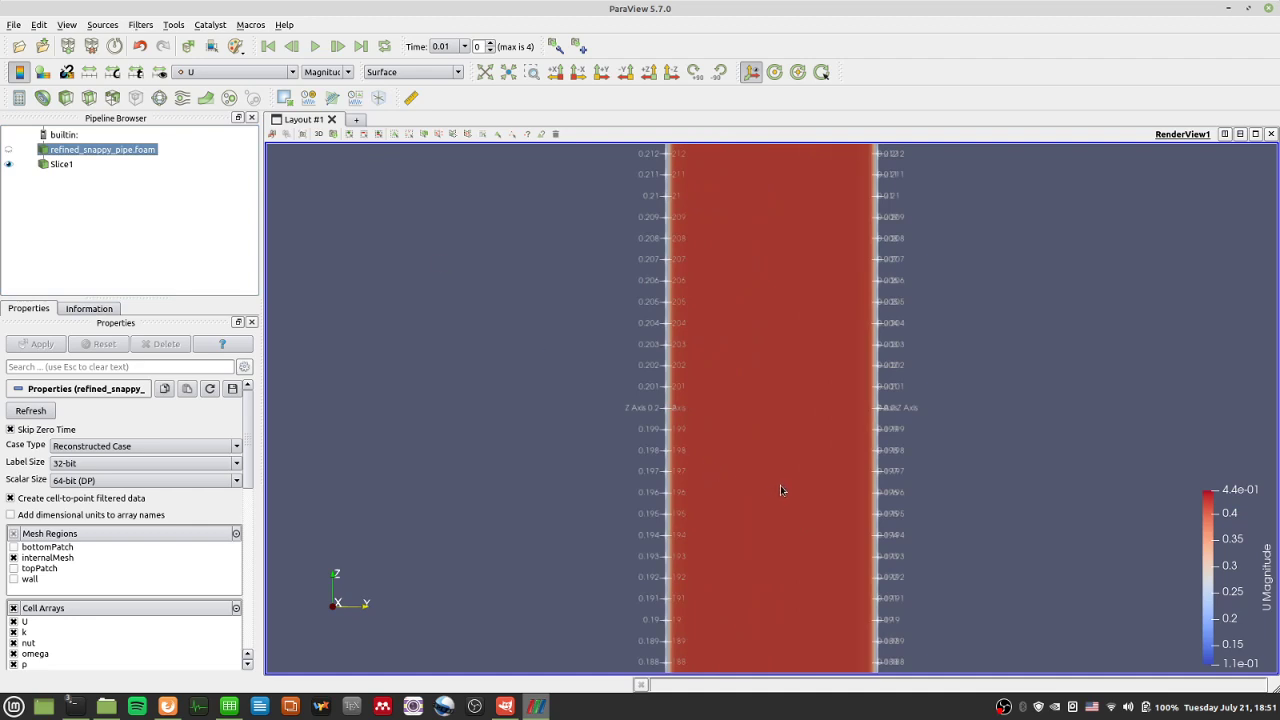
scroll(785, 490, "up", 2)
scroll(791, 493, "up", 2)
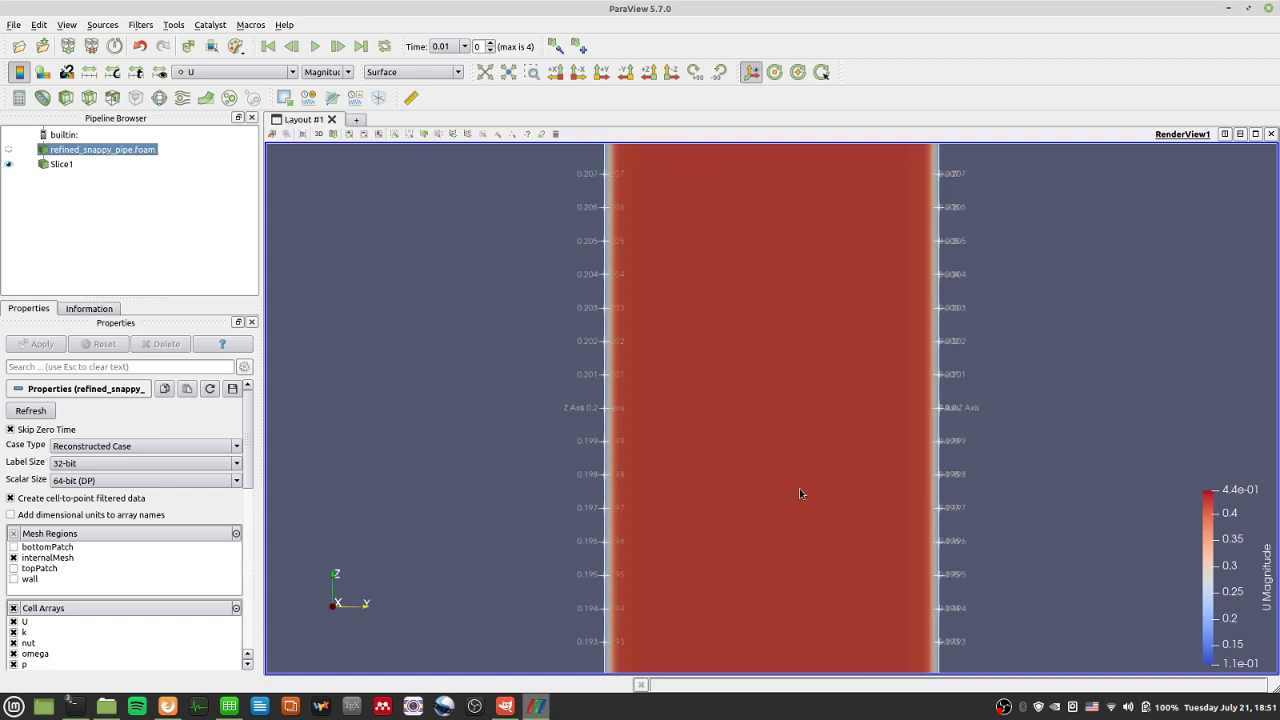
scroll(799, 493, "up", 2)
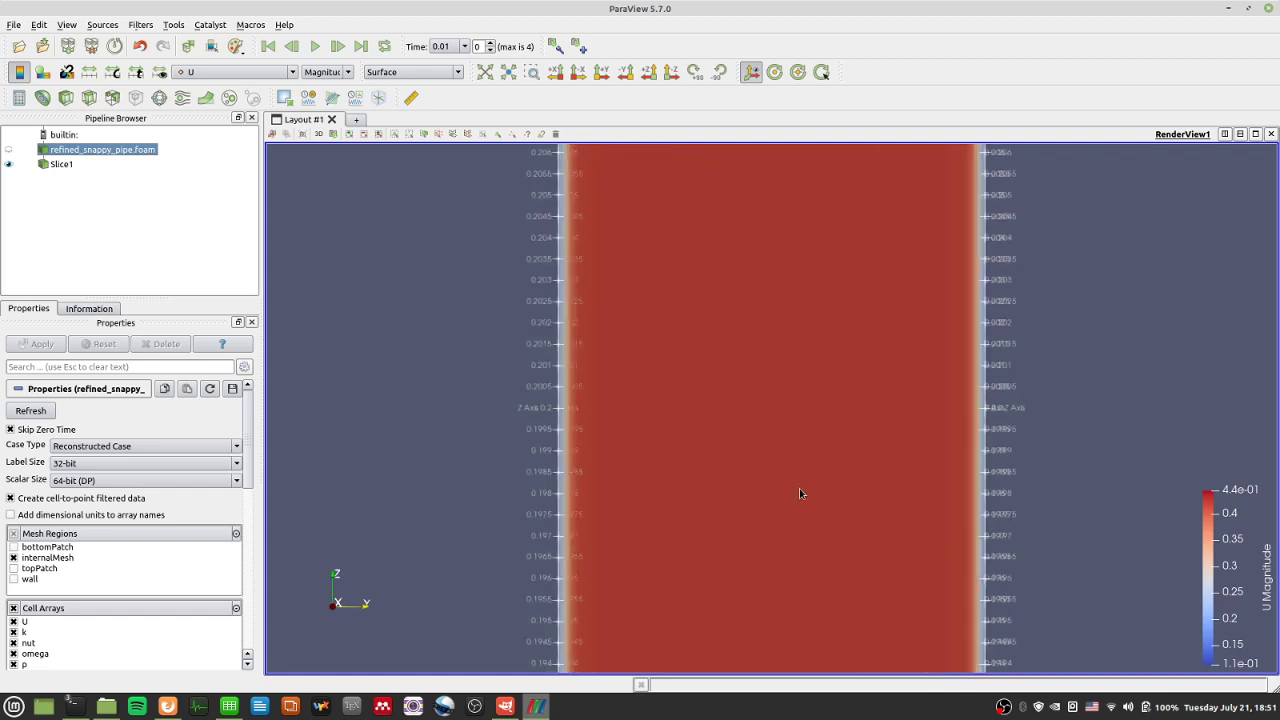
Step: Show the refined_snappy_pipe.foam surface as Surface With Edges
double_click(66, 152)
left_click(66, 165)
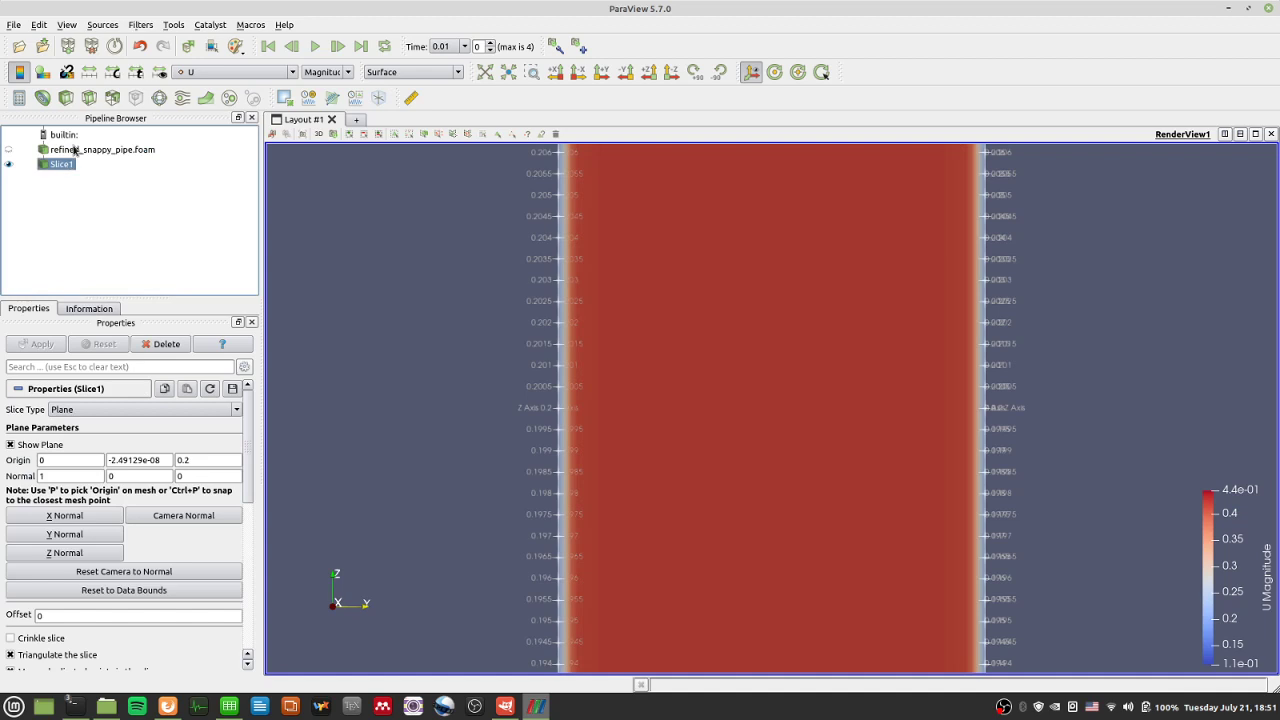
left_click(80, 152)
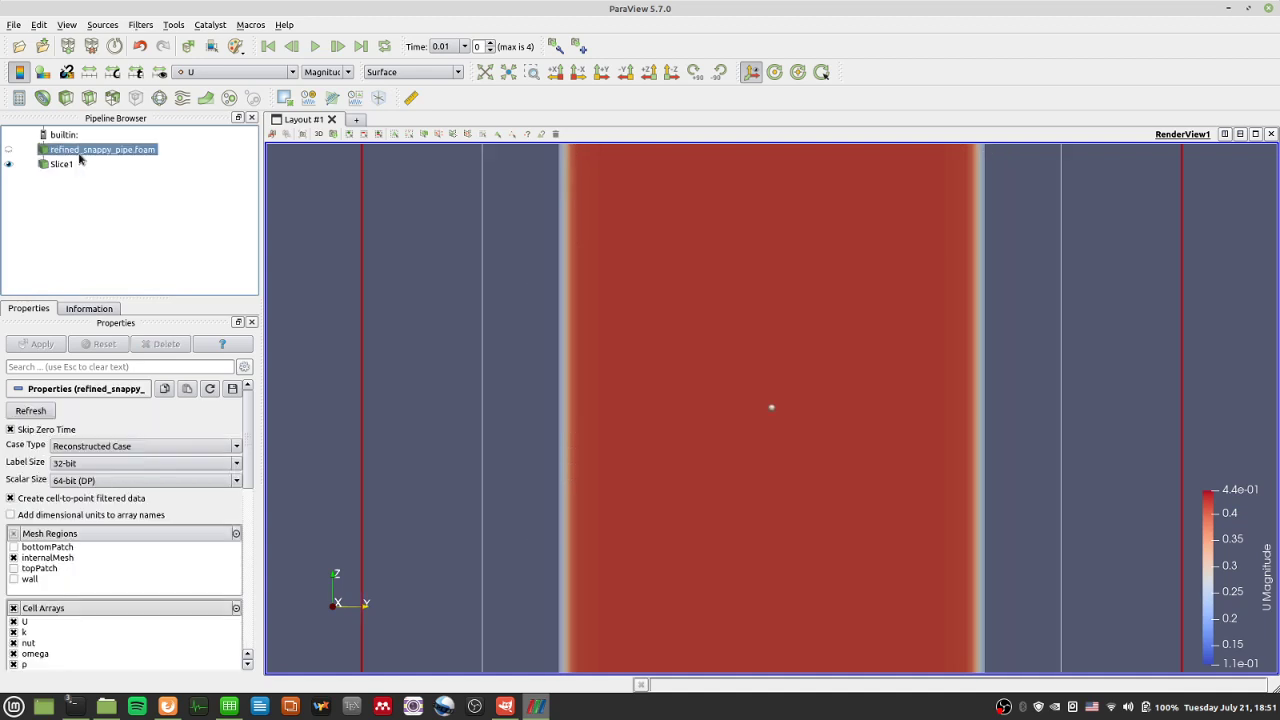
left_click(236, 72)
left_click(236, 72)
left_click(413, 72)
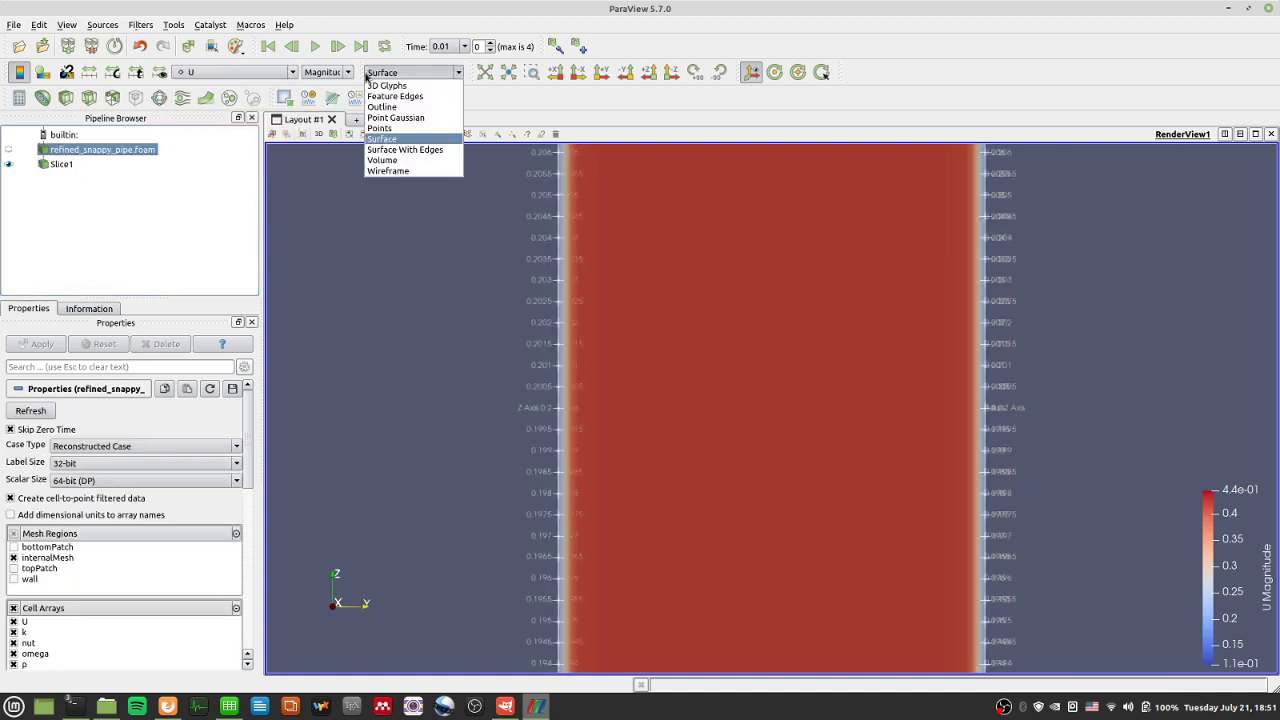
left_click(404, 150)
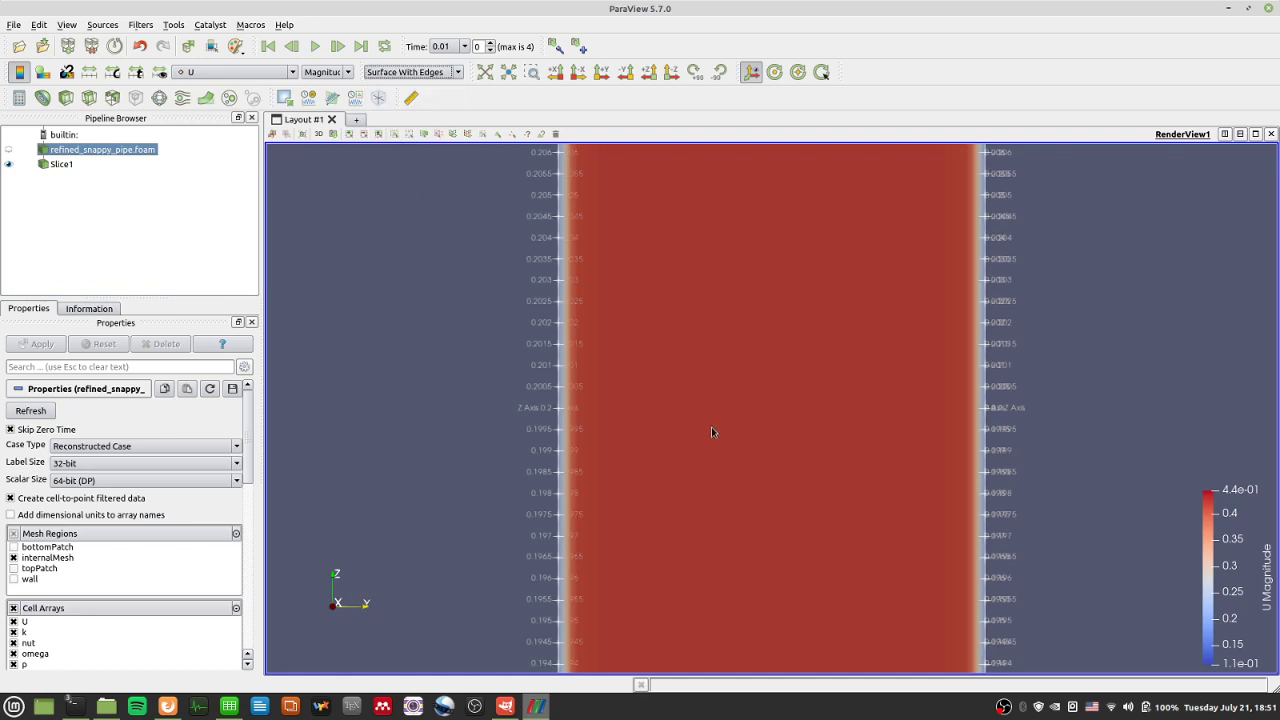
Step: Show Slice1 as Surface With Edges and zoom in on it
left_click(62, 165)
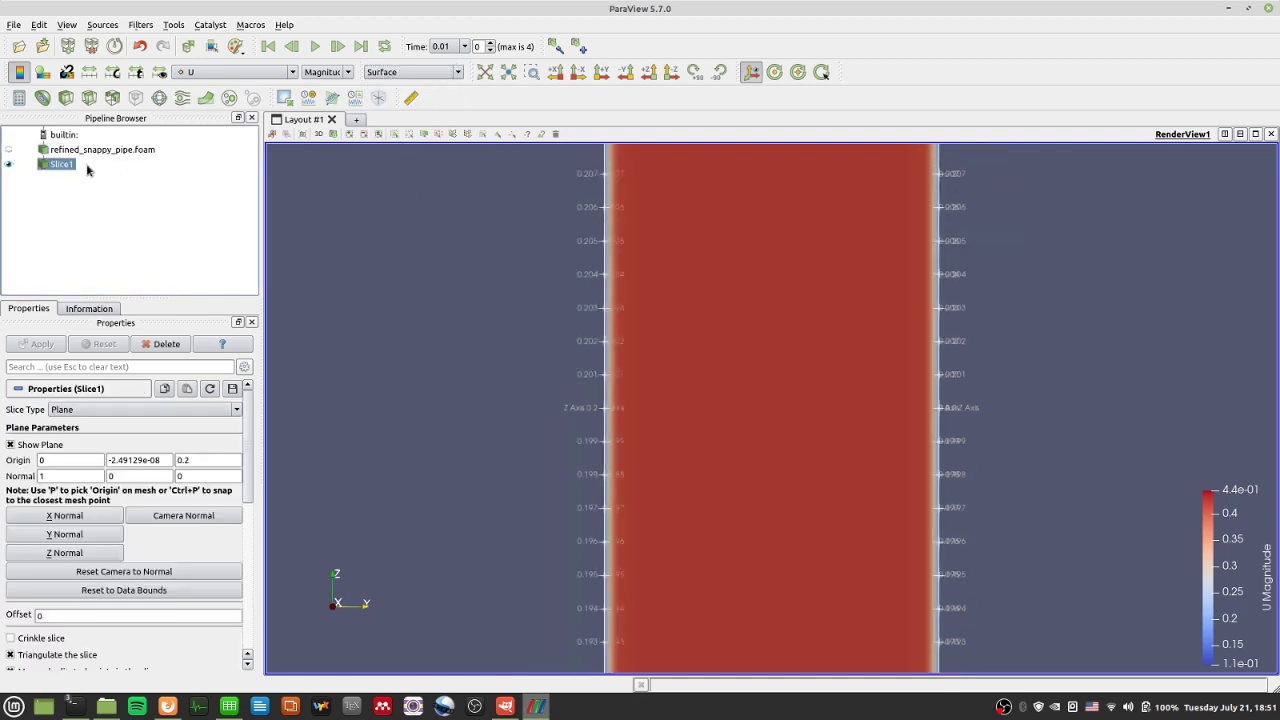
left_click(440, 74)
left_click(428, 152)
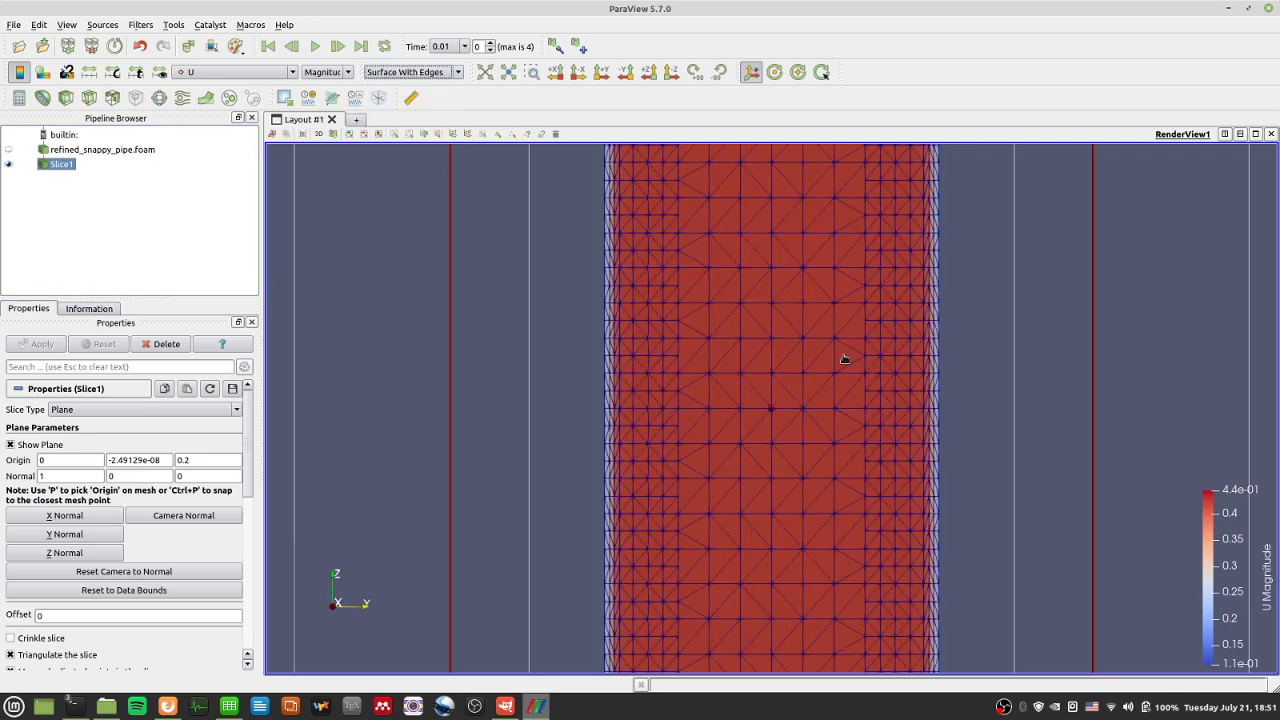
scroll(866, 429, "up", 5)
left_click(869, 435)
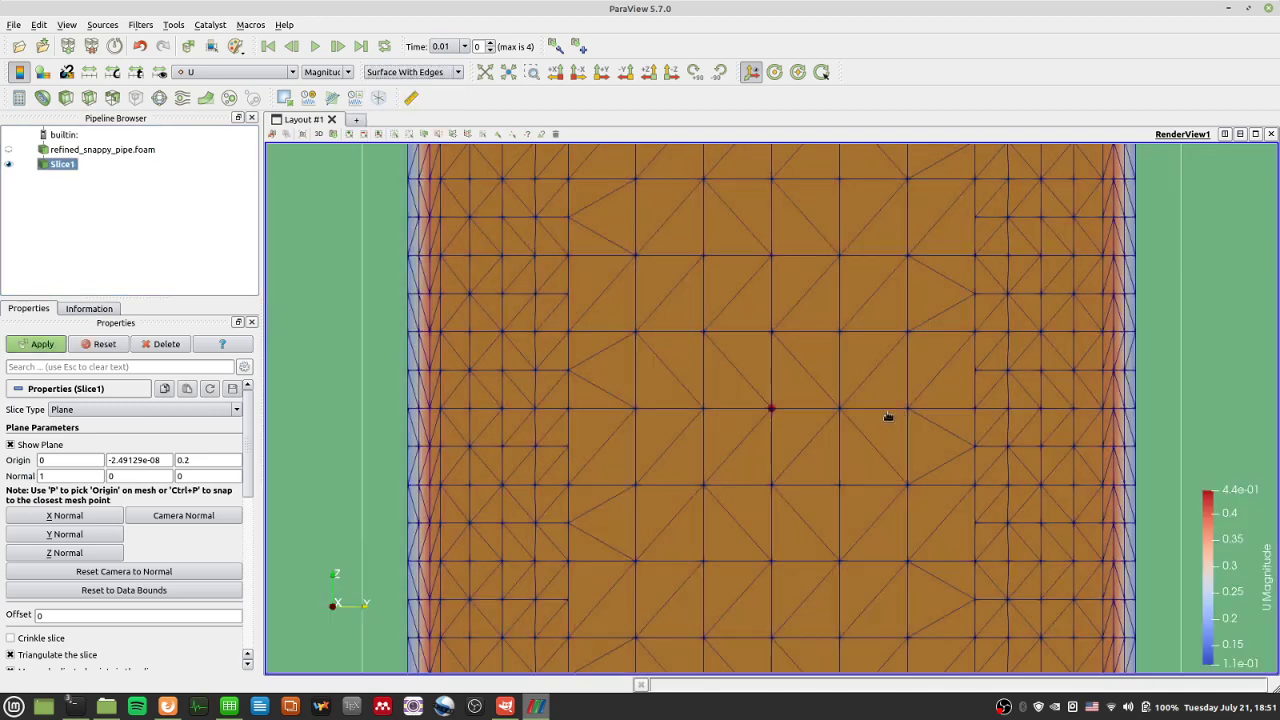
Step: Zoom and tilt to inspect the pipe mesh, then delete the Slice1 filter
left_click(119, 150)
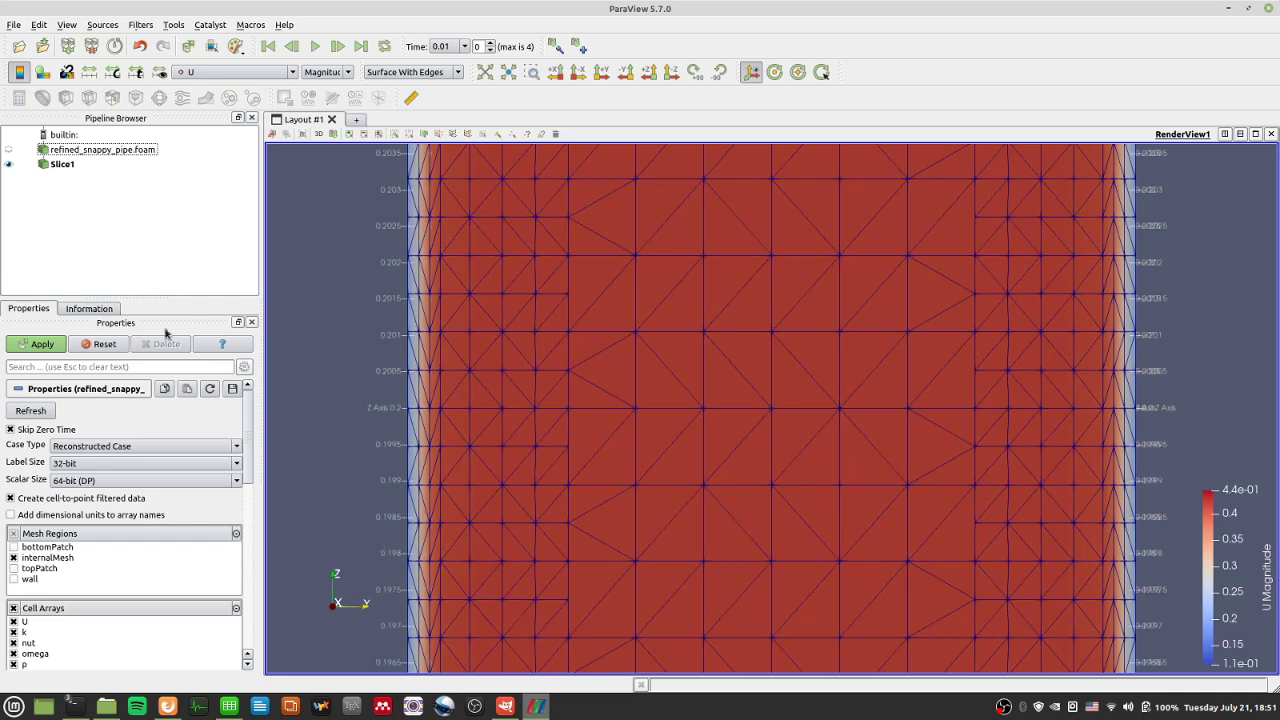
scroll(770, 420, "up", 1)
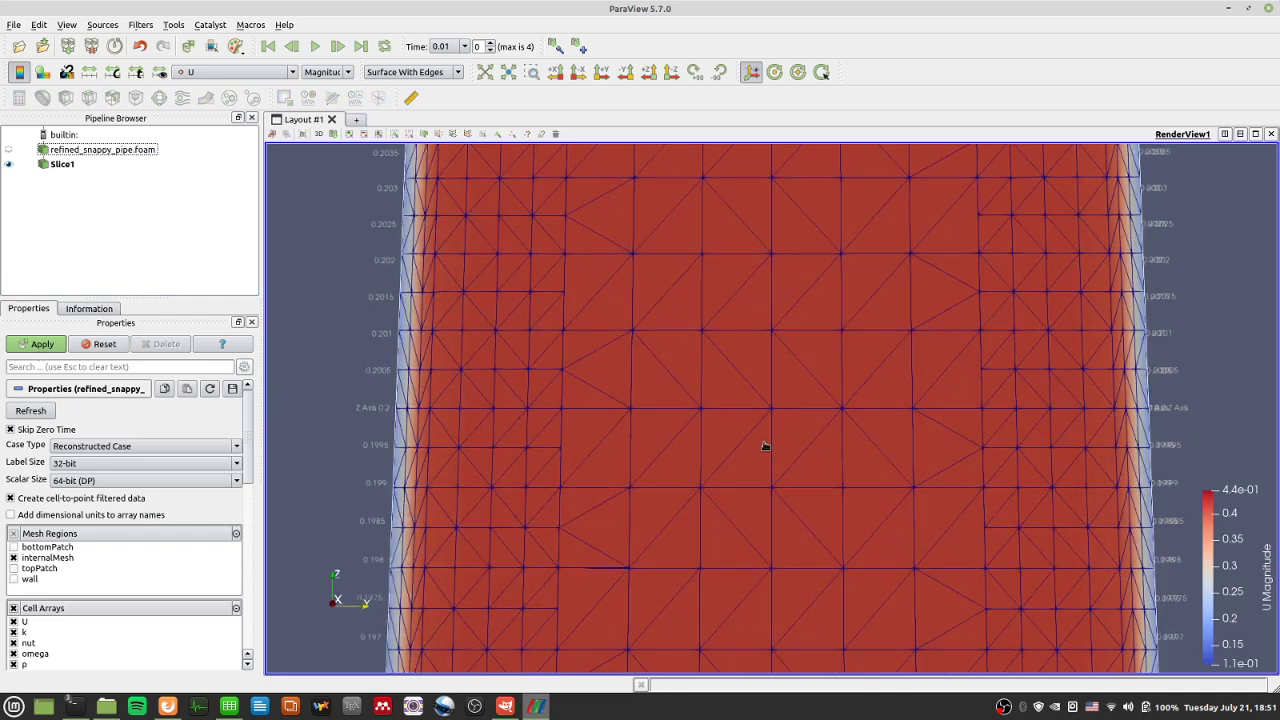
left_click_drag(765, 446, 769, 449)
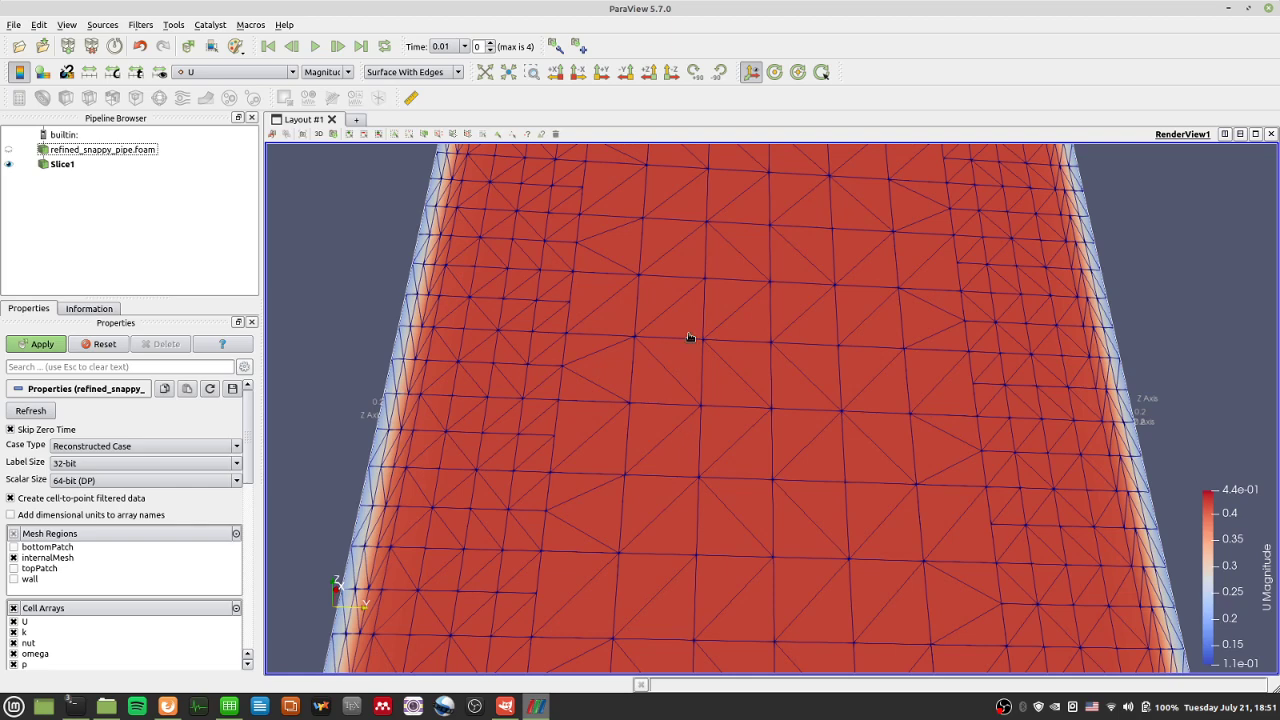
left_click(60, 166)
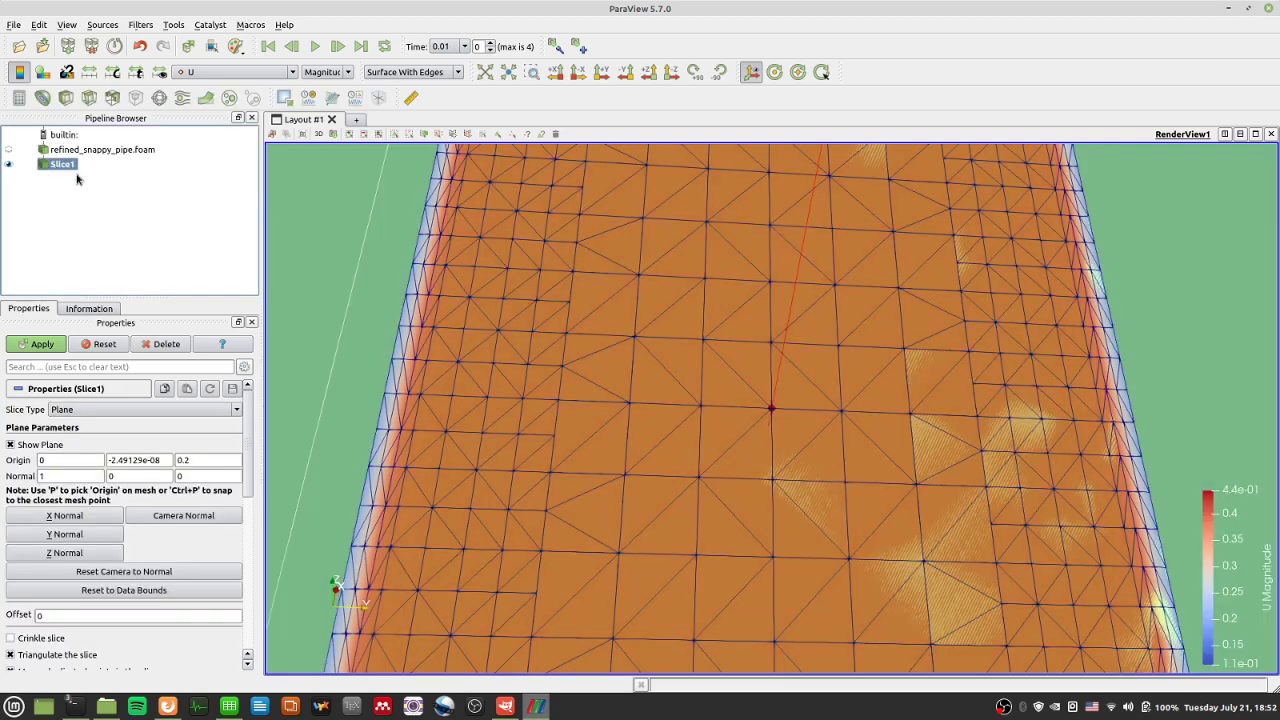
left_click(166, 344)
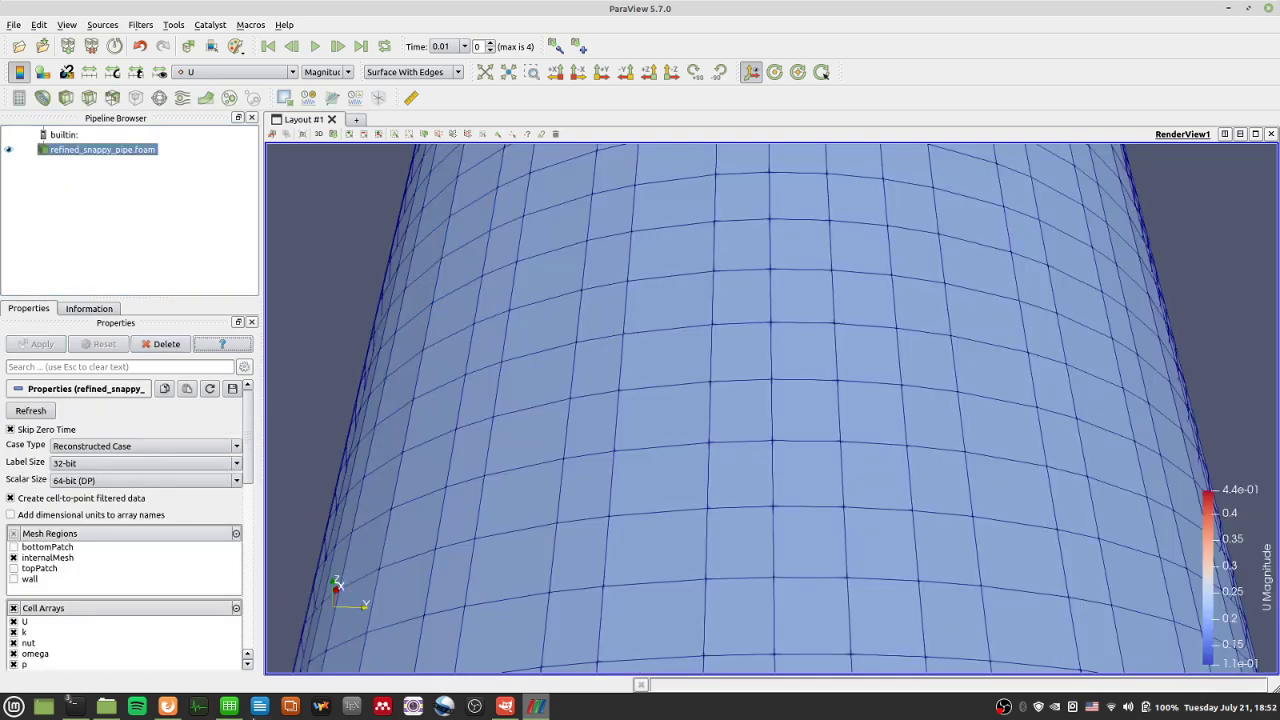
Step: Bring forward the spreadsheet, then the terminal showing surfaceFieldValue_0.02.dat in vim
left_click(229, 706)
left_click(118, 232)
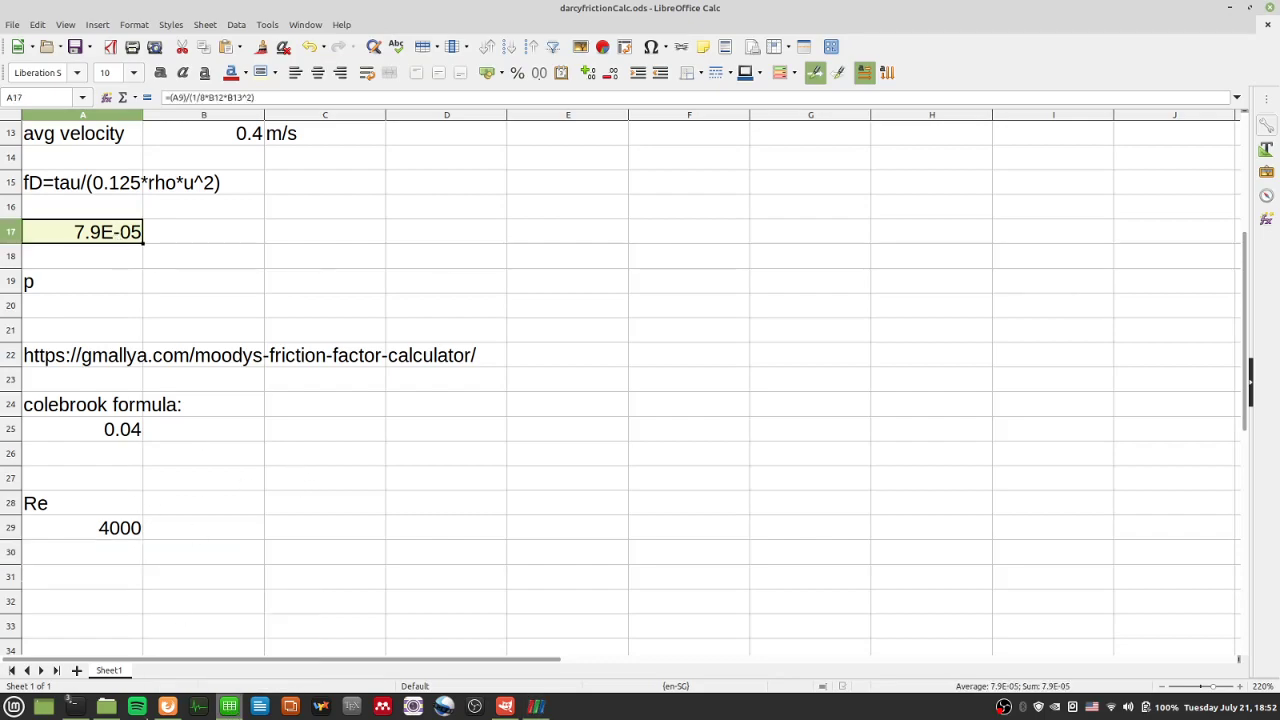
mouse_move(88, 714)
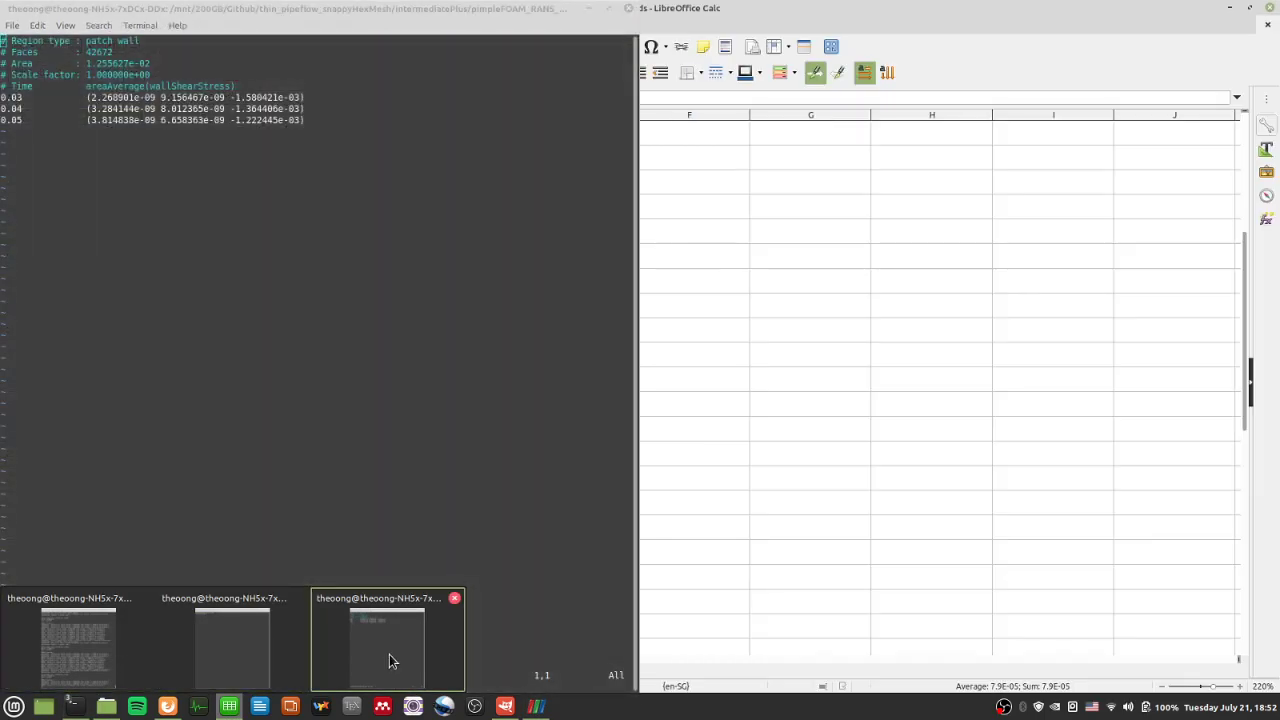
left_click(391, 660)
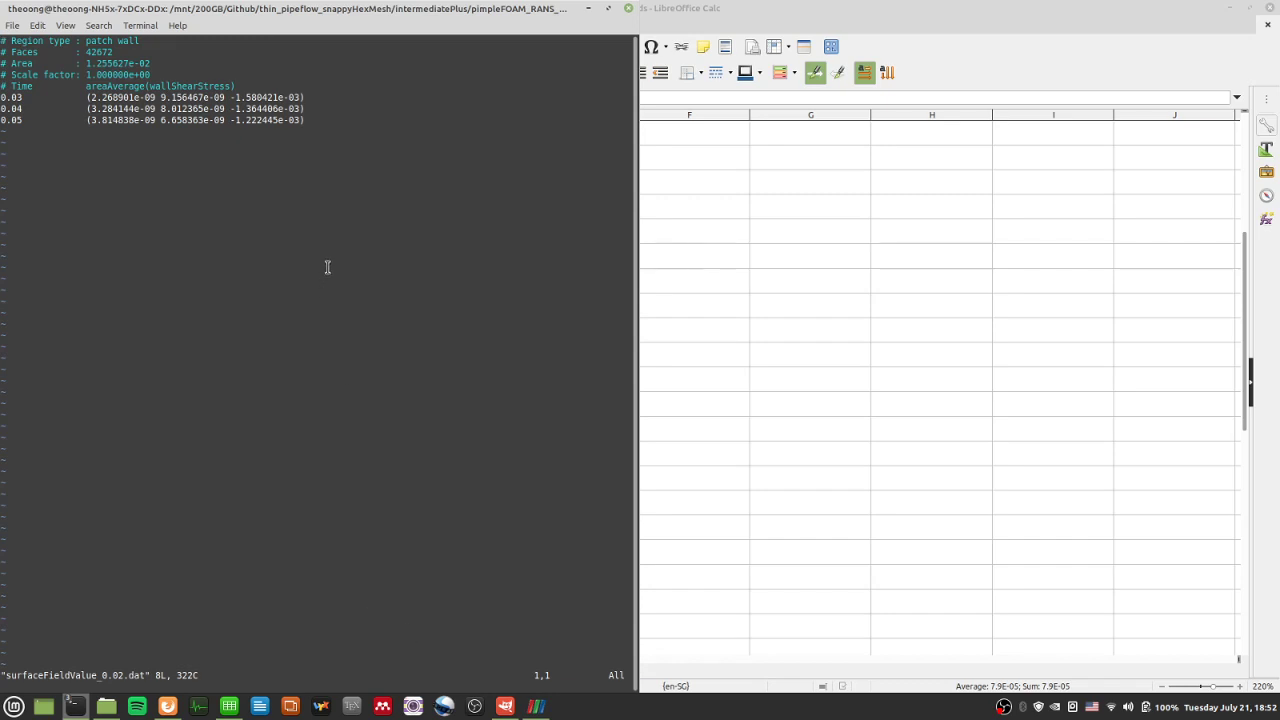
Step: Quit vim with :q, list the files, and move up one directory
type(":q")
key("Return")
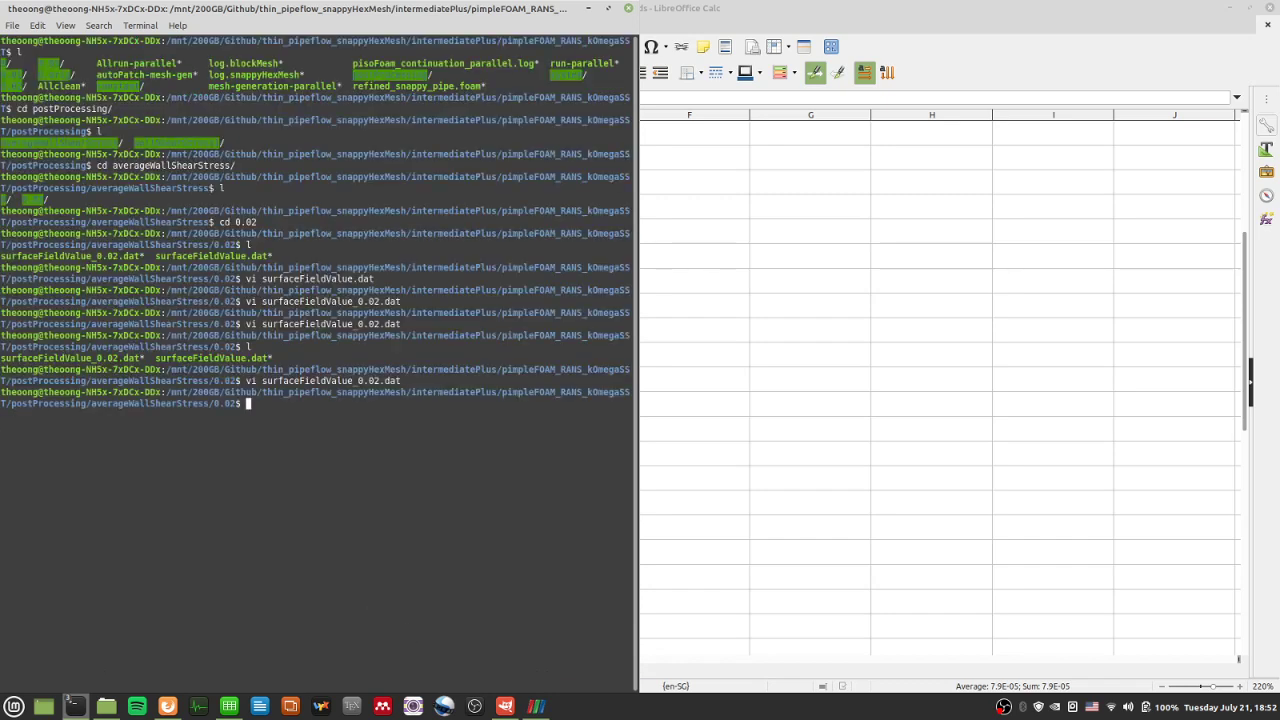
type("l")
key("Return")
type("cd ..")
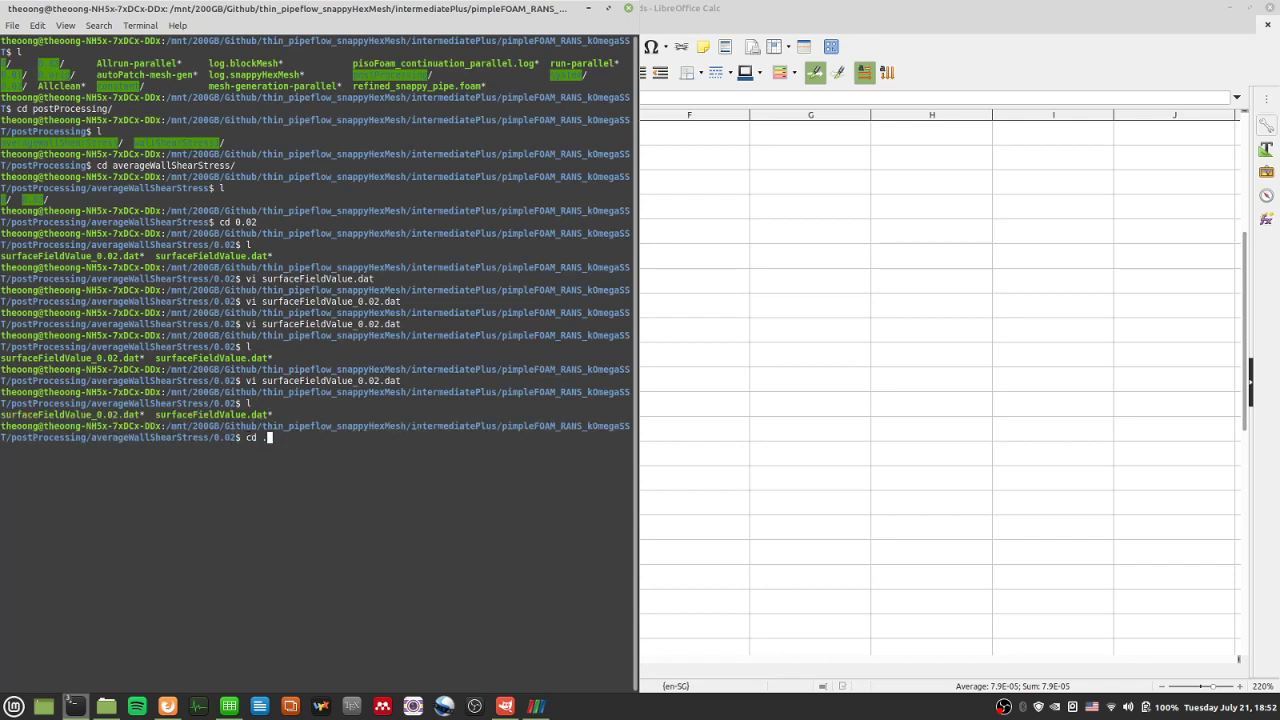
key("Return")
Step: Climb to the case directory listing files, then bring the pimpleFoam terminal forward
type("l")
key("Return")
type("clear")
key("Return")
type("l")
key("Return")
type("cd ..l")
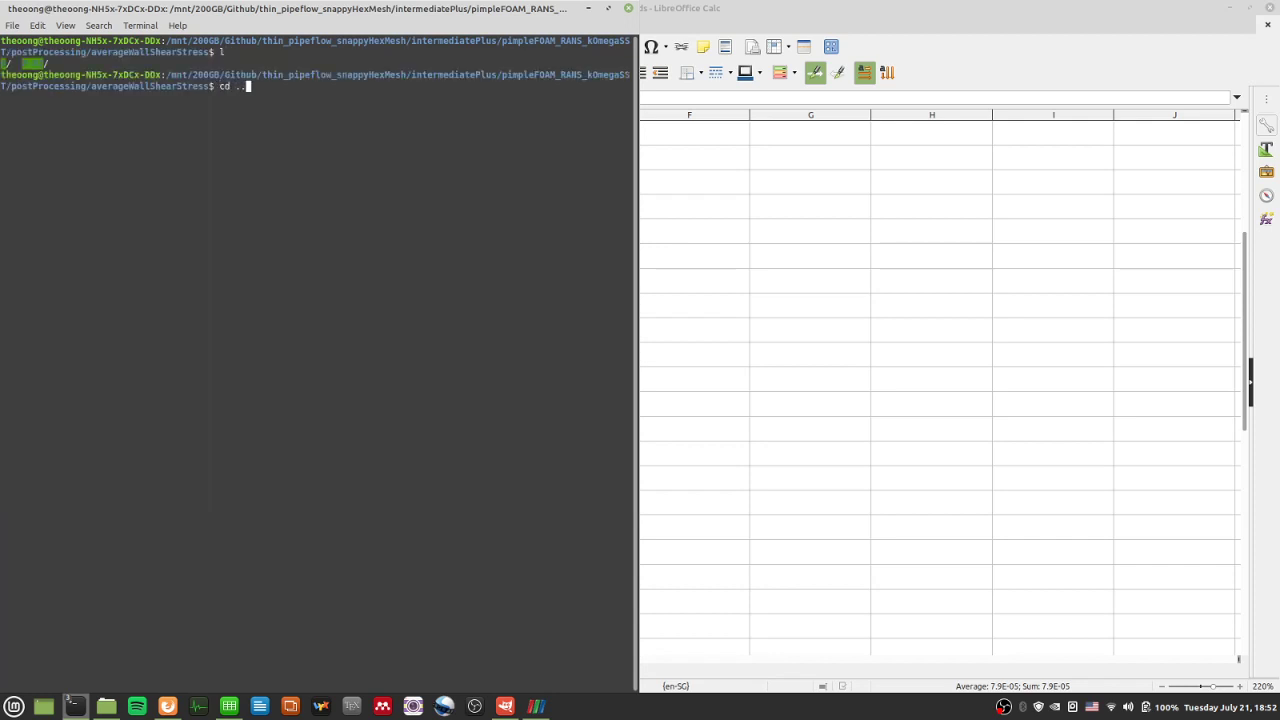
key("Return")
key("Return")
type("l")
key("Return")
type("cd ..l")
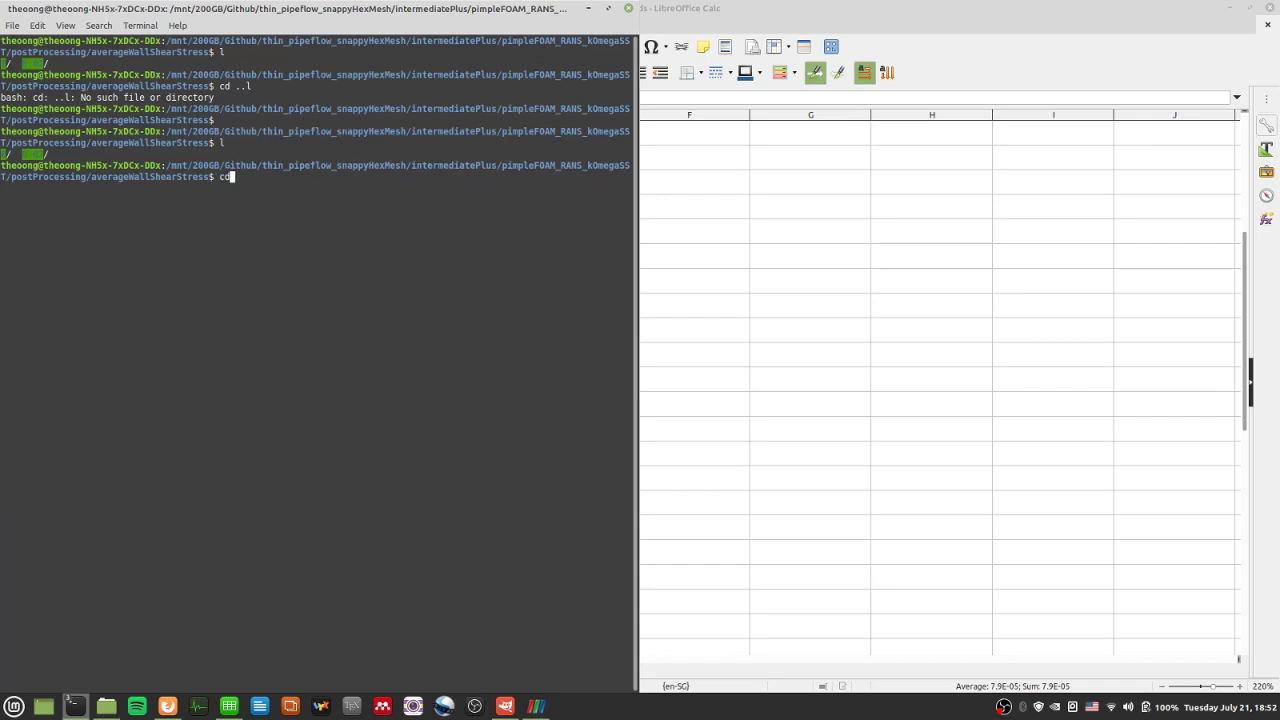
key("Return")
type("l")
key("Return")
type("cd ..")
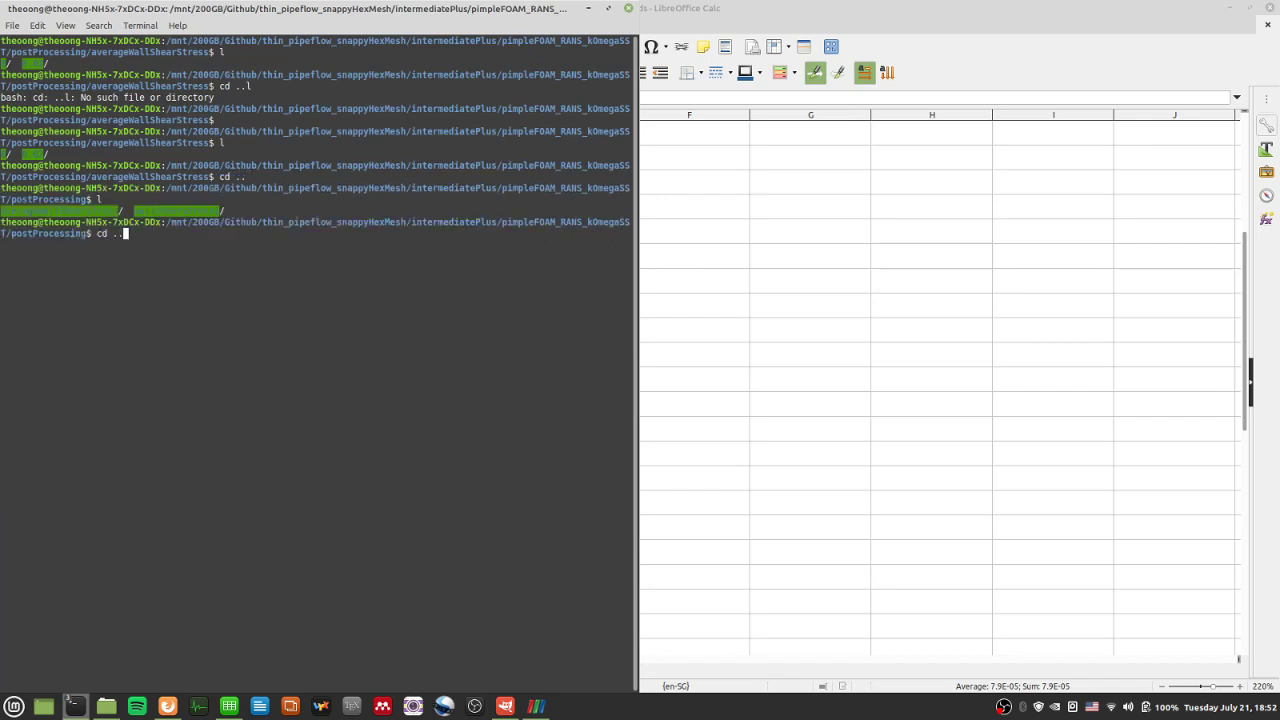
key("Return")
type("l")
key("Return")
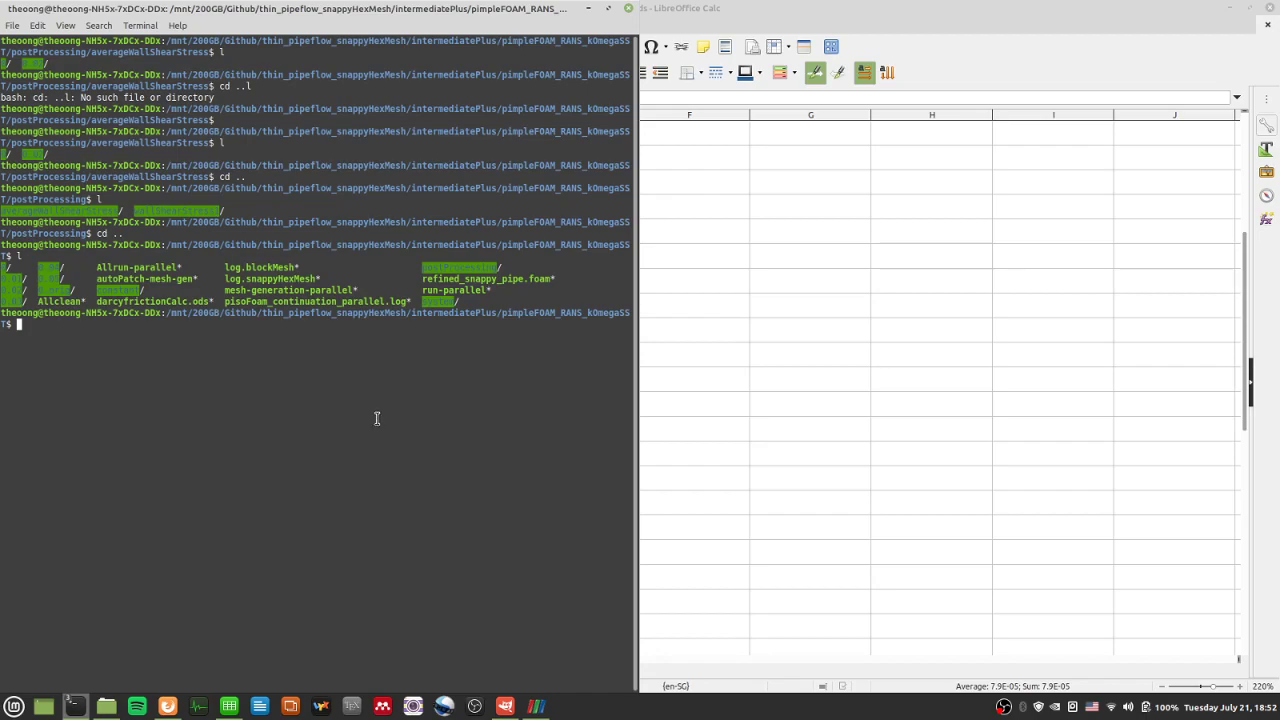
mouse_move(74, 706)
left_click(390, 640)
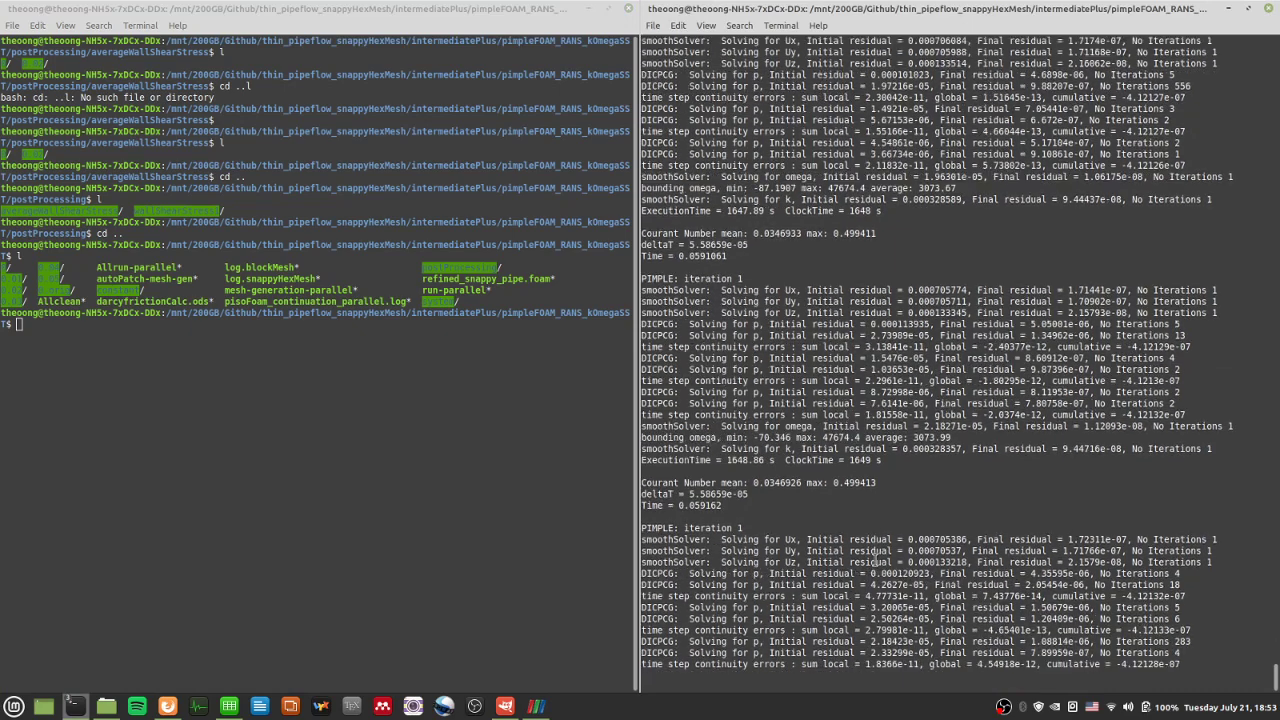
Step: Interrupt pimpleFoam with Ctrl+C at Time 0.0592179 and focus the case-folder terminal
key("ctrl+c")
left_click_drag(881, 562, 844, 346)
left_click(880, 437)
left_click(388, 381)
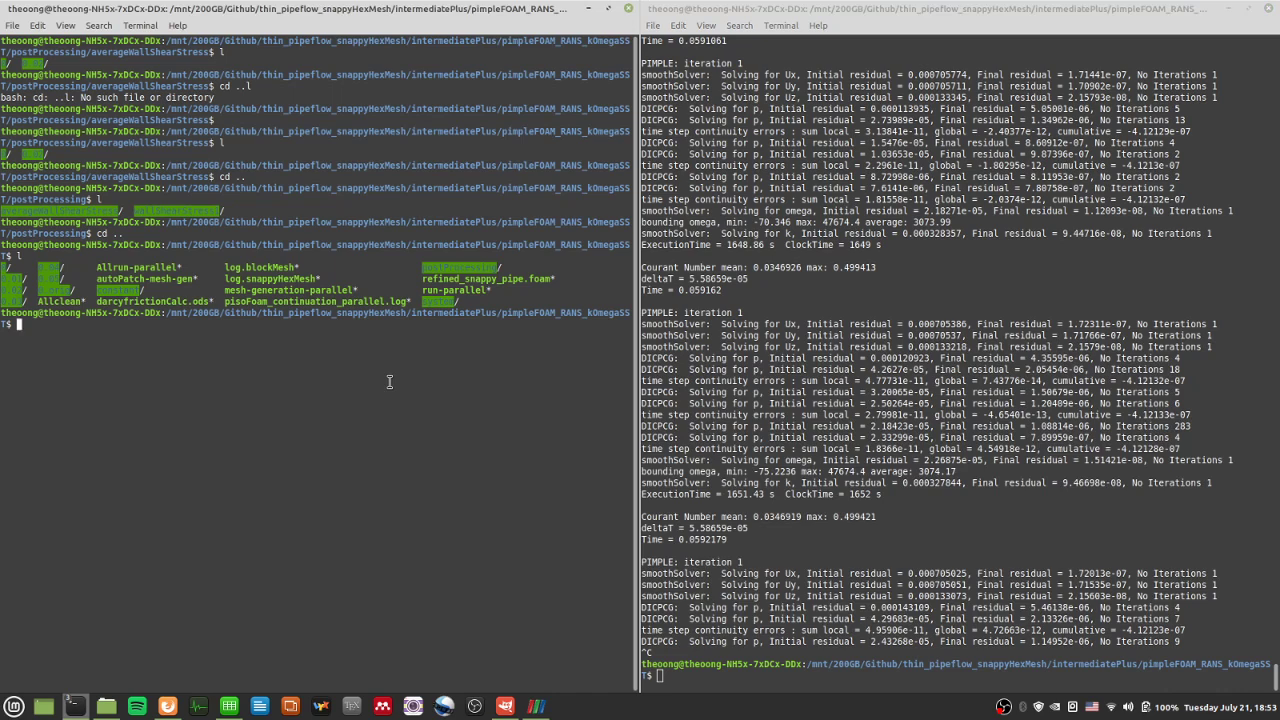
Step: Set the wall shear stress in A9 to 1.0e-3
left_click(229, 706)
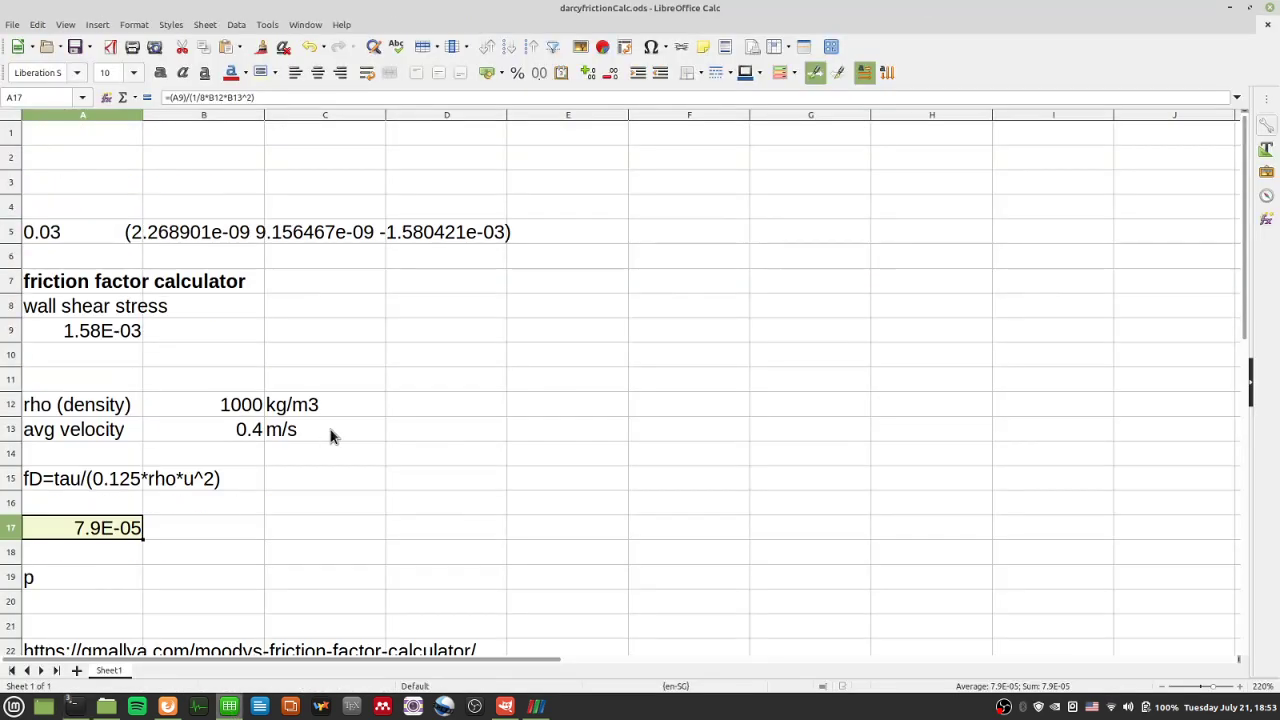
left_click(328, 501)
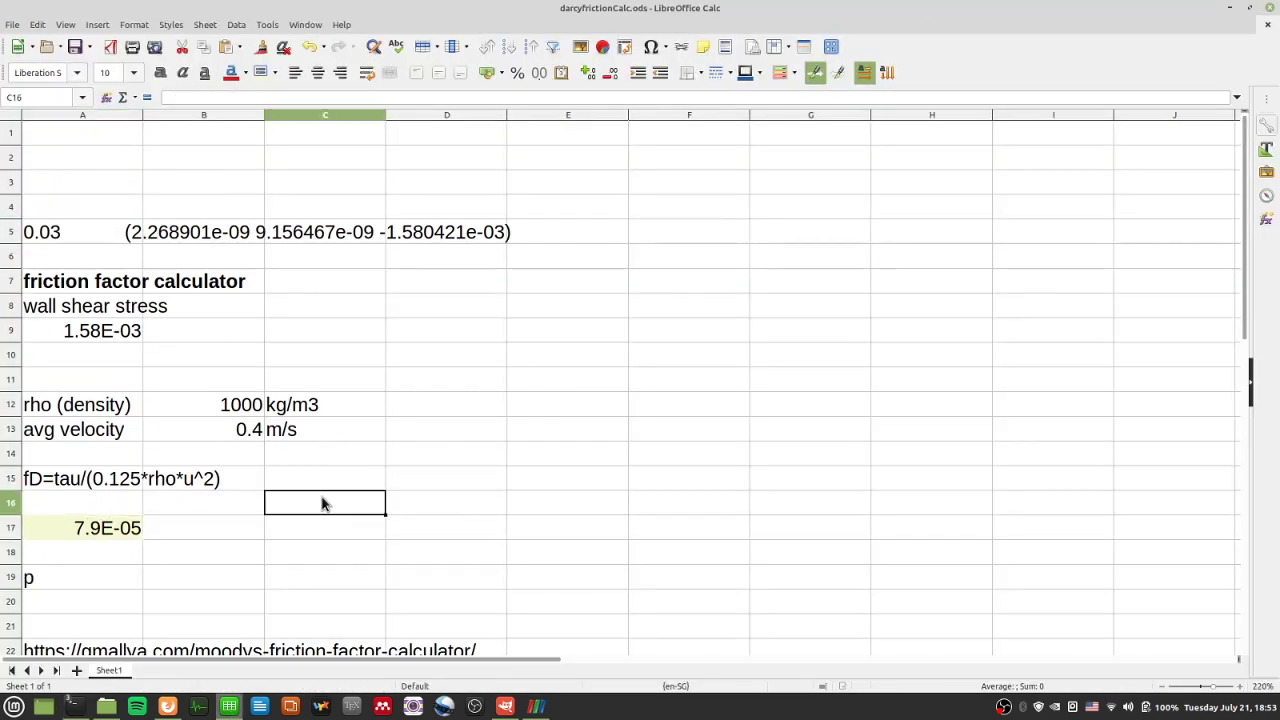
left_click(122, 362)
key("Up")
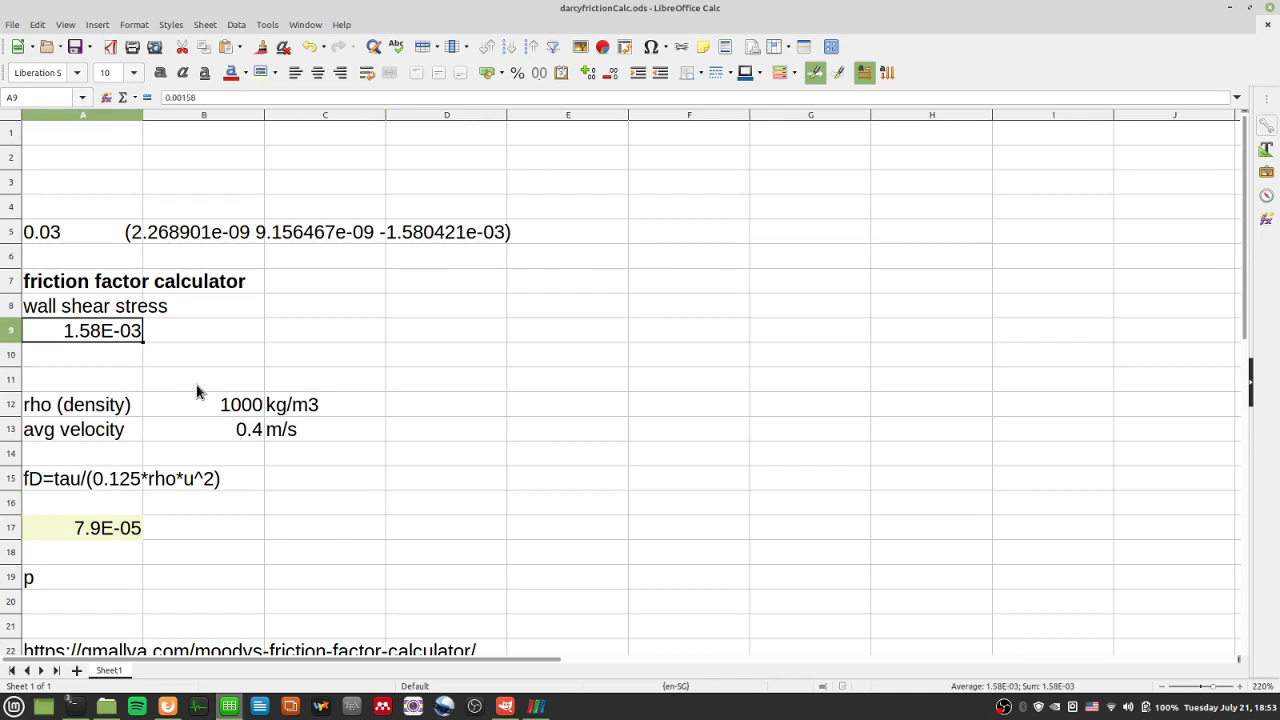
type("1.0e")
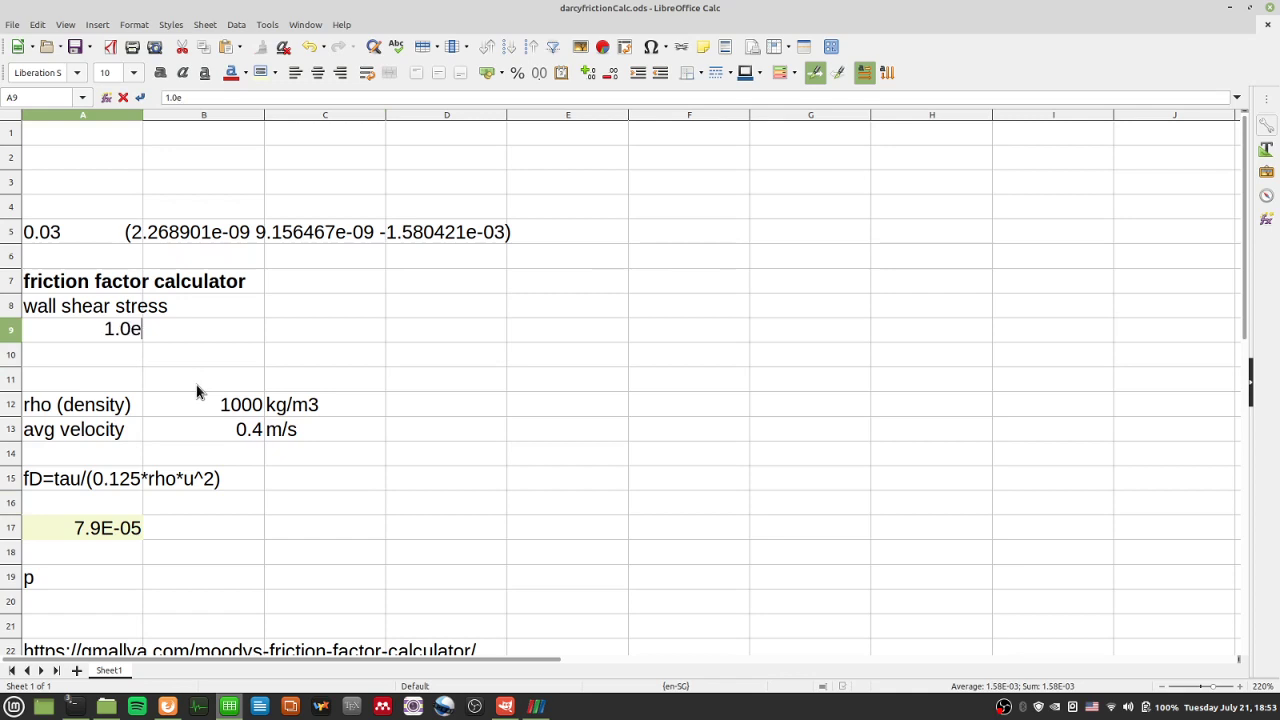
type("-3")
key("Return")
key("Up")
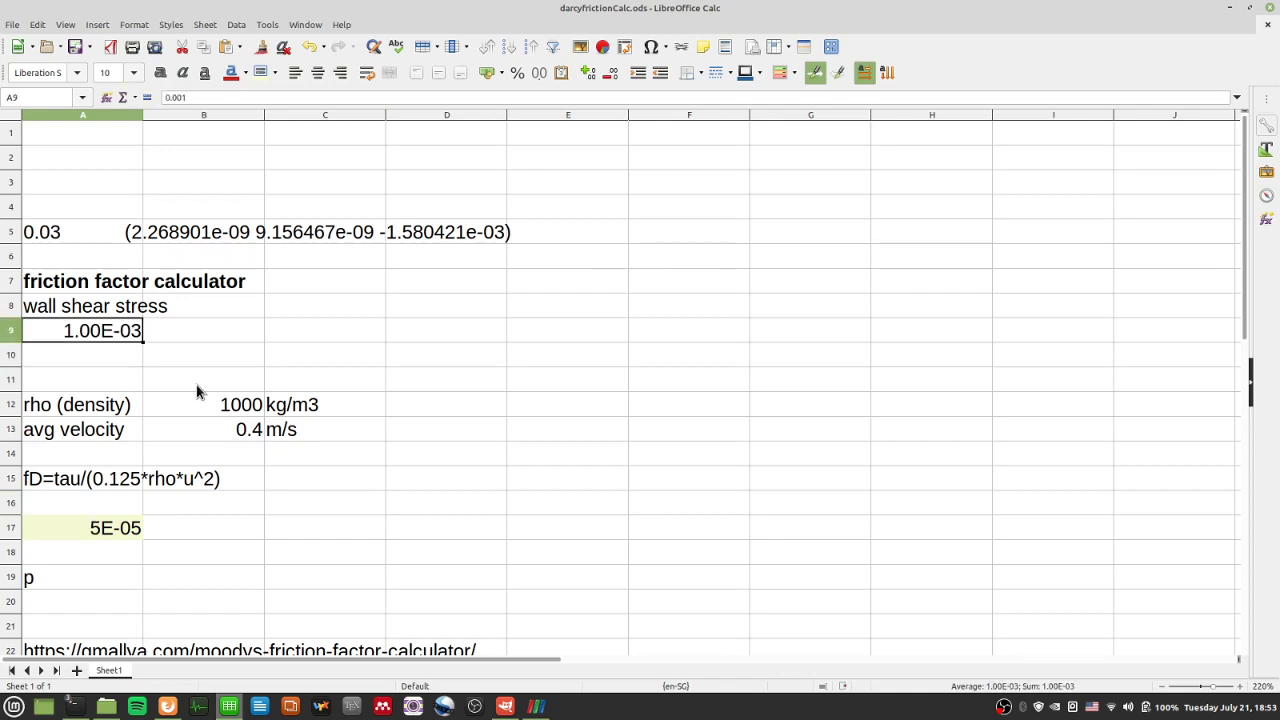
Step: Review the Reynolds number 4000 and Colebrook values without changing them
scroll(197, 391, "down", 3)
double_click(145, 606)
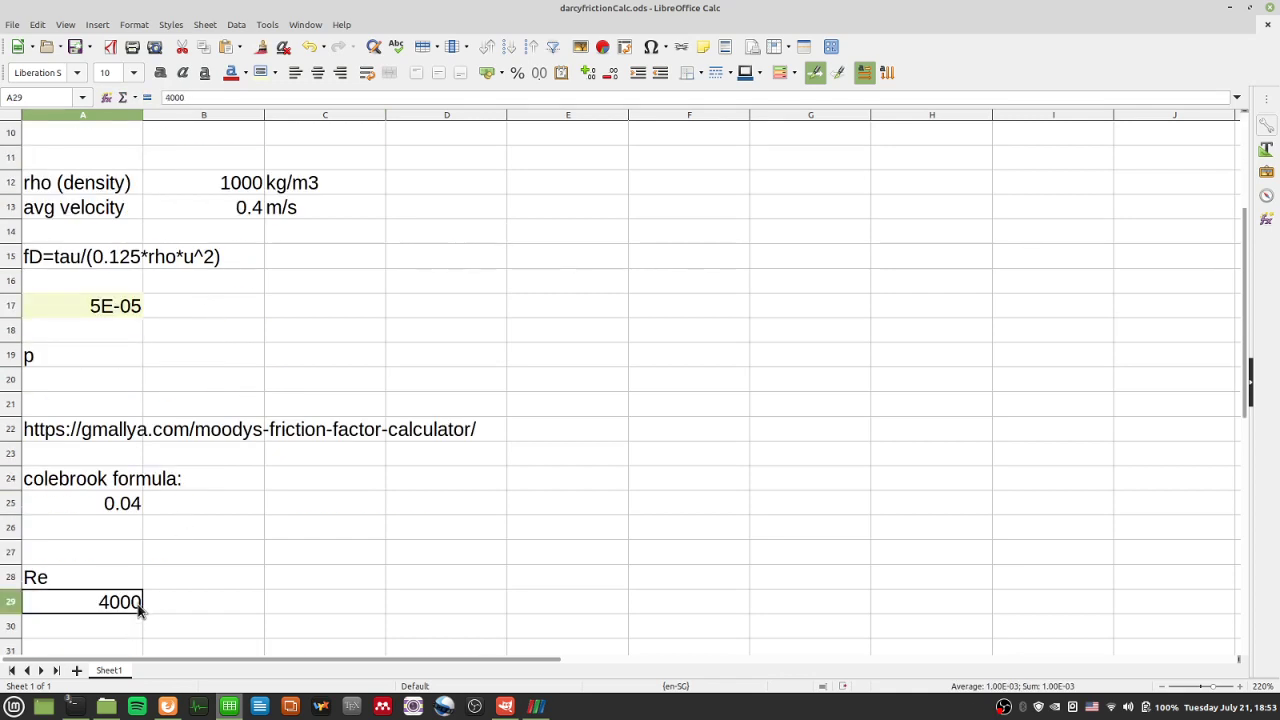
left_click(203, 560)
left_click_drag(140, 603, 134, 514)
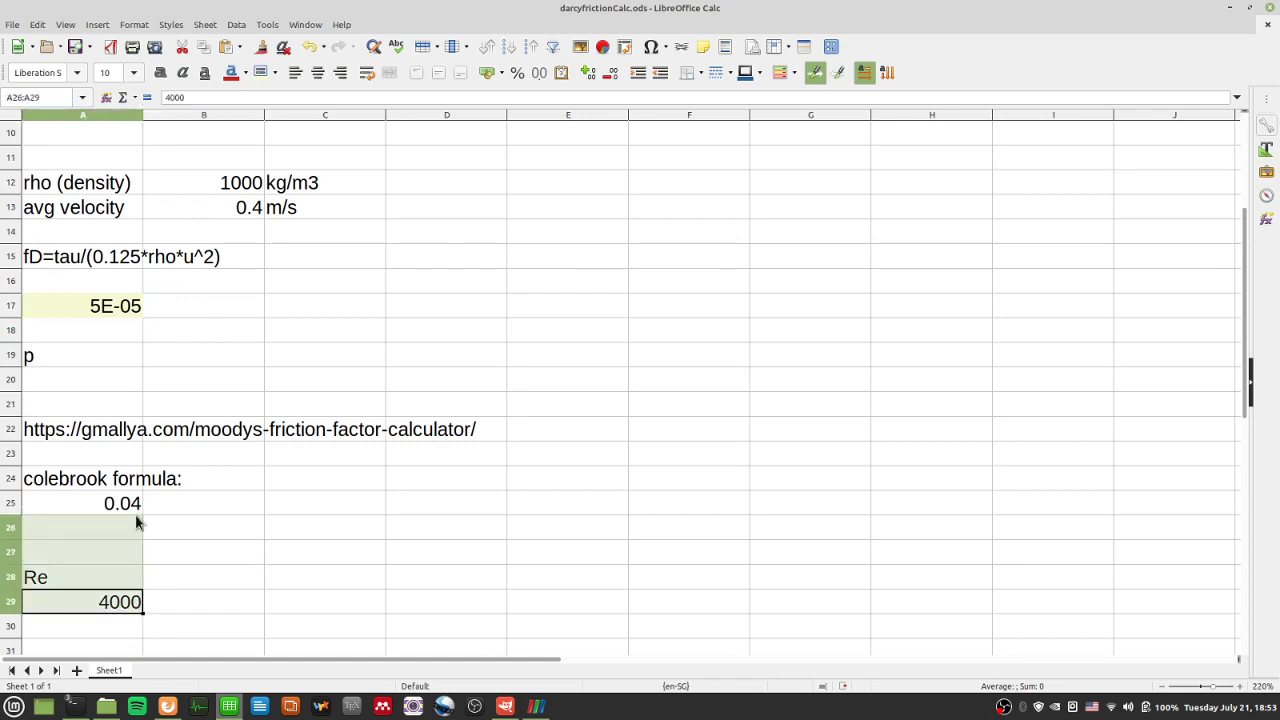
left_click(158, 596)
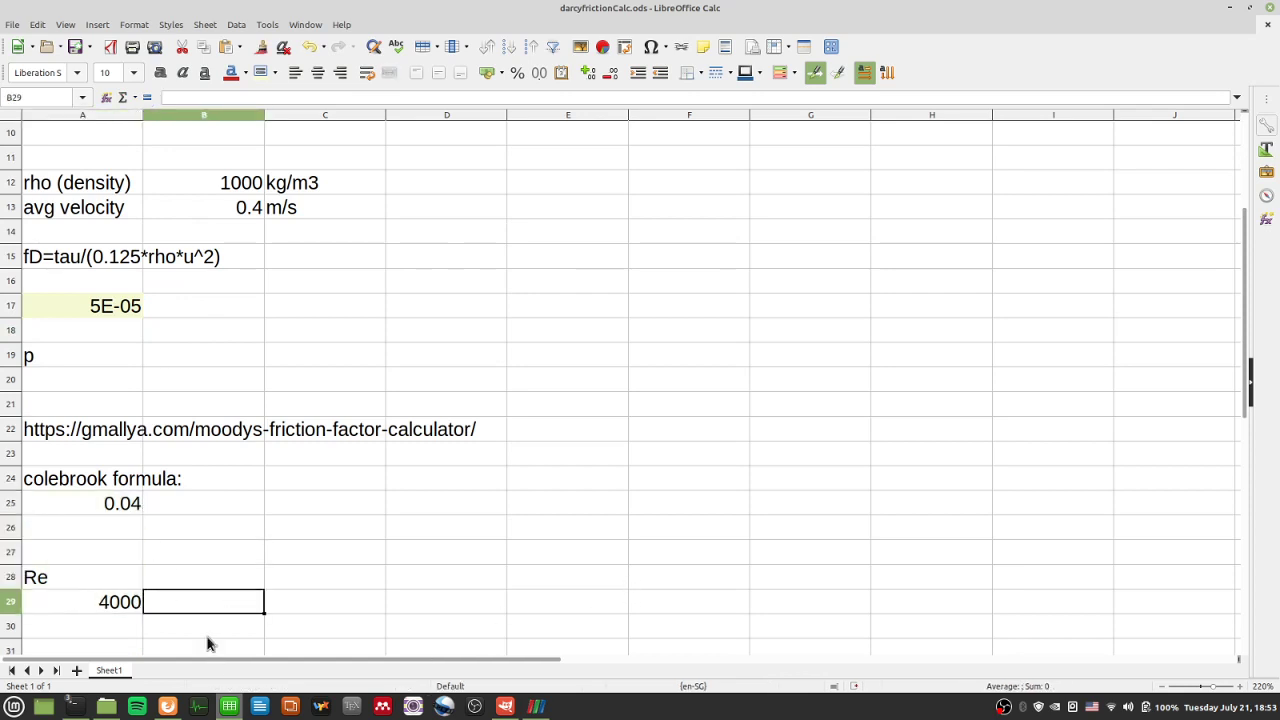
double_click(117, 606)
left_click(152, 557)
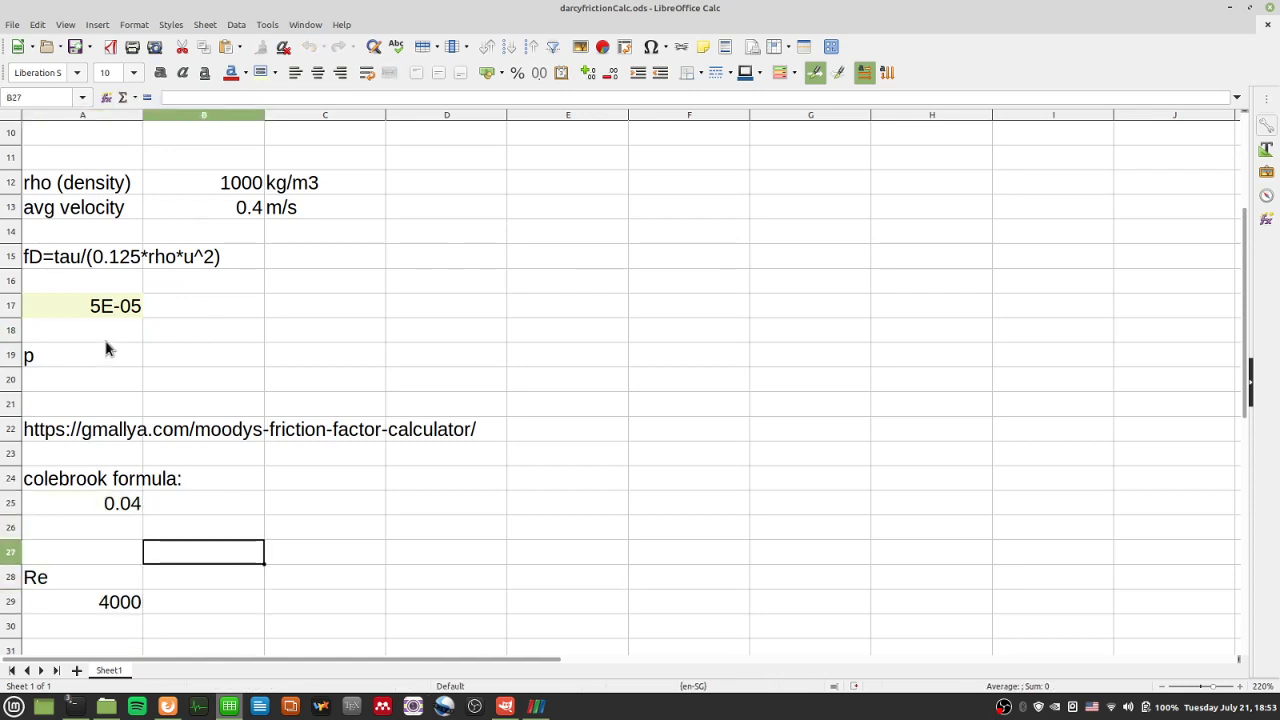
Step: Change the wall shear stress to 2e-2, undoing the mistyped 2-e2 entry
left_click(123, 306)
scroll(130, 310, "up", 2)
left_click(128, 264)
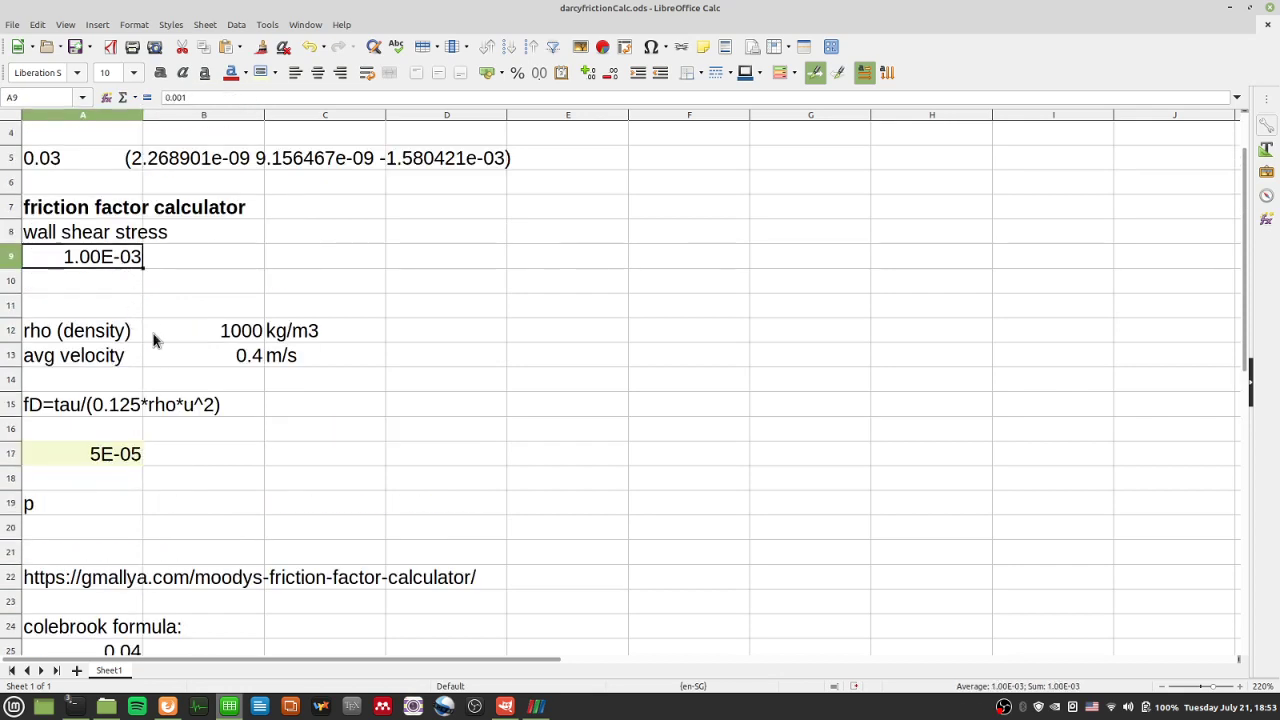
type("2-e2")
key("Return")
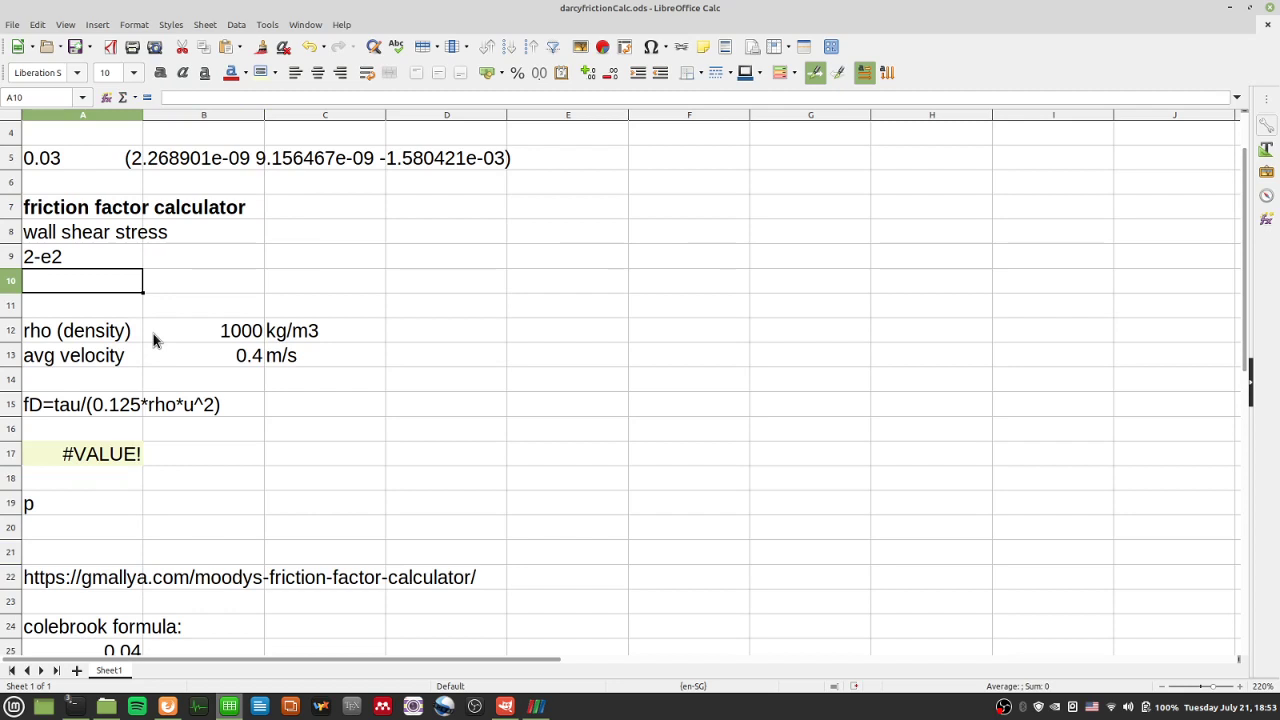
key("ctrl+z")
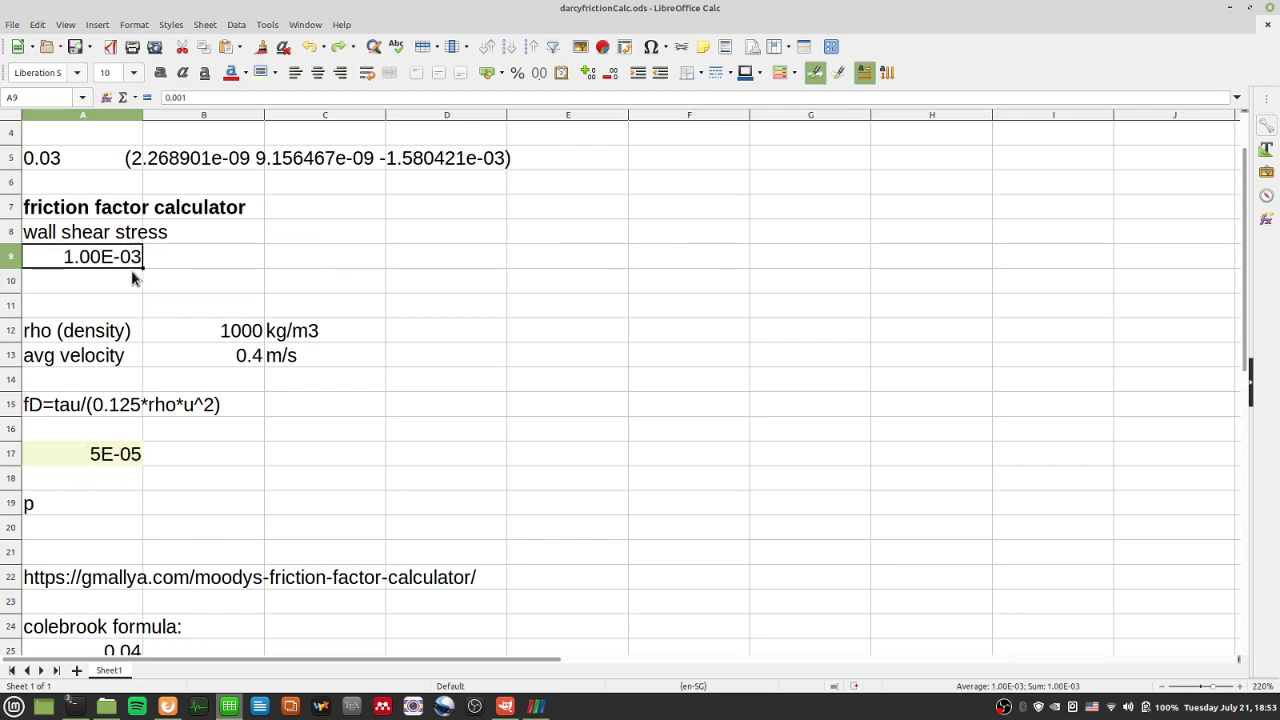
type("2e-2")
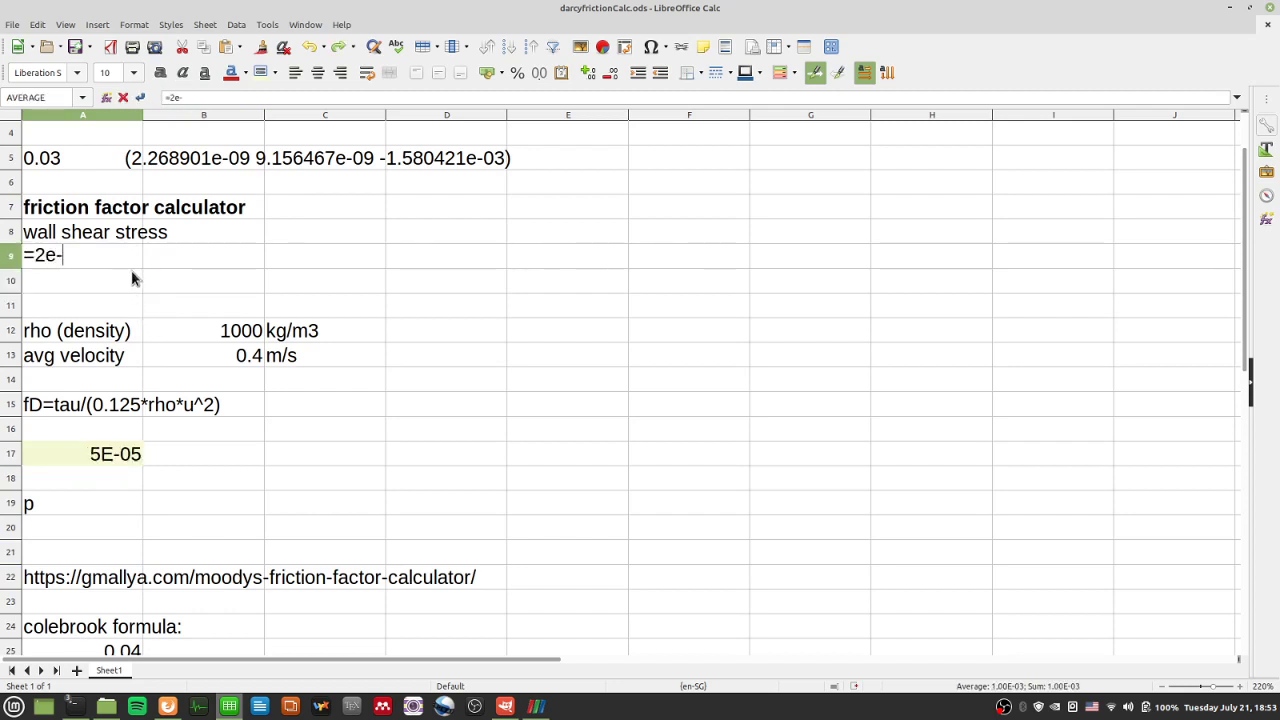
key("Return")
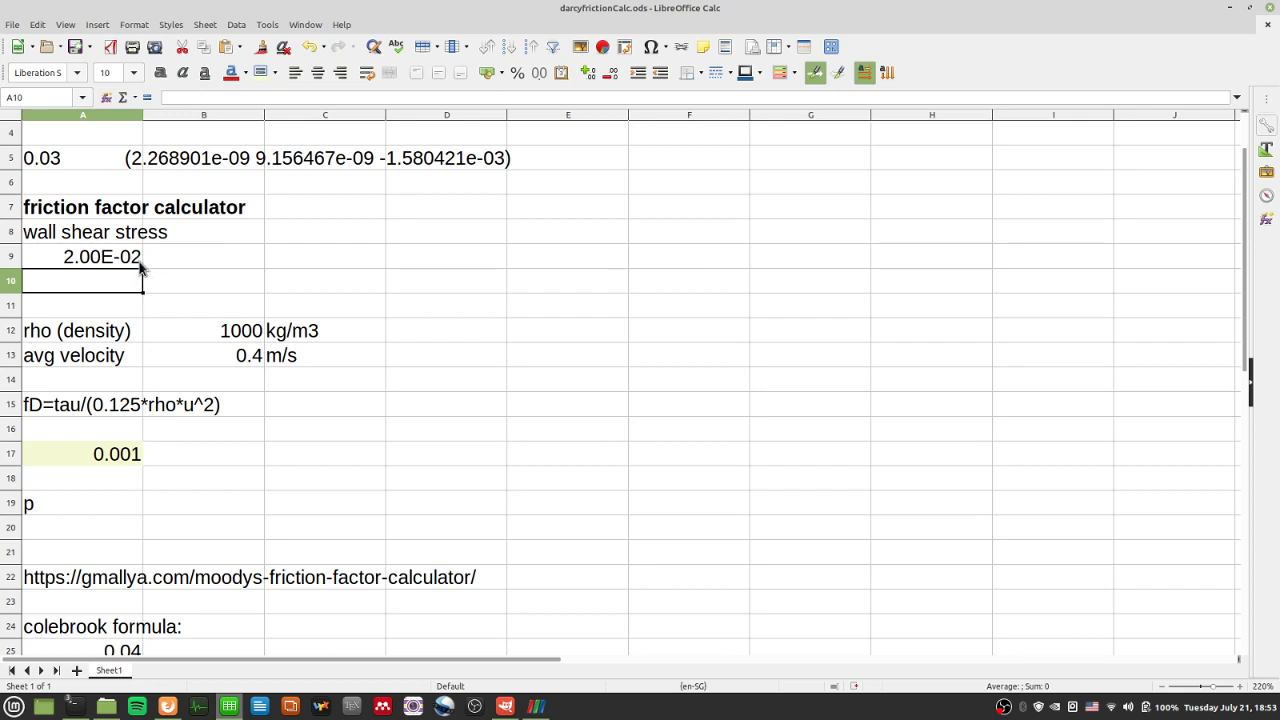
Step: Raise the wall shear stress to 2e-1, then 8e-1, giving friction factor 0.04
scroll(155, 288, "down", 2)
scroll(164, 306, "up", 2)
key("Up")
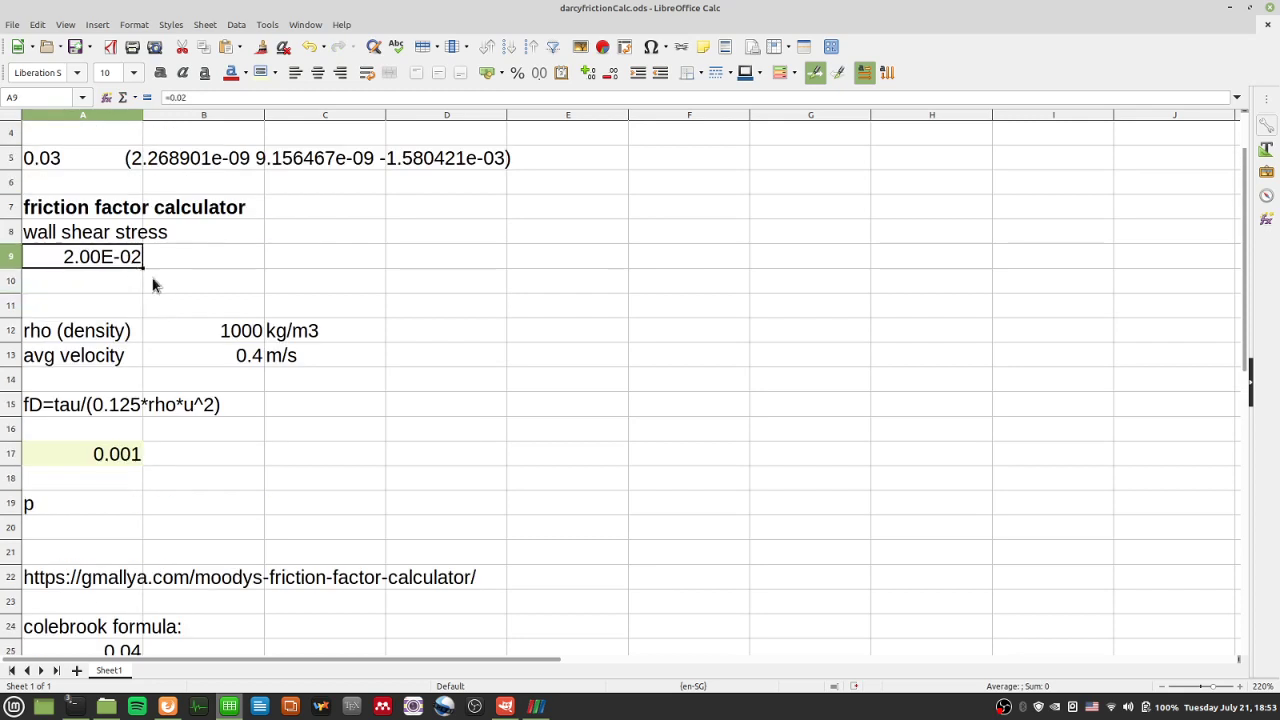
type("2e-1")
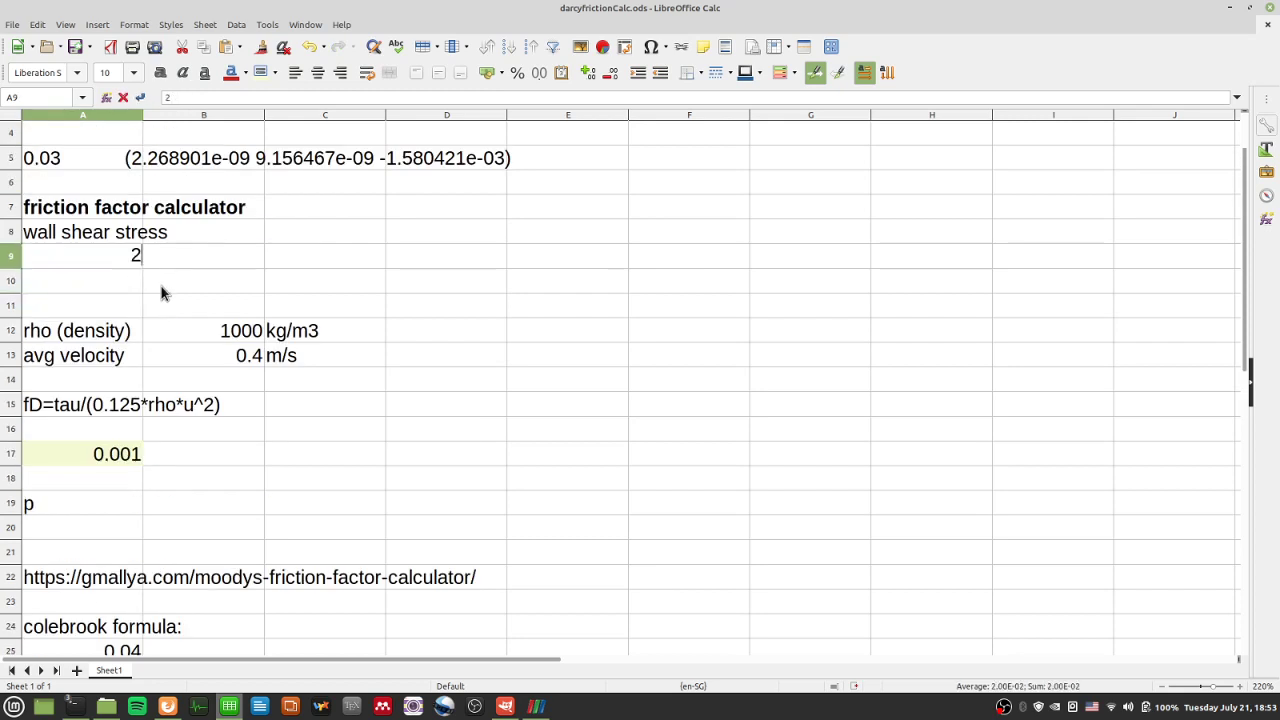
key("Return")
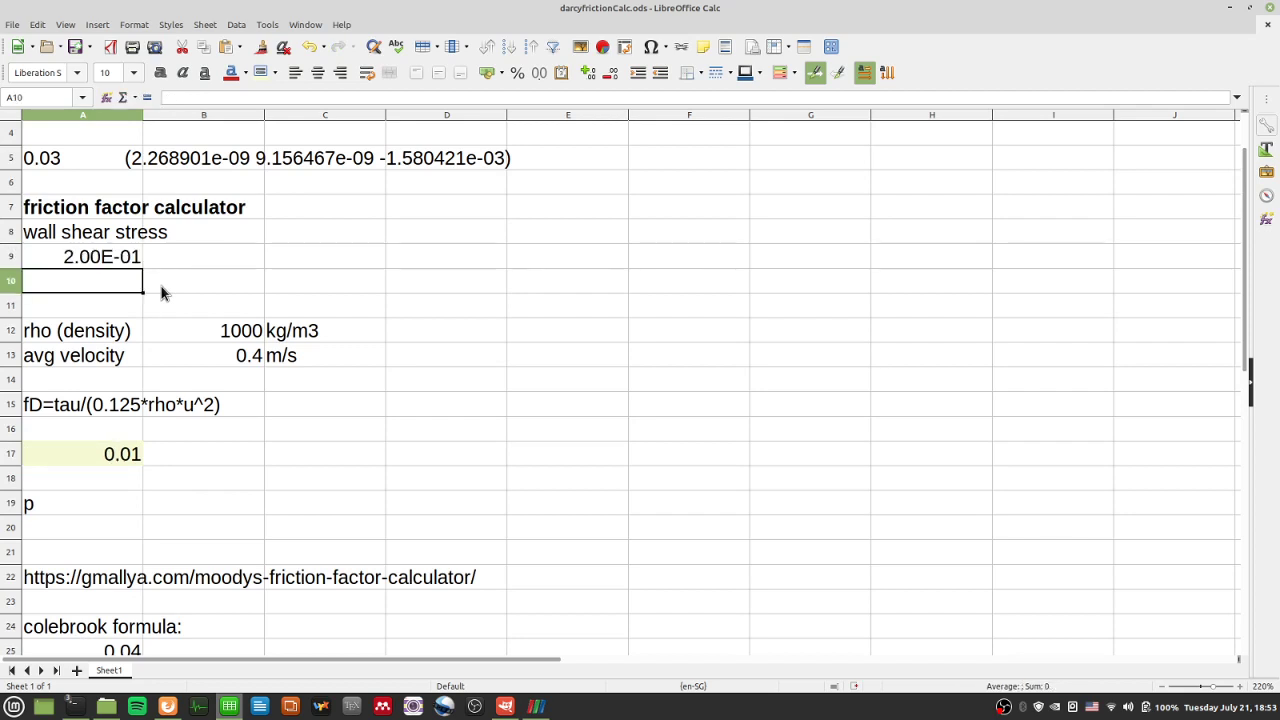
key("Up")
type("8e-1")
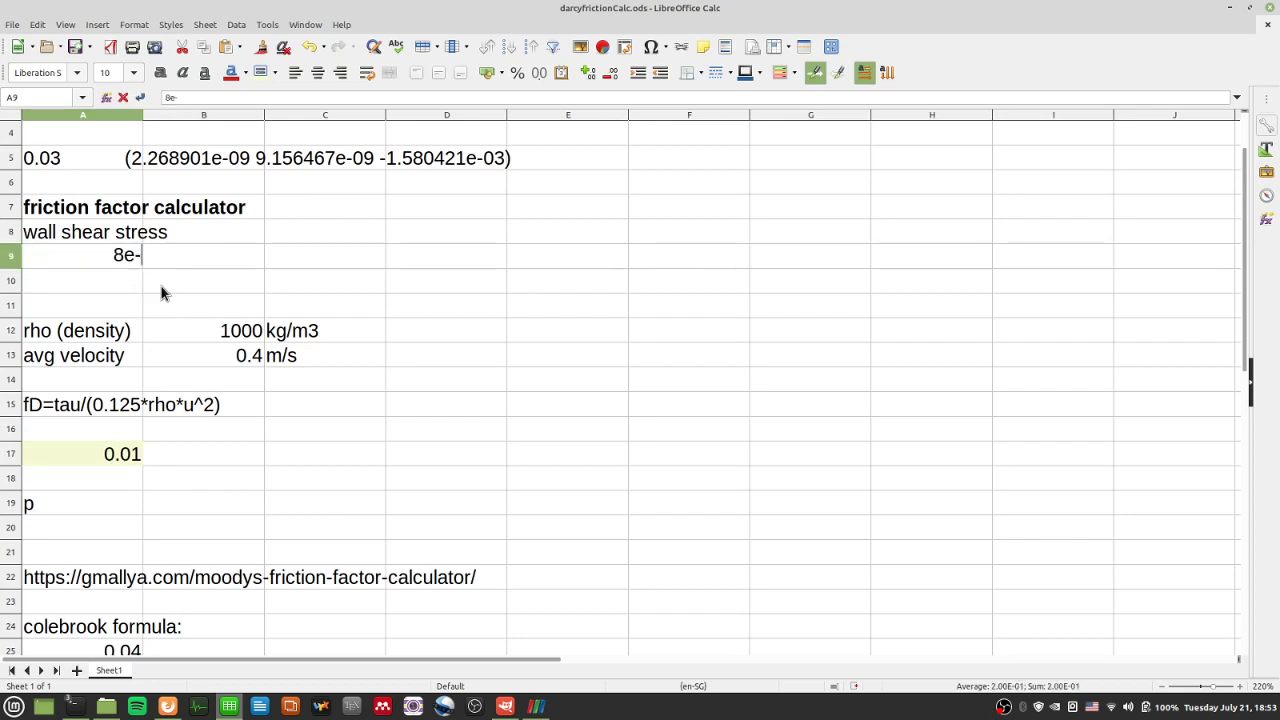
key("Return")
left_click(130, 261)
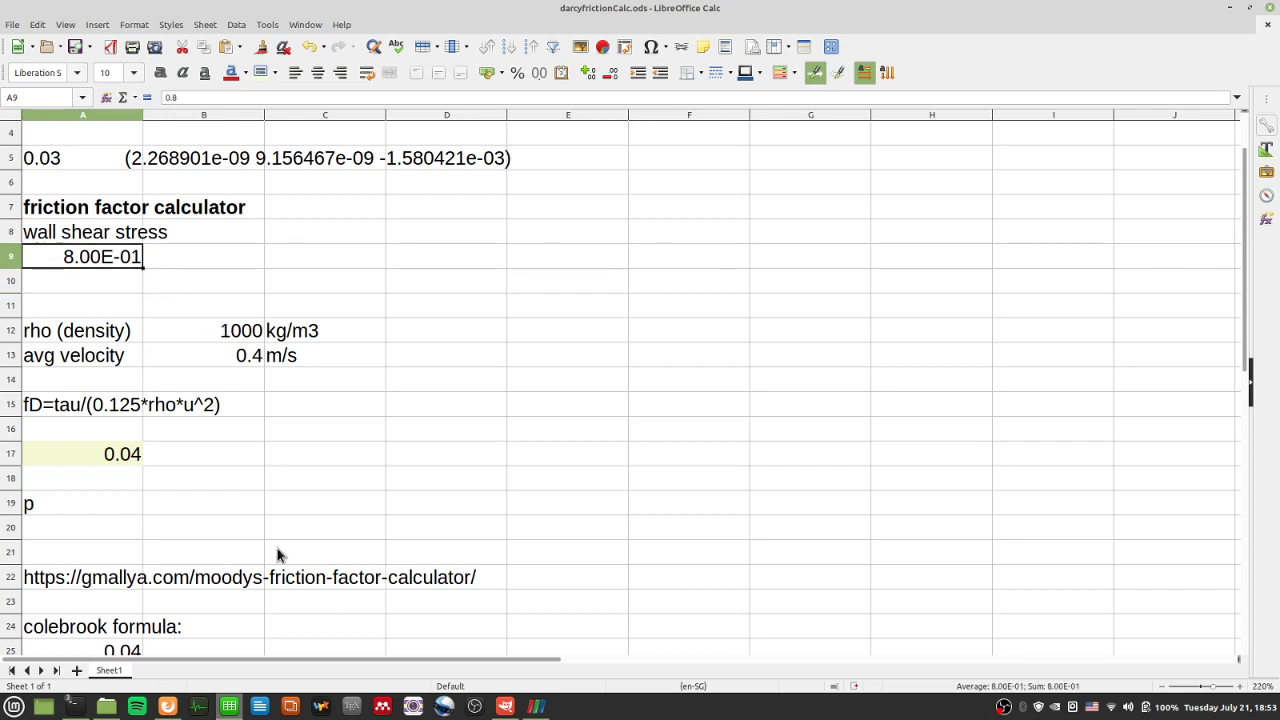
Step: Bring the stopped solver terminal, then the case-folder listing terminal, to the front
mouse_move(73, 706)
left_click(250, 660)
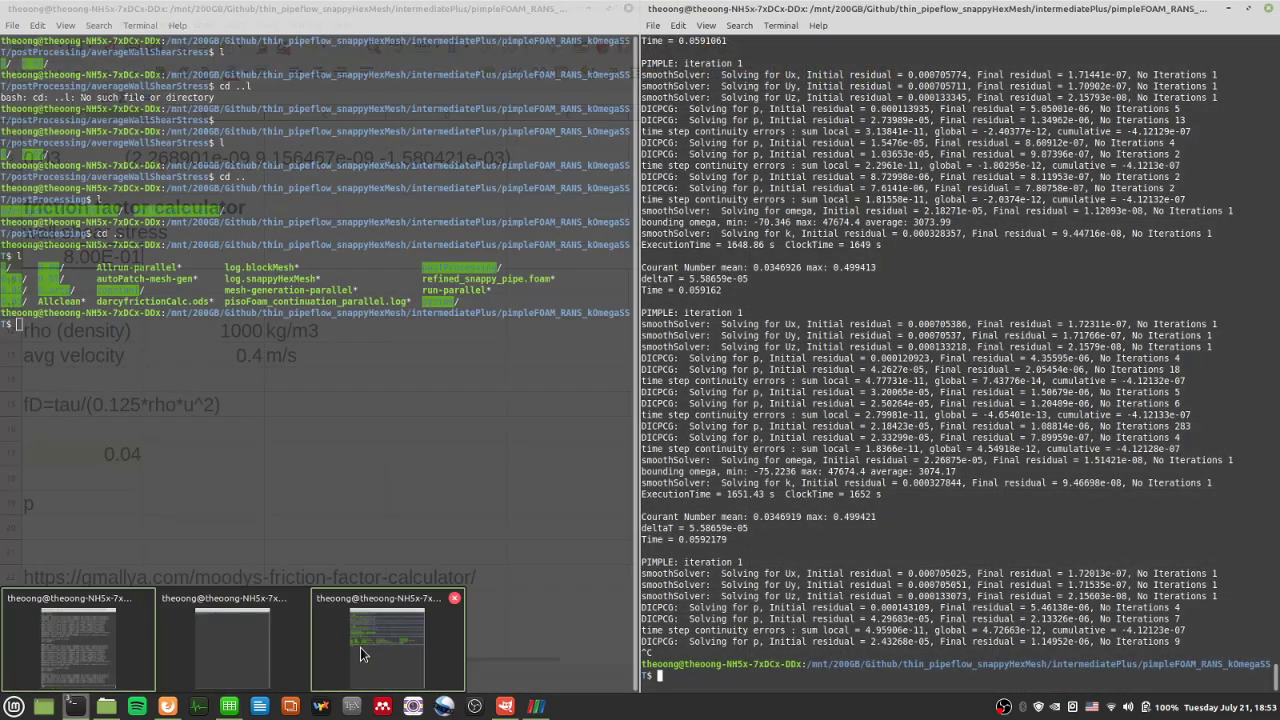
left_click(360, 647)
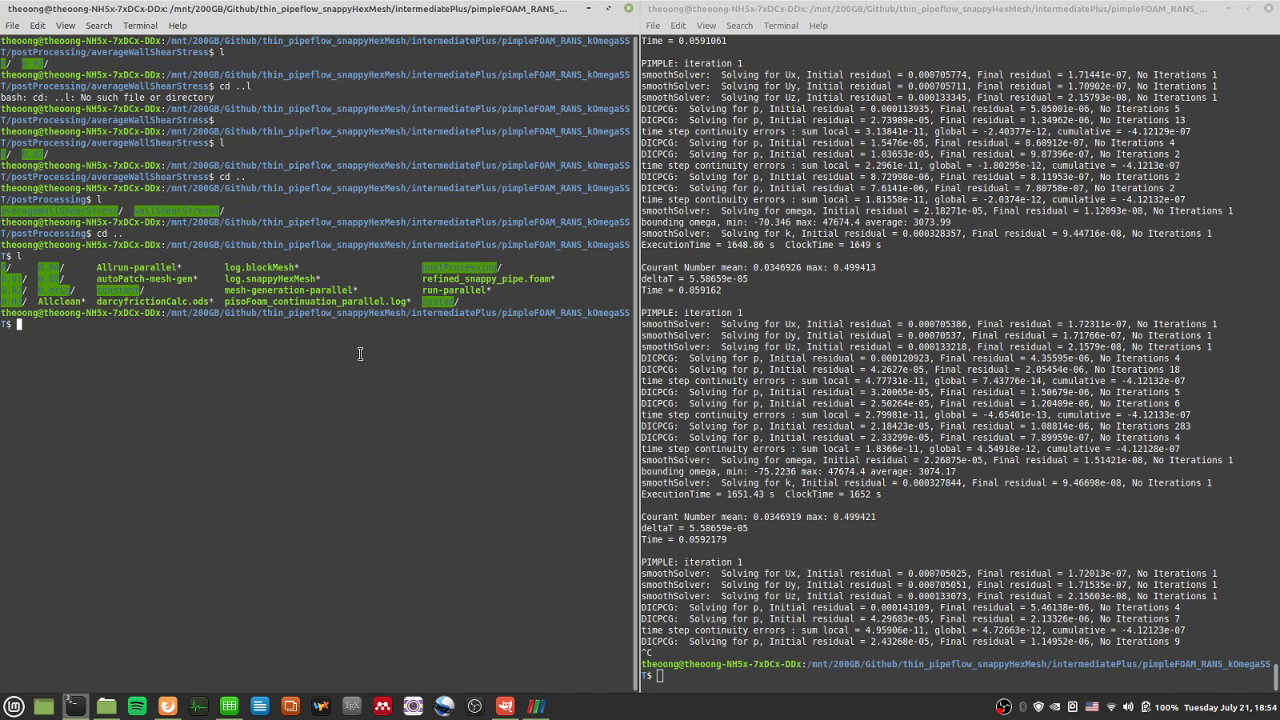
key("alt+Tab")
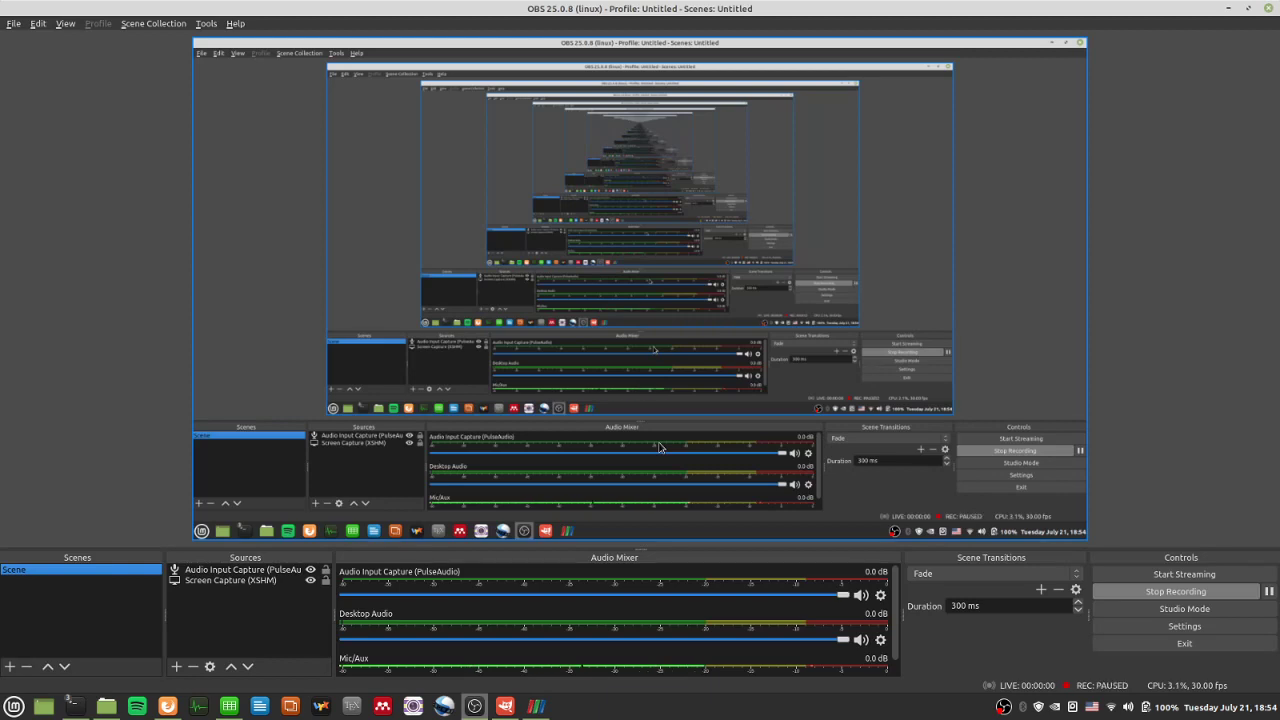
Step: Resume the paused OBS recording with the Ctrl+Shift+P hotkey
key("ctrl+shift+p")
Step: Look over the friction factor calculator and Darcy-Weisbach pages, then scroll the Moody Diagram page to its SI example
left_click(167, 706)
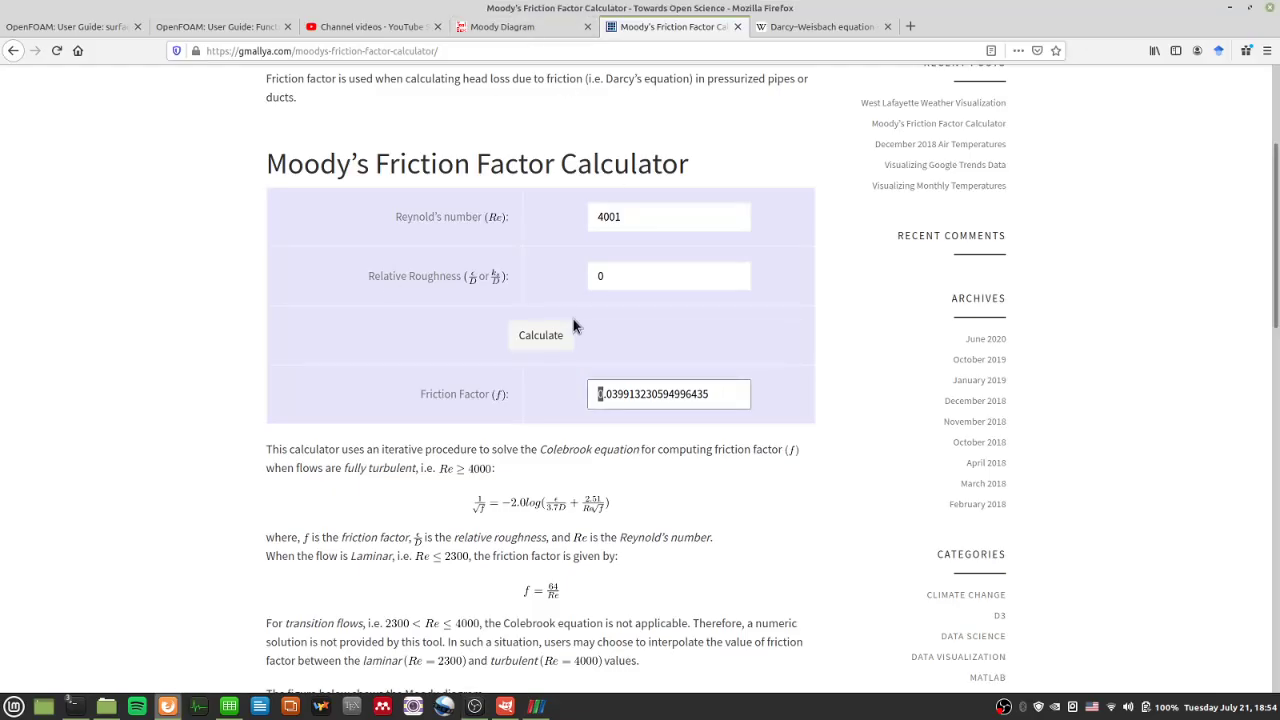
left_click(503, 498)
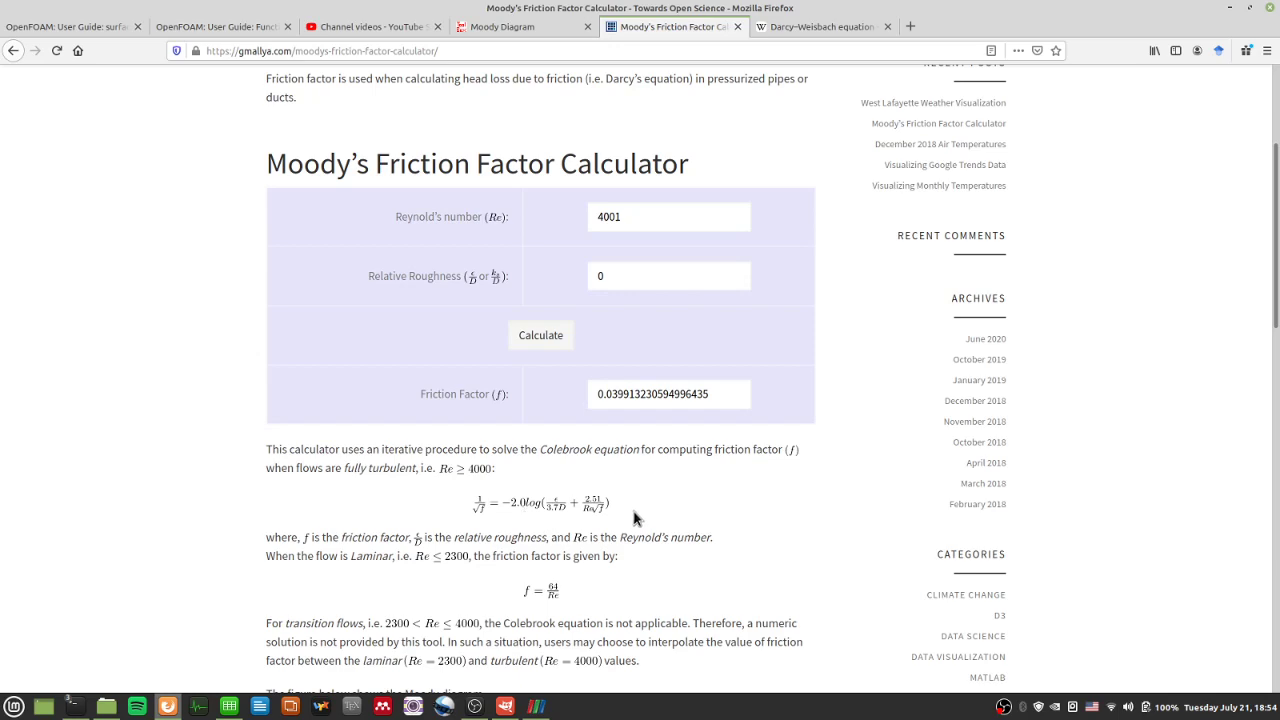
left_click(770, 27)
left_click(502, 27)
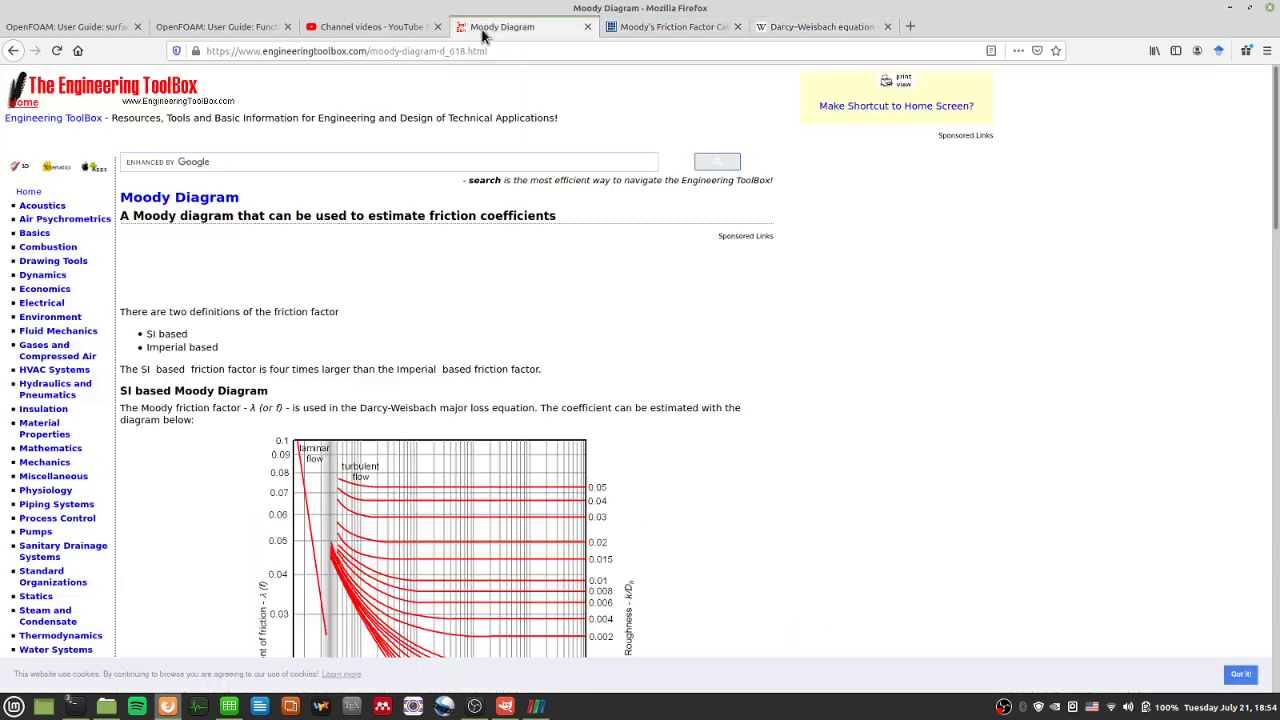
scroll(535, 462, "down", 10)
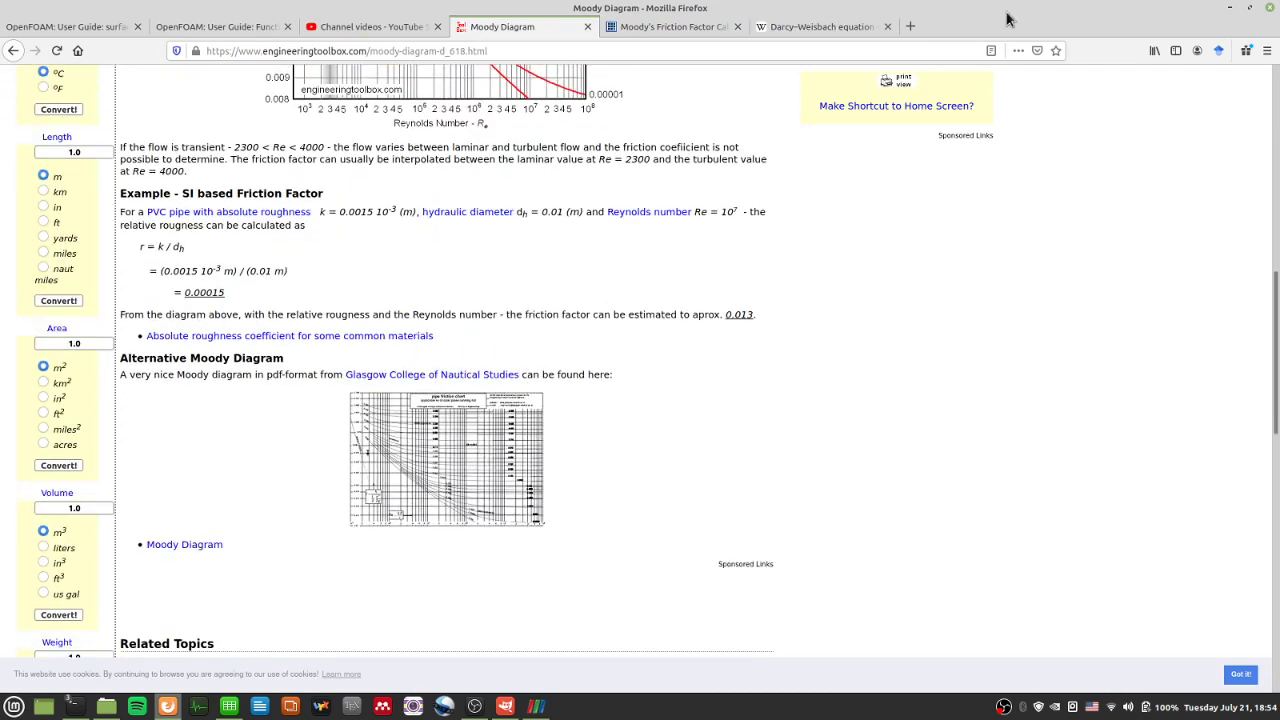
left_click(910, 27)
Step: Search Google for 'colebrook equation' and read the Engineering ToolBox Colebrook Equation page
type("cole")
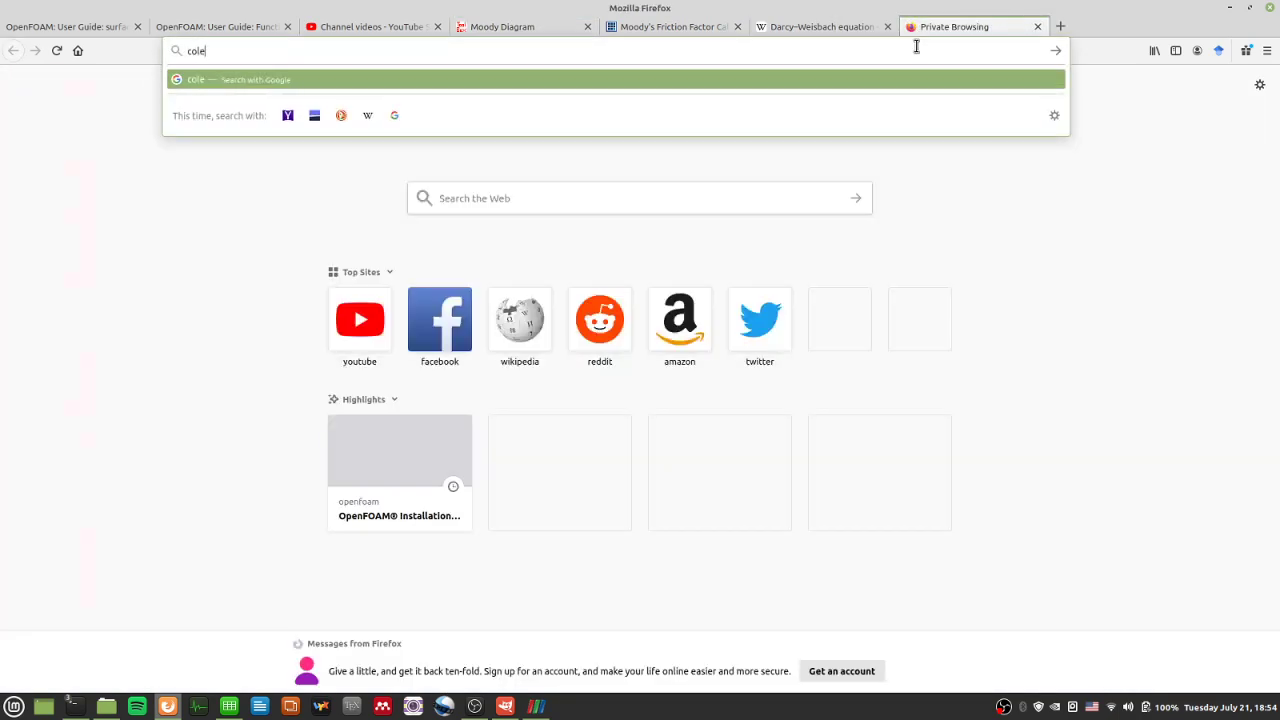
type("brook equation")
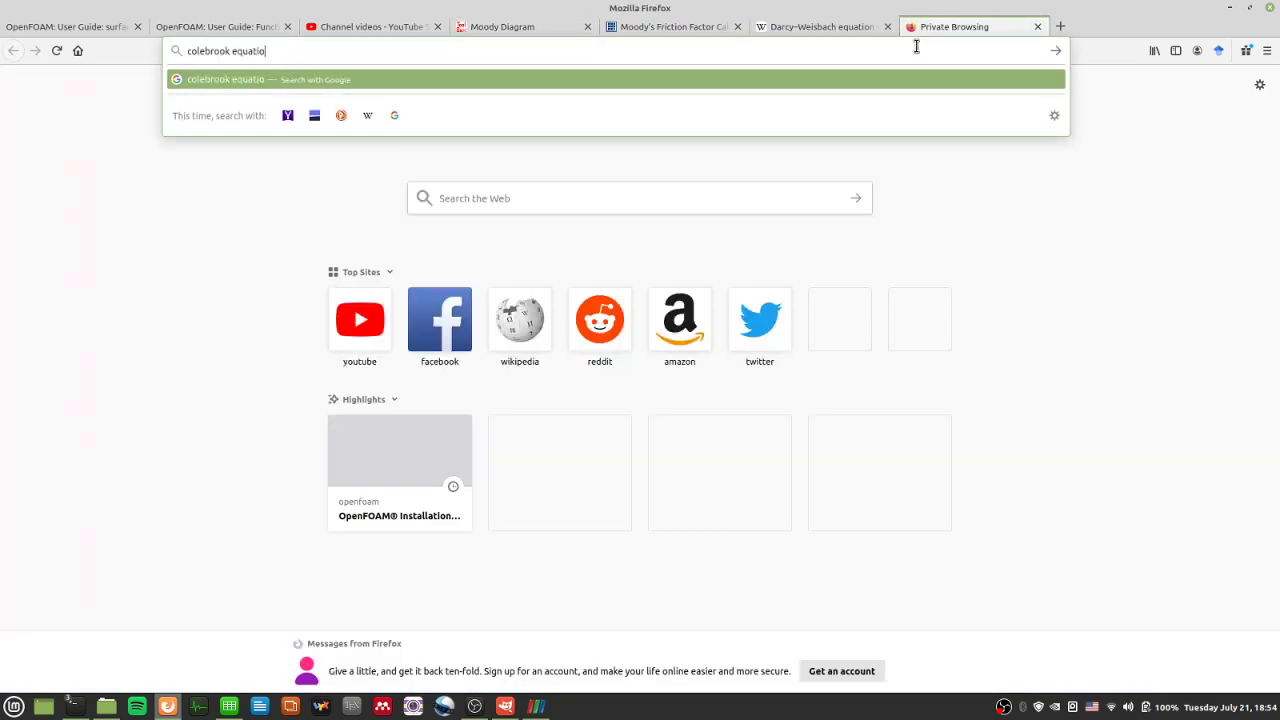
key("Return")
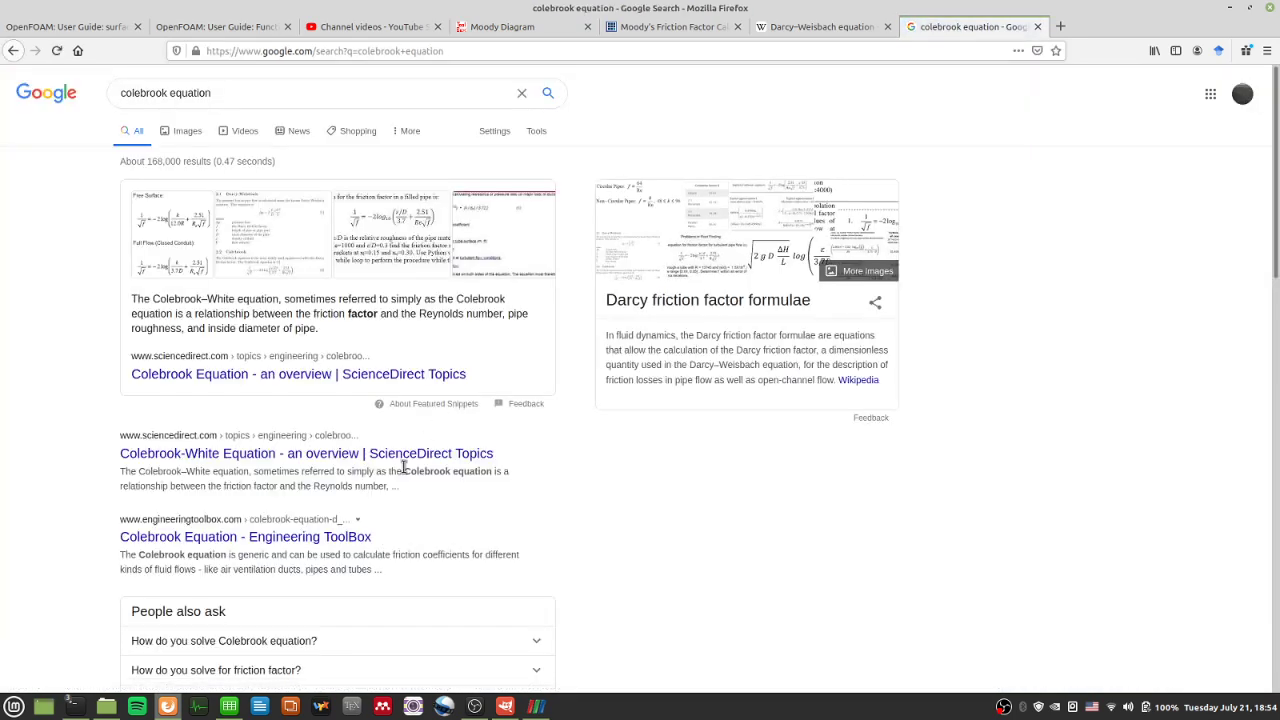
scroll(402, 468, "down", 3)
left_click(310, 234)
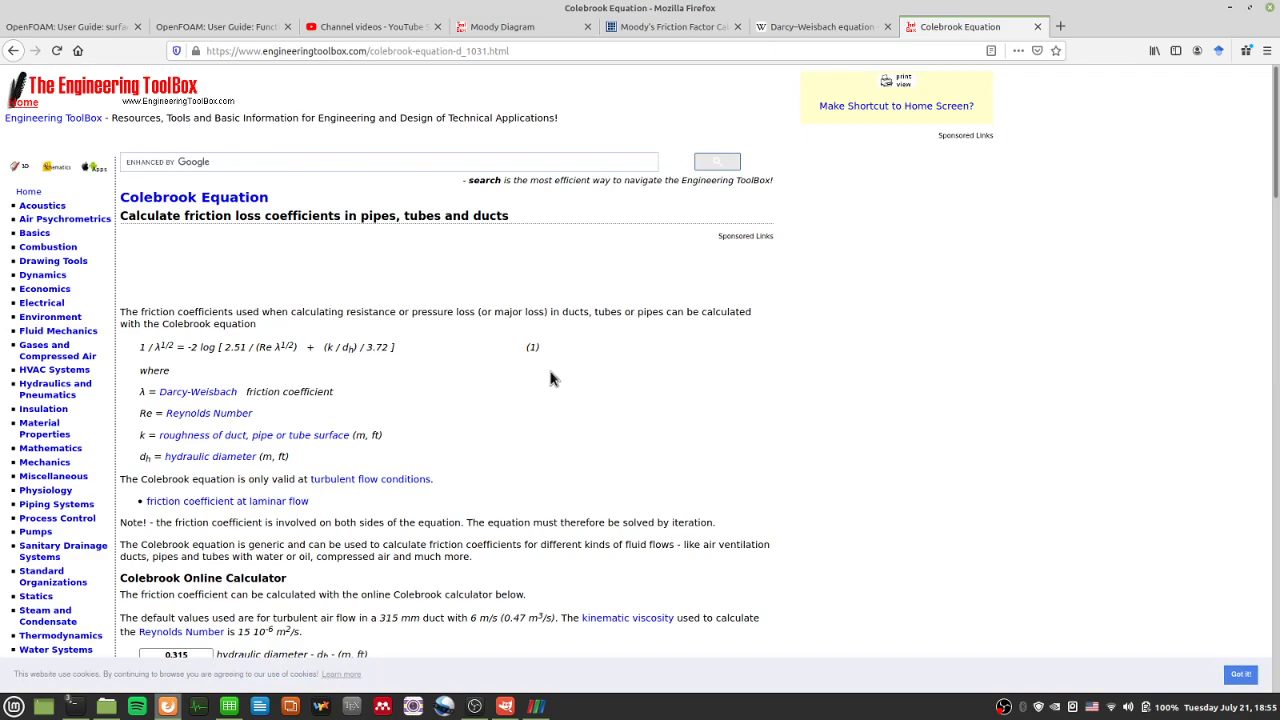
scroll(550, 375, "down", 5)
scroll(672, 345, "down", 10)
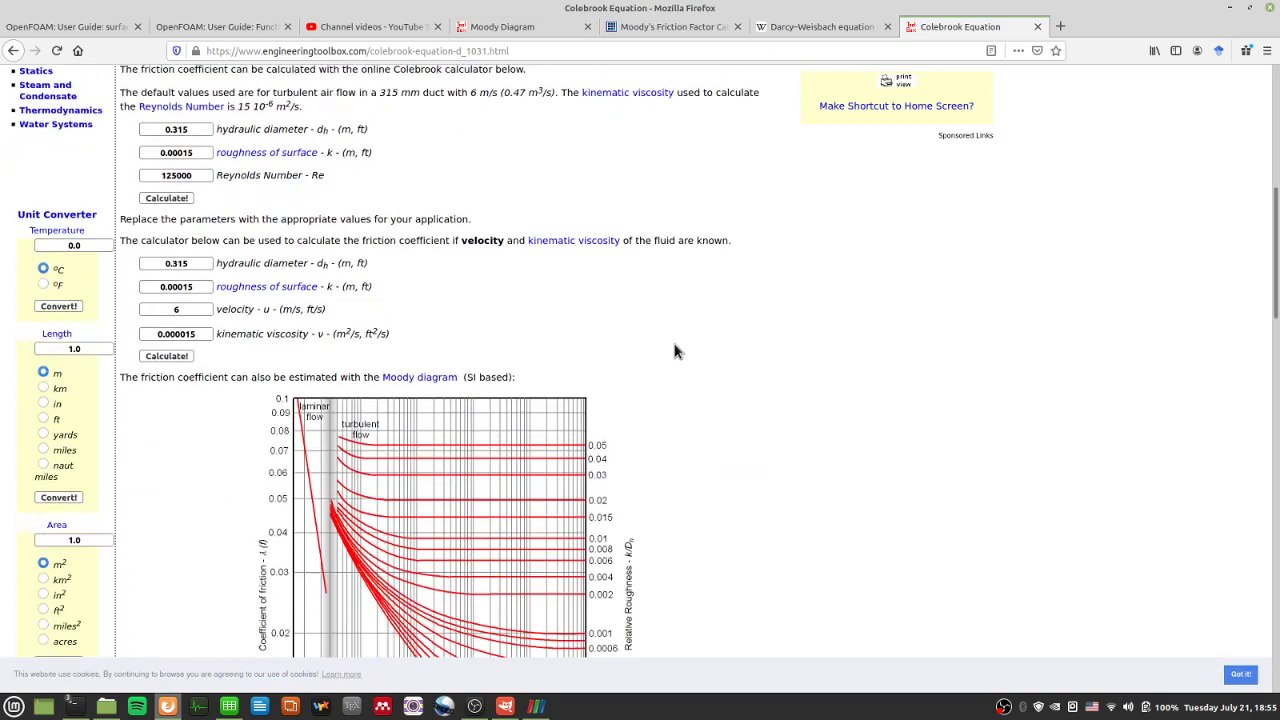
Step: Return to the results and open the Wikipedia 'Darcy friction factor formulae' article
left_click(13, 50)
scroll(217, 357, "down", 3)
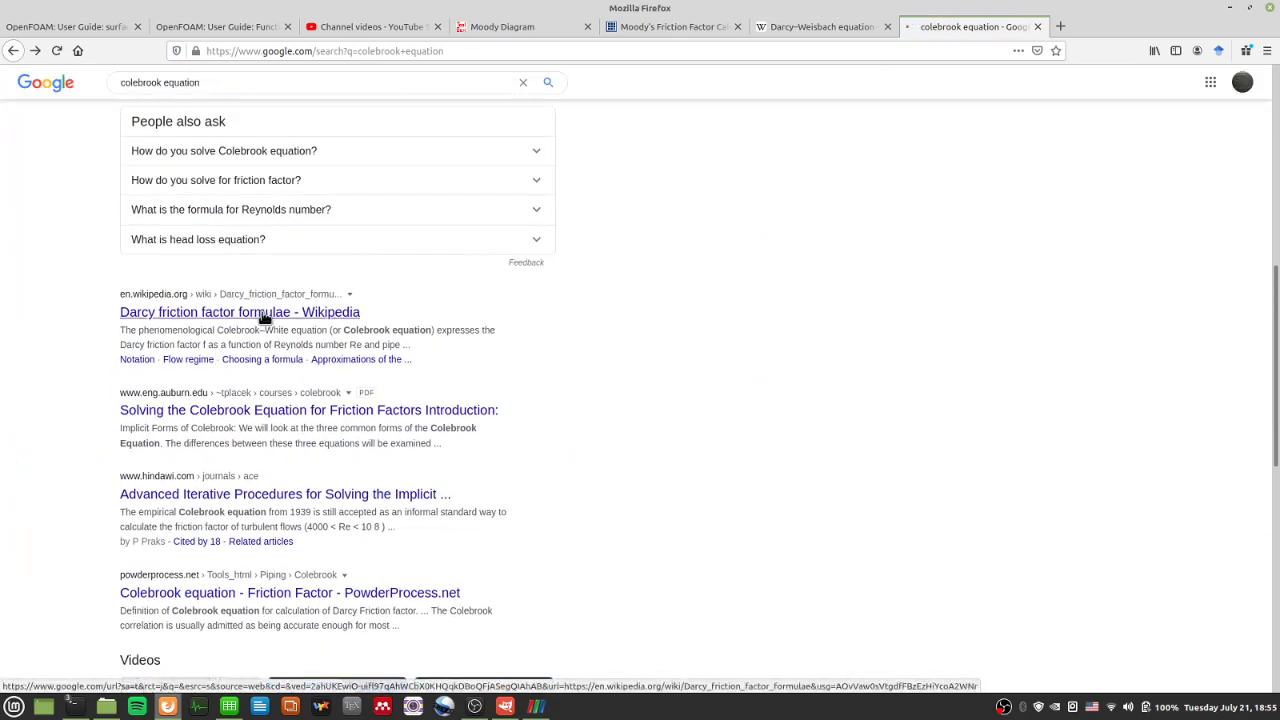
left_click(263, 312)
scroll(592, 381, "down", 4)
scroll(592, 381, "up", 4)
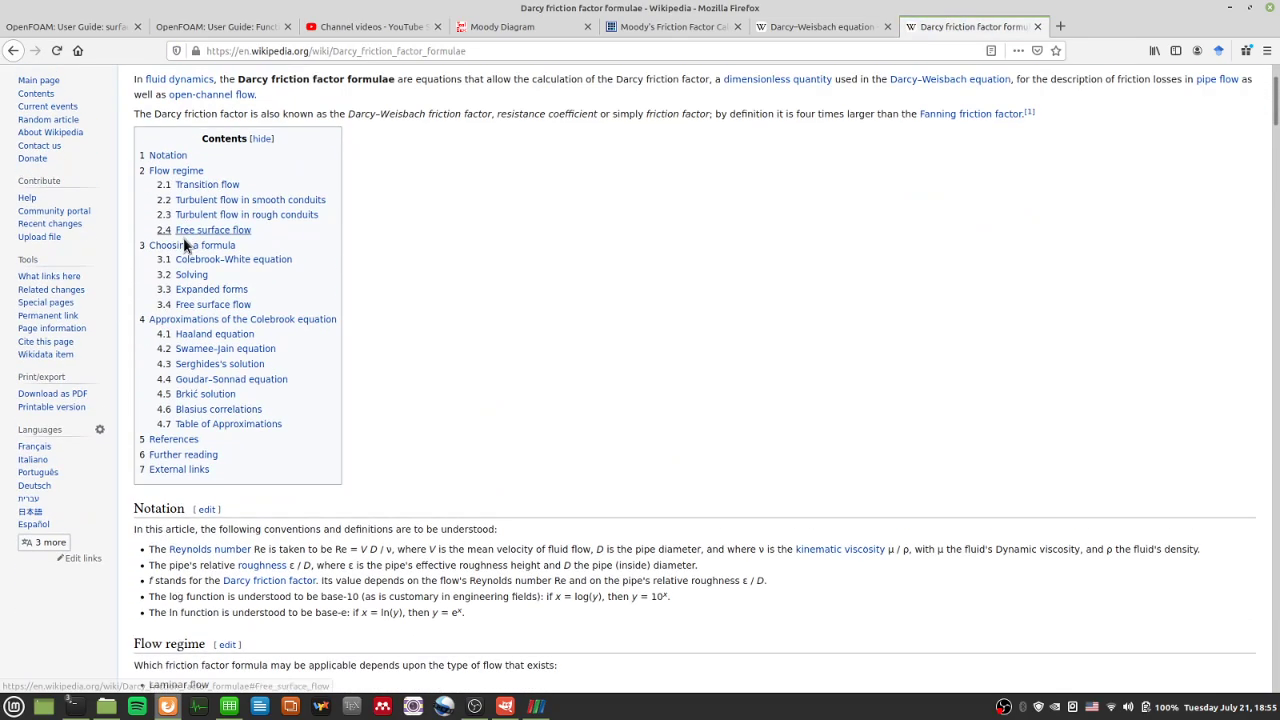
Step: Jump to the Haaland equation section and highlight the Swamee-Jain and Serghides approximation text
left_click(217, 336)
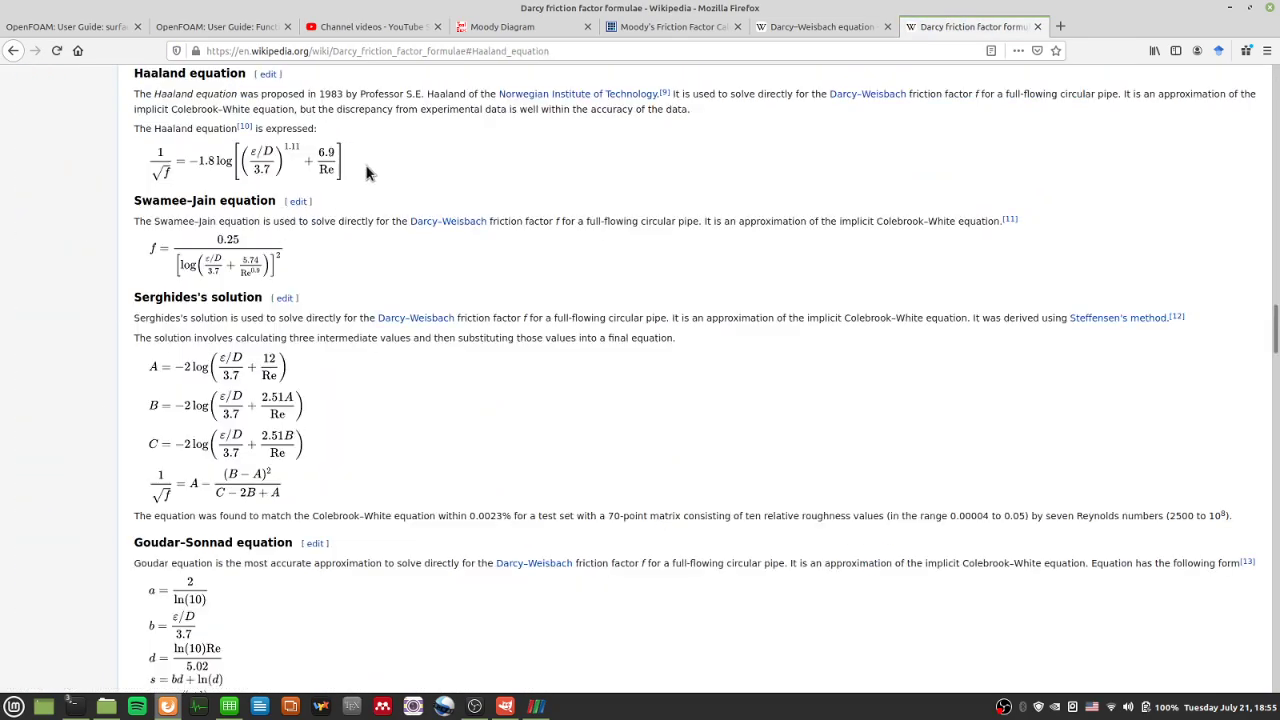
left_click_drag(366, 175, 100, 189)
left_click(100, 189)
triple_click(67, 181)
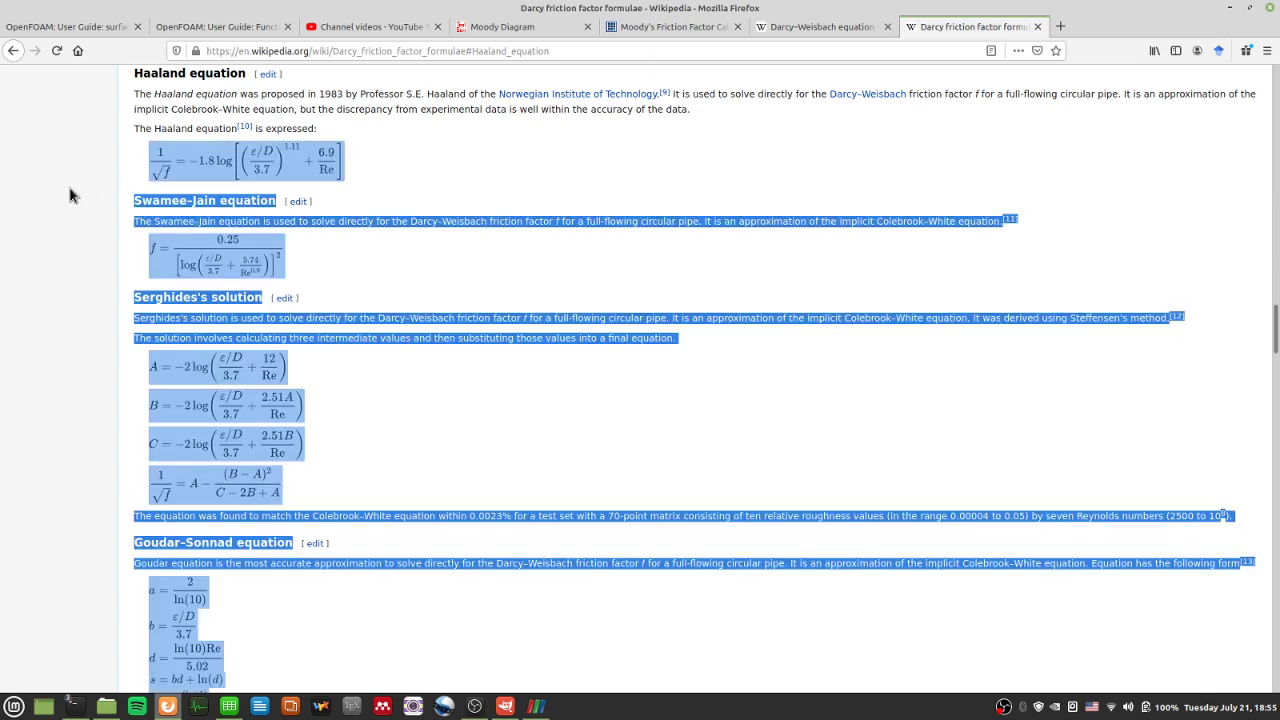
left_click(68, 186)
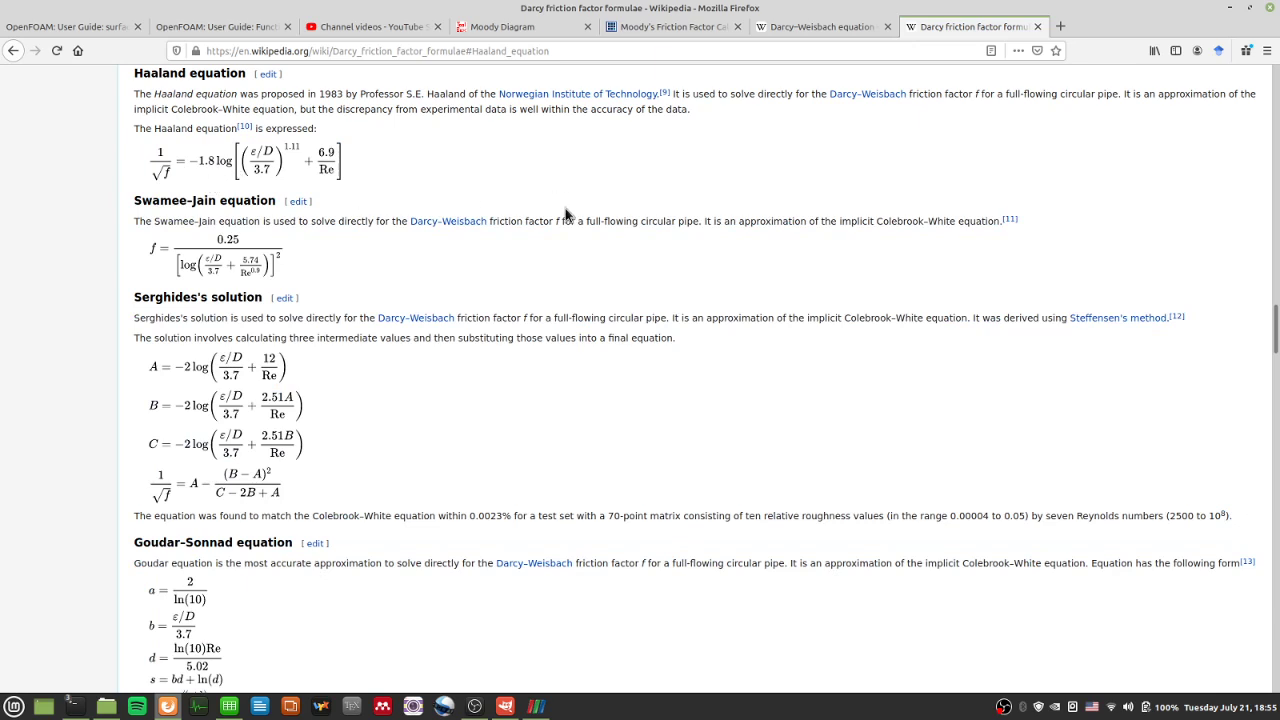
left_click(850, 28)
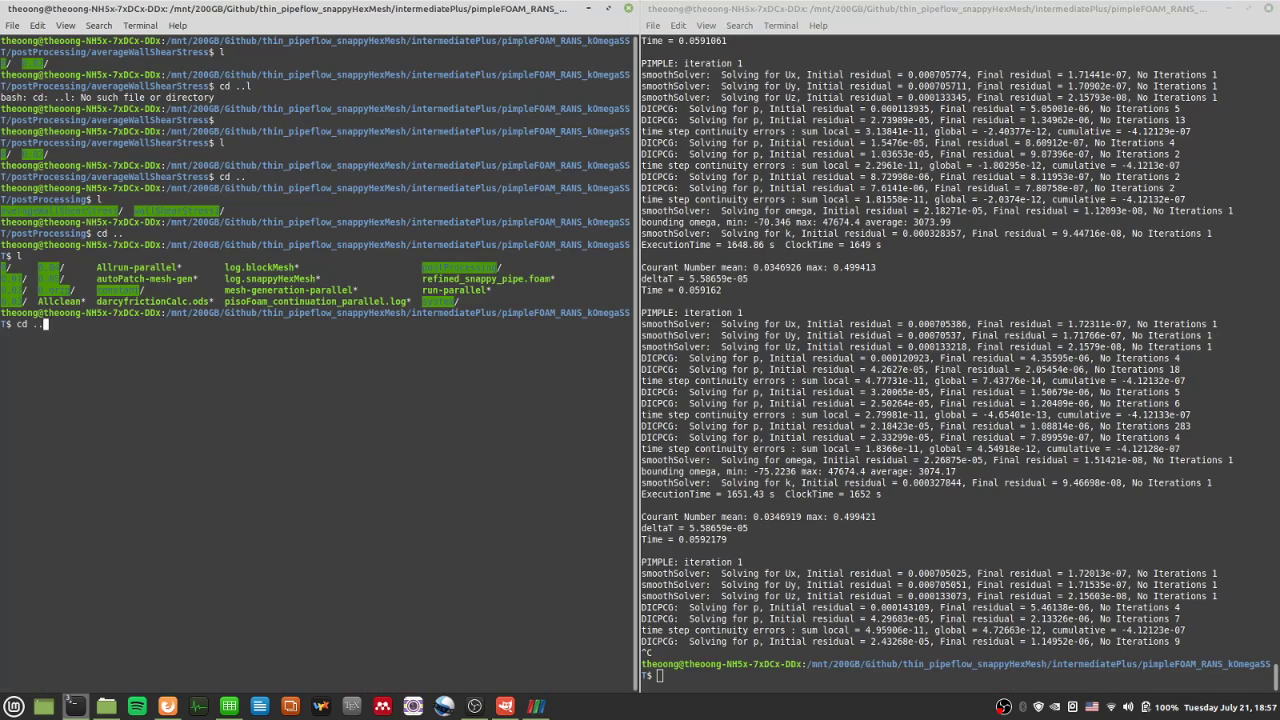
Step: Open system/controlDict in vi, look back at the time-step settings, and quit with :q
key("BackSpace")
key("BackSpace")
key("BackSpace")
key("BackSpace")
key("BackSpace")
type("vi system/controlDict")
key("Return")
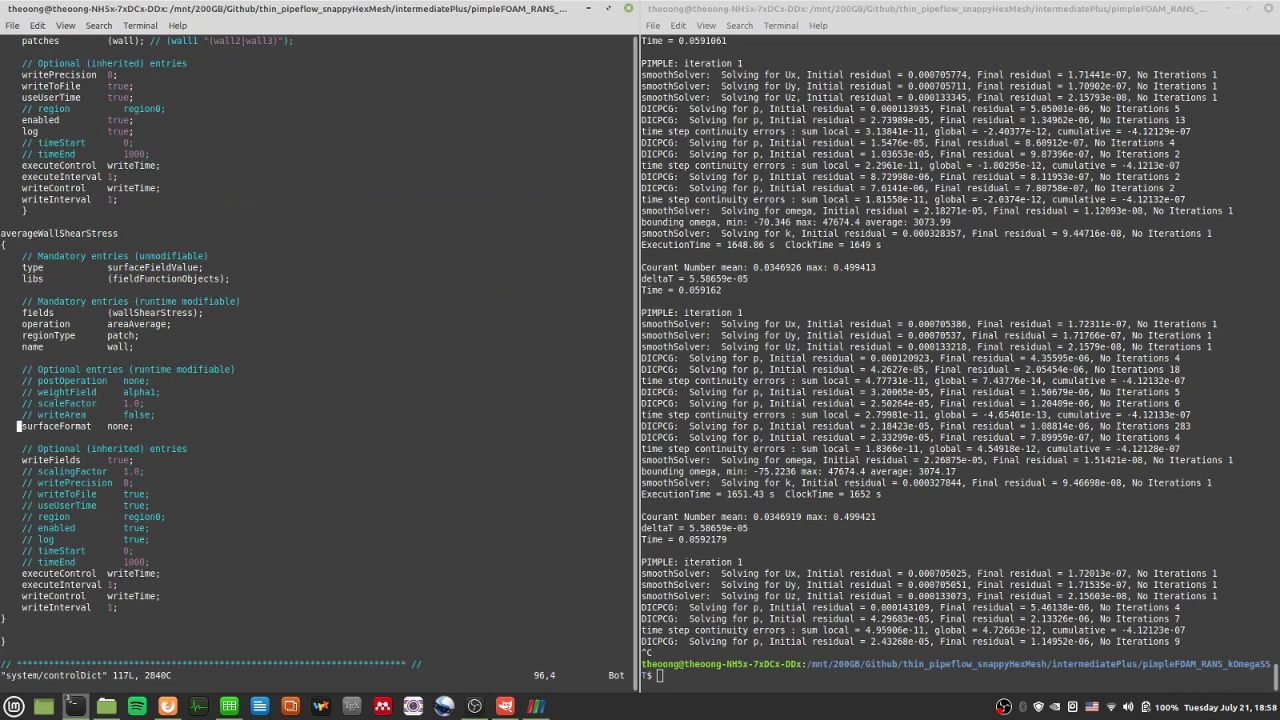
key("Up")
key("Up")
key("Up")
key("Up")
key("Up")
key("Up")
key("Up")
key("Up")
key("Up")
key("Up")
key("Up")
key("Up")
key("Up")
key("Up")
key("Up")
key("Up")
key("Up")
key("Up")
key("Up")
key("Up")
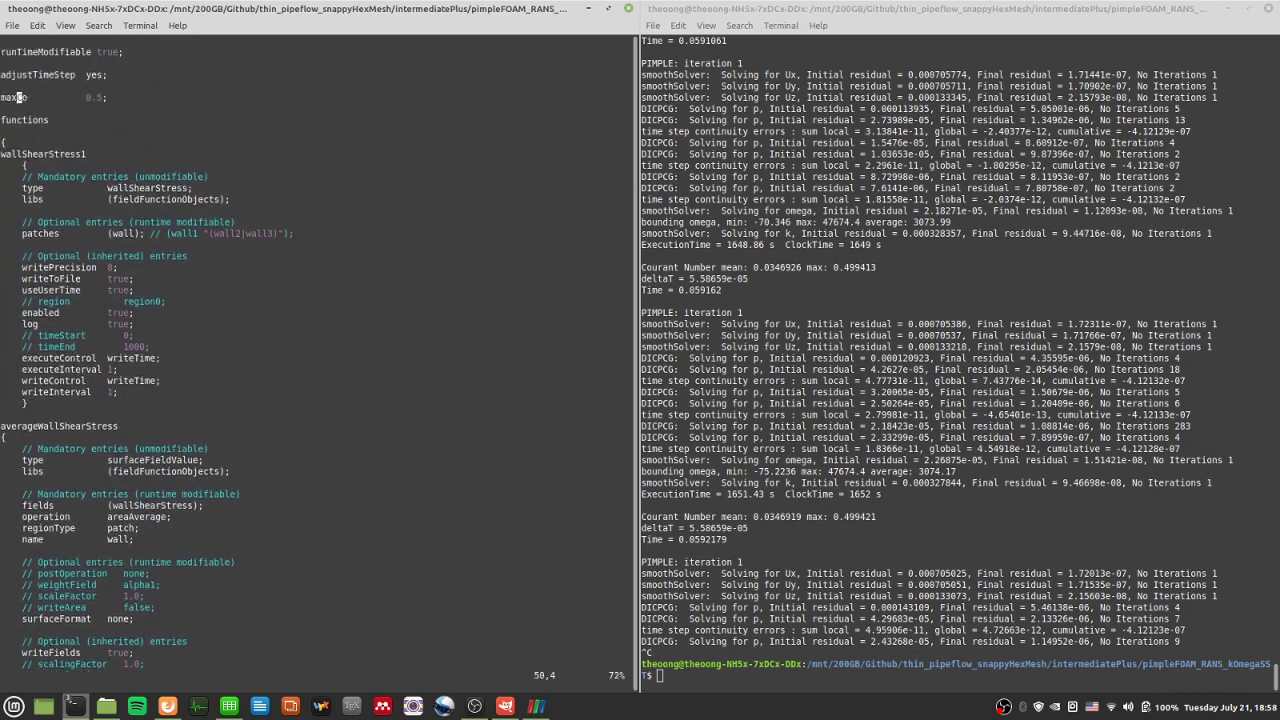
key("Up")
key("Up")
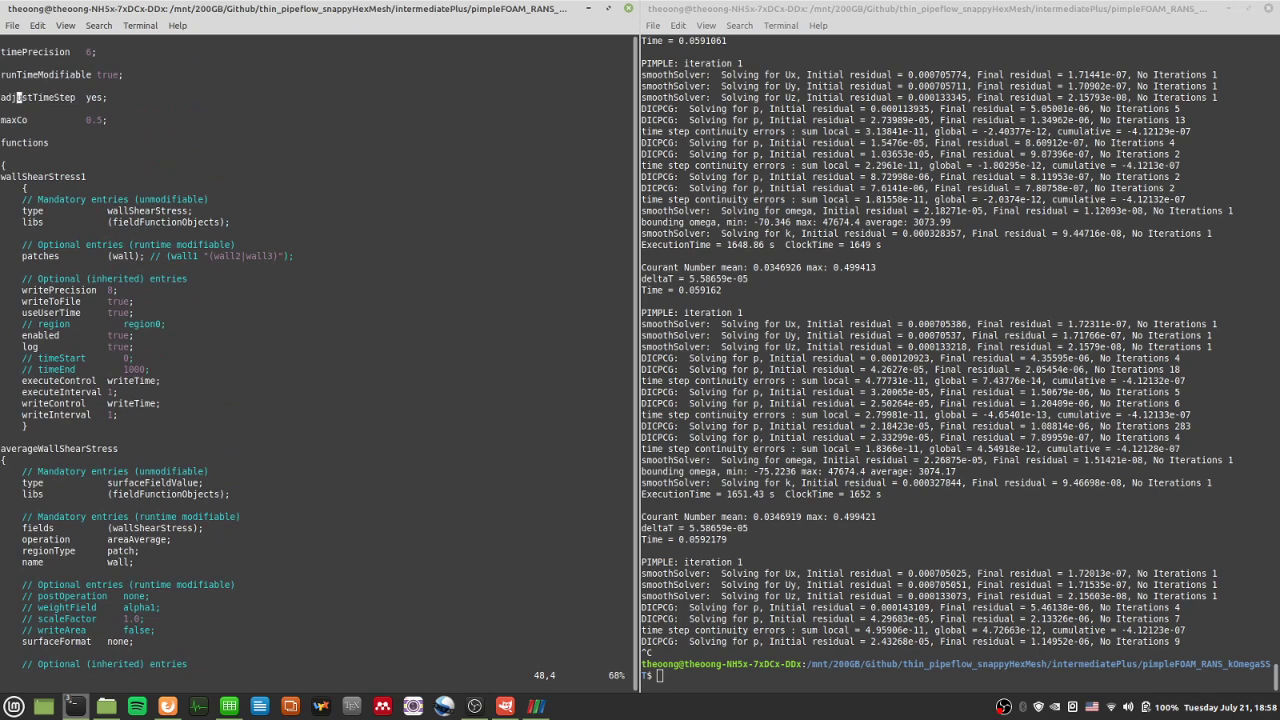
type(":q")
key("Return")
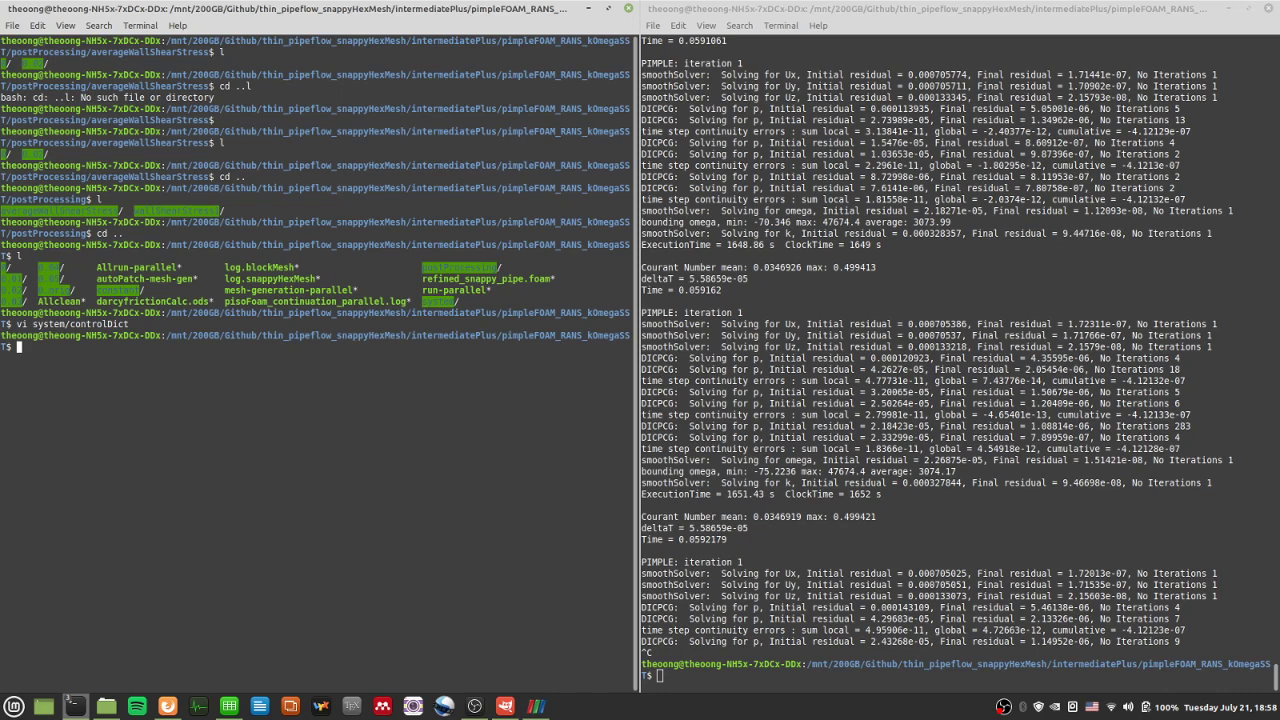
Step: Run ./Allclean on the case, list and clear the folder, then run git status
type("./Allclean")
key("Return")
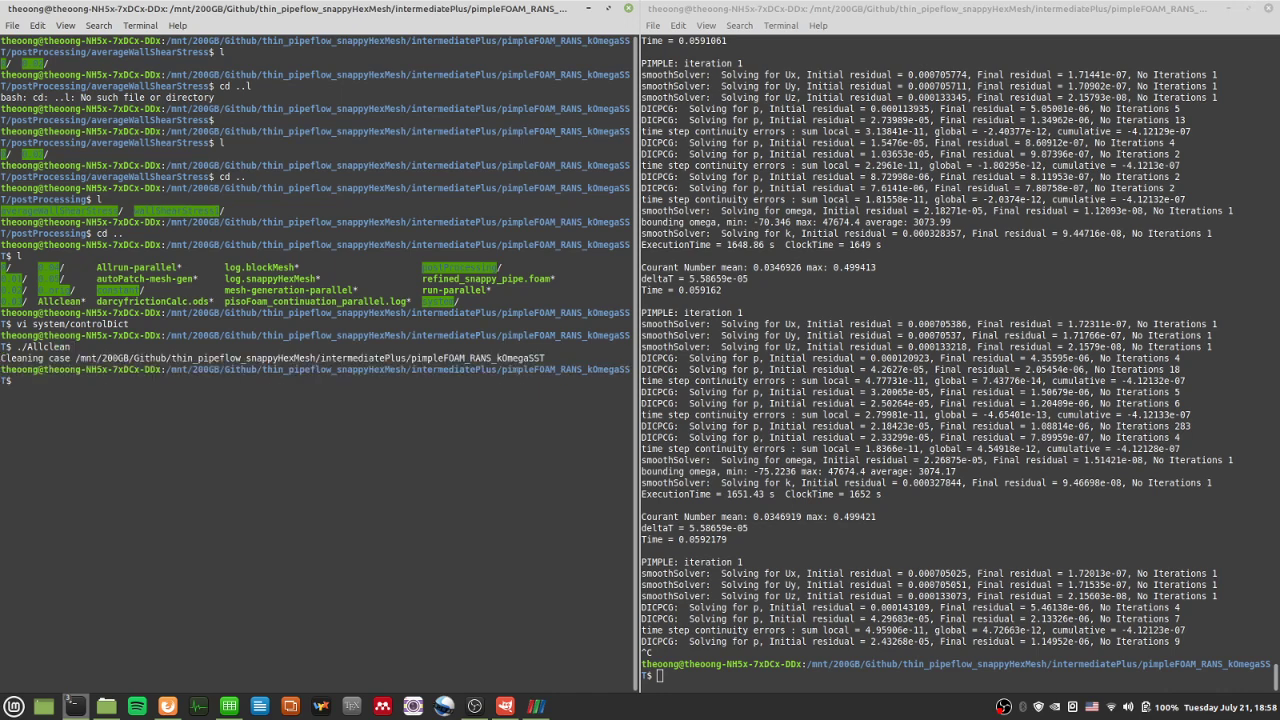
type("l")
key("Return")
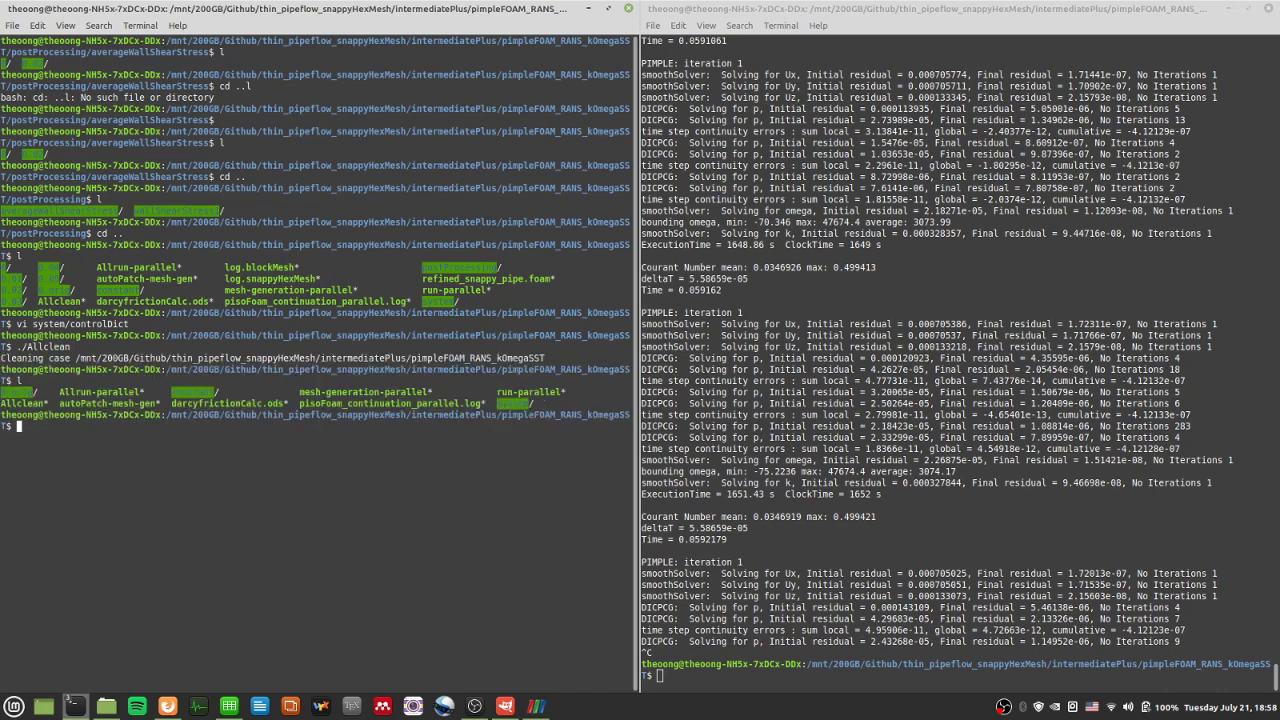
type("clear")
key("Return")
type("l")
key("Return")
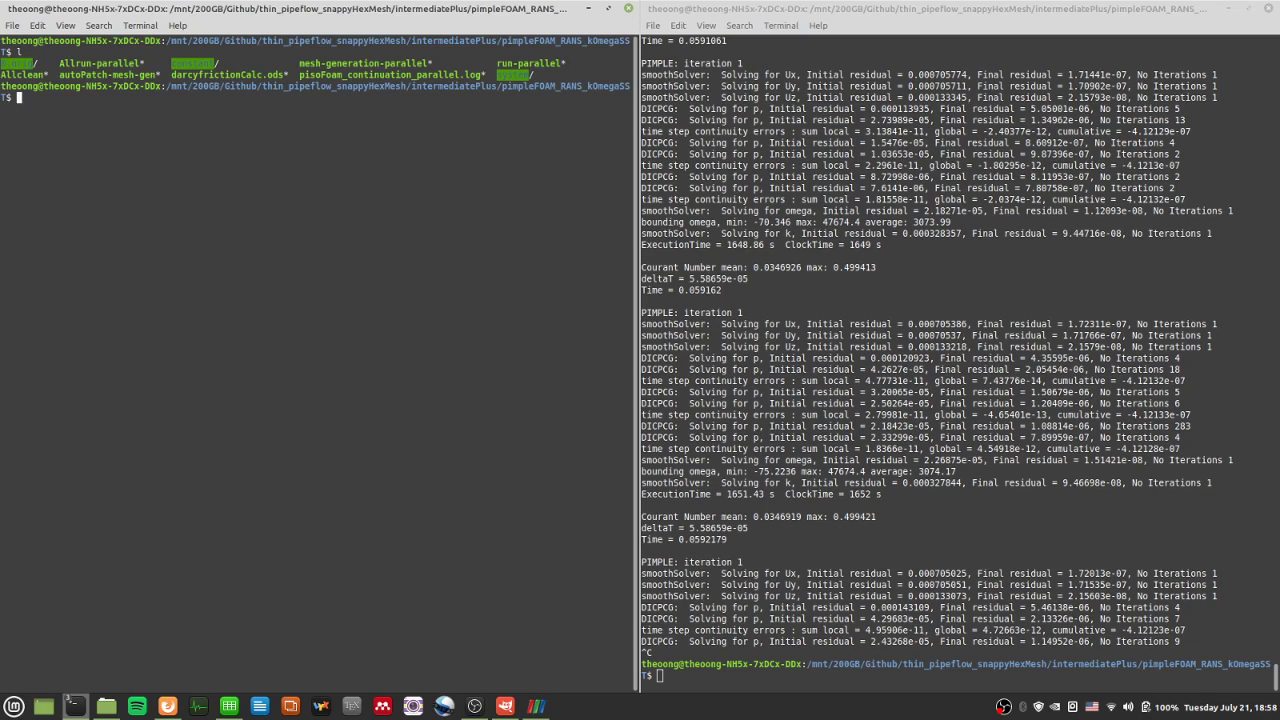
type("clear")
key("Return")
type("git status")
key("Return")
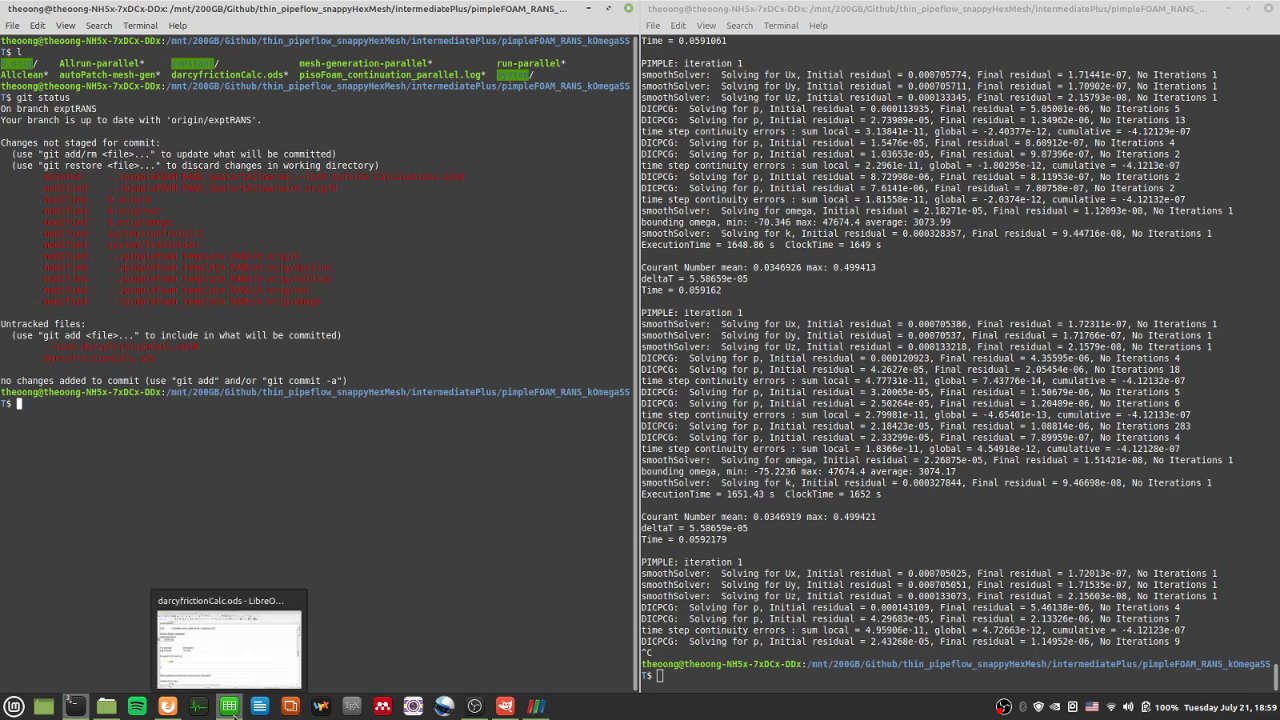
Step: Close darcyfrictionCalc.ods in Calc, choosing Save in the 'Save Document?' dialog
left_click(229, 706)
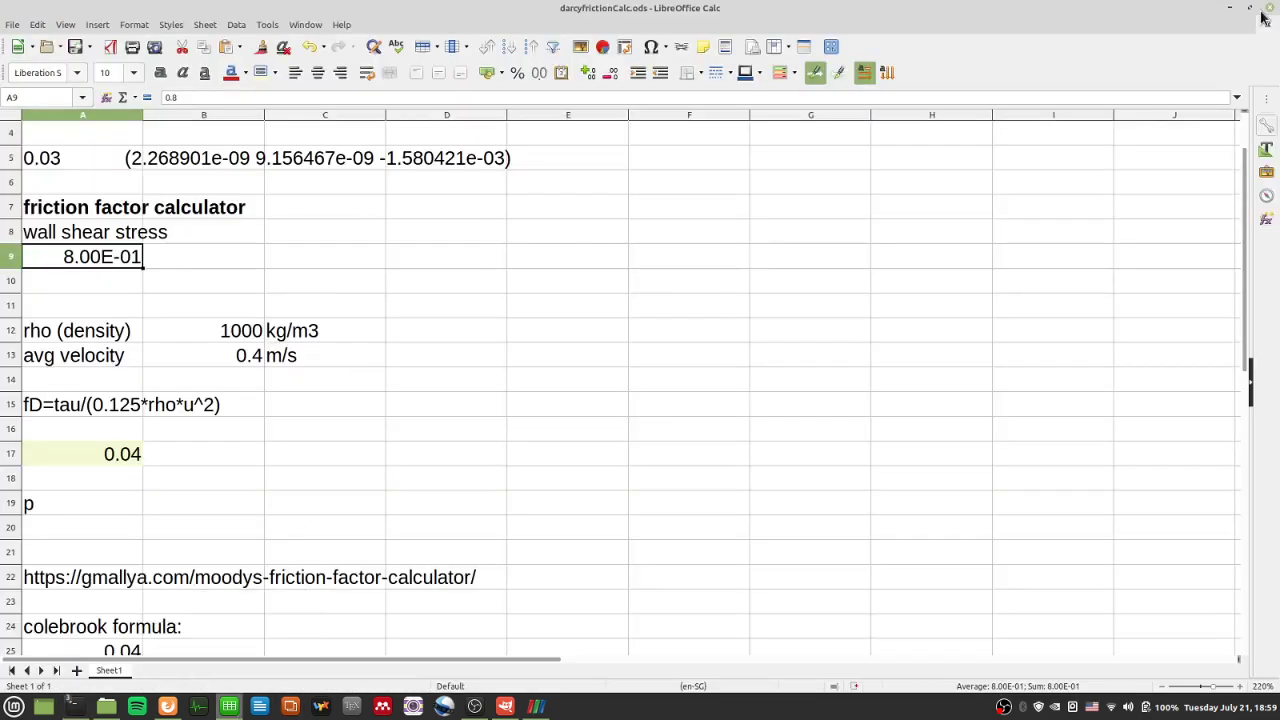
left_click(160, 260)
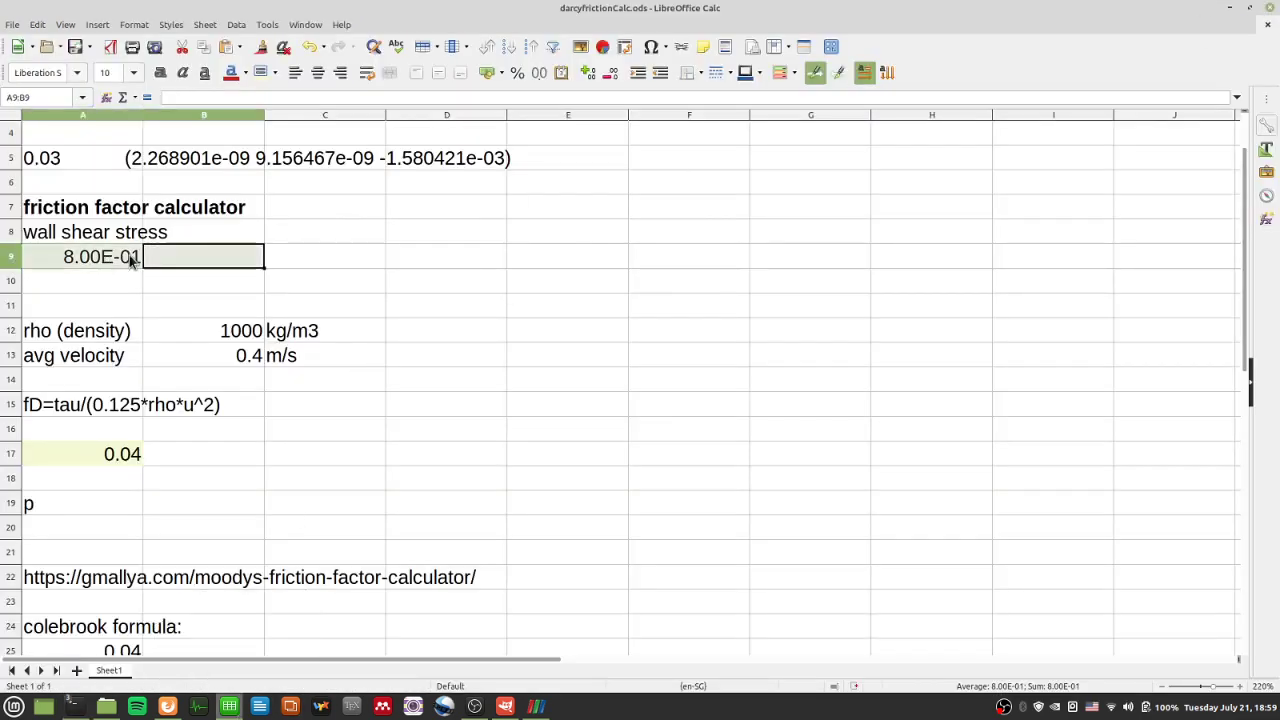
left_click(366, 378)
left_click(1268, 24)
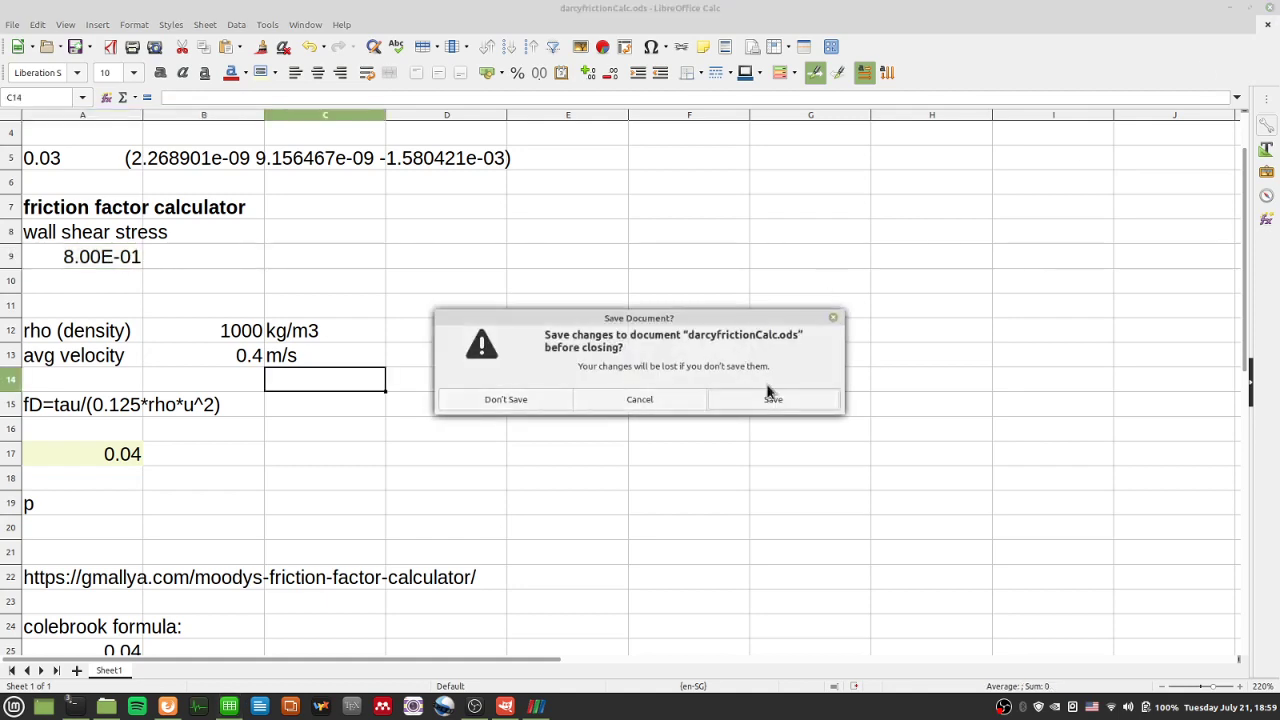
left_click(818, 410)
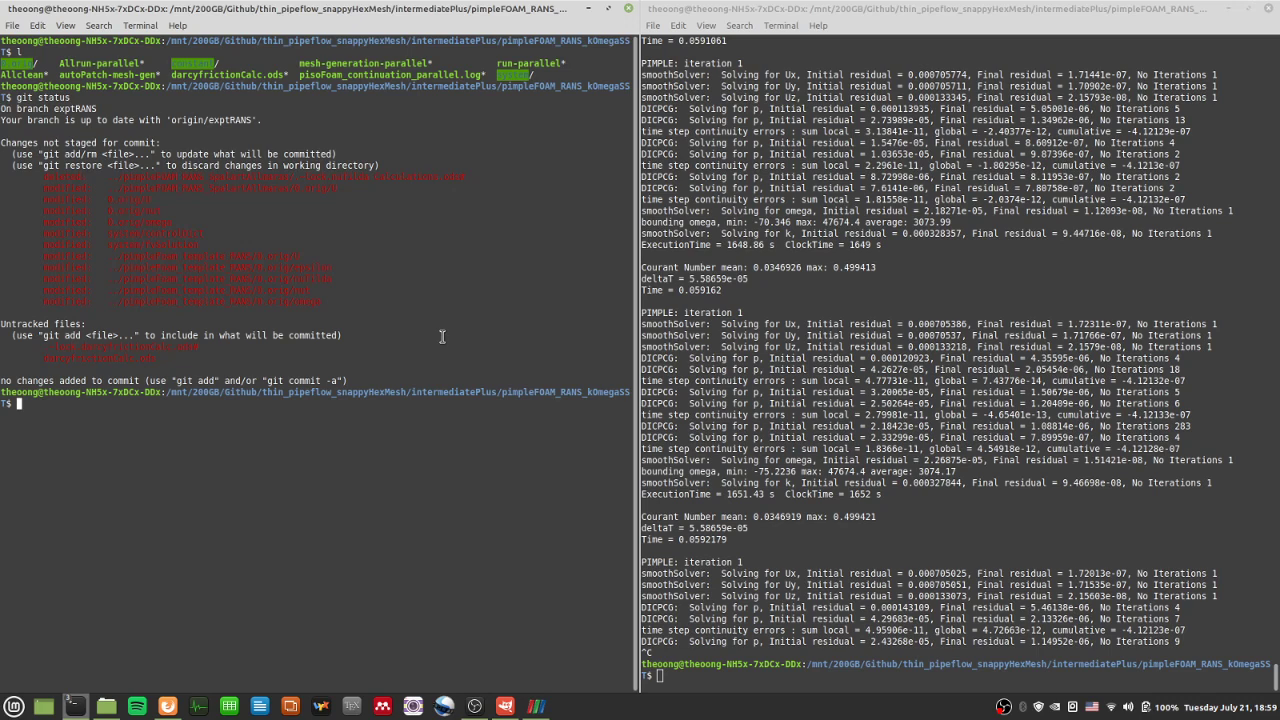
Step: Run ./Allclean on the case again and type git status
type("./Allclean")
key("Return")
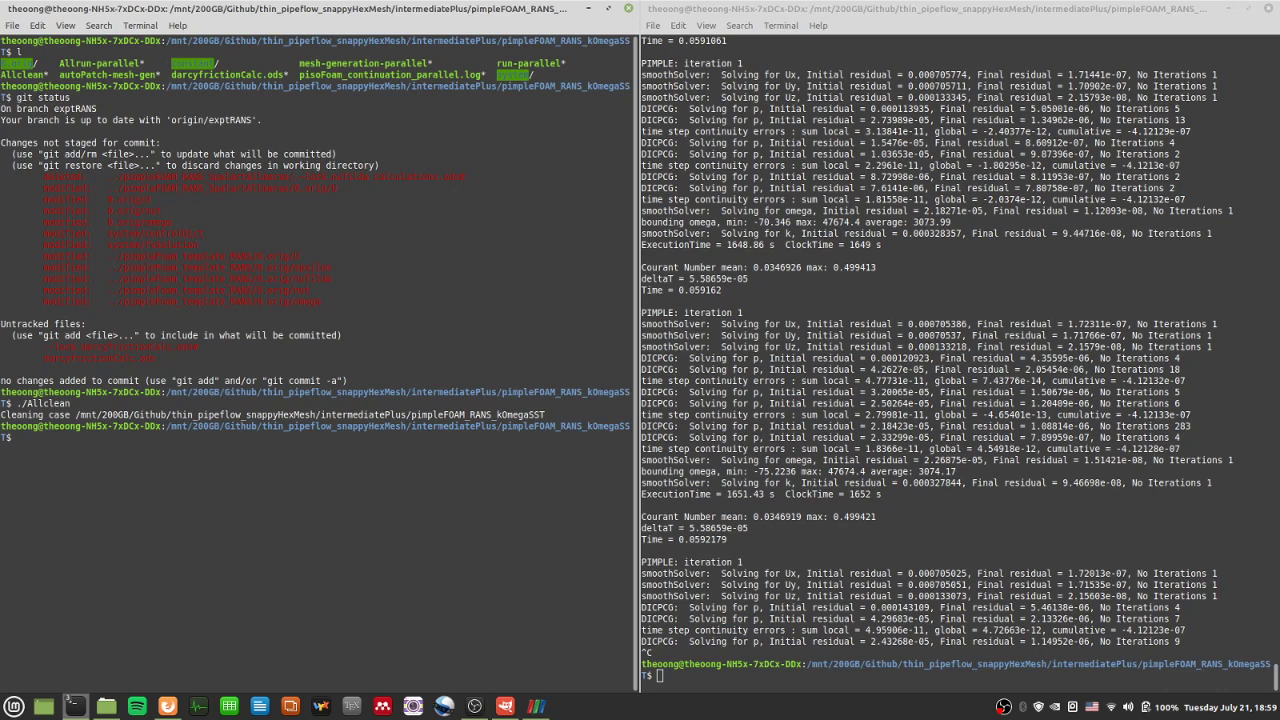
type("git add")
key("BackSpace")
key("BackSpace")
key("BackSpace")
key("BackSpace")
key("BackSpace")
key("BackSpace")
key("BackSpace")
type("git status")
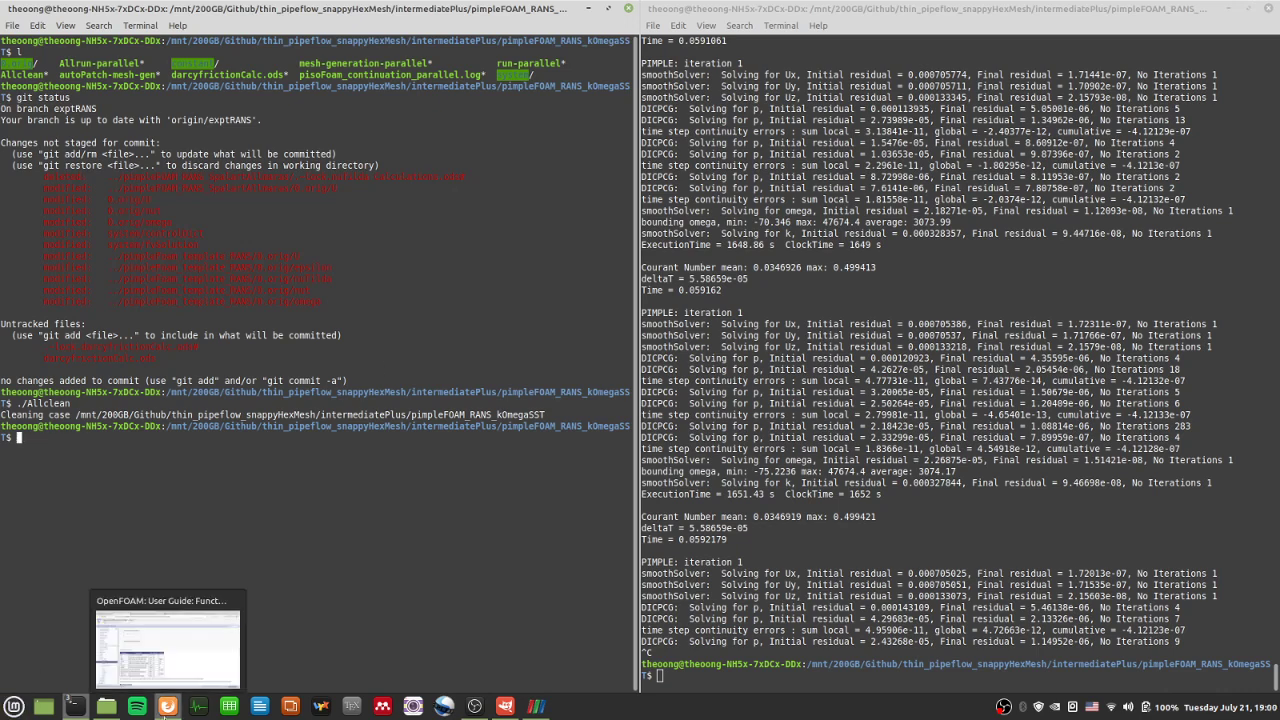
Step: Glance through the Darcy friction factor, Darcy-Weisbach and Moody calculator tabs in Firefox
left_click(167, 706)
left_click(926, 27)
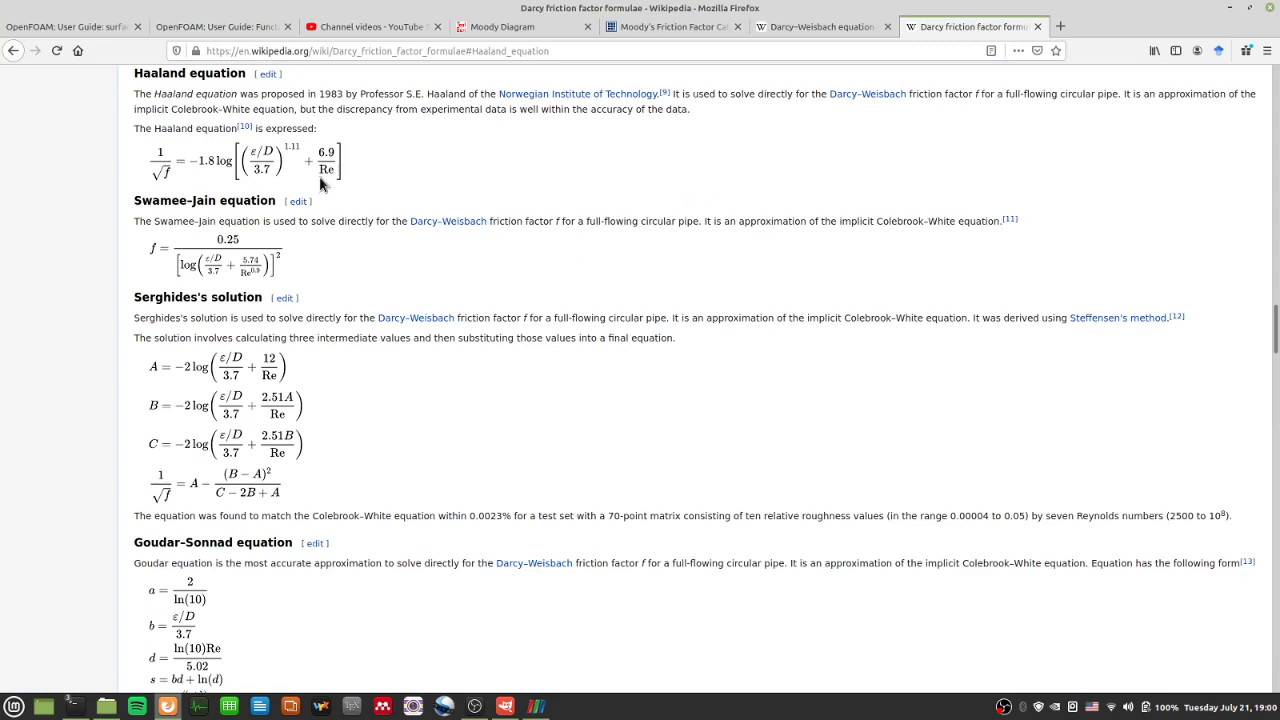
left_click(805, 27)
left_click(672, 30)
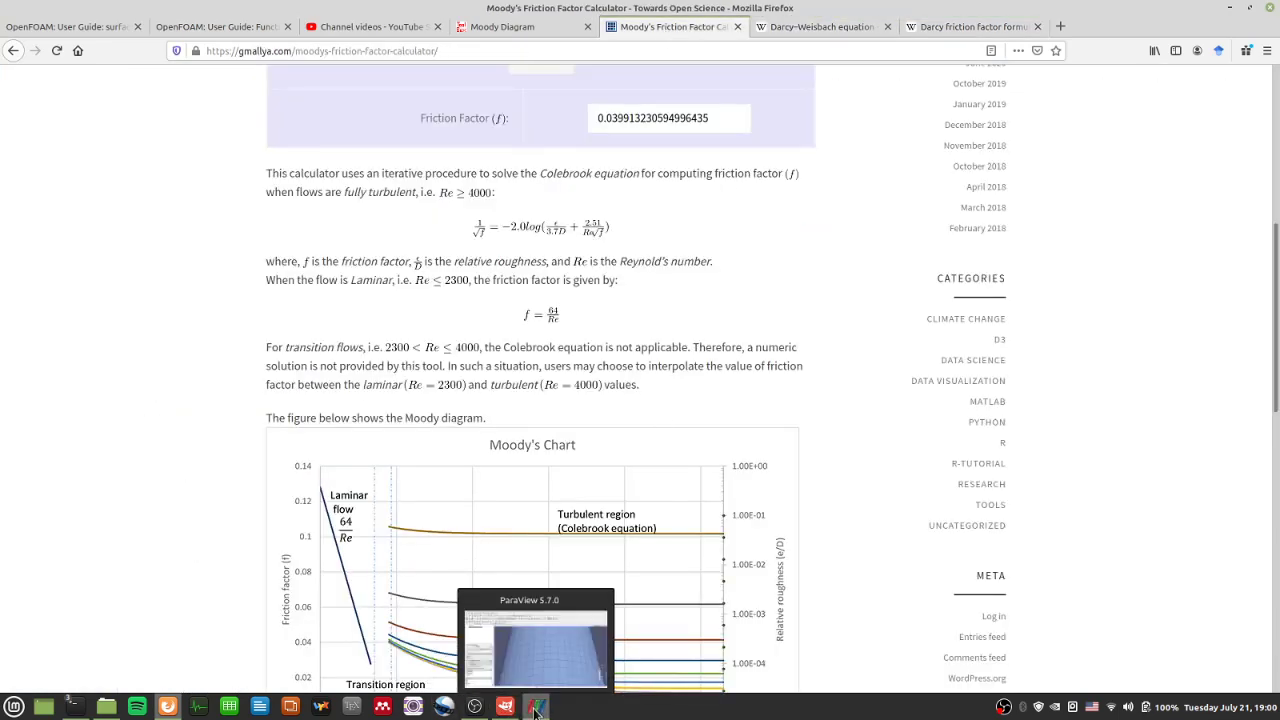
Step: Stop the running pimpleFOAM solver with Ctrl+C and bring up the git status terminal
mouse_move(74, 706)
left_click(78, 640)
key("ctrl+c")
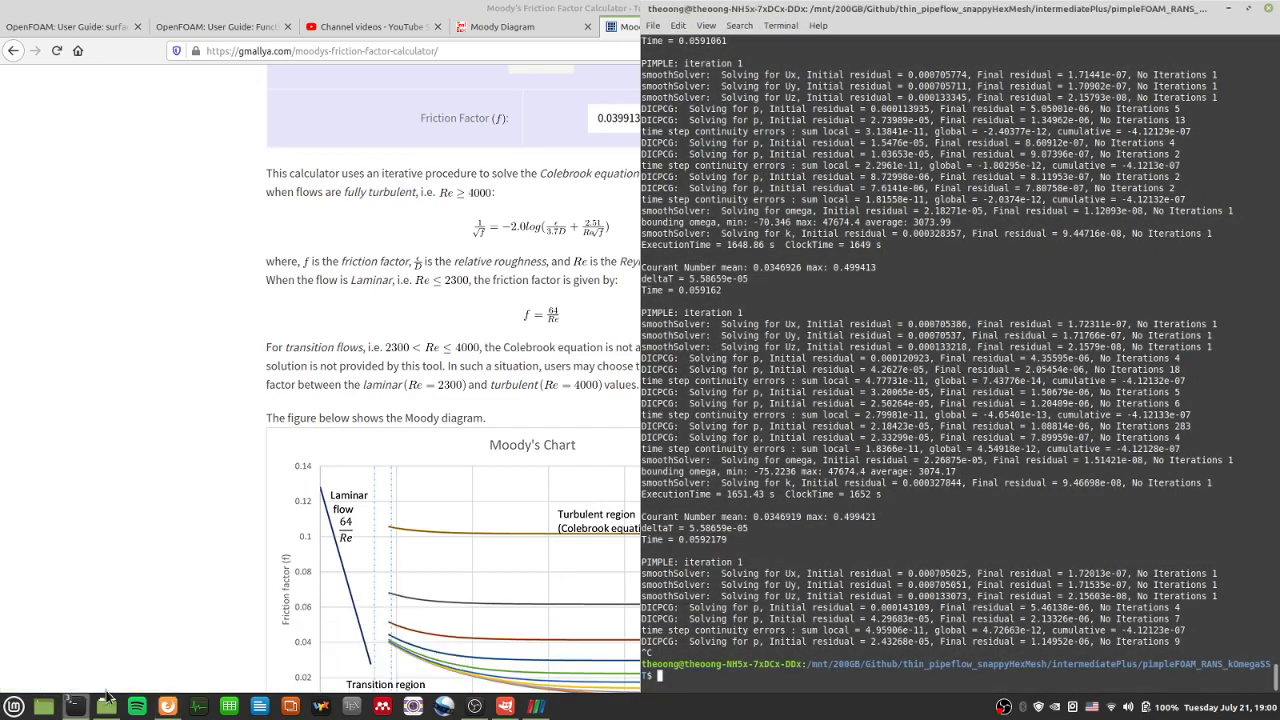
left_click(387, 640)
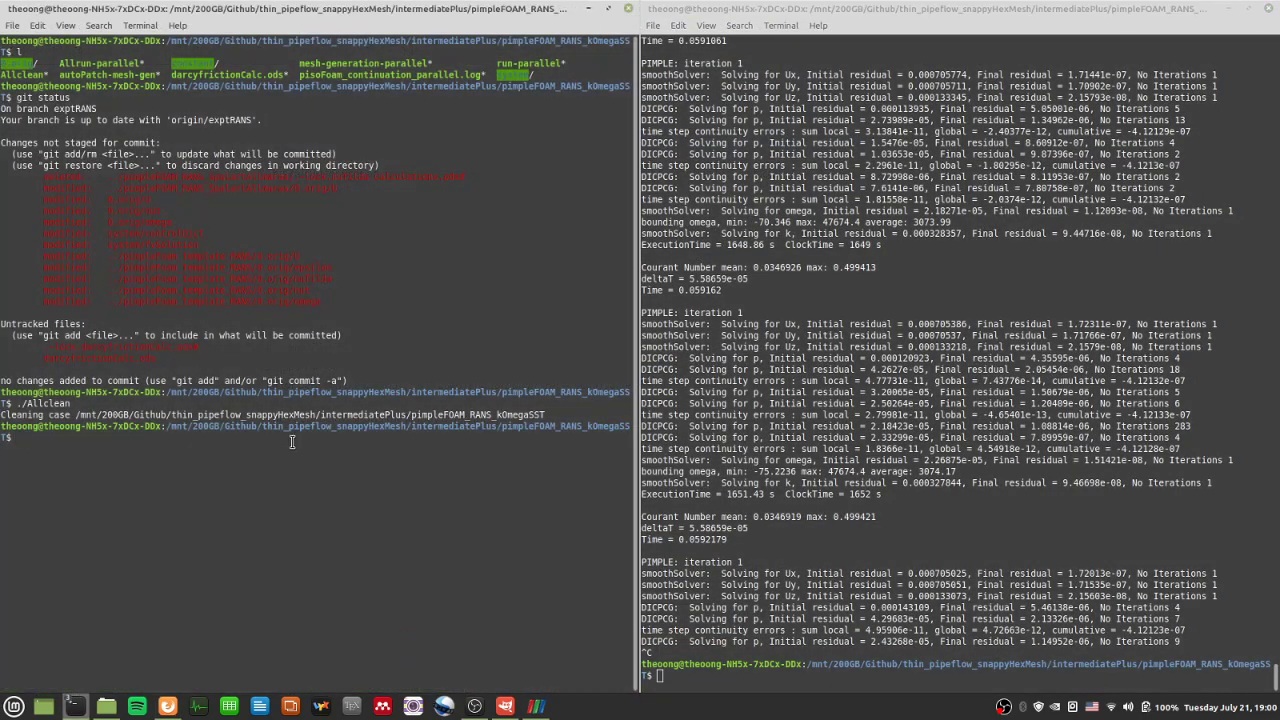
Step: Move up two folders with cd ../.. and into intermediatePlus, listing and clearing the terminal
type("cd ../..")
key("Return")
type("l")
key("Return")
type("clear")
key("Return")
type("l")
key("Return")
type("cd ")
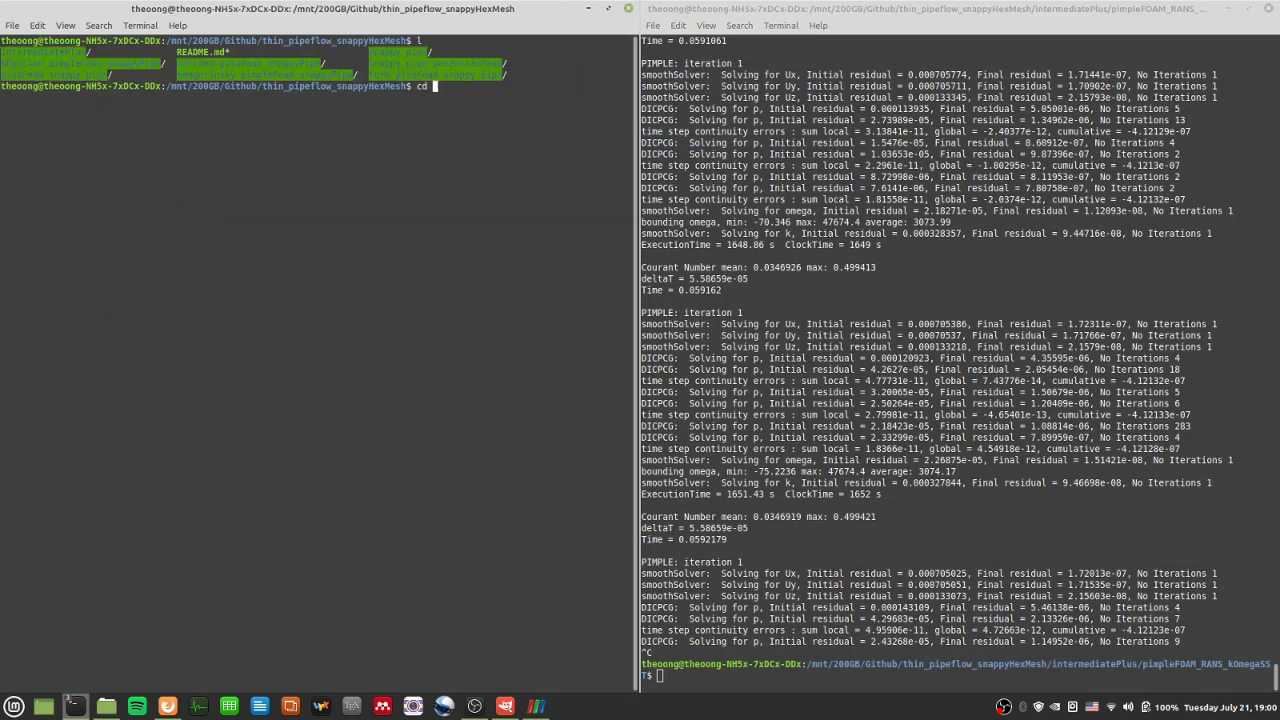
type("int")
key("Tab")
key("Return")
type("l")
key("Return")
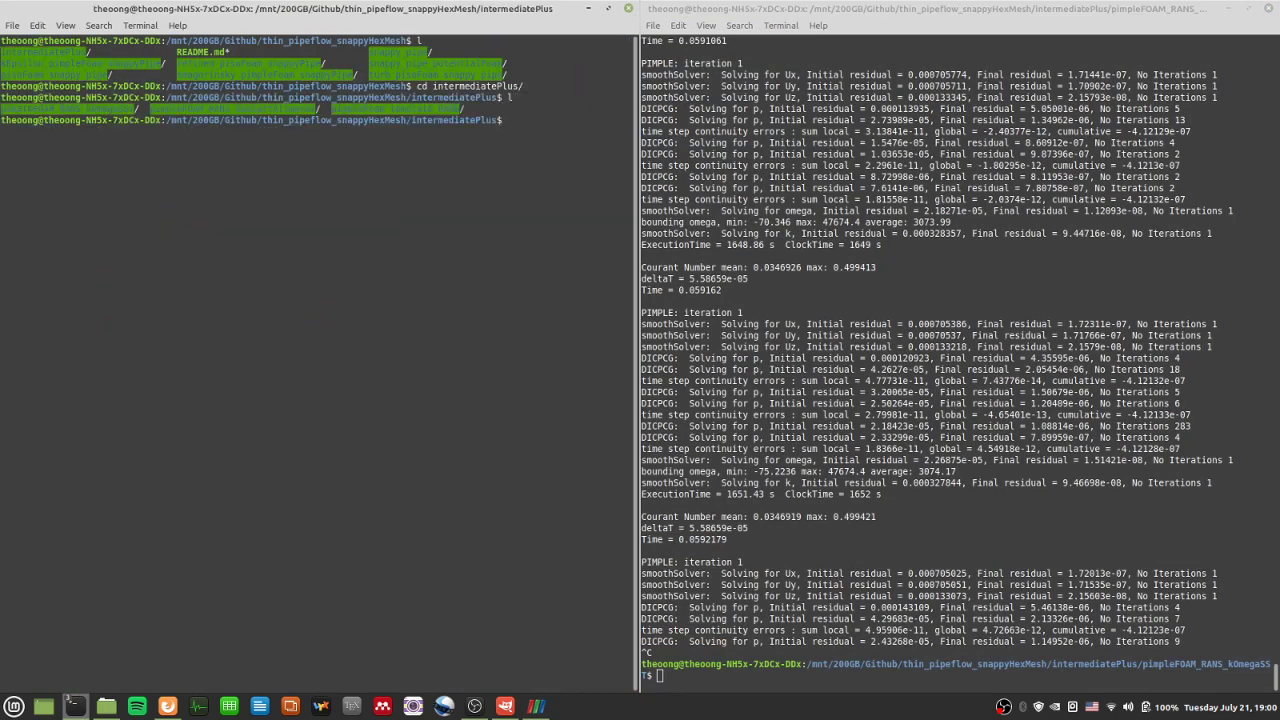
Step: Run a backgrounded git add, commit 'function objects for wall shear stress have correct syntax' and push, then abort the username prompt
type("git add . & gi  commit -m \"function objec")
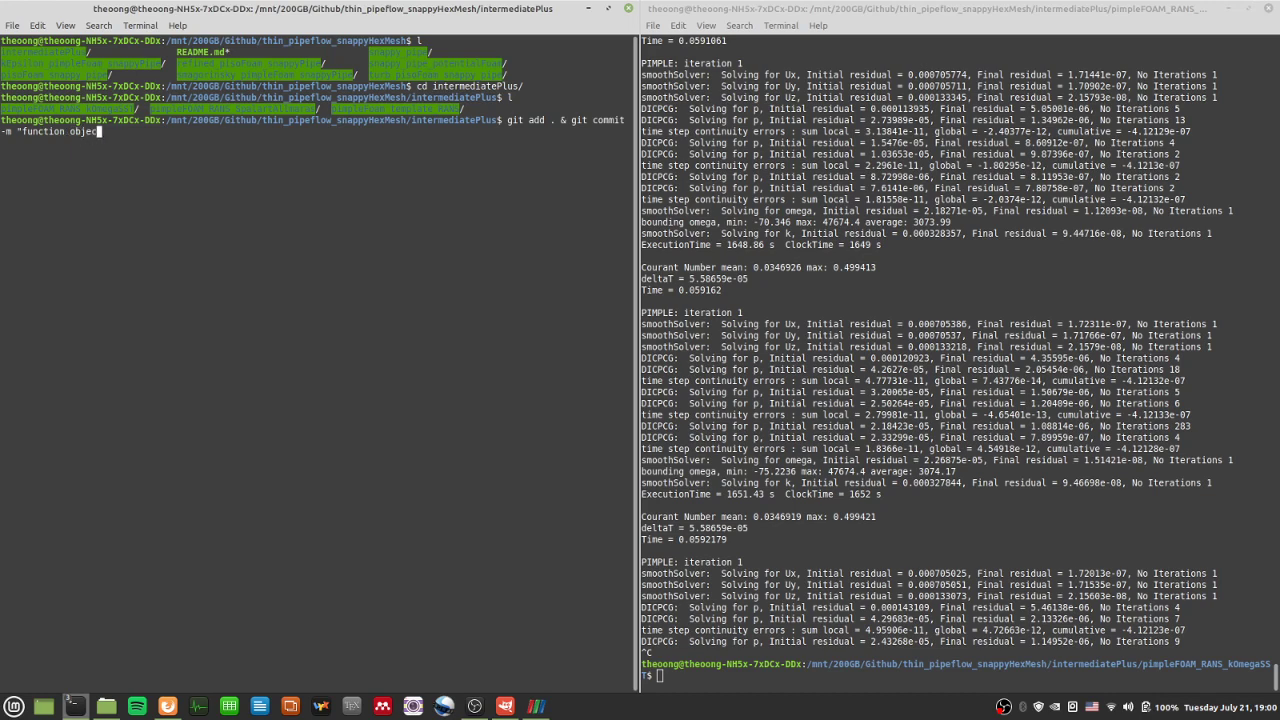
type("ts wor wall shear stress have co")
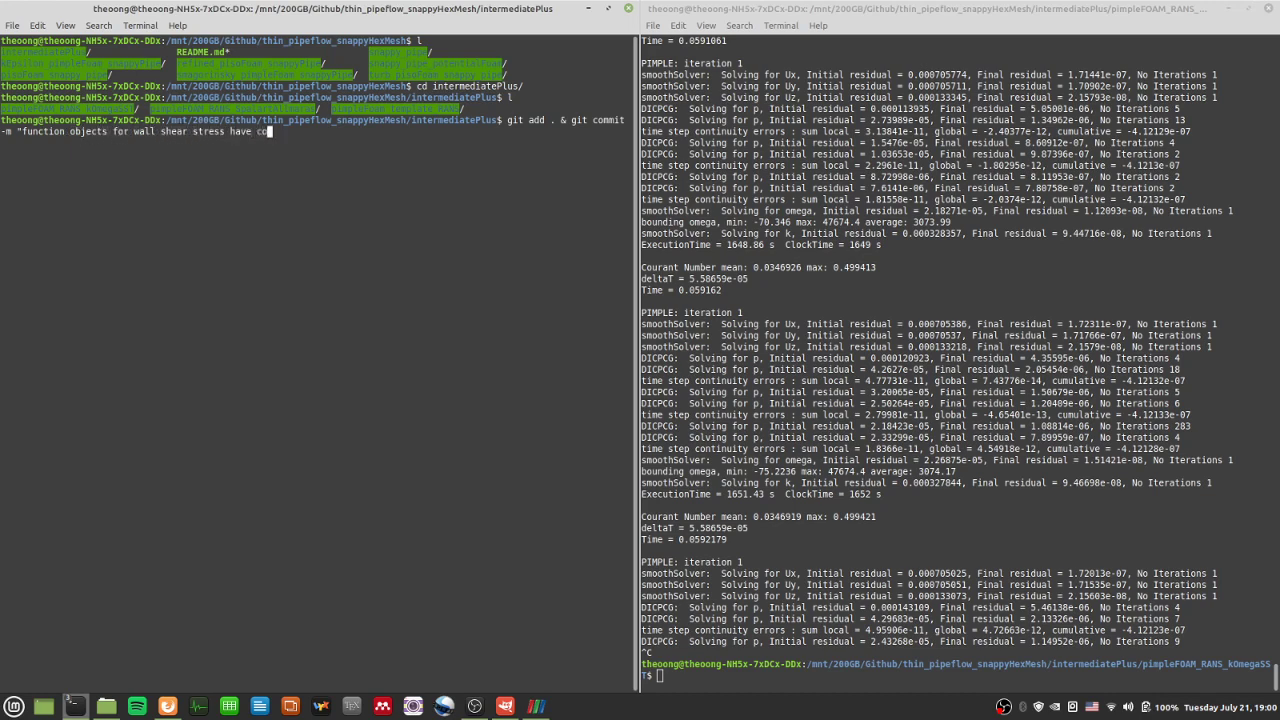
type("rrect syntax\" & git psuh")
key("BackSpace")
key("BackSpace")
key("BackSpace")
type("ush")
key("Return")
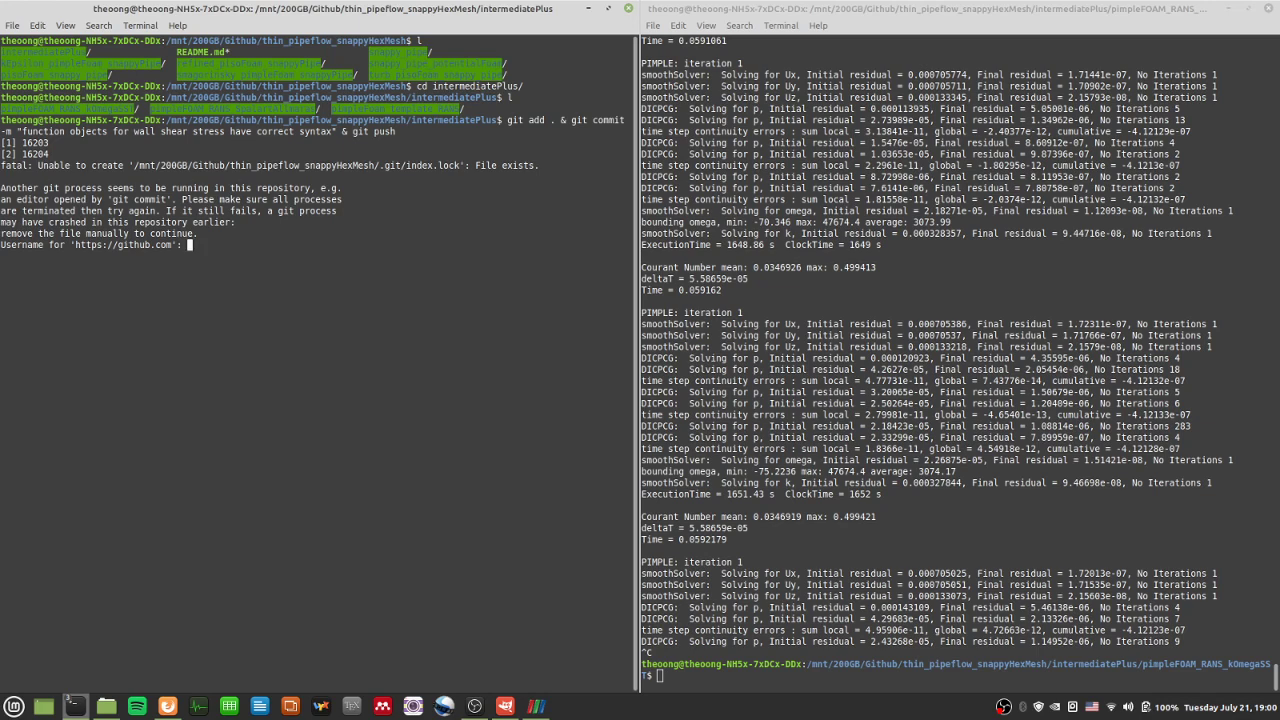
key("ctrl+c")
Step: List processes with ps -a and close the spare OpenFOAM tutorial terminal
type("p")
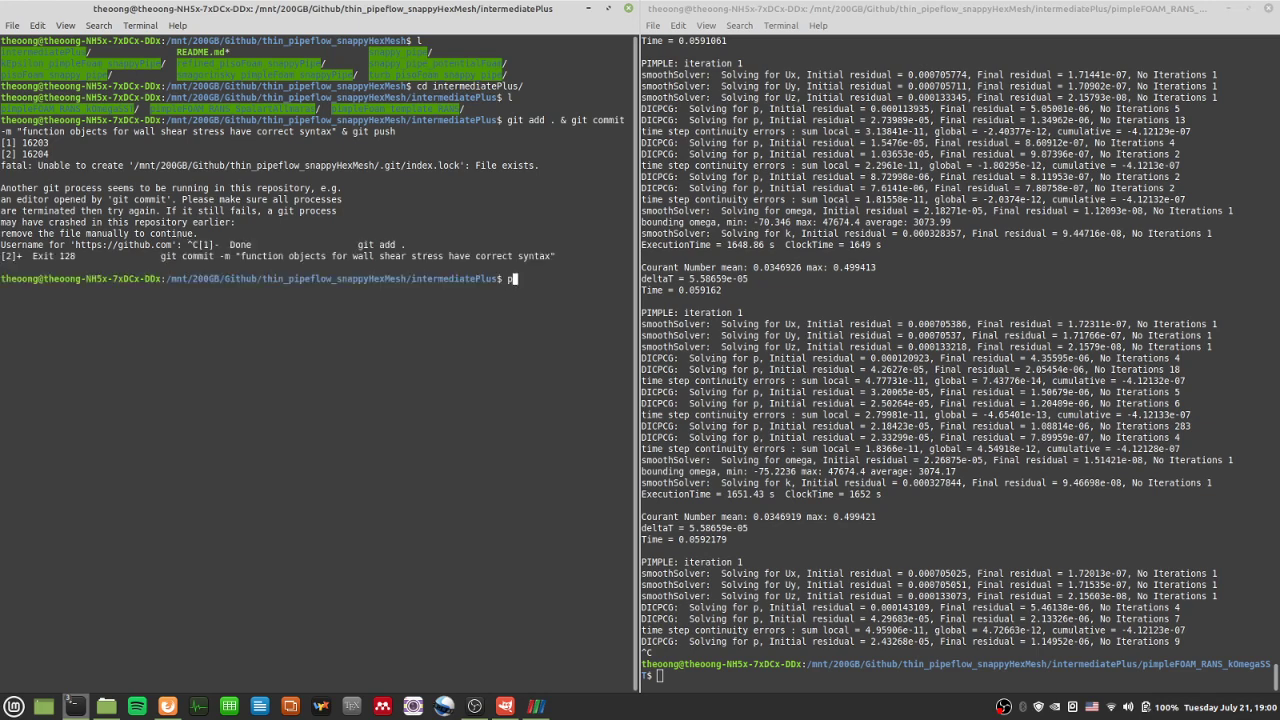
type("s -a")
key("Return")
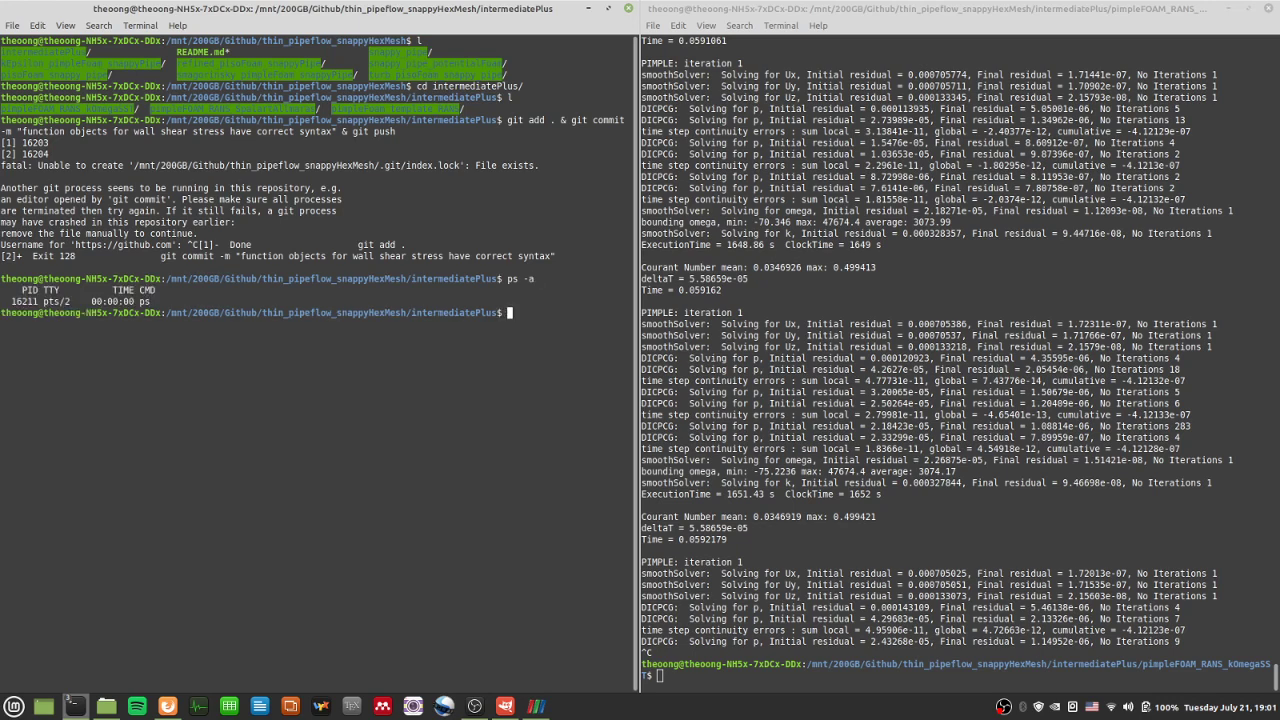
mouse_move(75, 706)
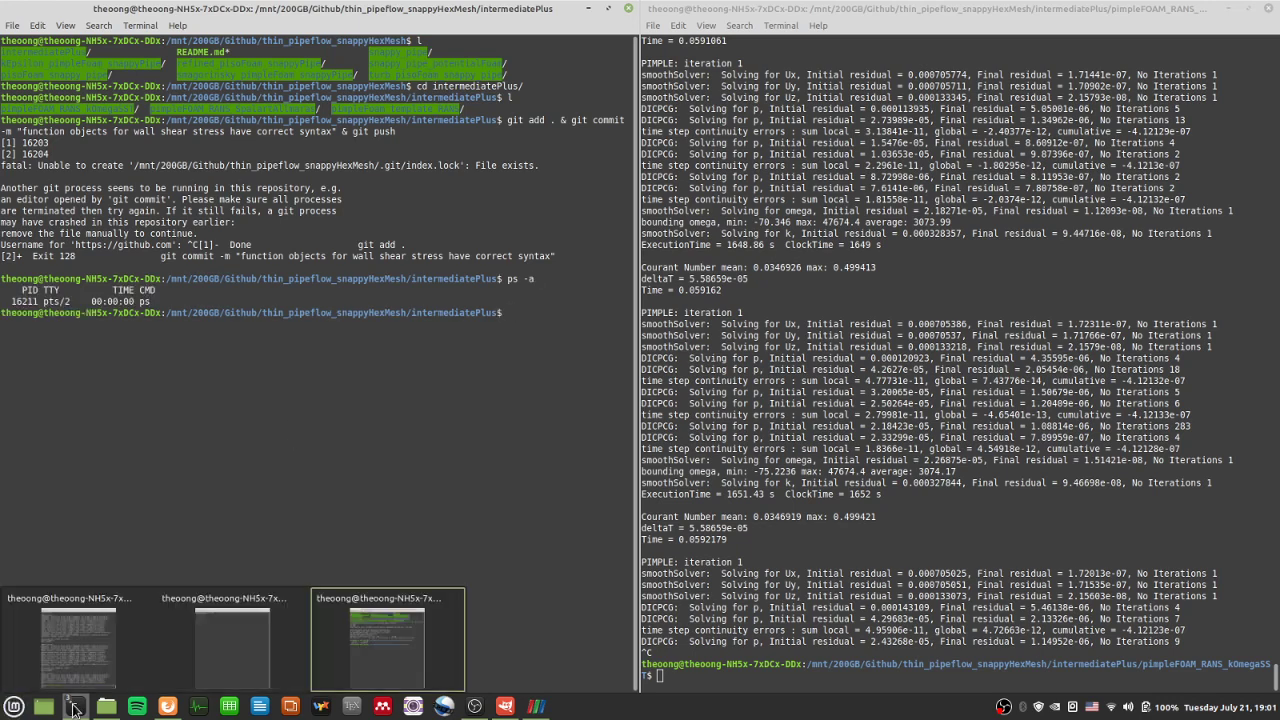
left_click(232, 645)
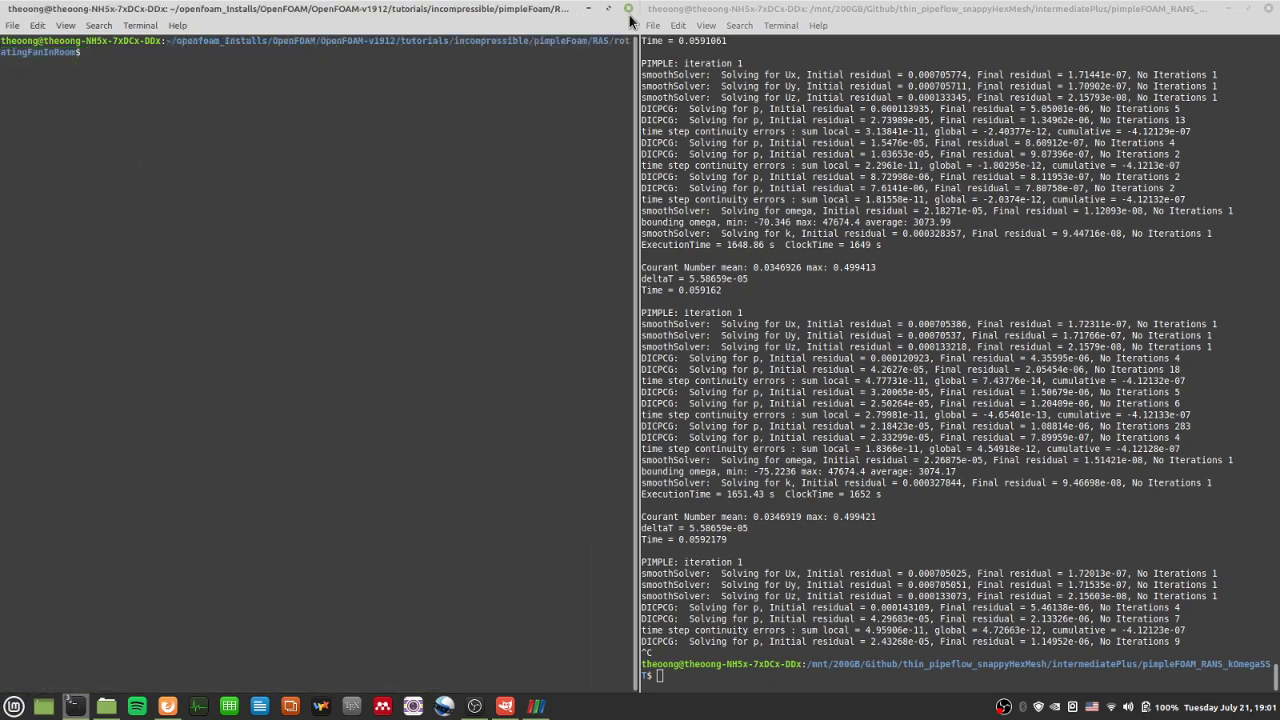
left_click(629, 10)
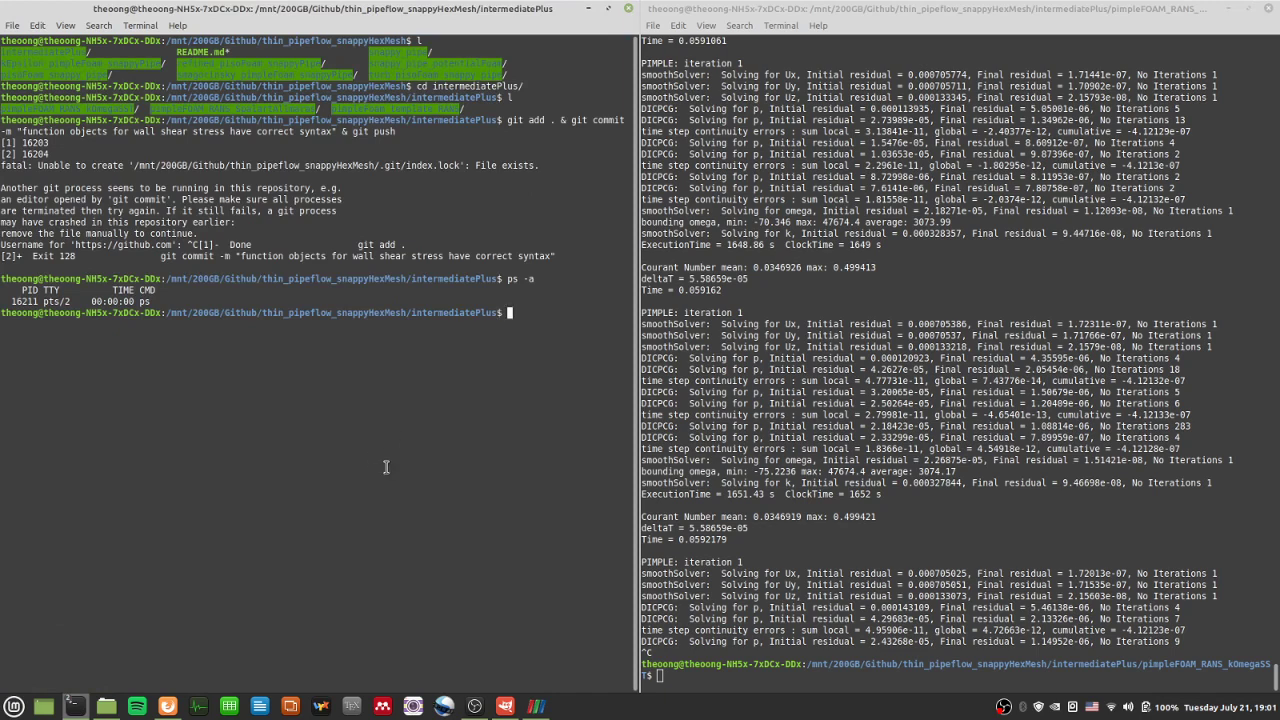
Step: Rerun the add, commit and push command with && instead of &, aborting the push prompt
left_click_drag(563, 120, 568, 127)
left_click(565, 122)
key("Up")
key("Up")
key("Left")
key("Left")
key("Left")
key("Left")
key("Left")
key("Left")
key("Left")
key("Left")
key("Left")
key("Left")
key("Left")
key("Left")
key("Left")
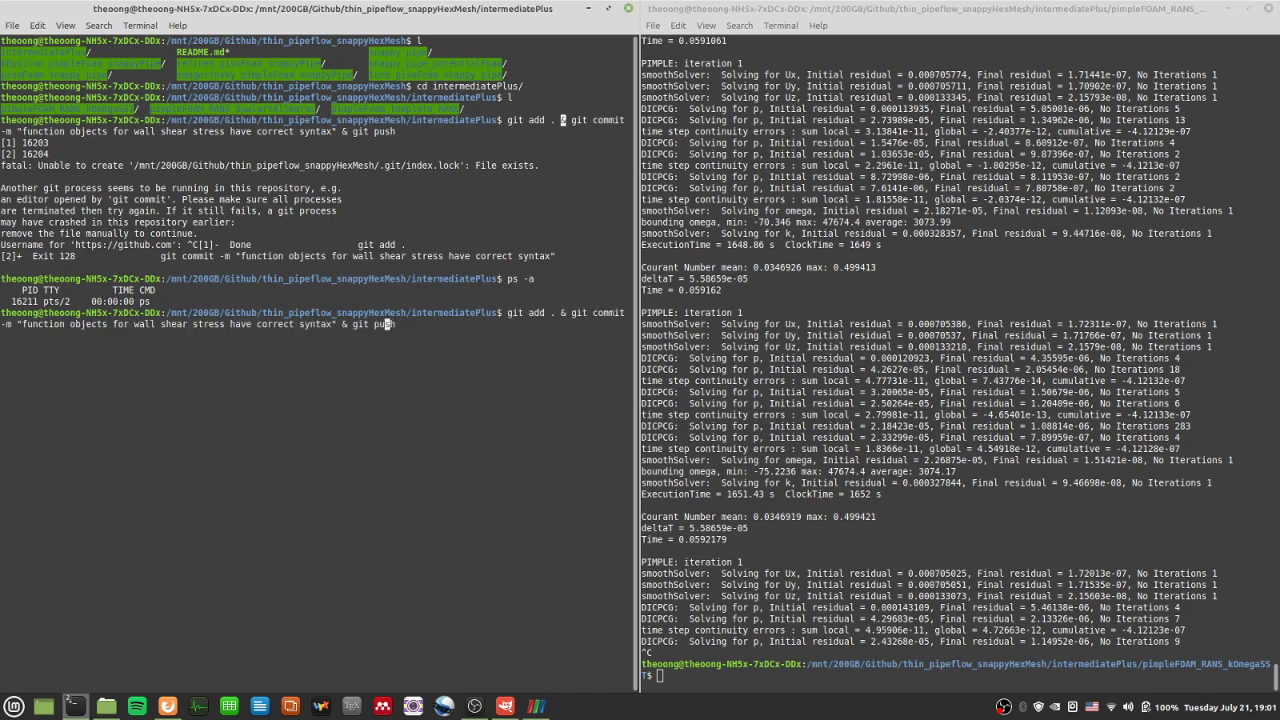
key("Right")
key("Right")
key("Right")
type("&")
key("Left")
key("Left")
key("Left")
key("Left")
key("Left")
key("Left")
key("Left")
key("Left")
key("Left")
key("Left")
key("Left")
key("Left")
key("Left")
key("Left")
key("Left")
key("Left")
key("Left")
key("Left")
key("Left")
key("Left")
key("Left")
key("Left")
key("Left")
key("Left")
key("Left")
key("Left")
key("Left")
key("Left")
key("Left")
key("Left")
key("Left")
key("Left")
key("Left")
key("Left")
key("Left")
key("Left")
key("Left")
key("Left")
key("Left")
key("Left")
type("&")
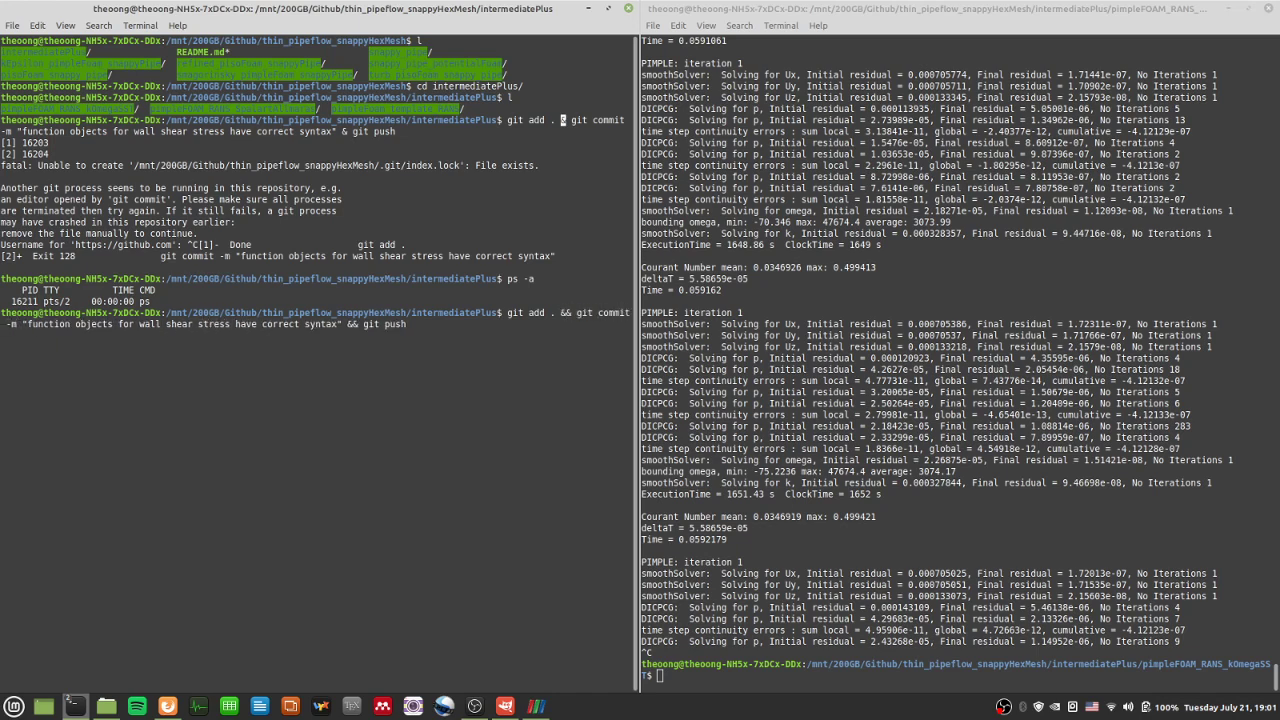
key("Return")
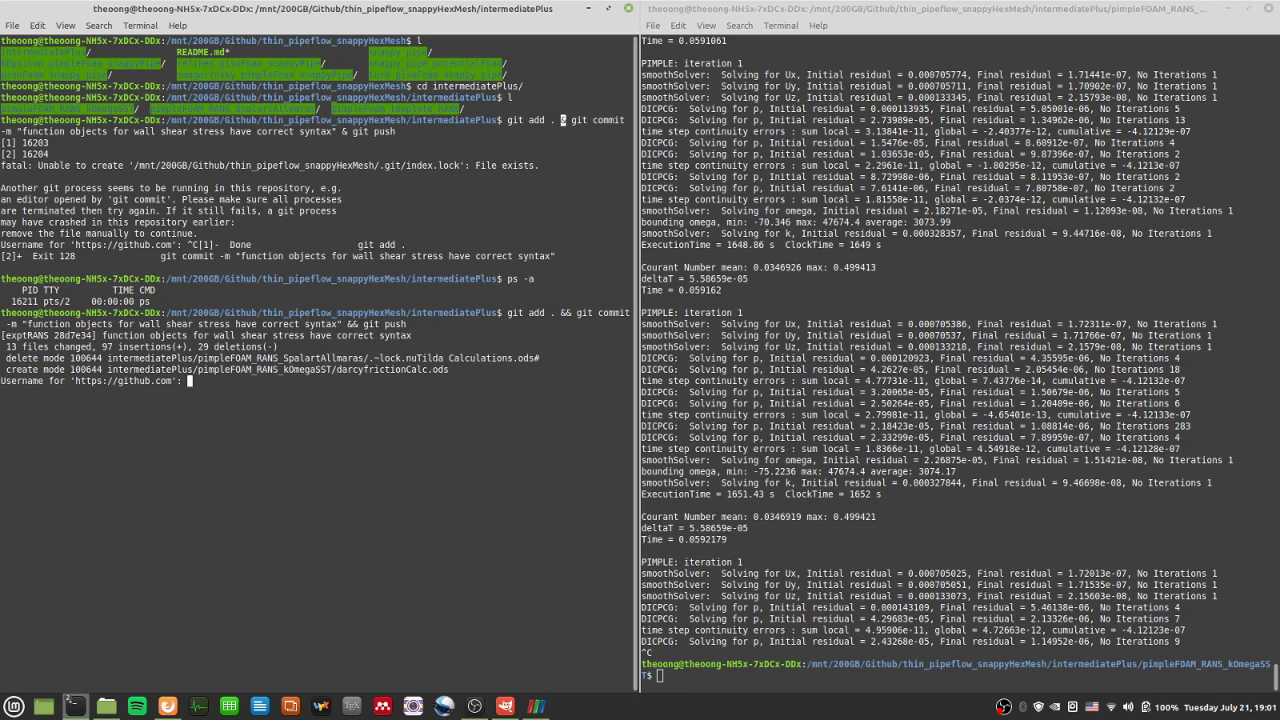
key("ctrl+c")
Step: List the folder, then check git status and git log --oneline
type("l")
key("Return")
type("gi")
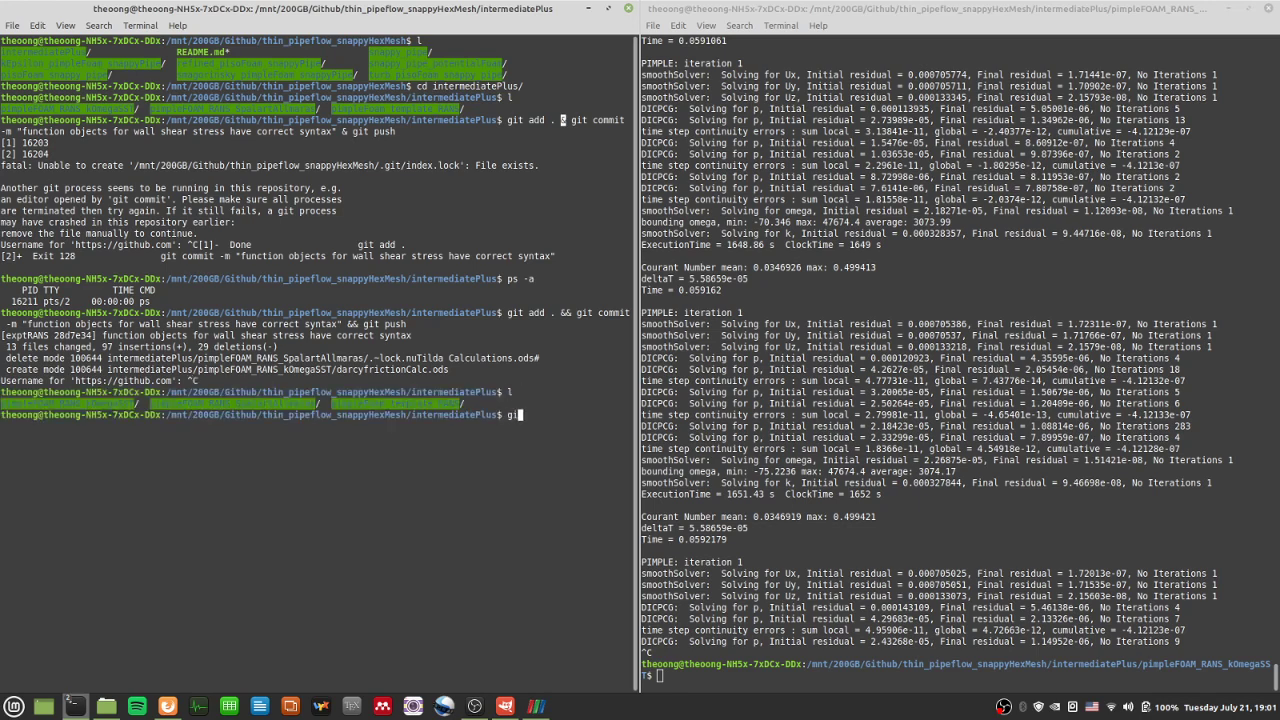
type("t status")
key("Return")
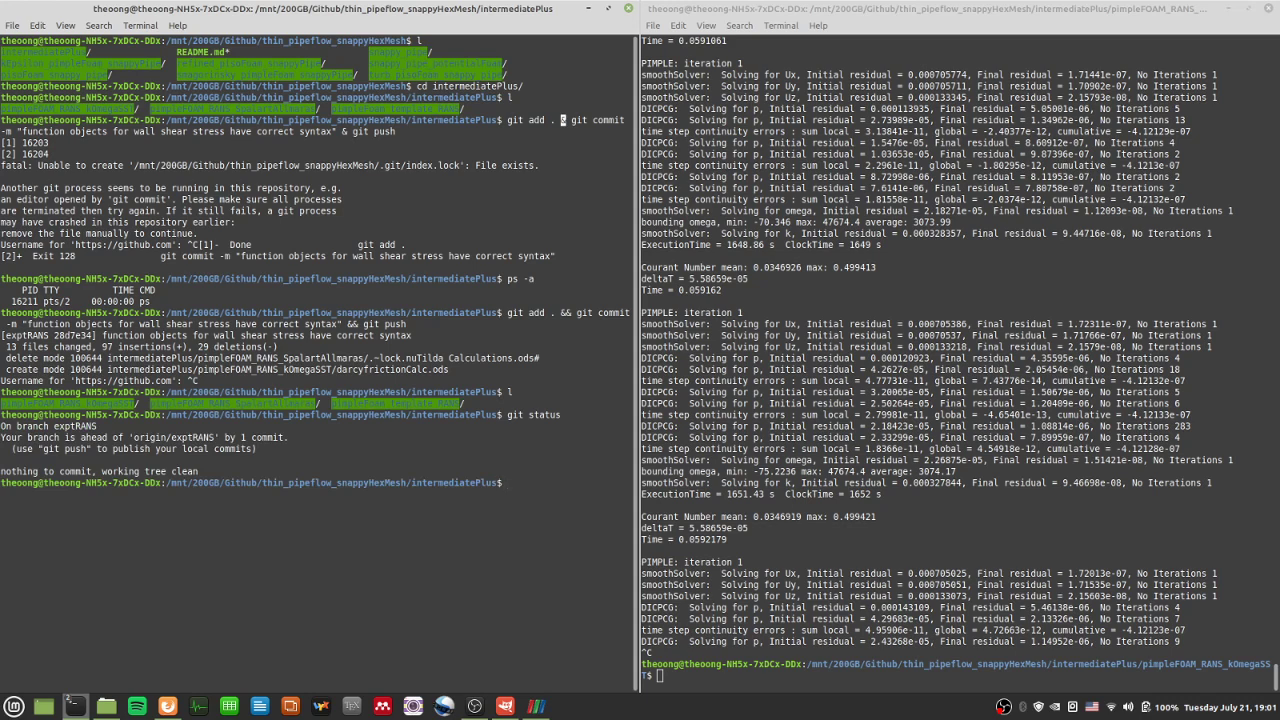
type("git log --oneline")
key("Return")
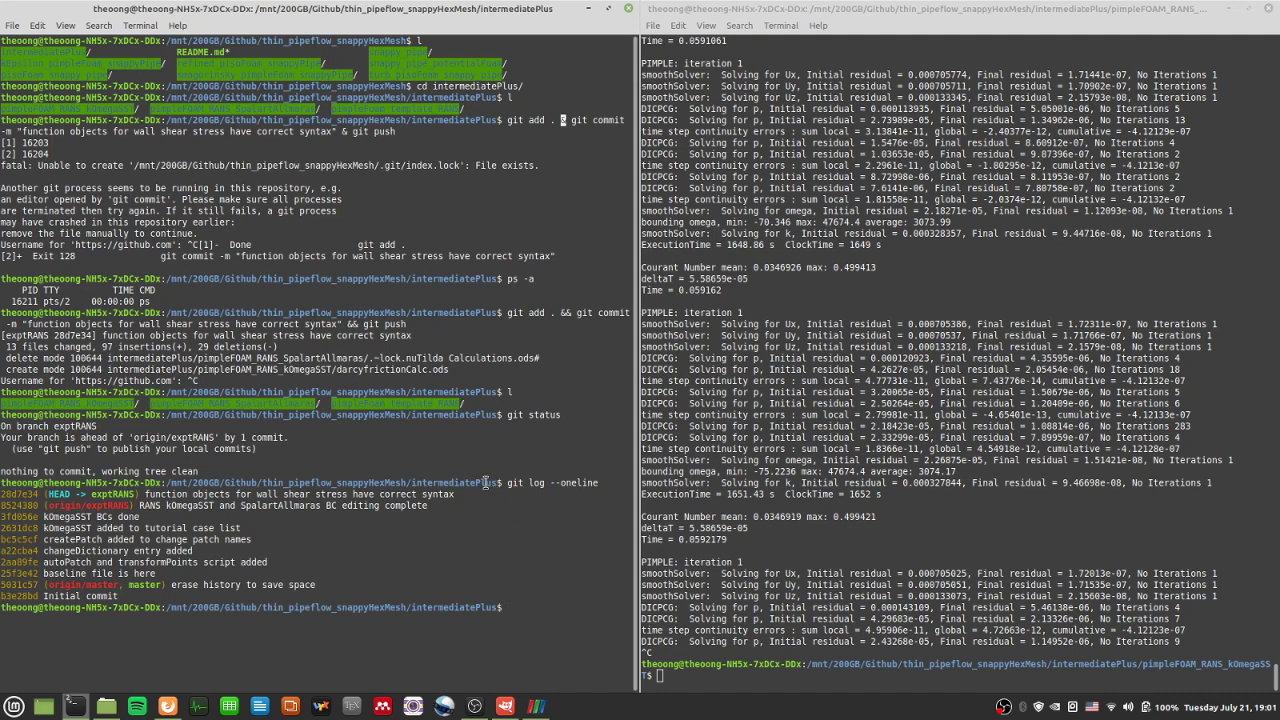
Step: Undo the commit with git reset 8524380 and clear the terminal
left_click_drag(486, 482, 228, 464)
left_click(351, 358)
type("git reset 8524380")
key("Return")
type("clear")
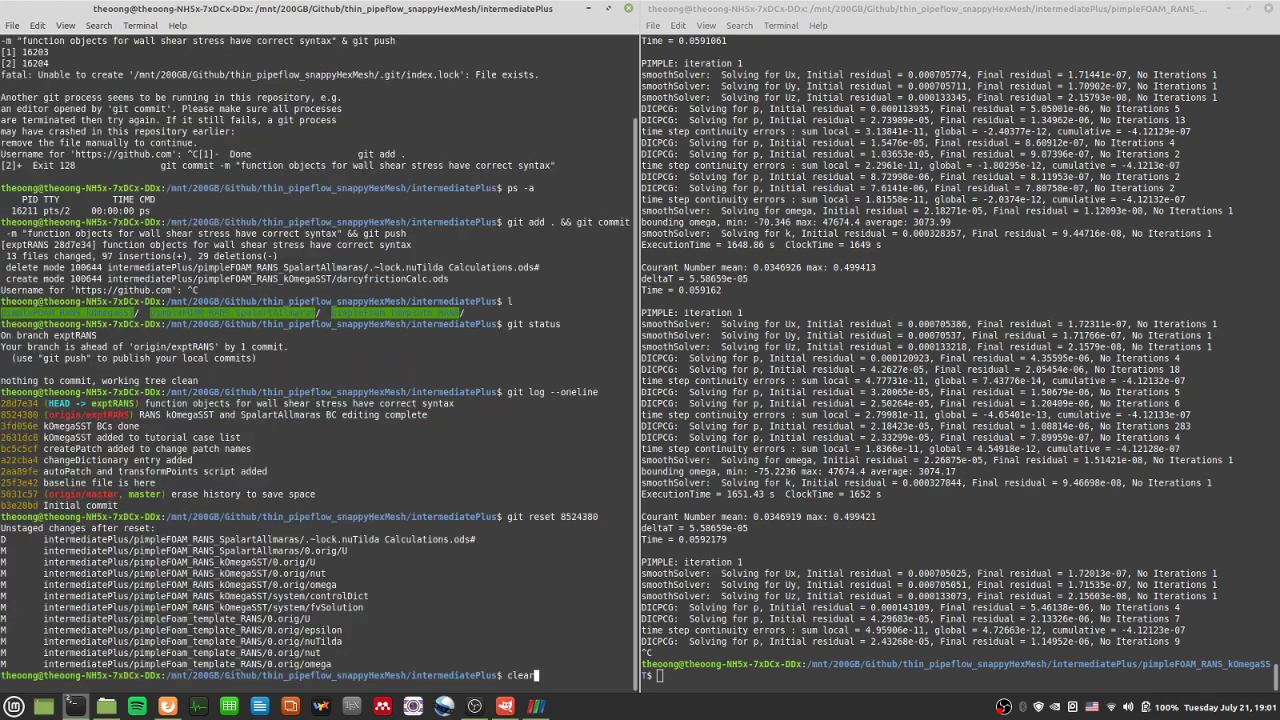
key("Return")
Step: Rerun git add, commit and push, entering the GitHub username and password to push exptRANS
type("l")
key("Return")
key("Up")
key("Up")
key("Up")
key("Up")
key("Up")
key("Up")
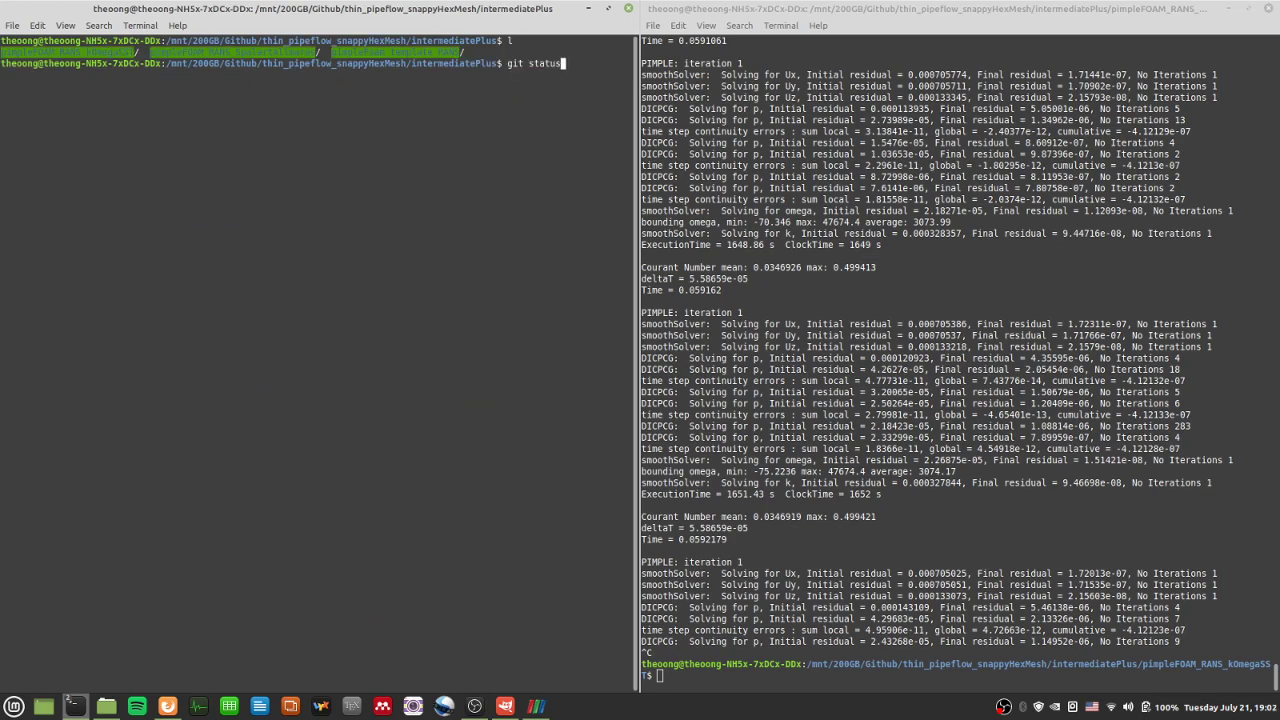
key("Return")
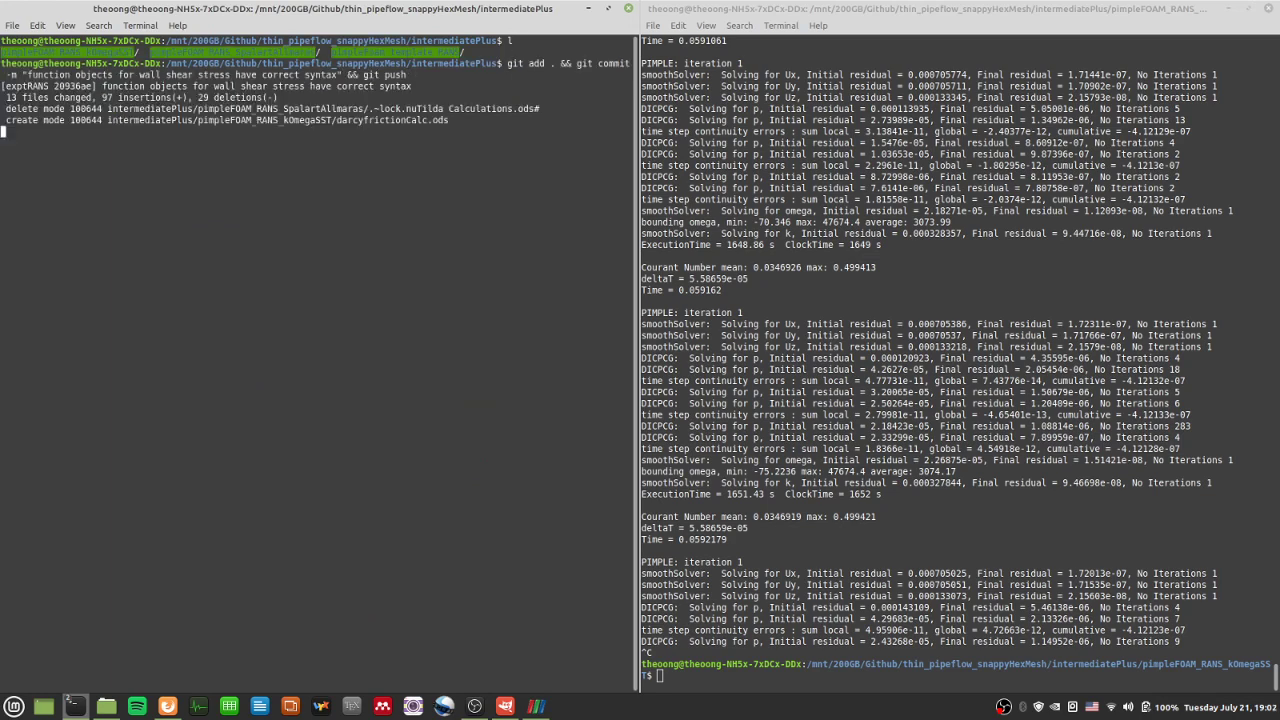
type("theodoreOnzGit")
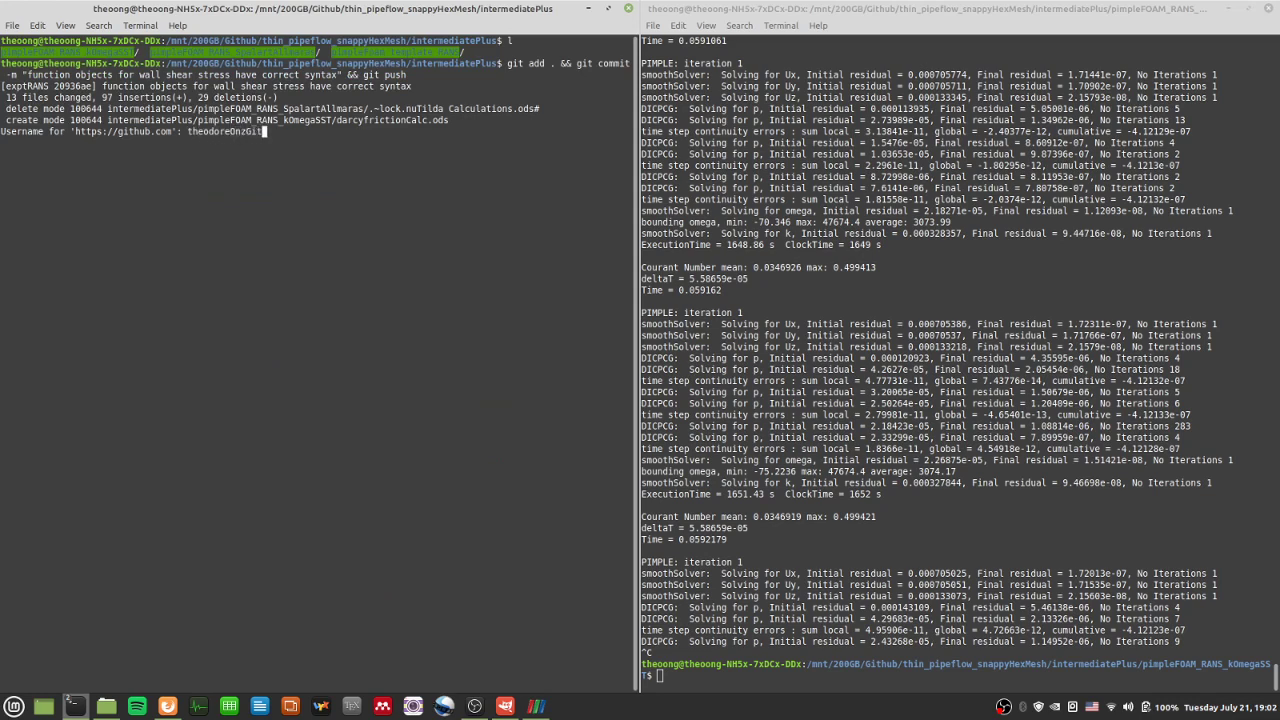
key("Return")
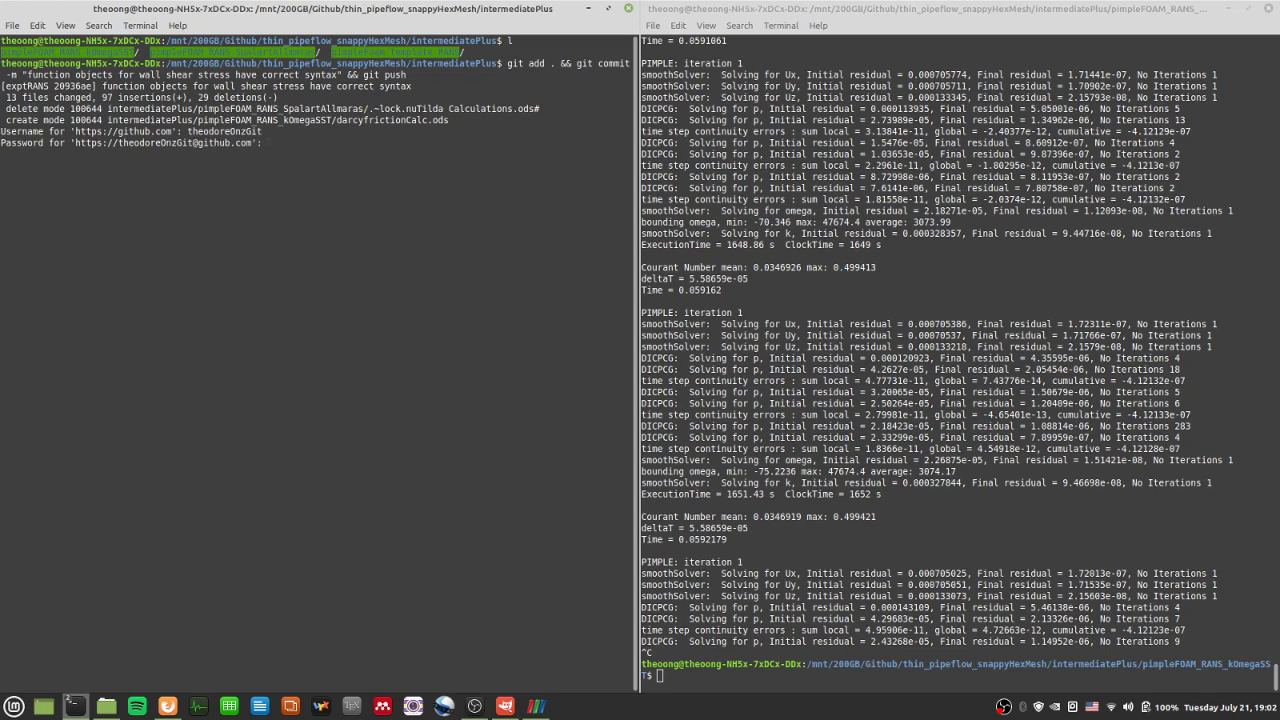
key("Return")
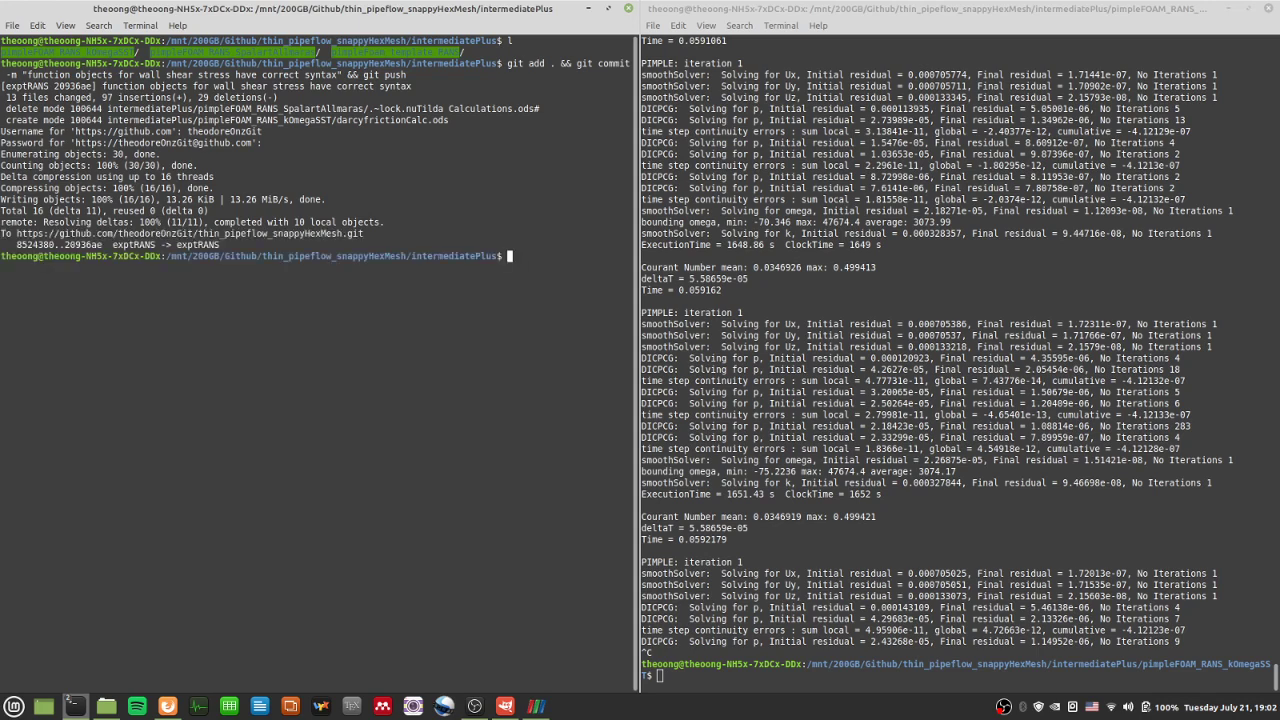
type("l")
key("Return")
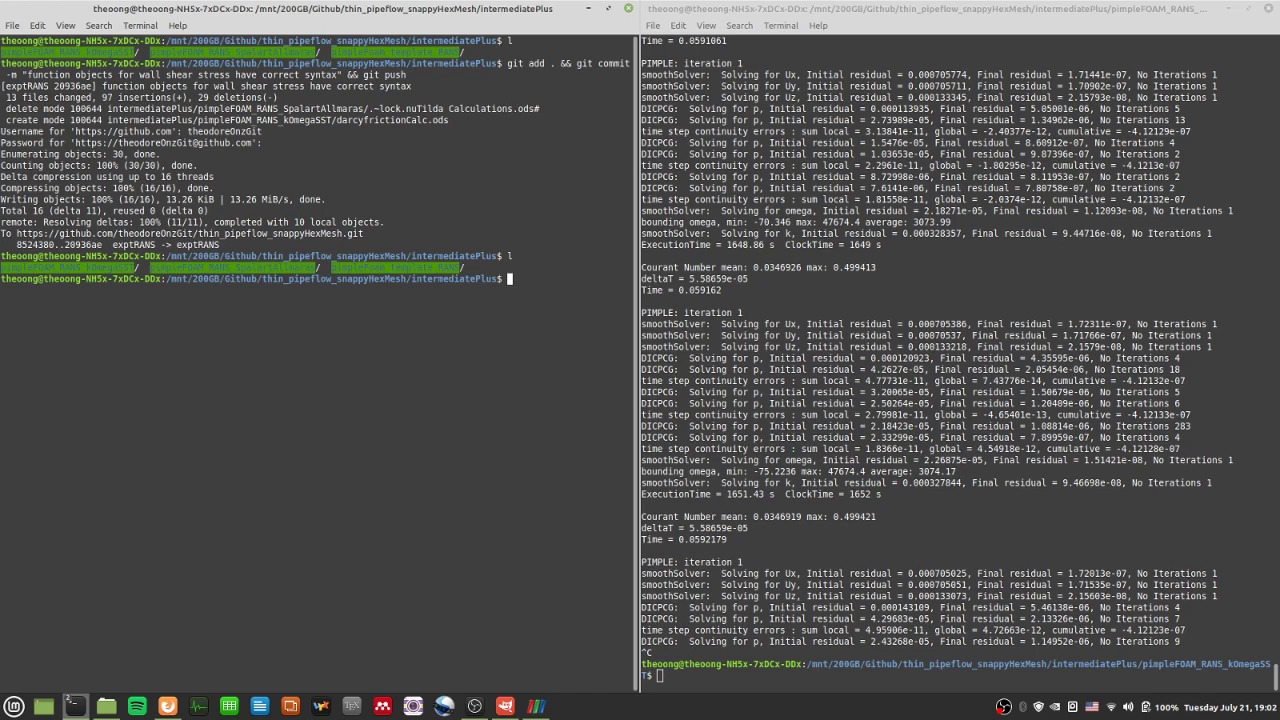
left_click_drag(136, 265, 2, 265)
left_click_drag(317, 263, 272, 282)
left_click(272, 282)
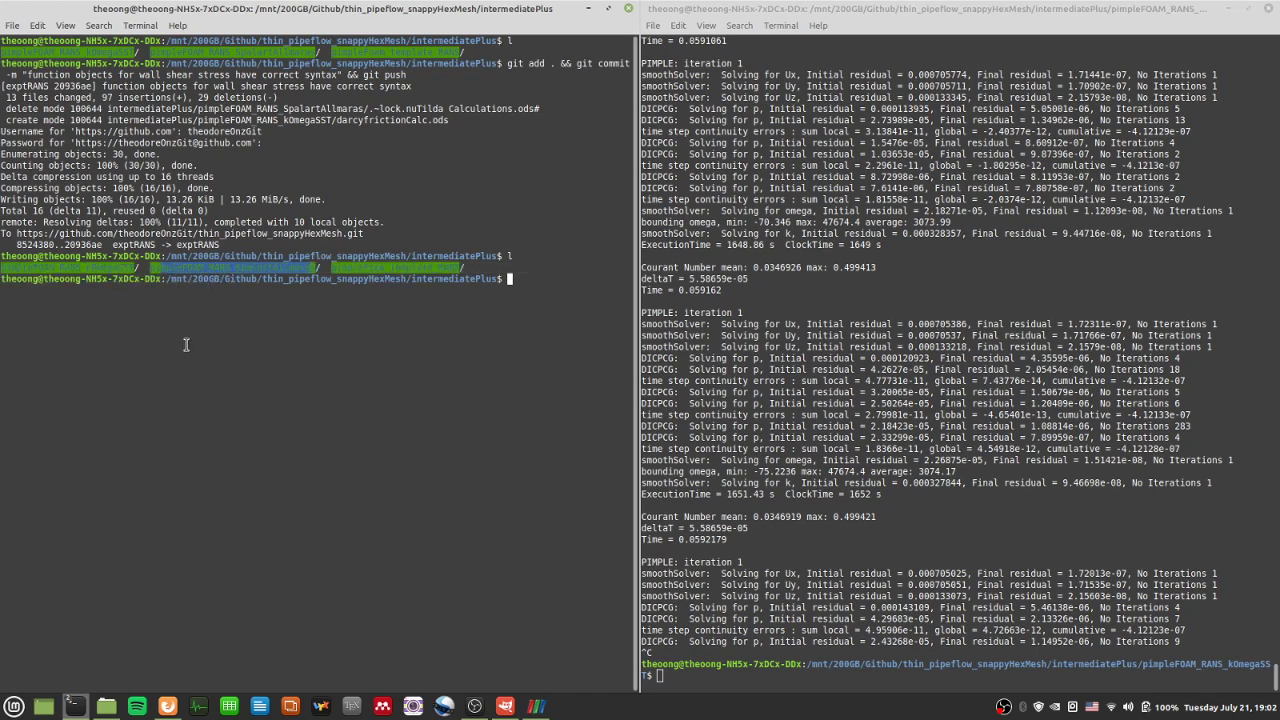